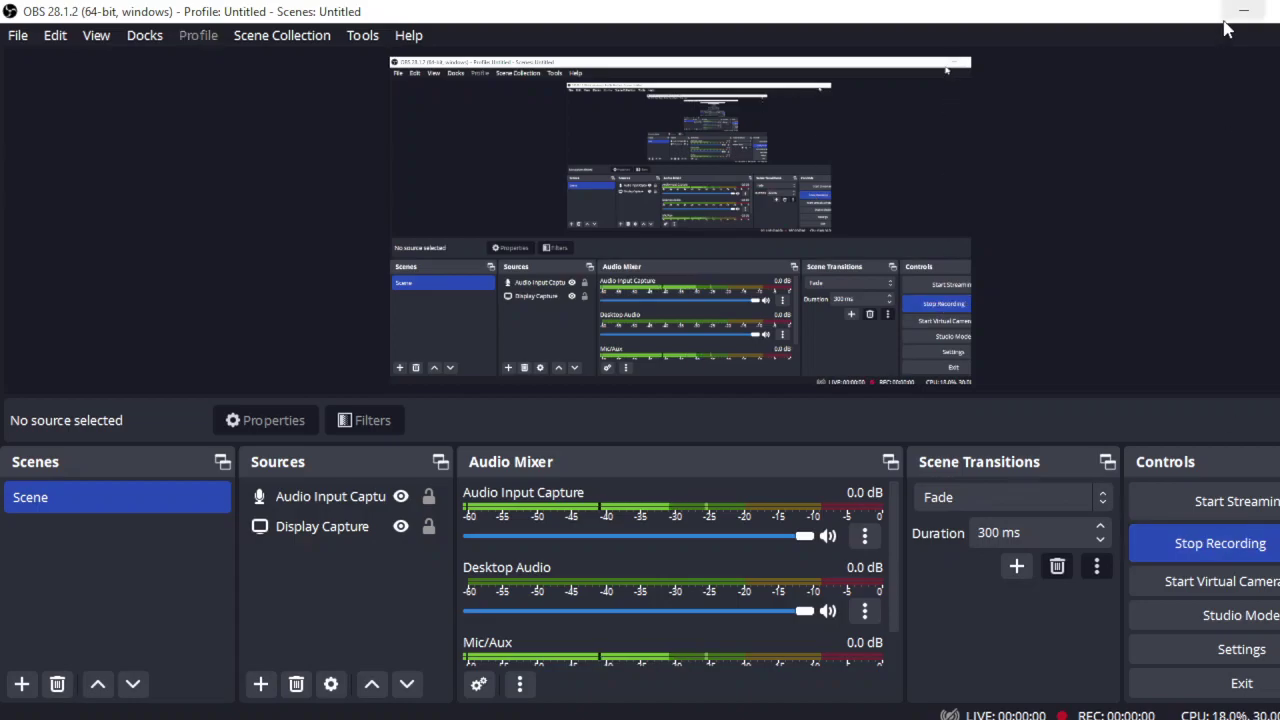
Minimize the OBS Studio recorder to reveal the Chrome window
left_click(1244, 11)
Switch to the tab showing the Google start page
left_click(530, 10)
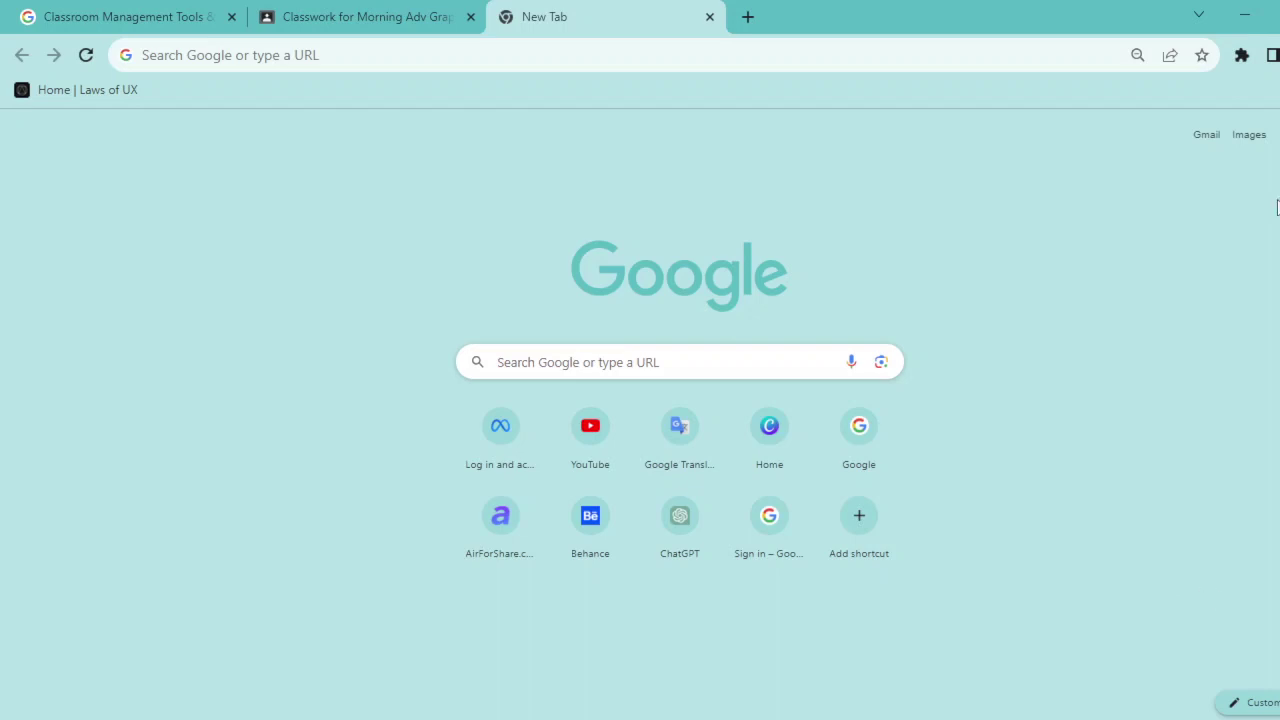
Search Google images for 'boom mic' and preview the YouTube 'Boom Mics & Lav Mics' video
left_click(952, 52)
type("BOO")
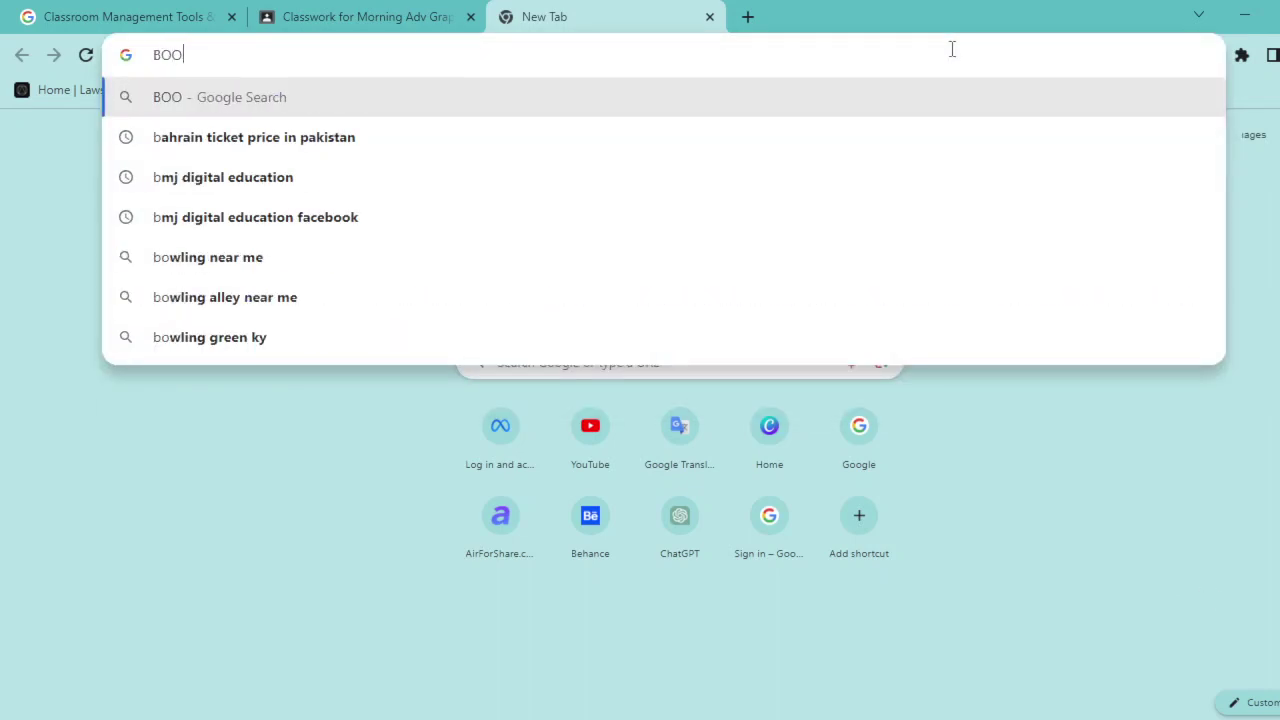
type("MMIC")
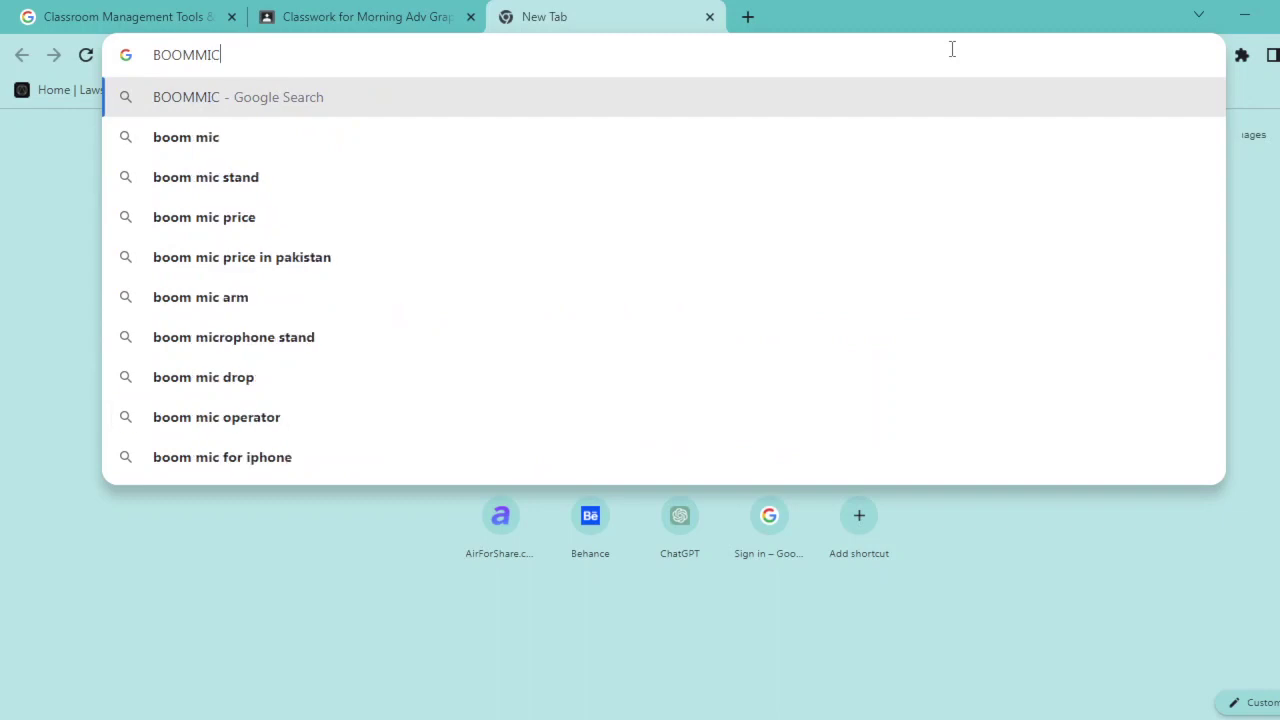
key("Down")
key("Return")
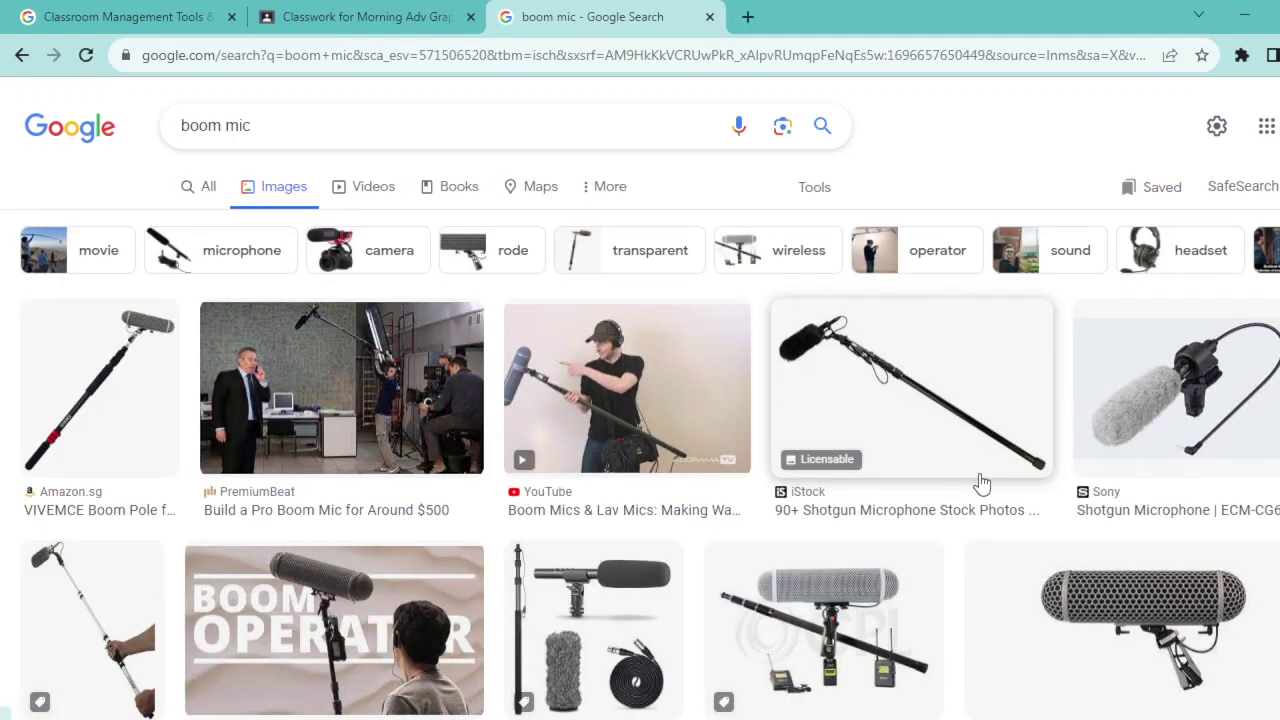
left_click(688, 383)
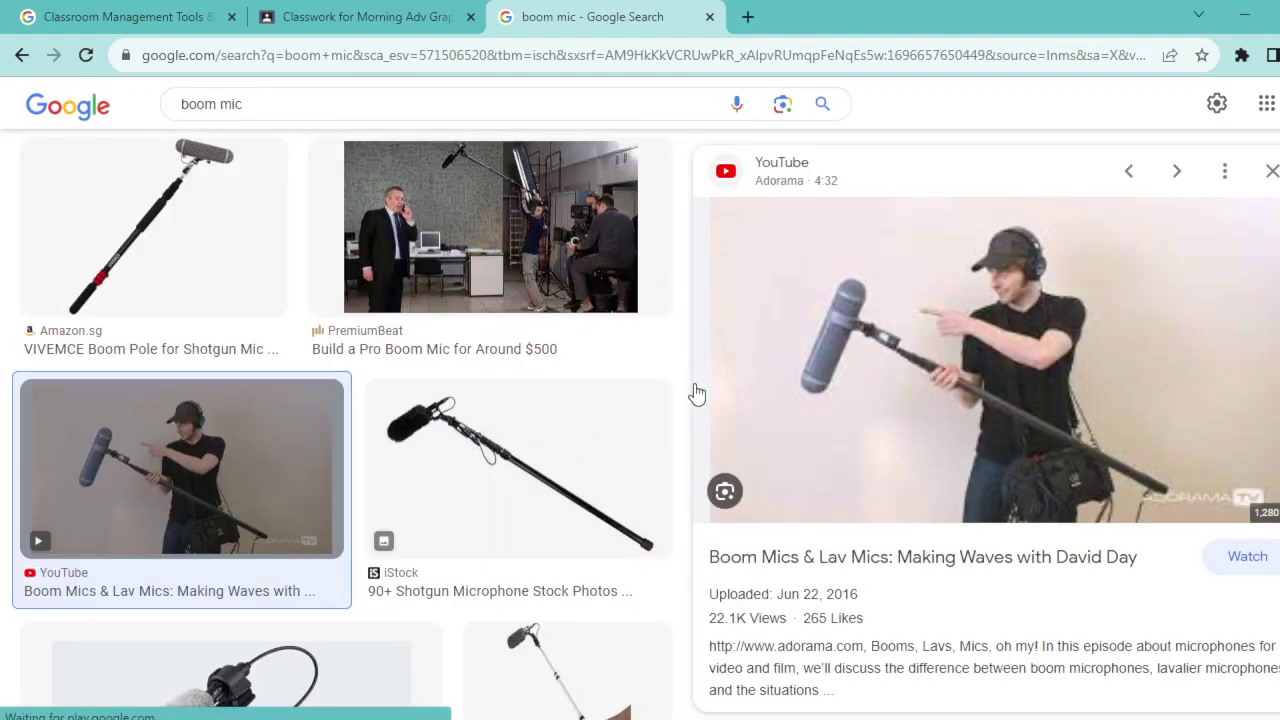
Preview the PremiumBeat 'Build a Pro Boom Mic for Around $500' image result
left_click(570, 258)
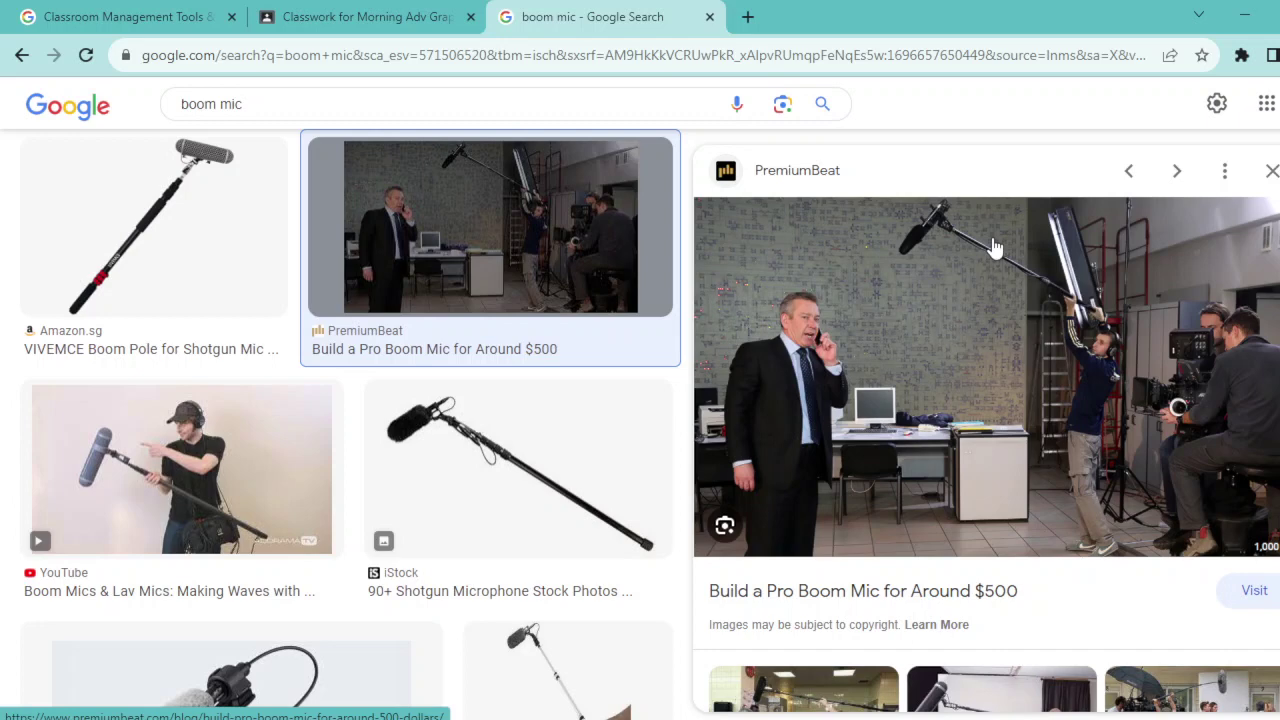
Search 'boya m1 mic' in a new tab, show image results, and open the Wearteck BOYA image
left_click(748, 17)
type("BOY")
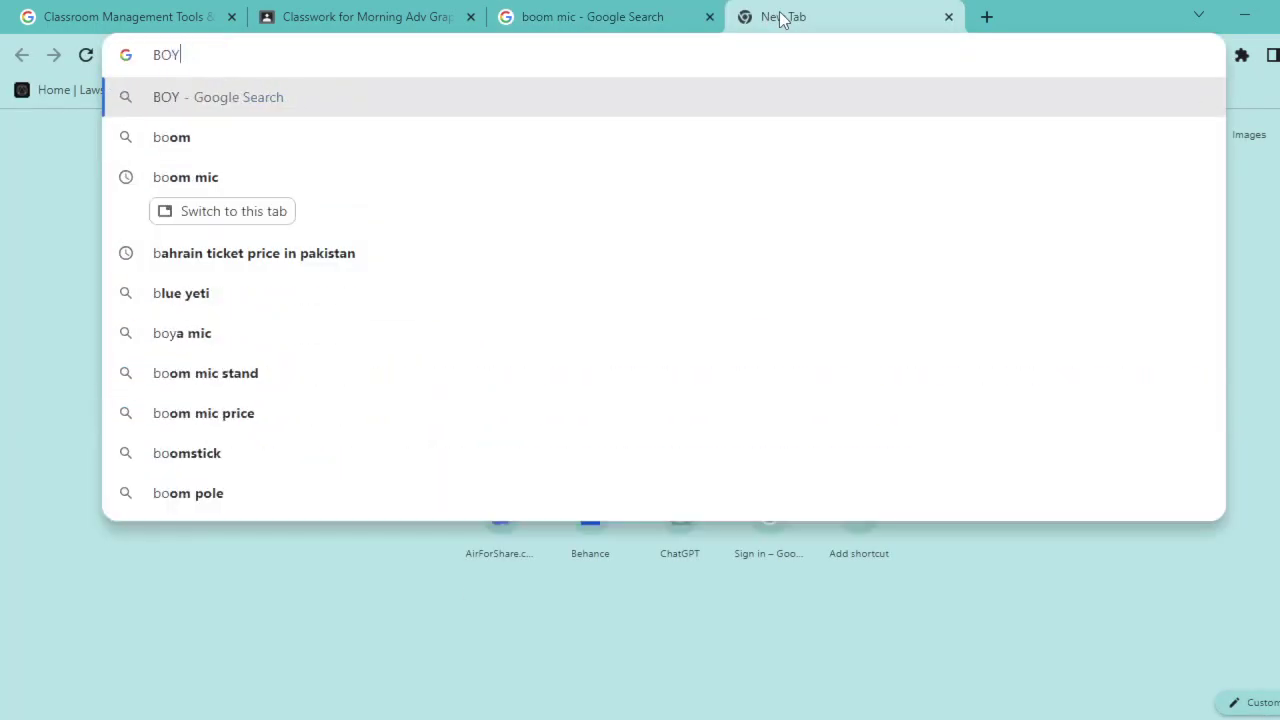
type("A M1")
key("Down")
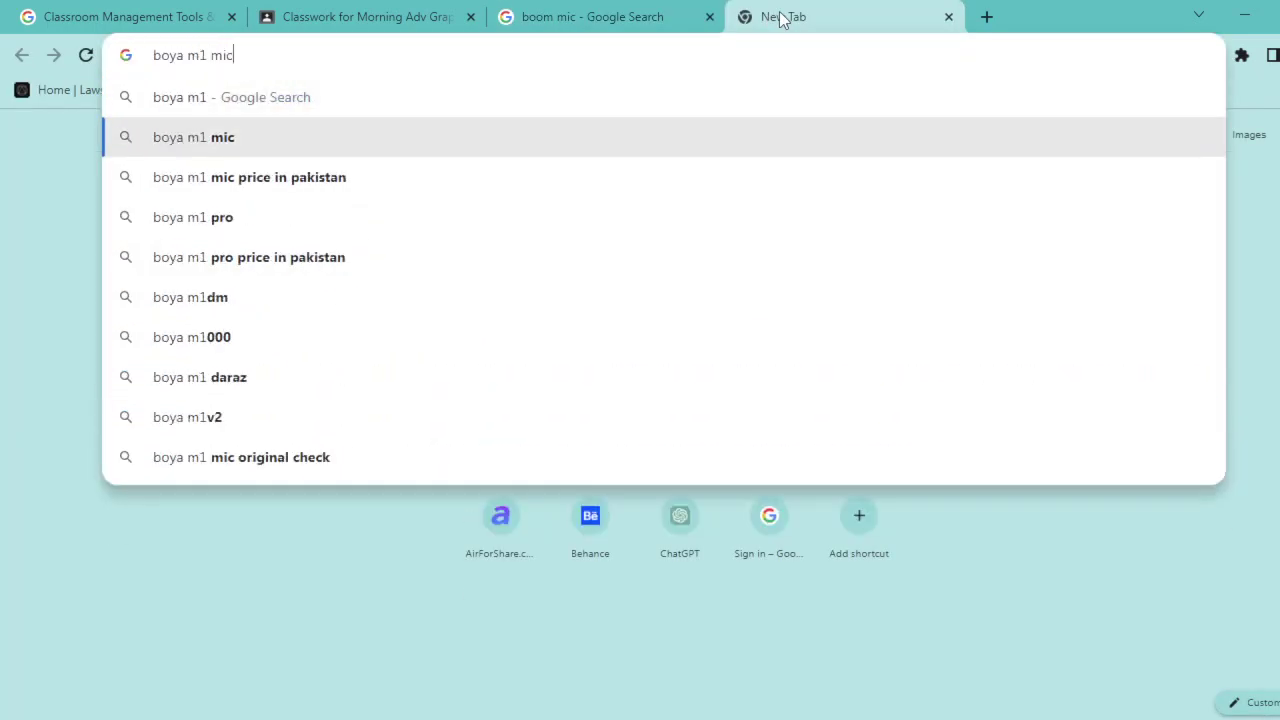
key("Return")
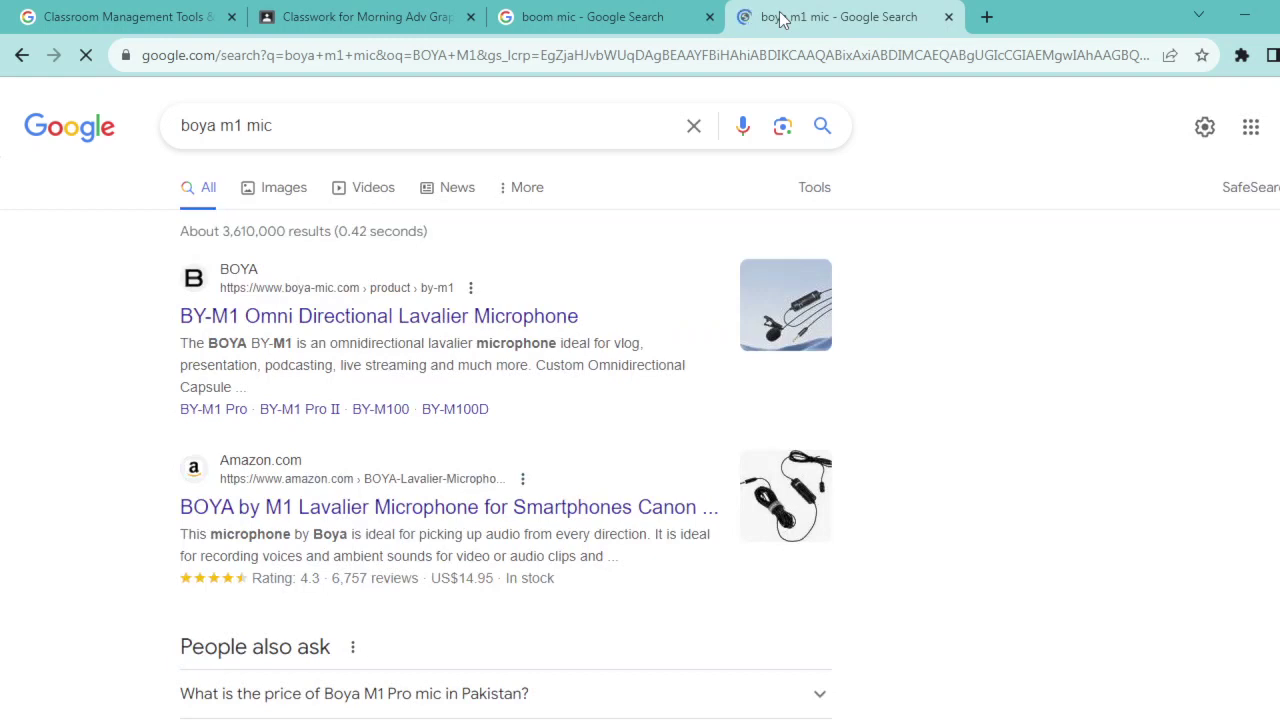
left_click(285, 188)
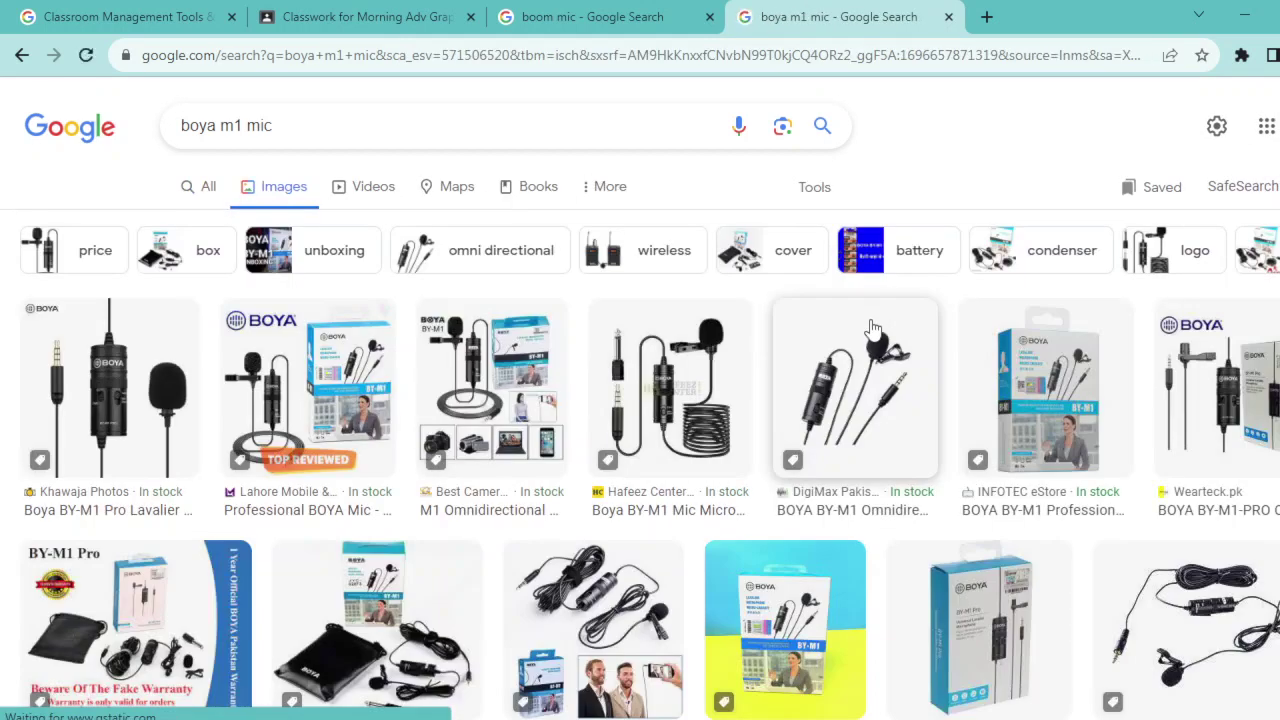
left_click(1172, 385)
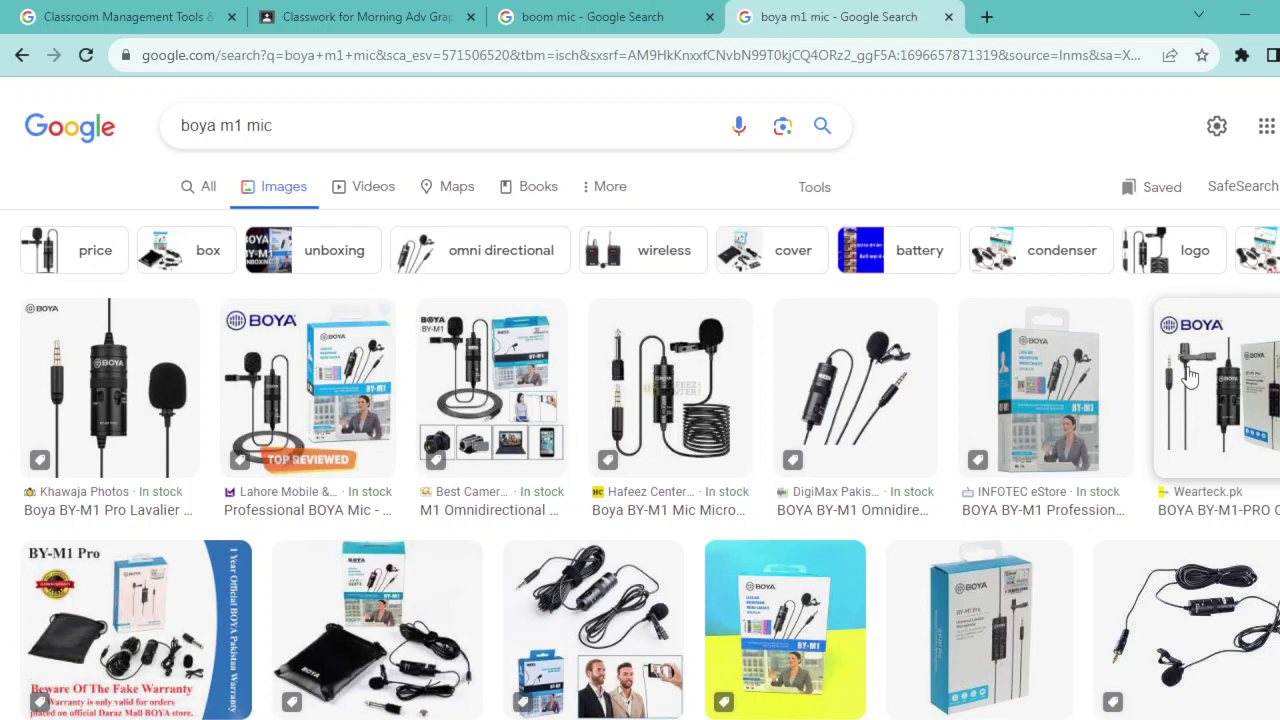
left_click(986, 17)
Search GOLDEN CAMERA and open the Golden Camera store result in a new tab
type("GOLDEN")
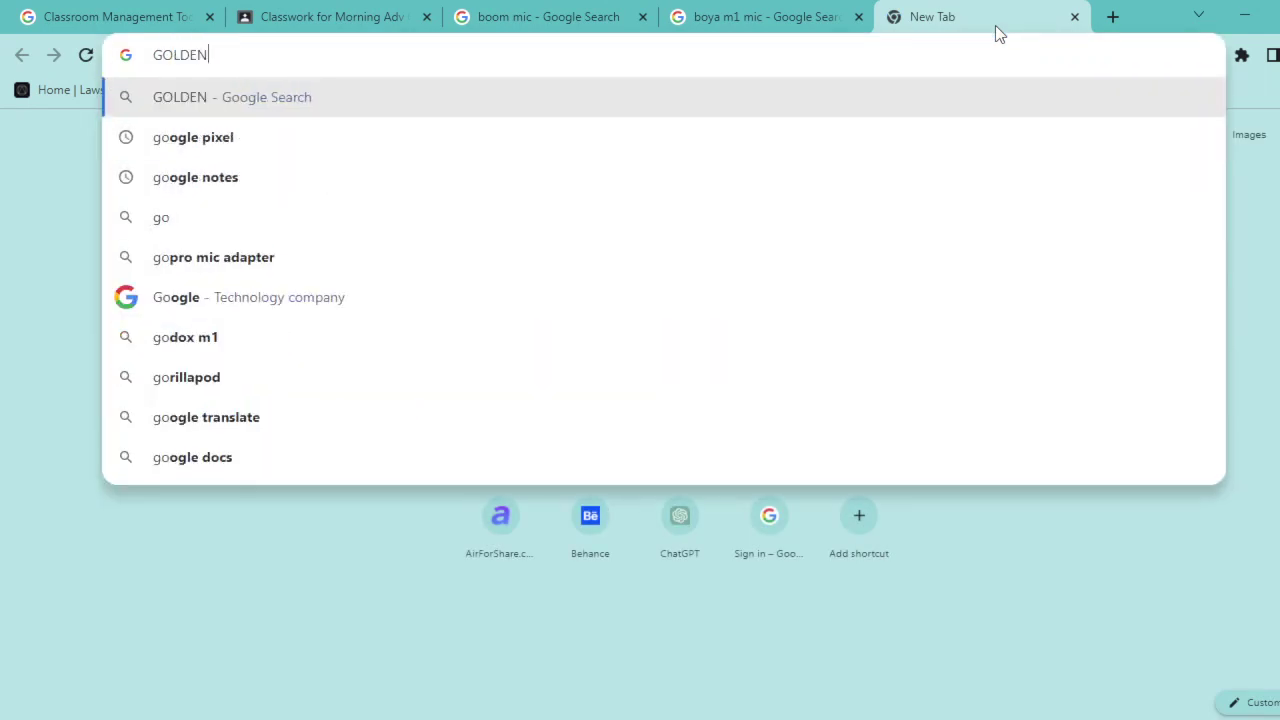
type(" CAMERA")
key("Return")
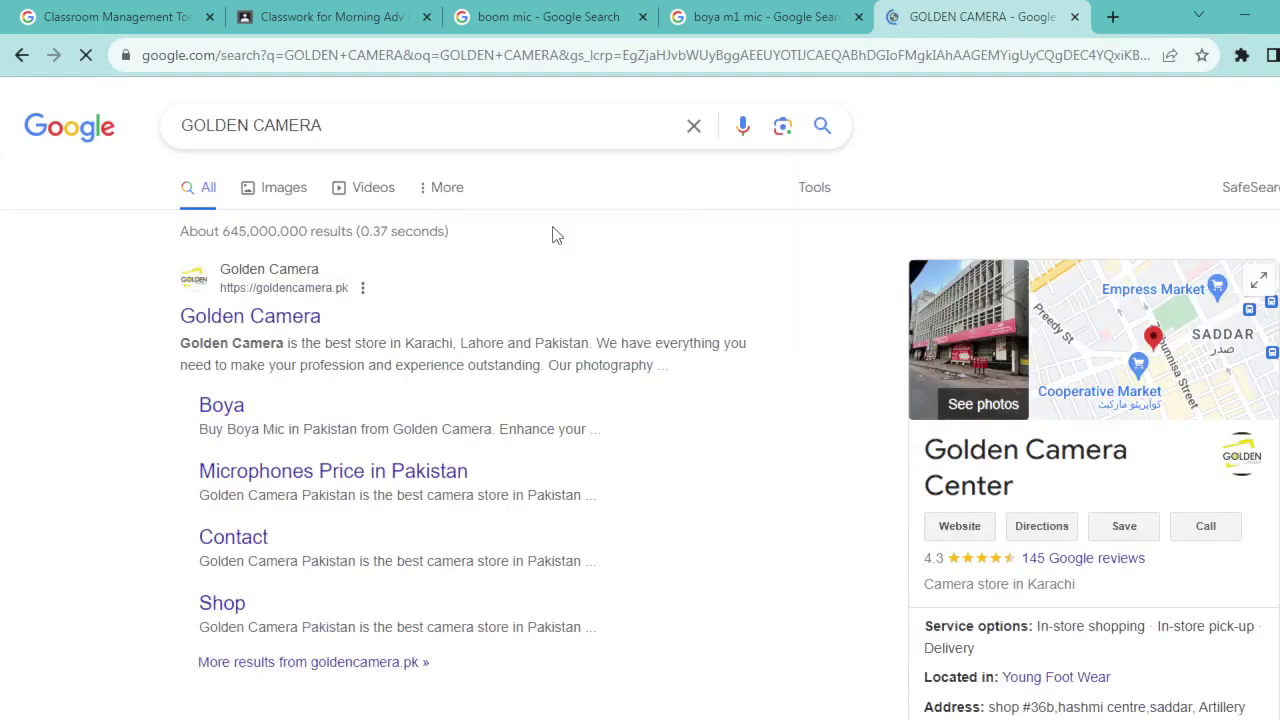
right_click(318, 312)
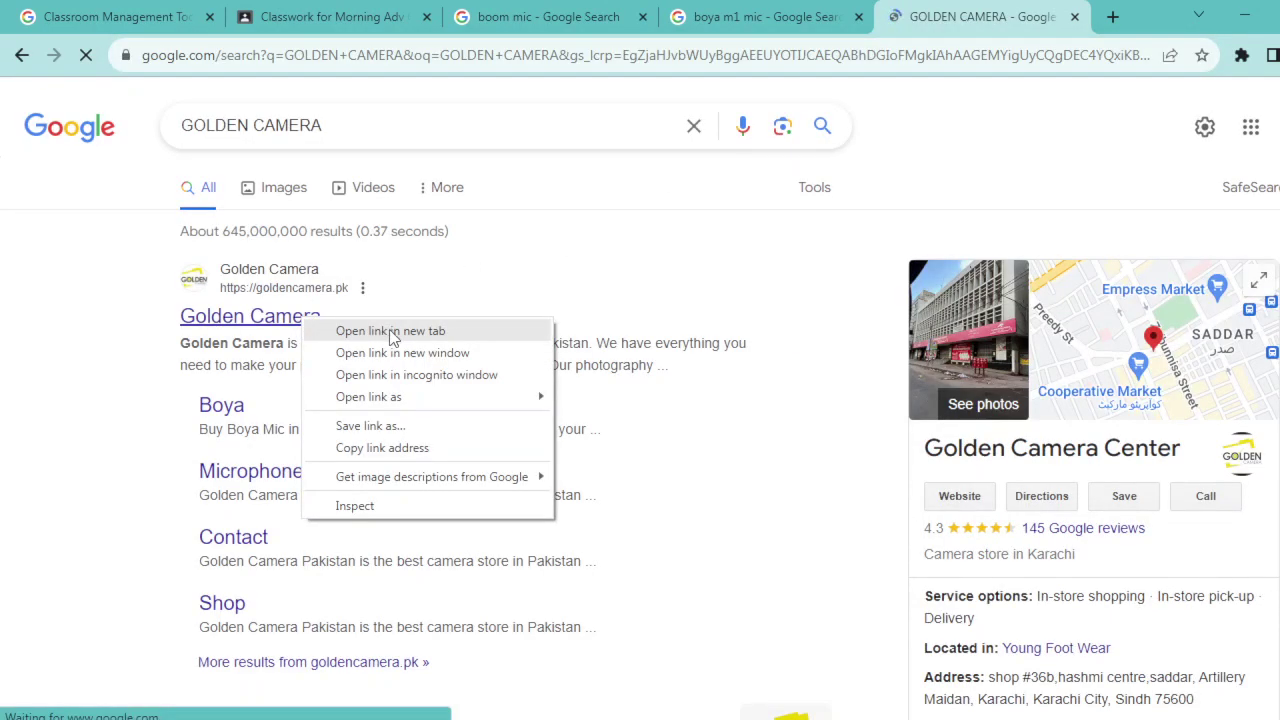
left_click(386, 331)
Switch to the Golden Camera store site and scroll through its homepage
left_click(1000, 17)
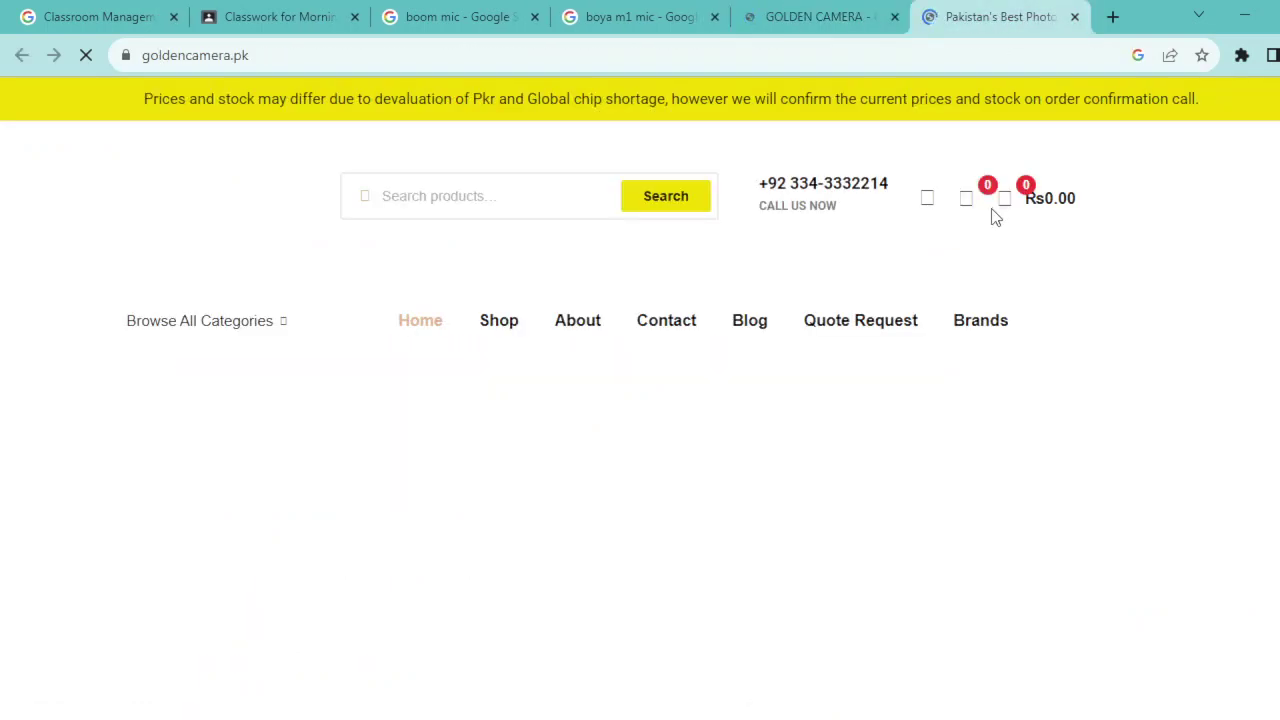
scroll(932, 396, "down", 3)
scroll(932, 402, "down", 4)
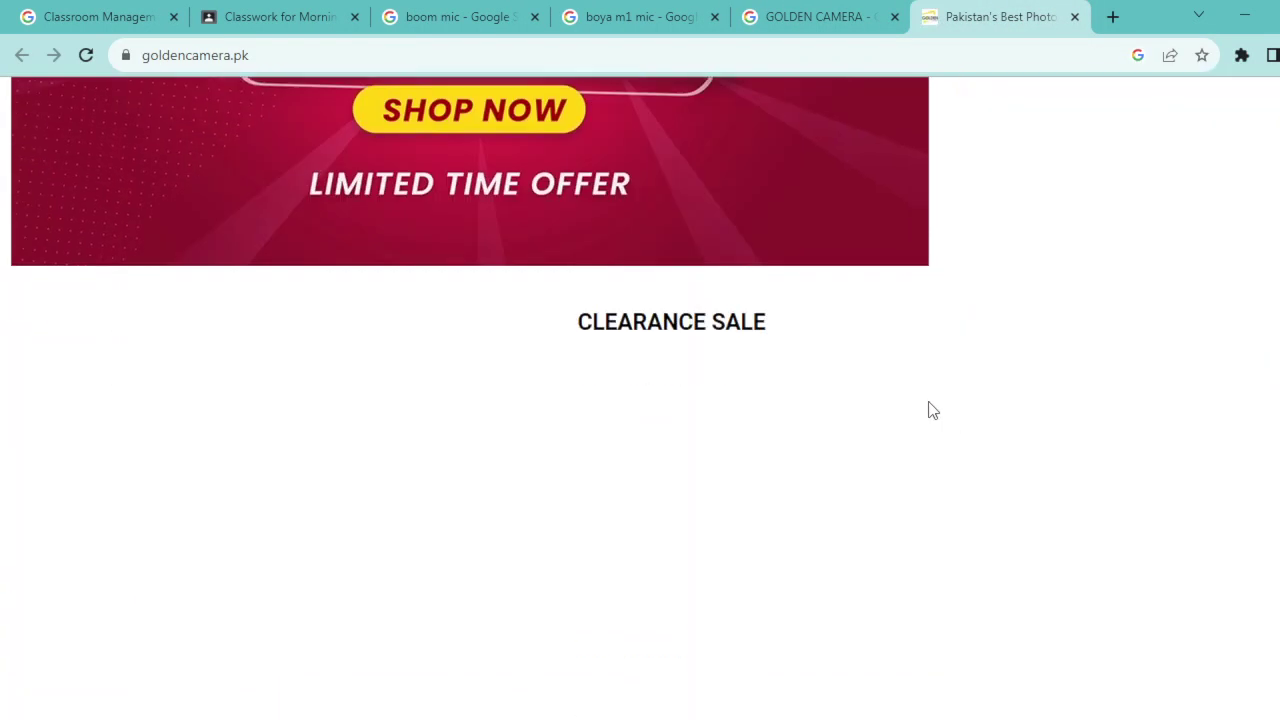
scroll(936, 410, "down", 4)
scroll(936, 416, "down", 3)
scroll(934, 417, "up", 4)
scroll(934, 417, "up", 10)
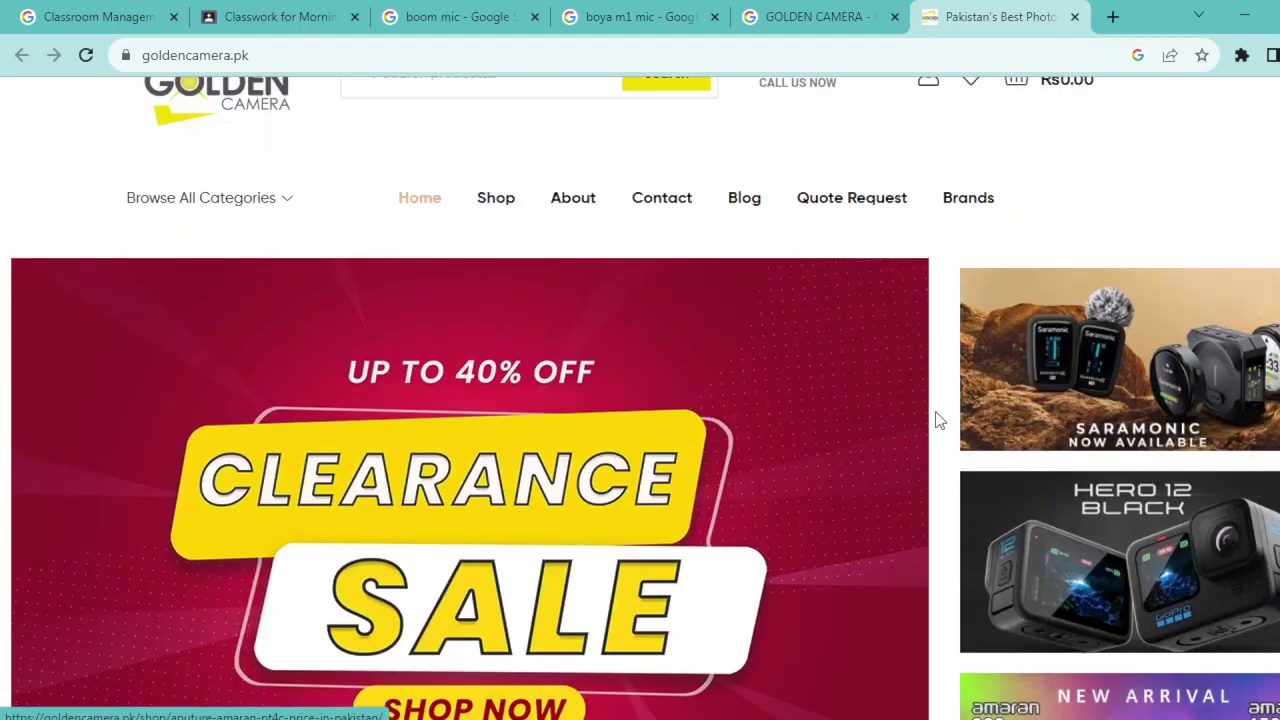
Return to the GOLDEN CAMERA results showing the Golden Camera Center Karachi listing
left_click(820, 17)
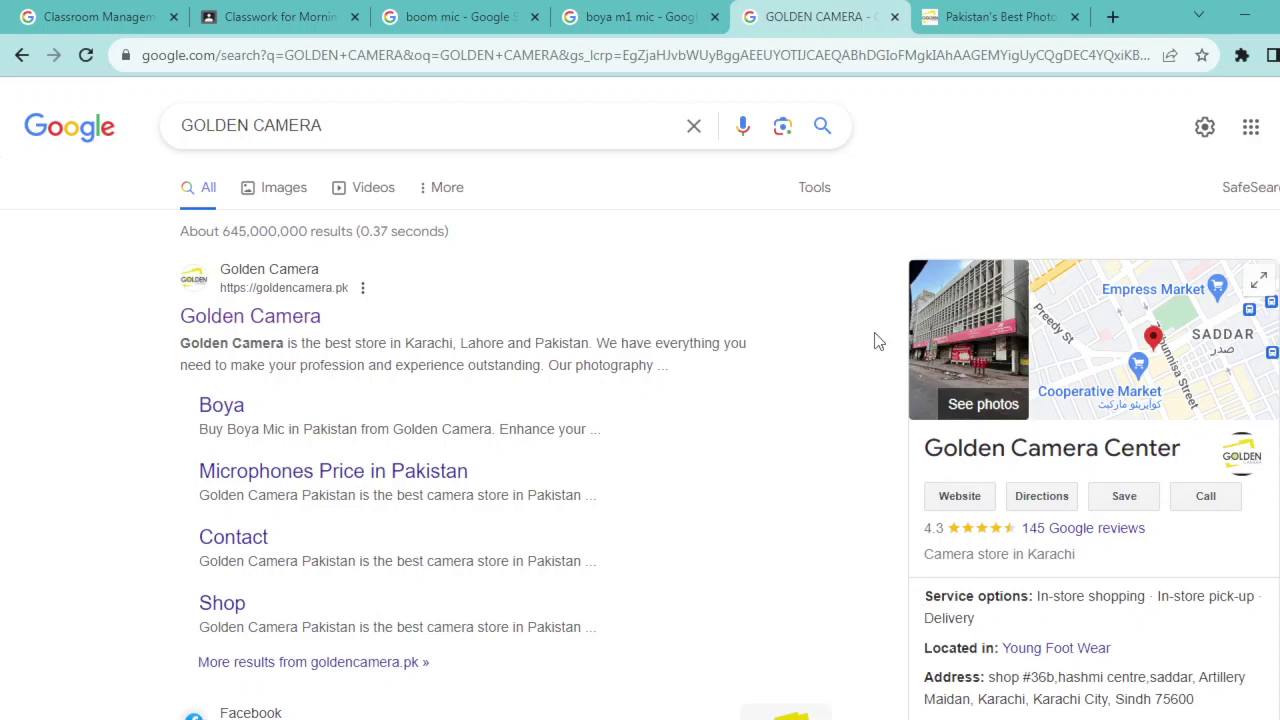
Switch to the goldencamera.pk homepage and close the Messenger chat popup
left_click(962, 20)
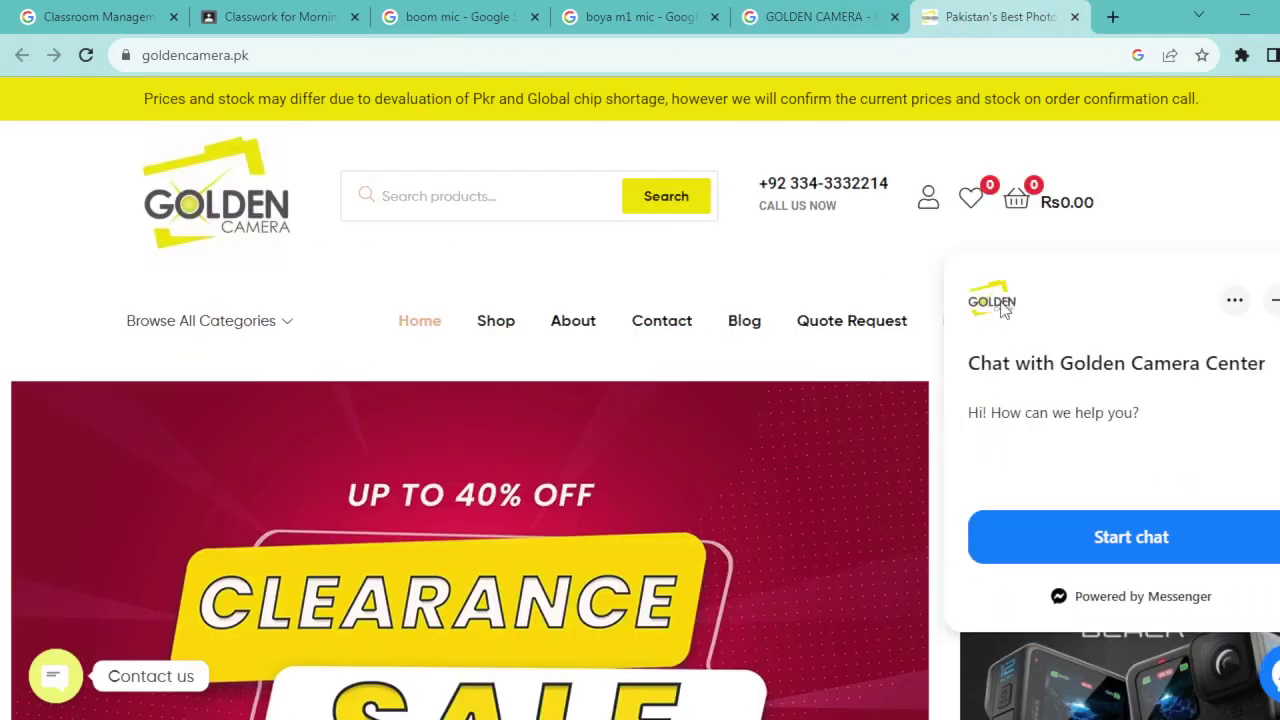
left_click(1274, 300)
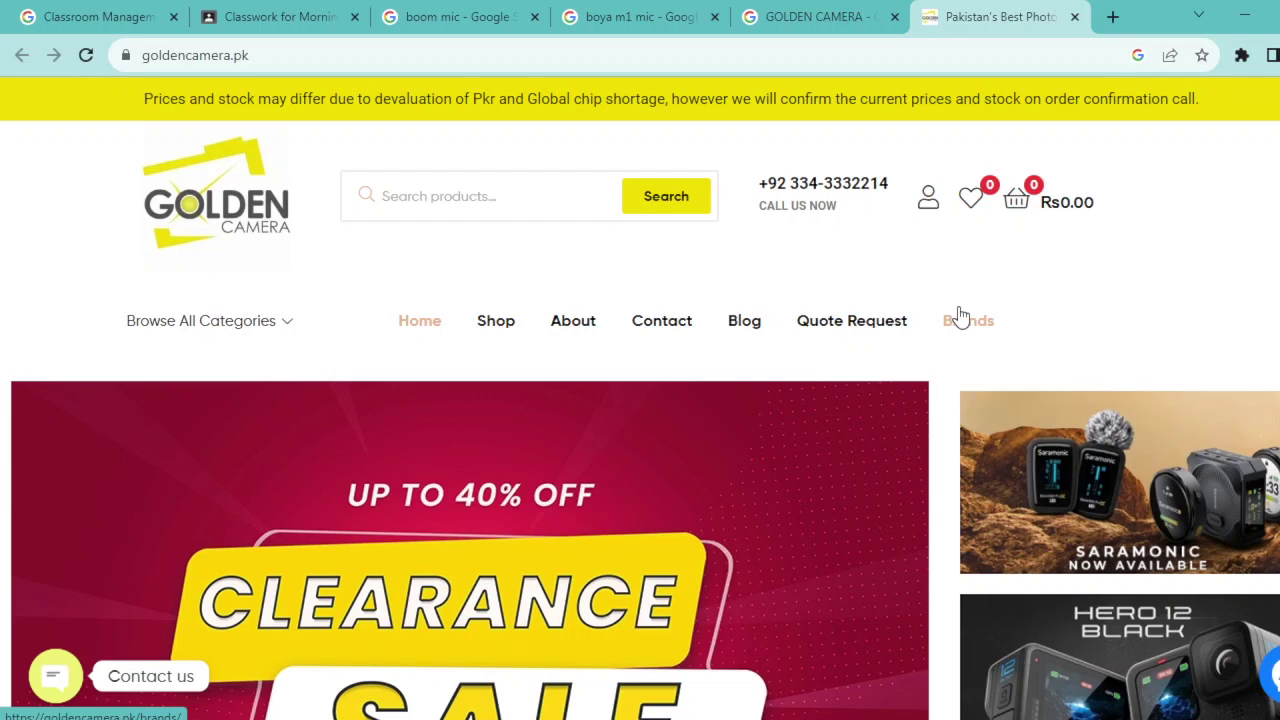
Switch back to the boom mic image results with the PremiumBeat preview
left_click(532, 10)
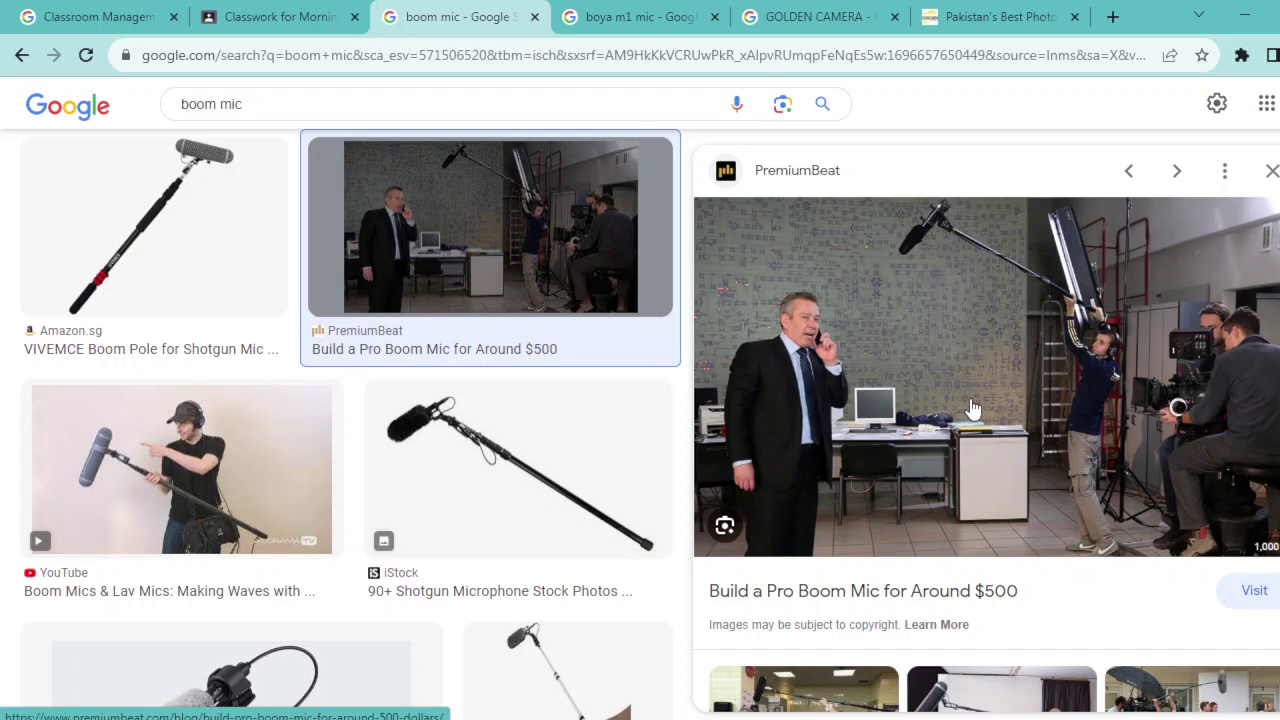
In a new tab, search Google for 'boya wireless mic', correcting typos along the way
left_click(1113, 17)
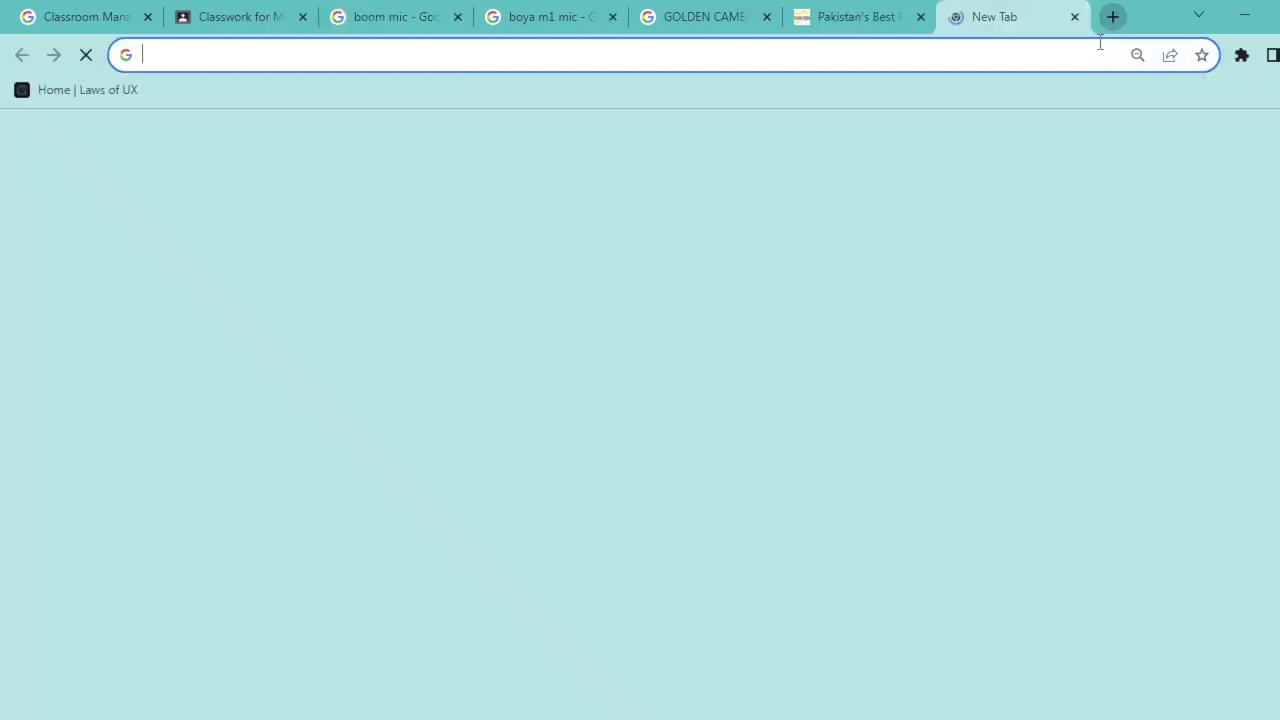
type("BPO")
key("BackSpace")
key("BackSpace")
key("BackSpace")
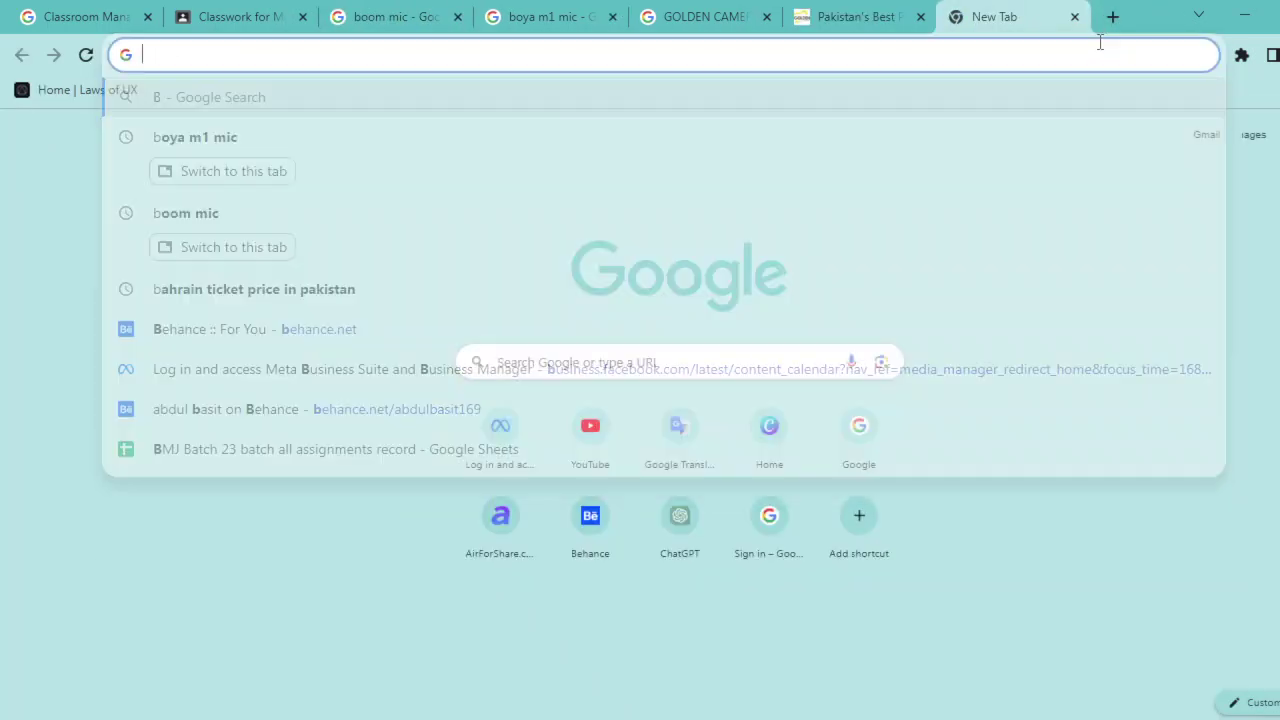
type("Boyam")
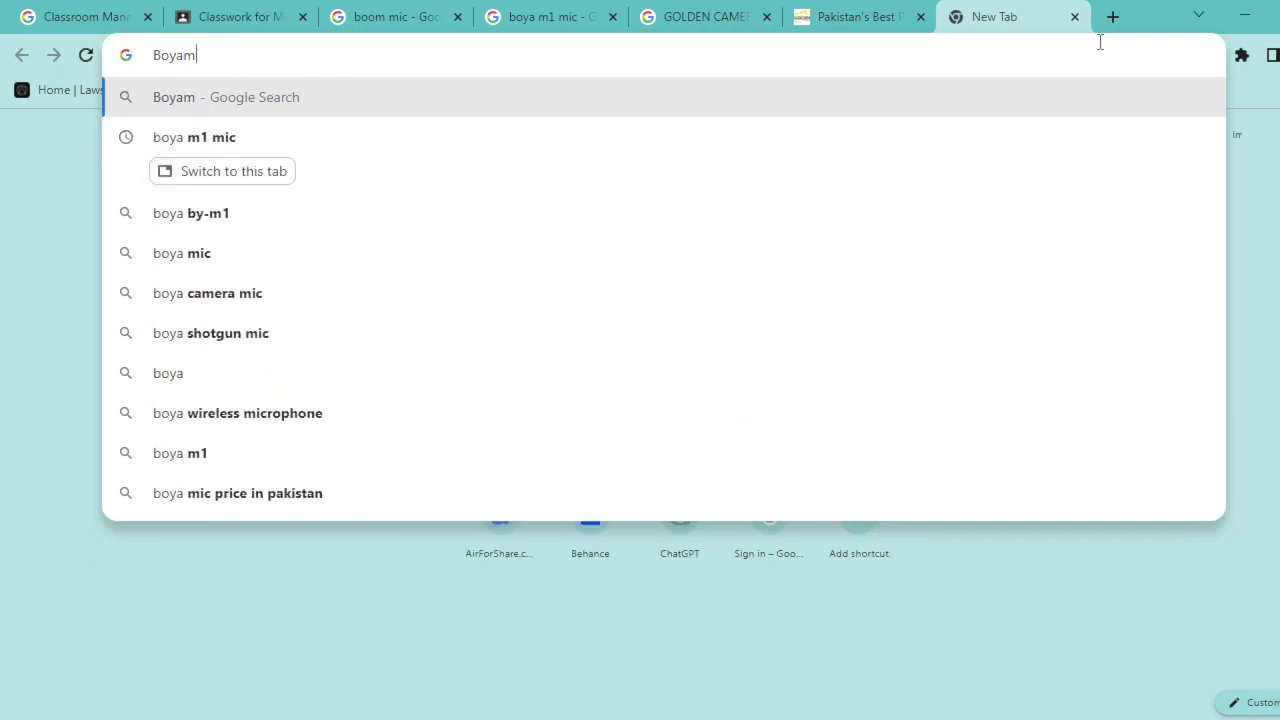
key("BackSpace")
type("wire")
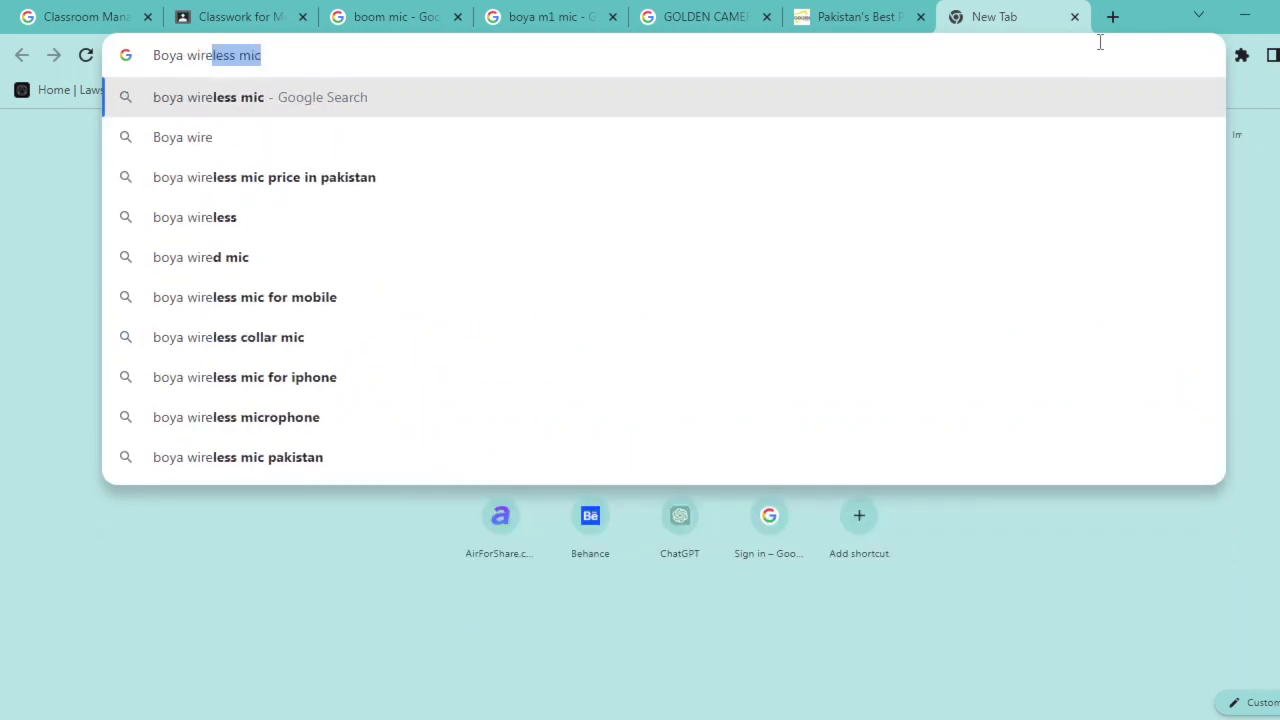
type("lessmi")
key("BackSpace")
key("BackSpace")
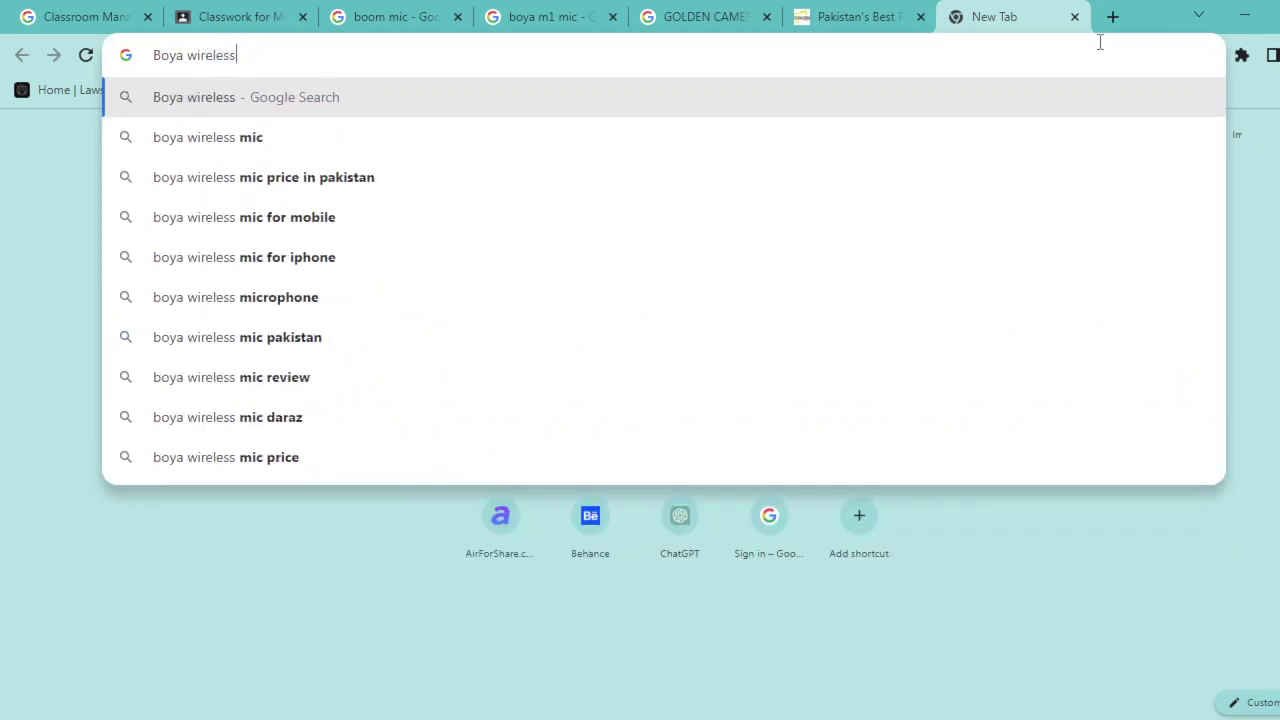
type("muc")
key("BackSpace")
key("BackSpace")
type("ic")
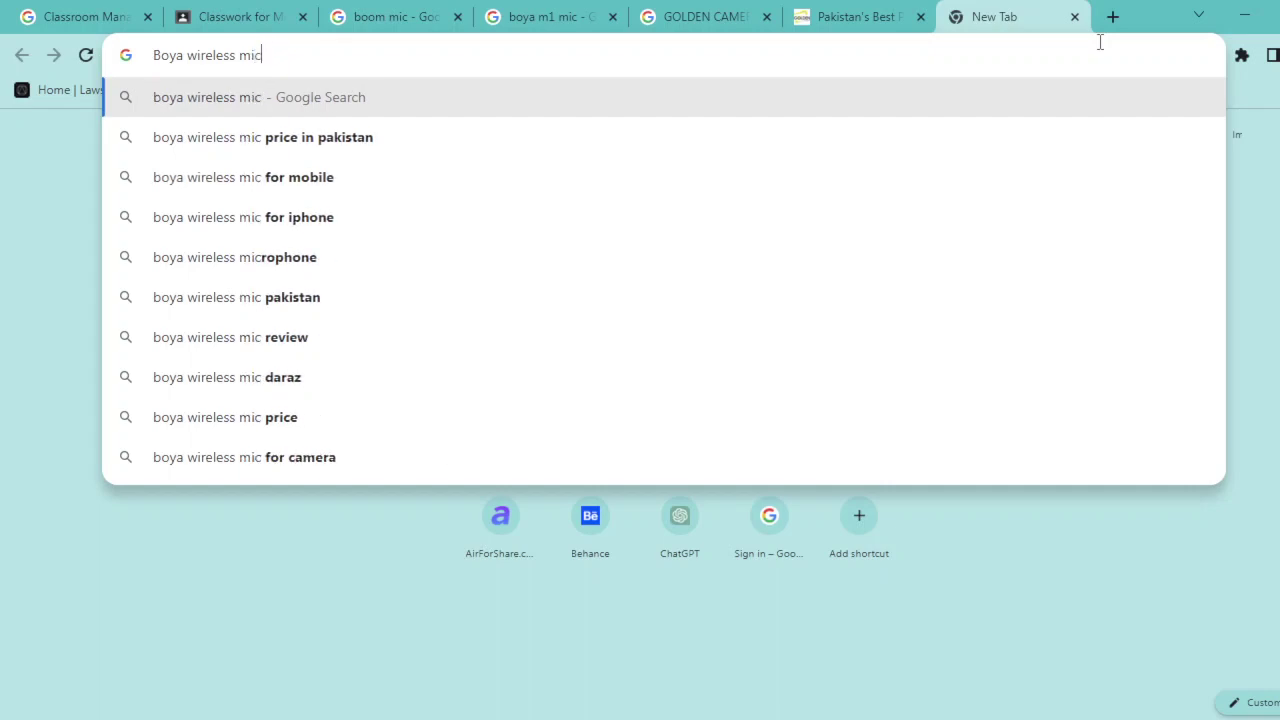
key("Return")
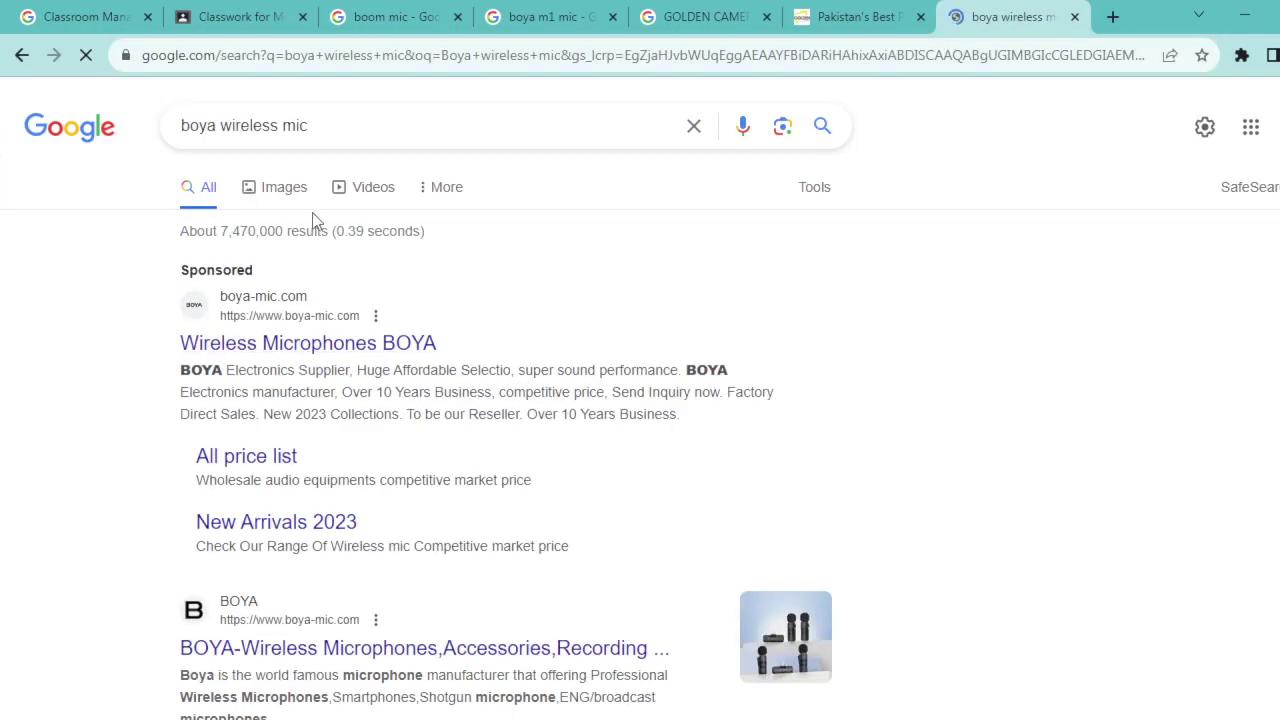
Switch to image results for boya wireless mic and preview the BOYA BY-WM2G lavalier result
left_click(290, 195)
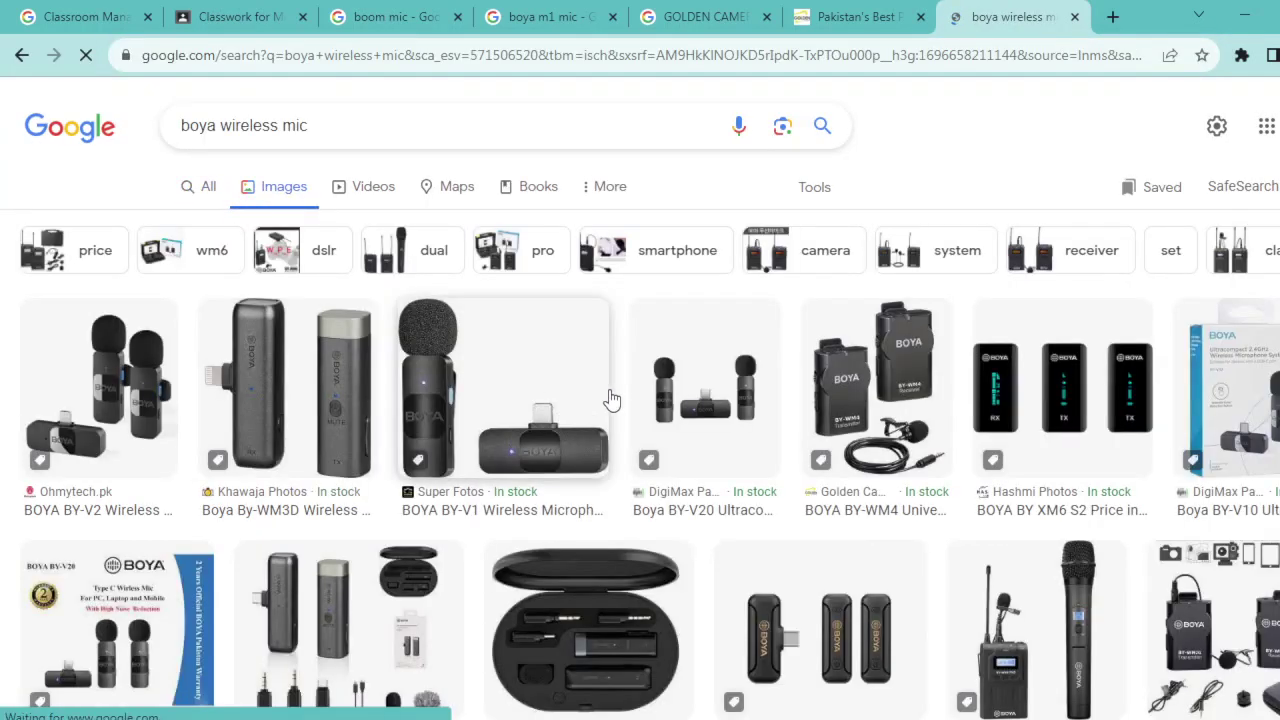
left_click(368, 392)
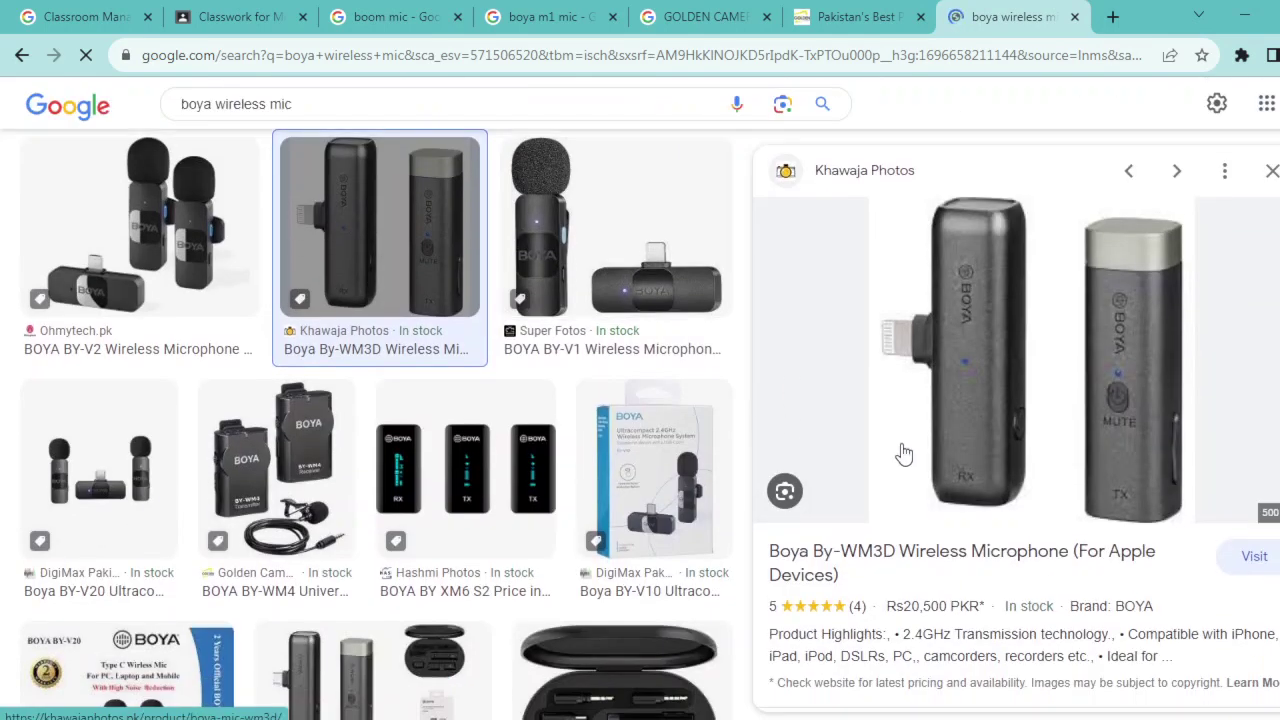
scroll(546, 570, "down", 2)
scroll(560, 568, "down", 2)
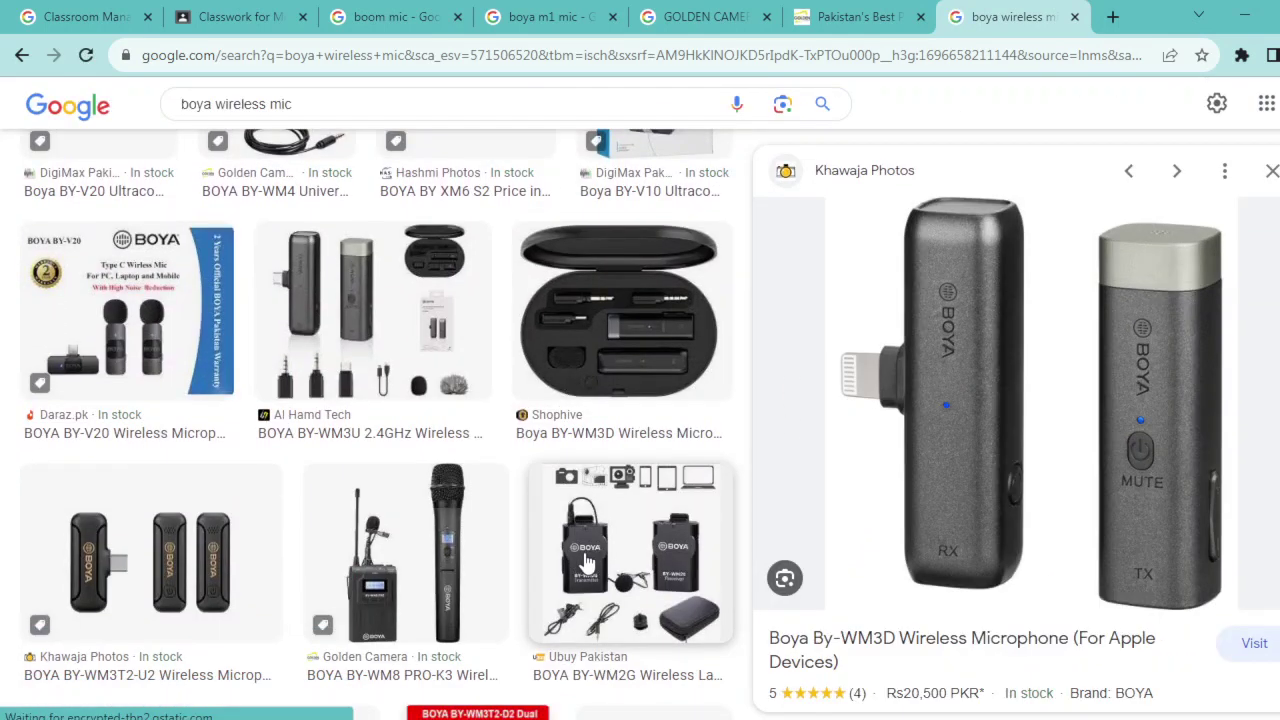
left_click(726, 575)
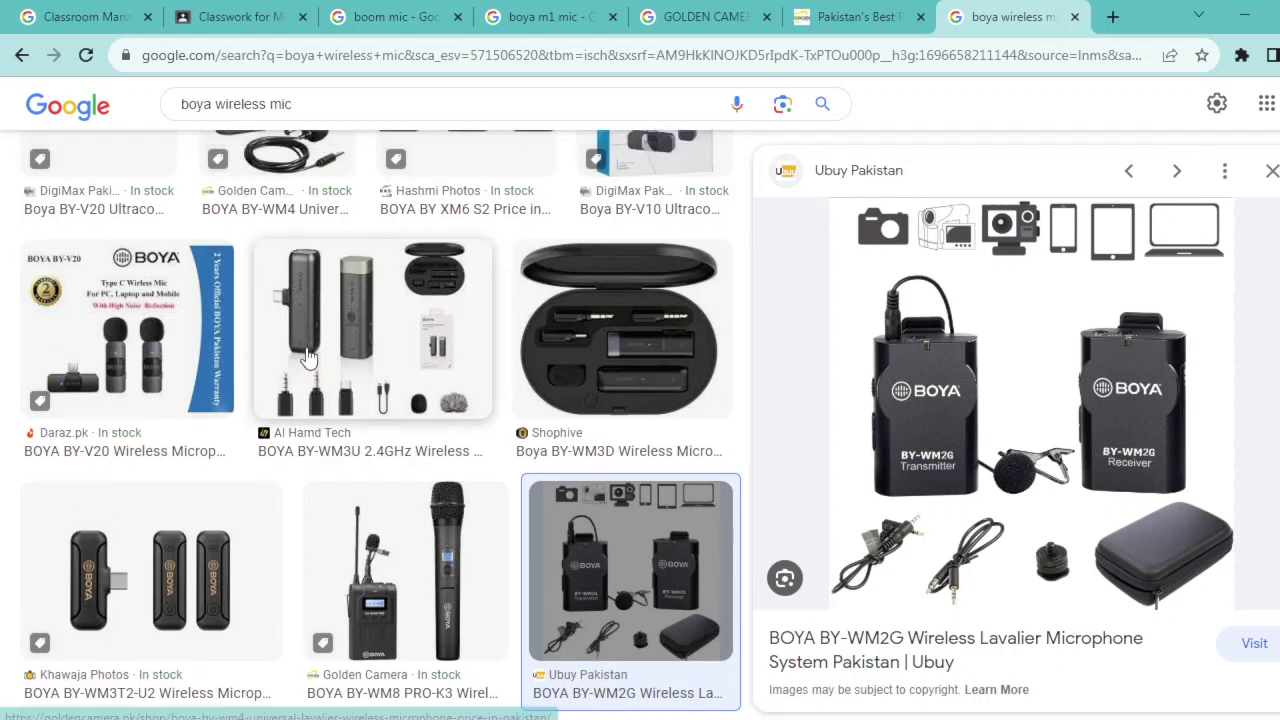
scroll(493, 422, "up", 10)
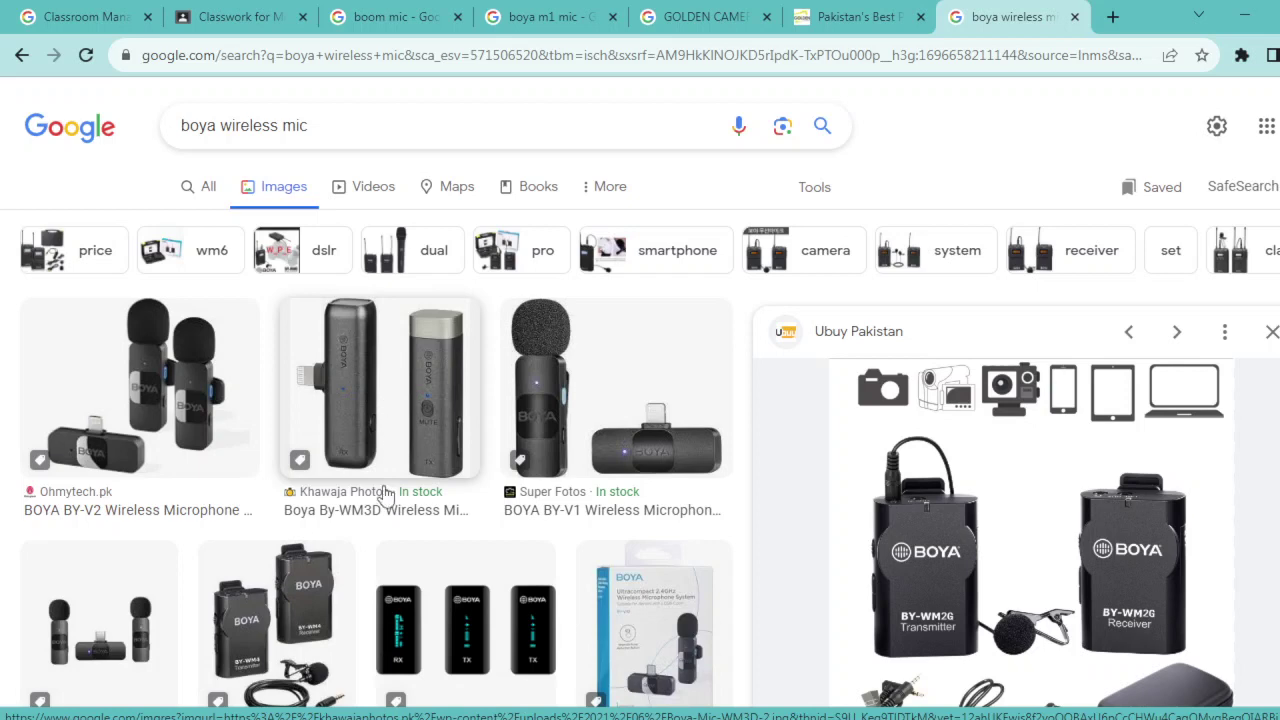
scroll(505, 470, "down", 3)
scroll(510, 450, "down", 3)
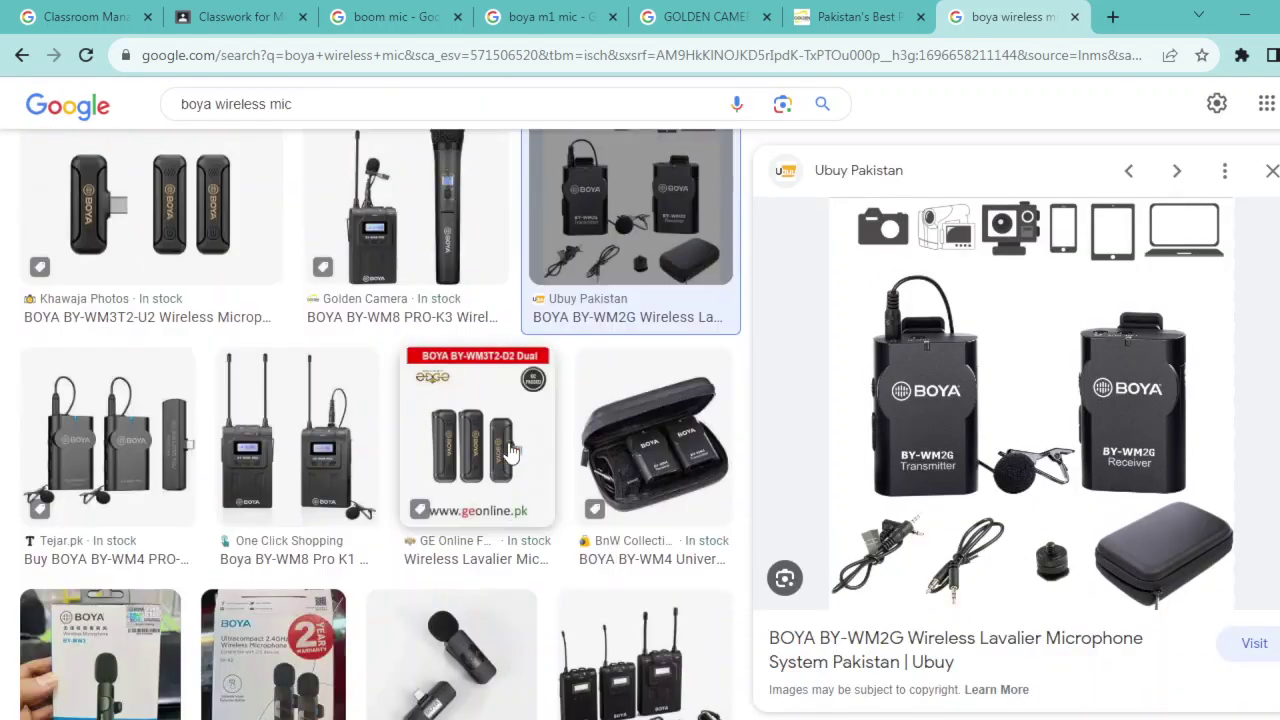
scroll(510, 450, "up", 5)
scroll(512, 460, "up", 5)
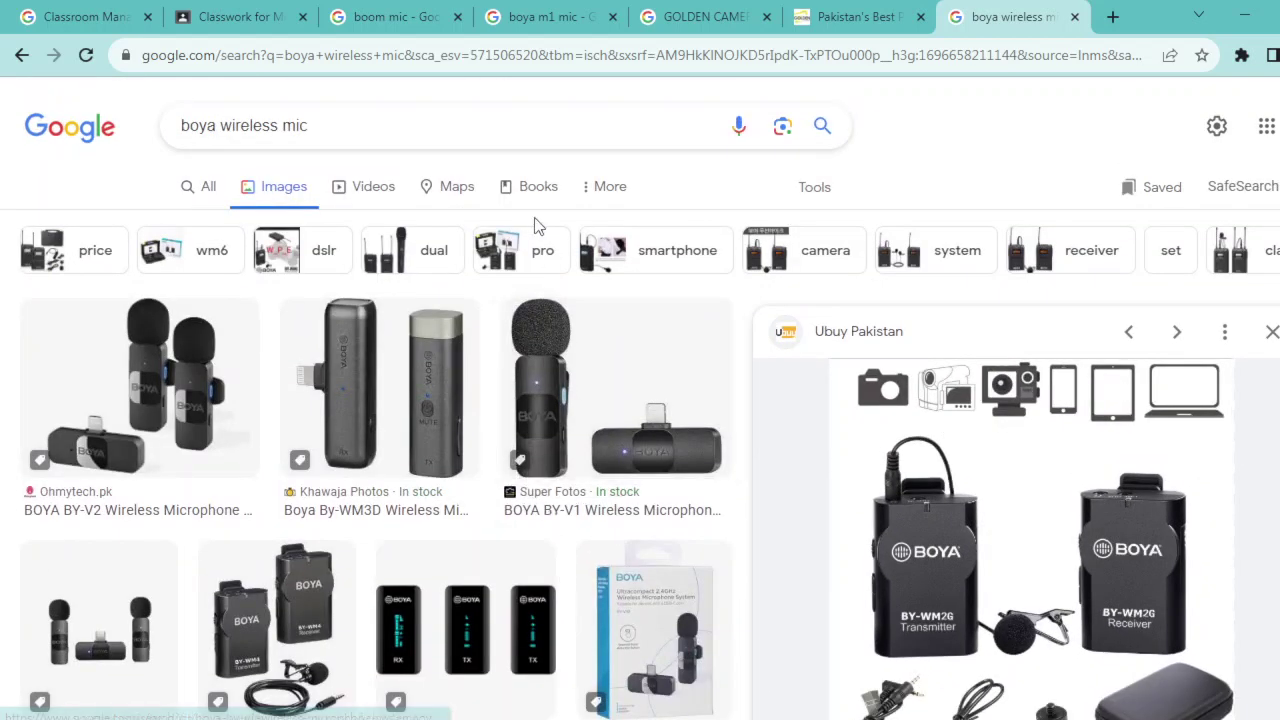
left_click(243, 16)
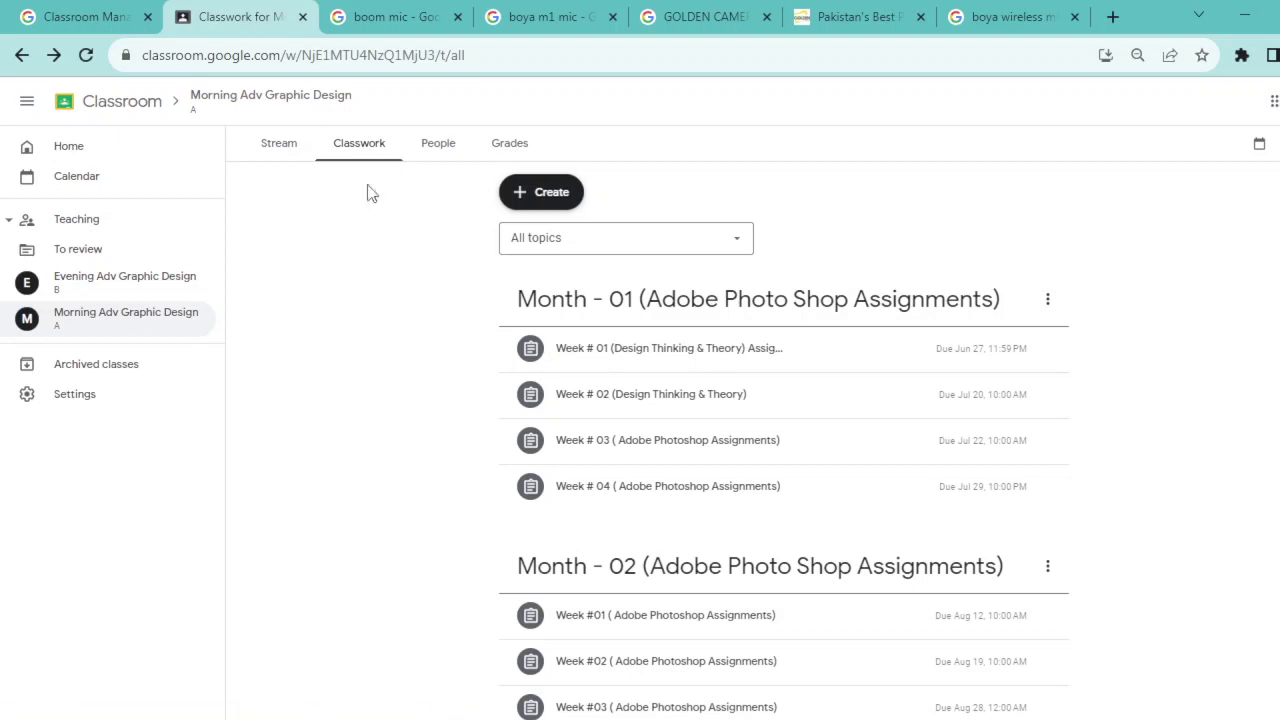
Switch to the 'Classroom Management' tab showing Google for Education's Classroom page
left_click(88, 16)
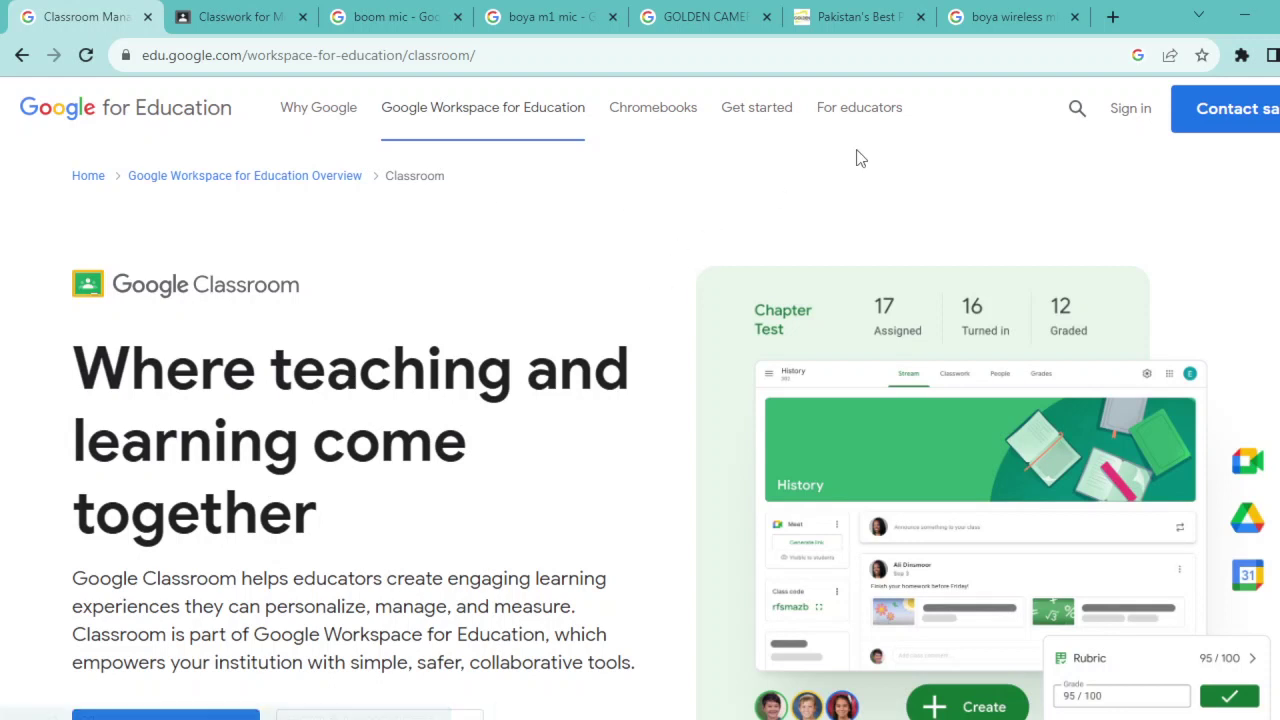
Return to the boya wireless mic tab, then open a new blank browser tab
mouse_move(857, 140)
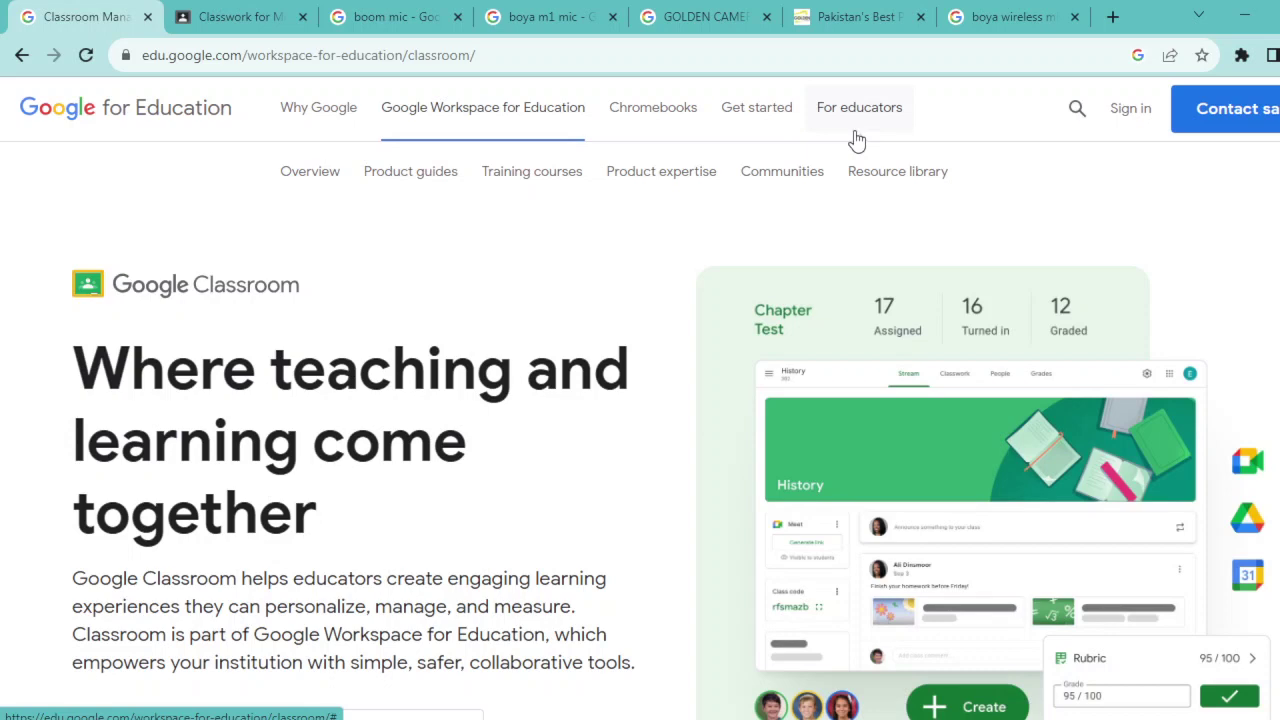
left_click(975, 14)
left_click(1112, 16)
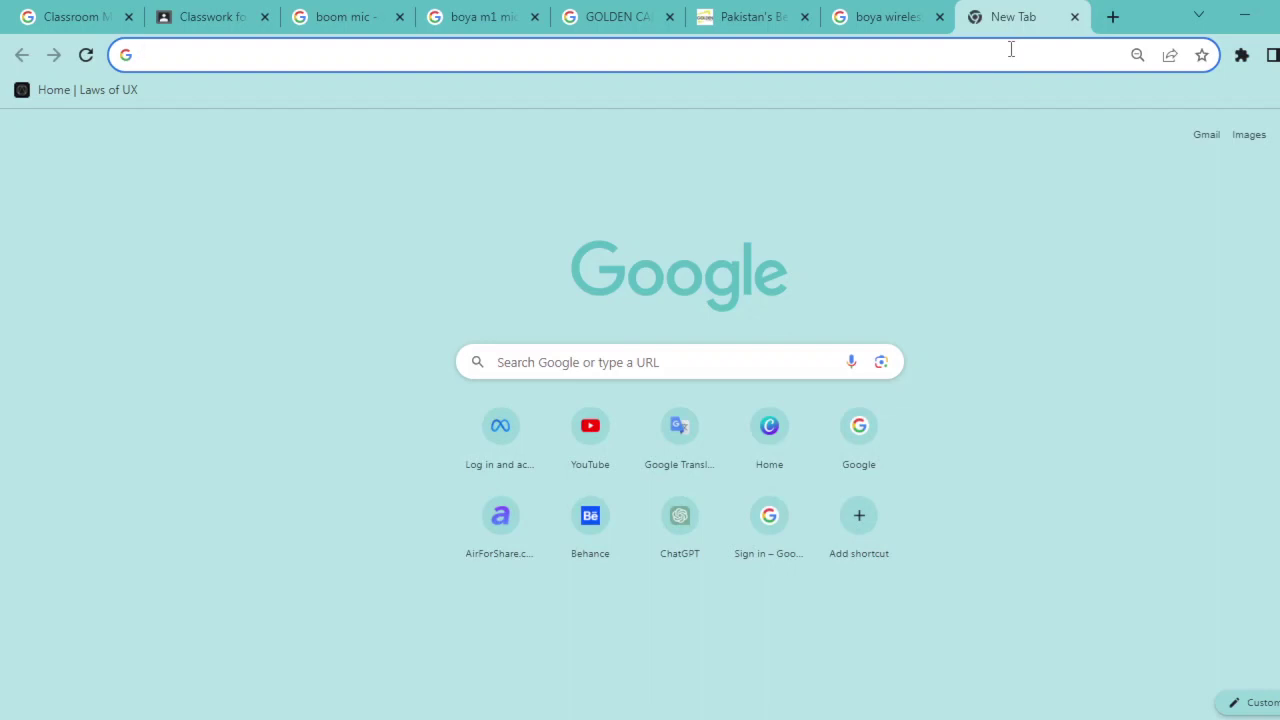
Search Google Images for 'storyboard' and preview Vidico's explainer video storyboard image
type("stor")
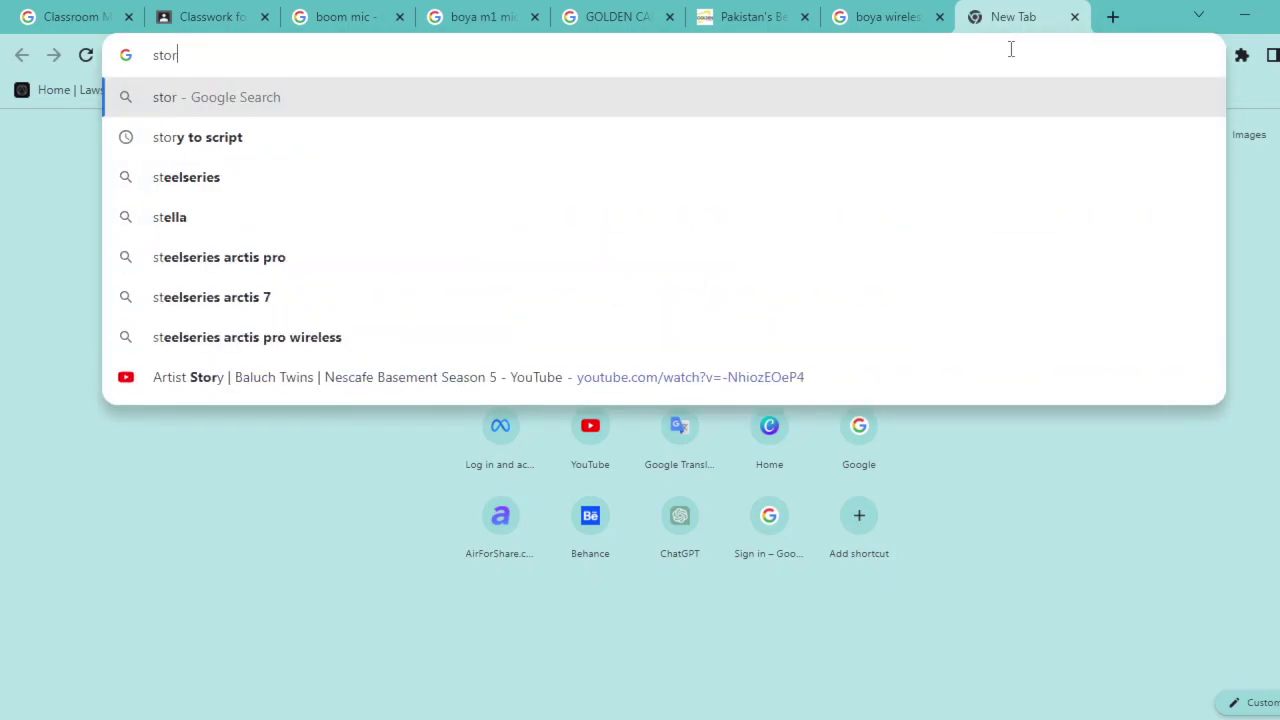
type("y")
type("boa")
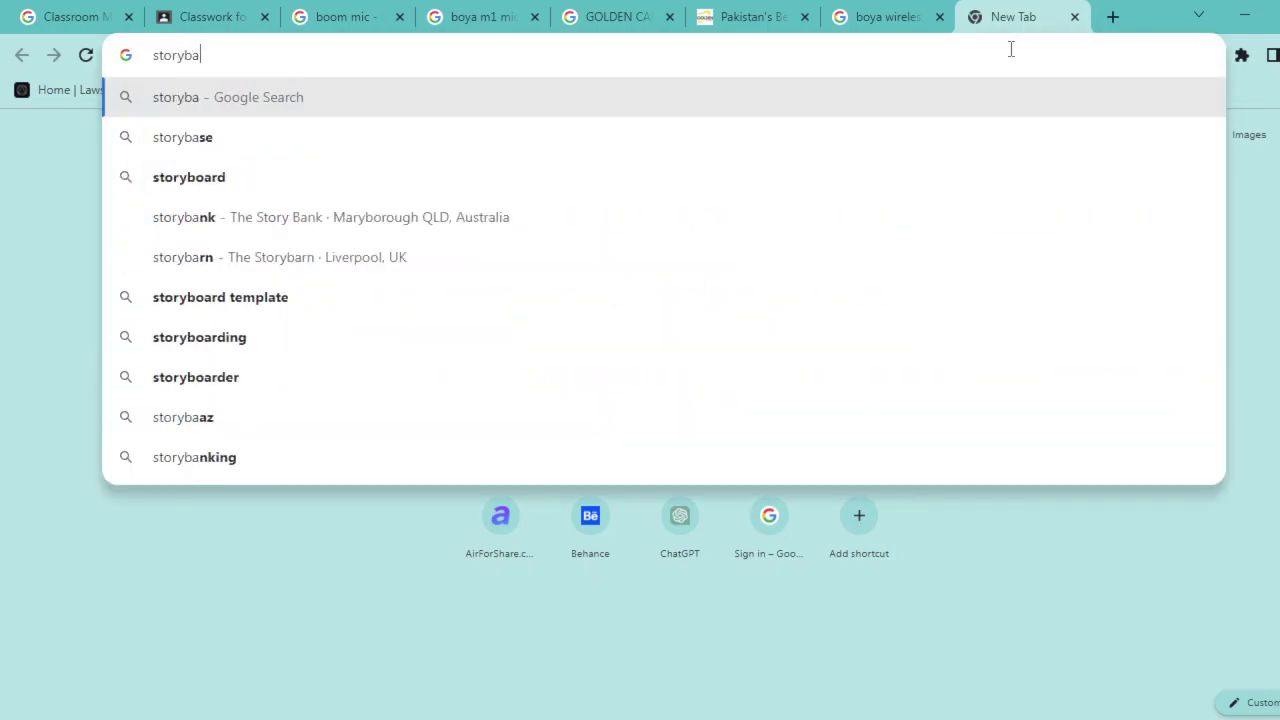
key("BackSpace")
type("oard")
key("Return")
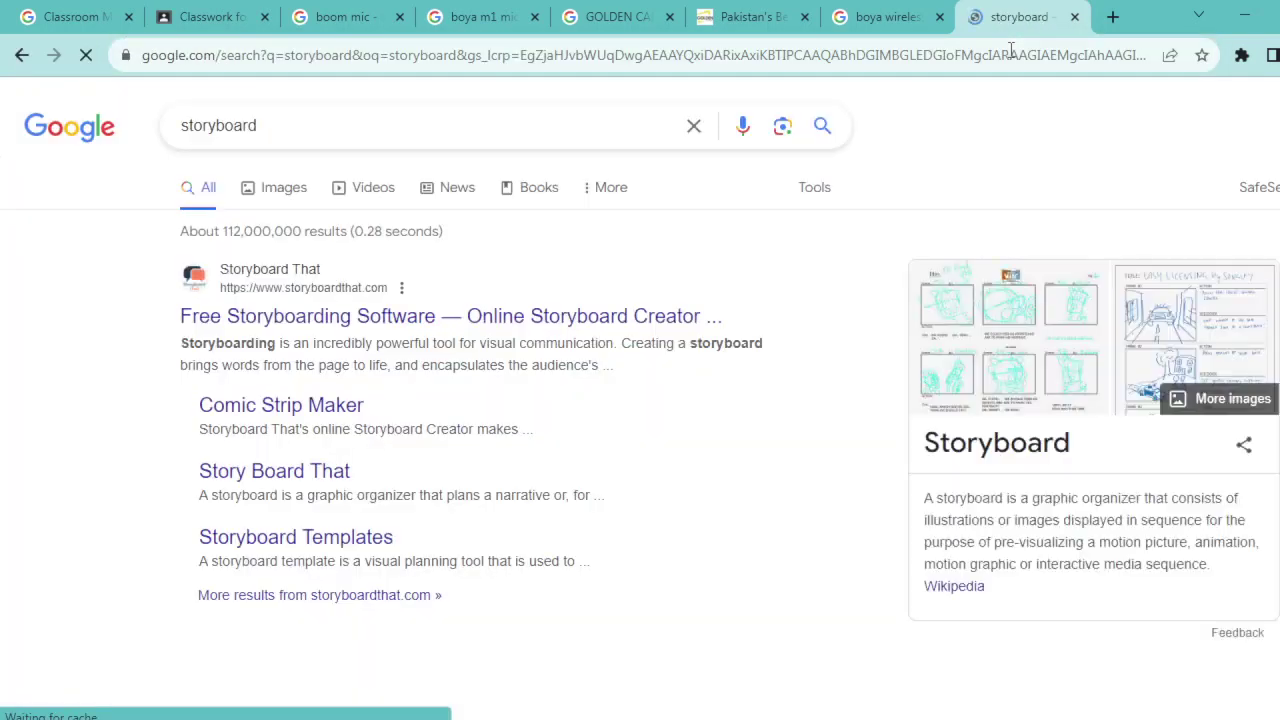
left_click(296, 193)
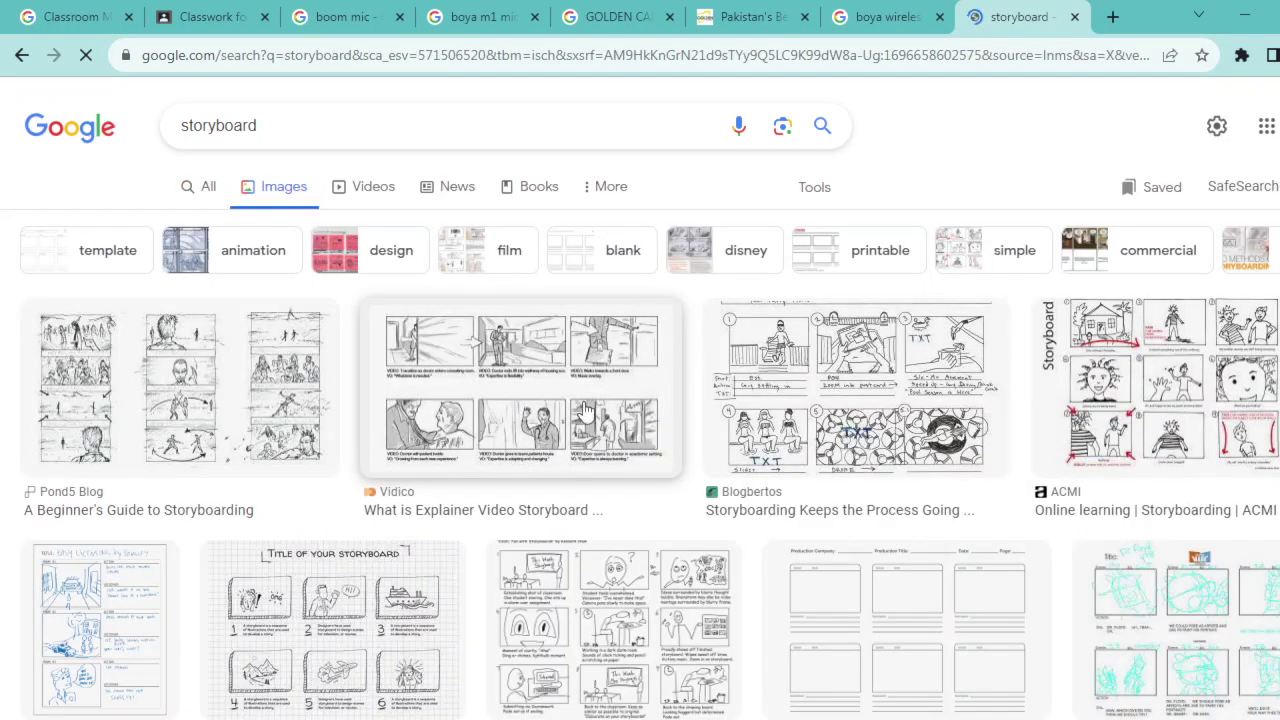
left_click(612, 403)
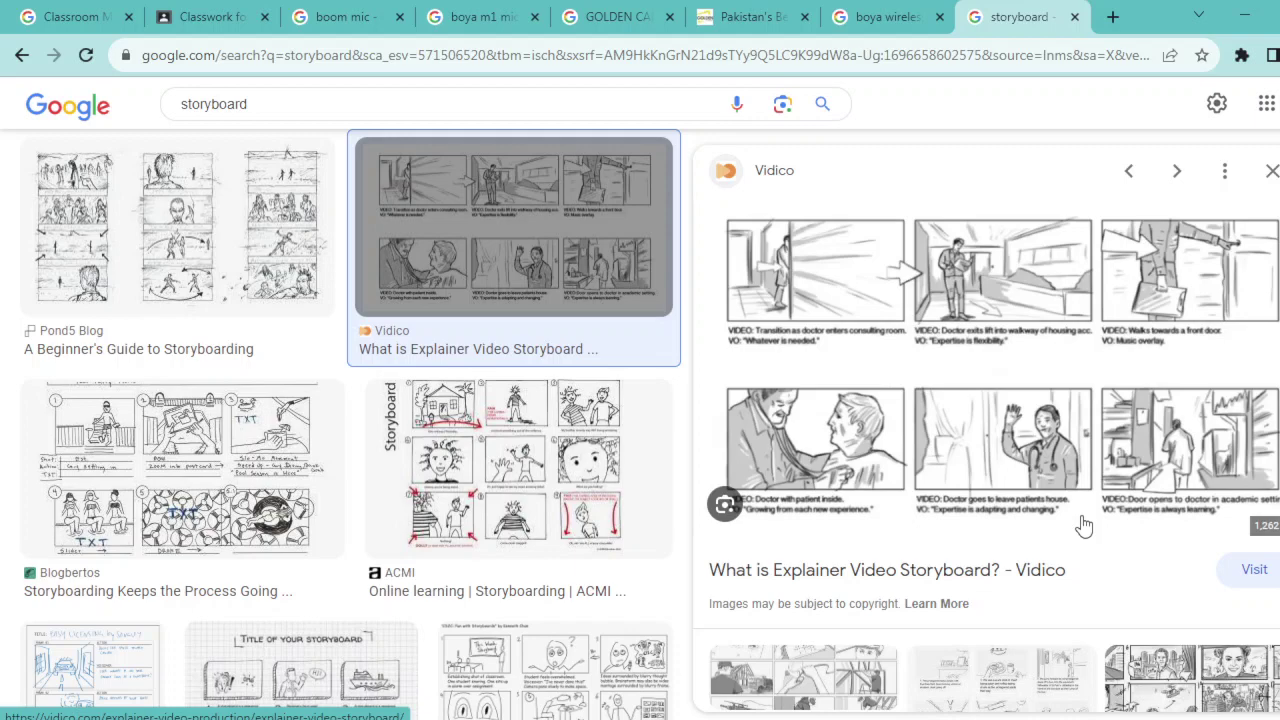
Glance back at the boya mic results, then open the recent 'bmj full ad' project
scroll(1087, 532, "down", 2)
scroll(1087, 534, "down", 1)
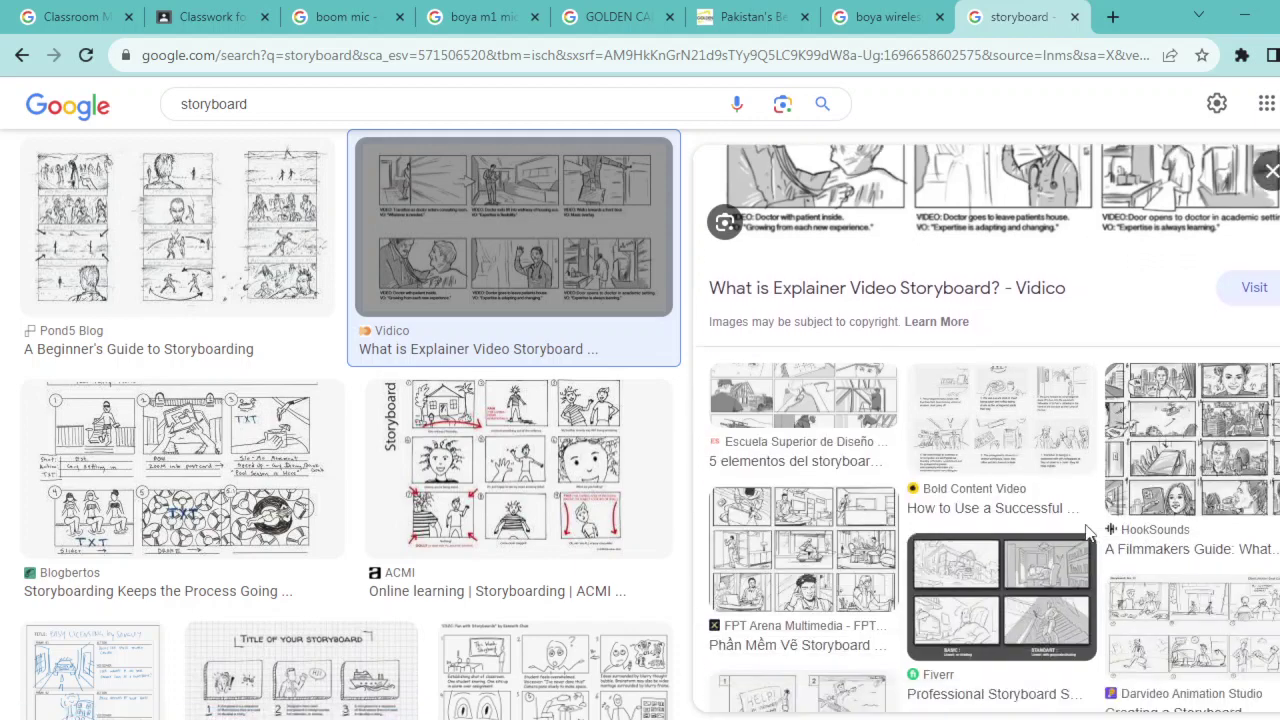
scroll(1087, 536, "up", 3)
left_click(876, 14)
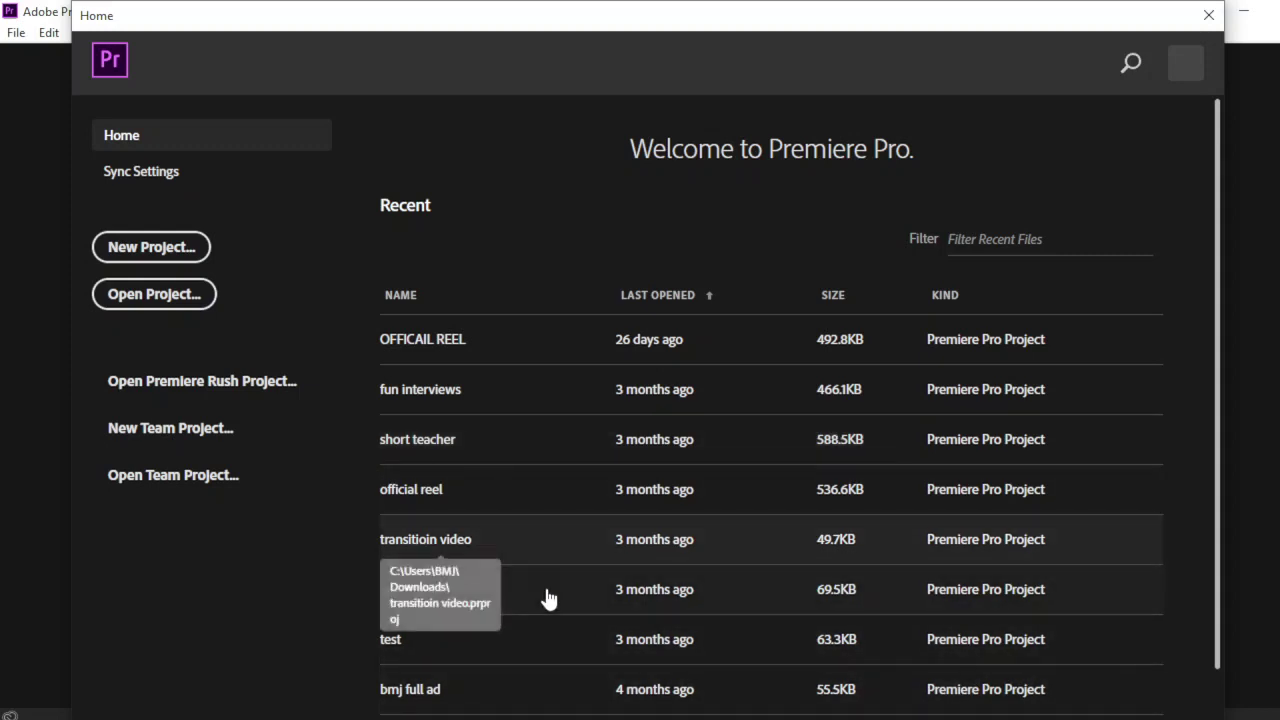
scroll(563, 677, "down", 2)
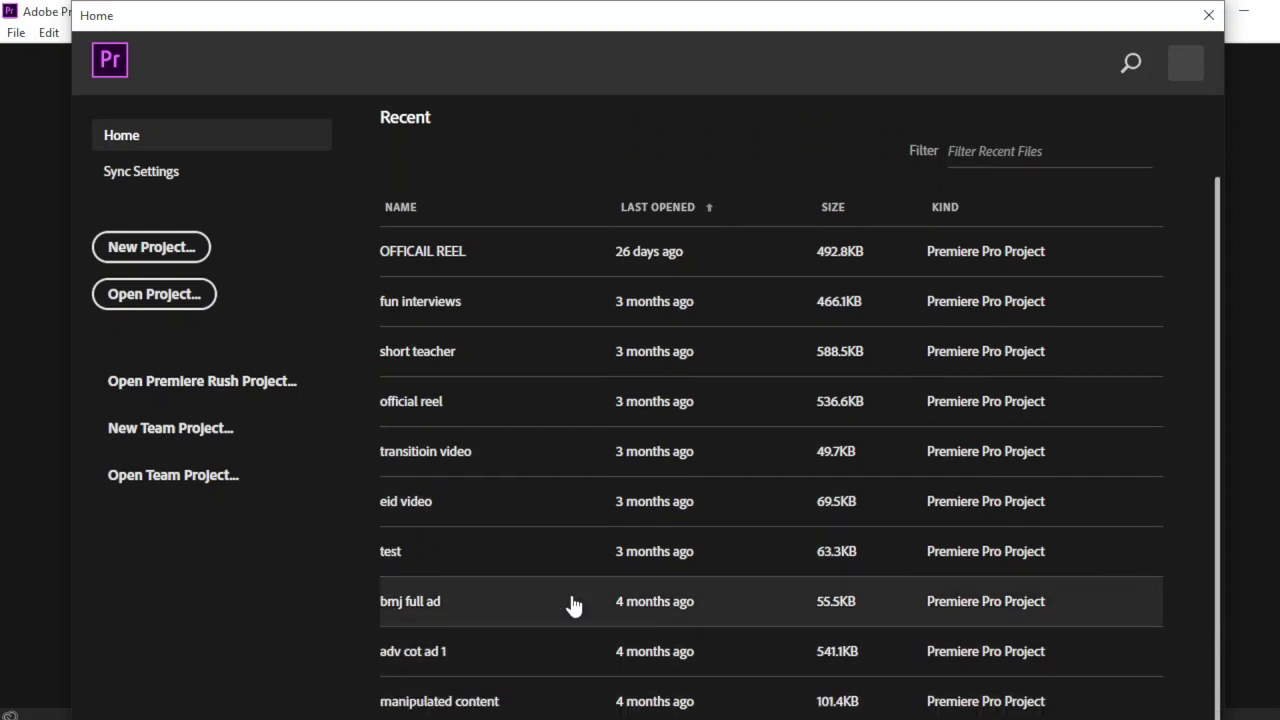
left_click(572, 603)
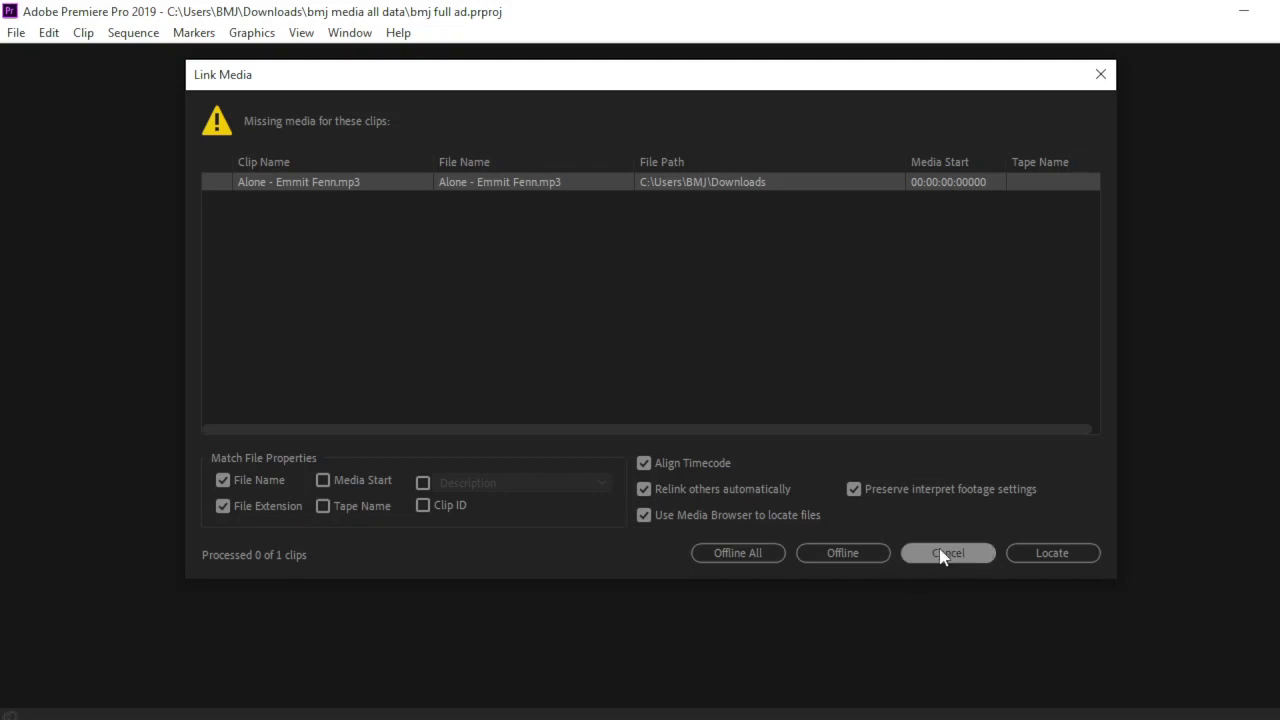
Cancel relinking the missing Alone - Emmit Fenn.mp3 so the project loads anyway
left_click(940, 553)
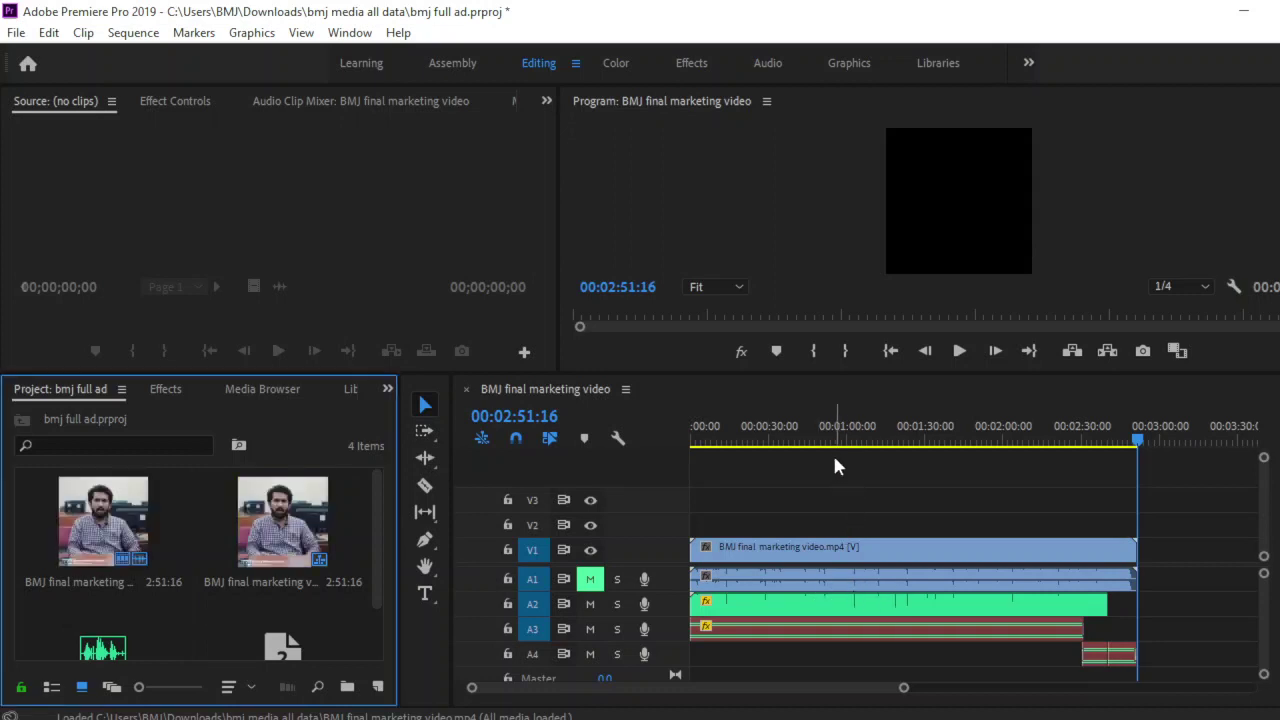
Move the playhead to about 00:00:51:19, then back to 00:00:37:15
left_click(826, 441)
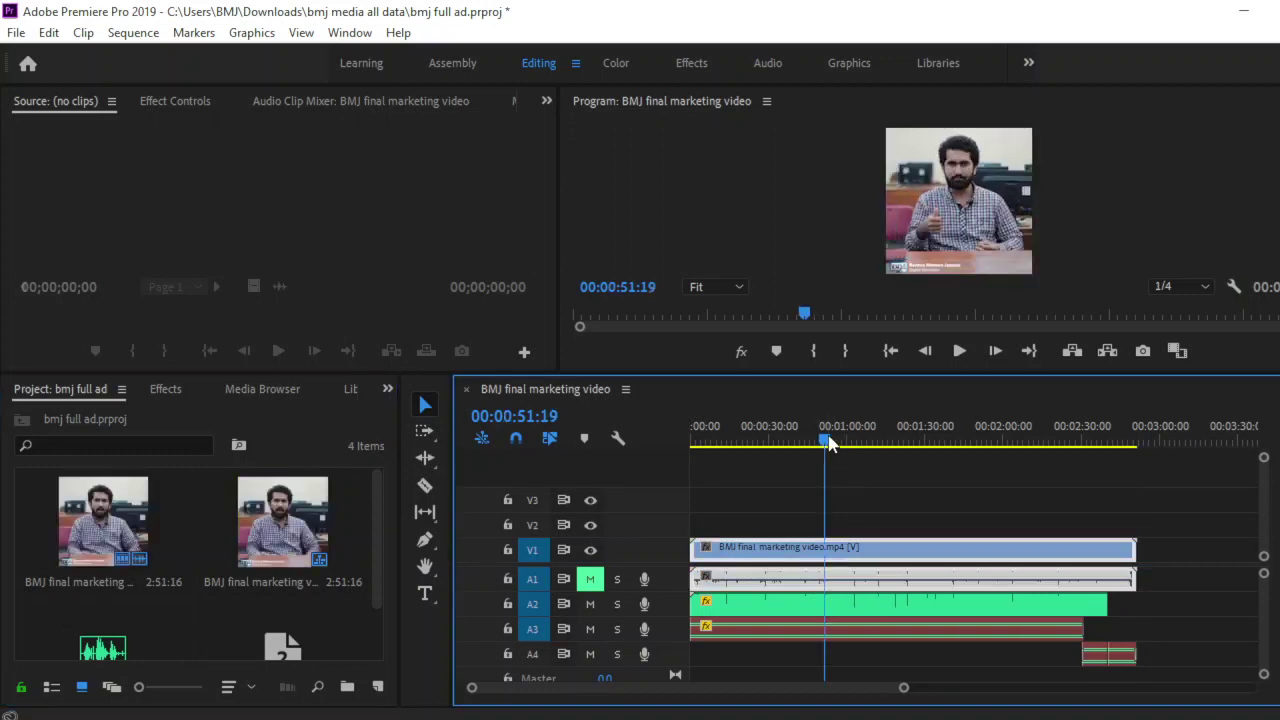
left_click(790, 441)
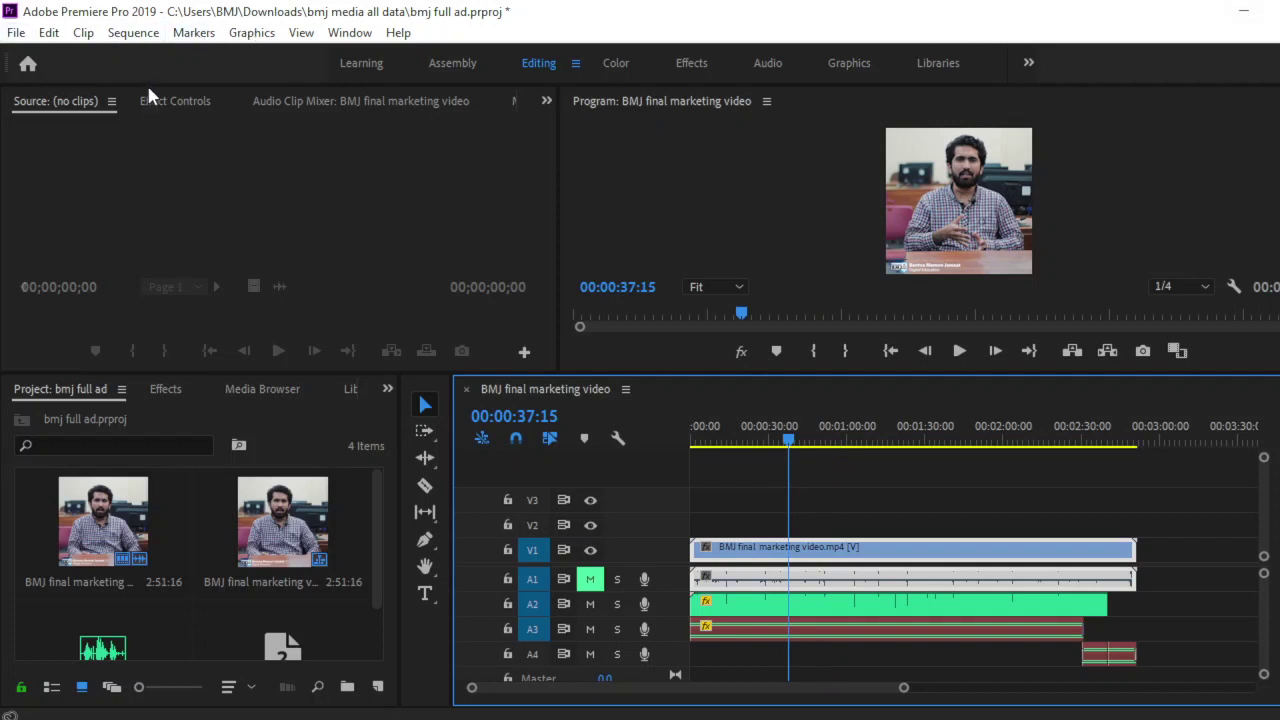
Close bmj full ad without saving, then open and dismiss the New Project dialog
key("ctrl+q")
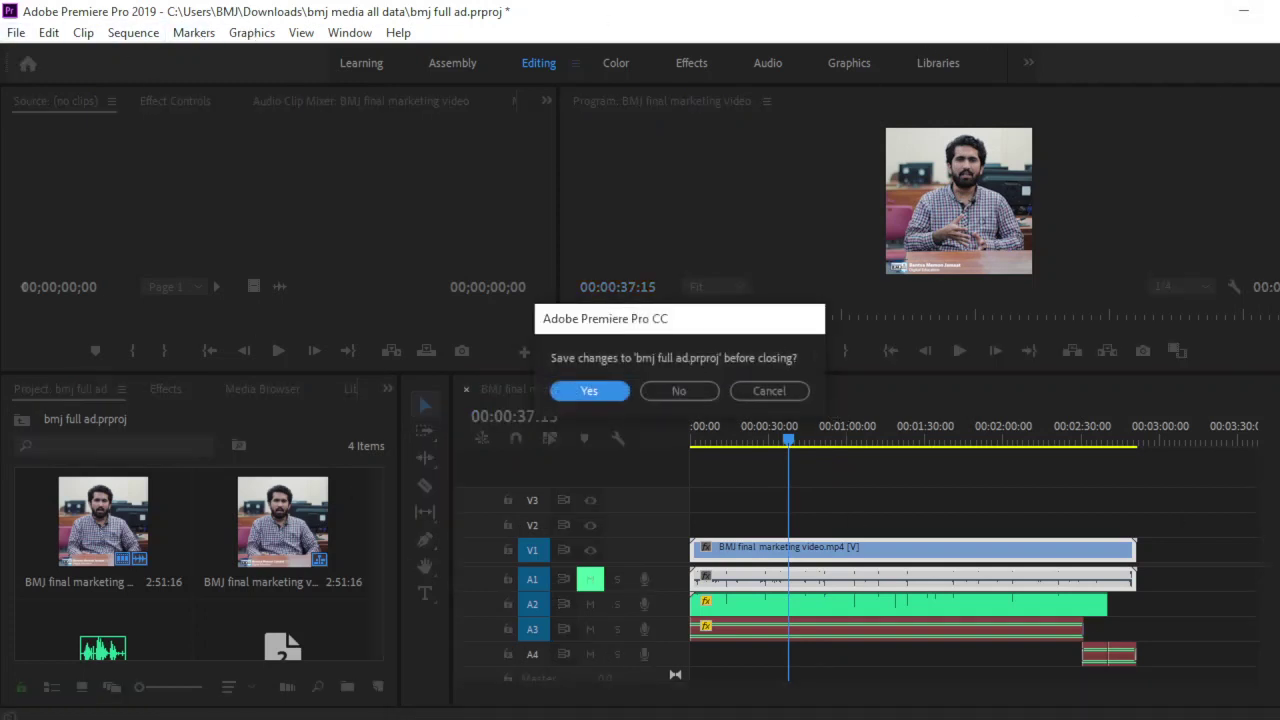
left_click(663, 391)
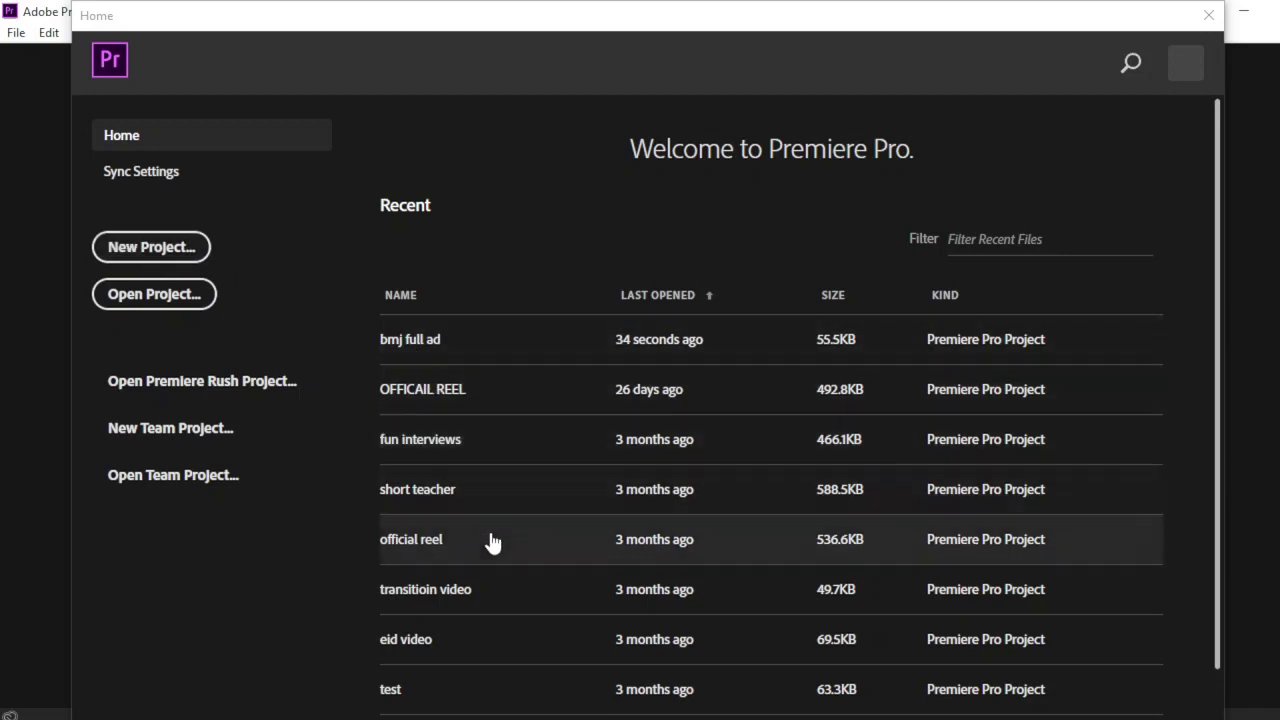
scroll(491, 500, "down", 2)
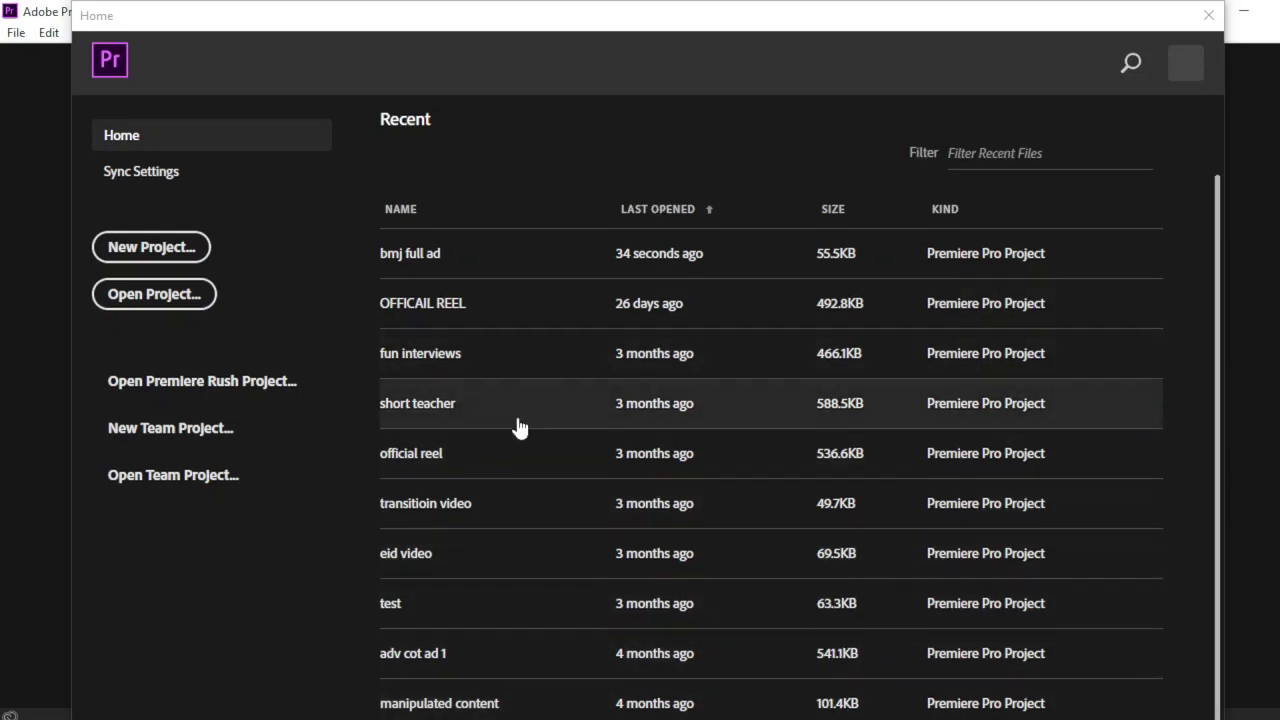
scroll(512, 432, "up", 2)
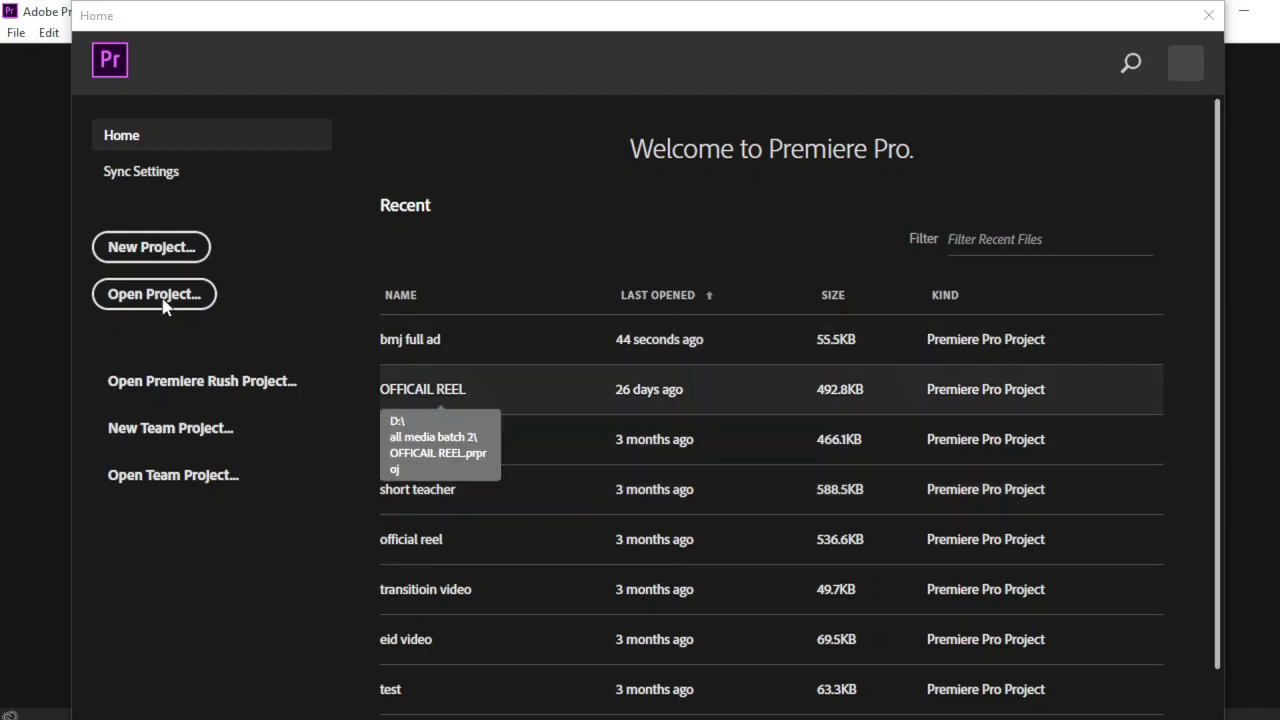
left_click(145, 250)
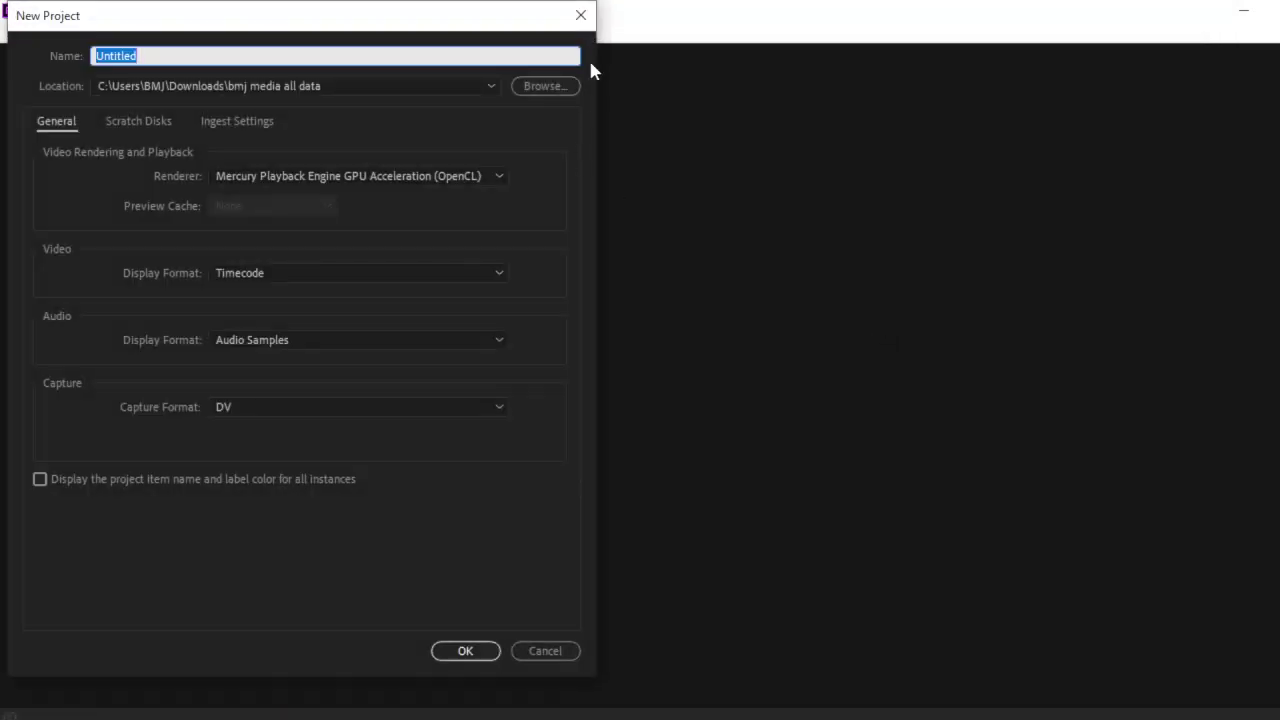
left_click(580, 15)
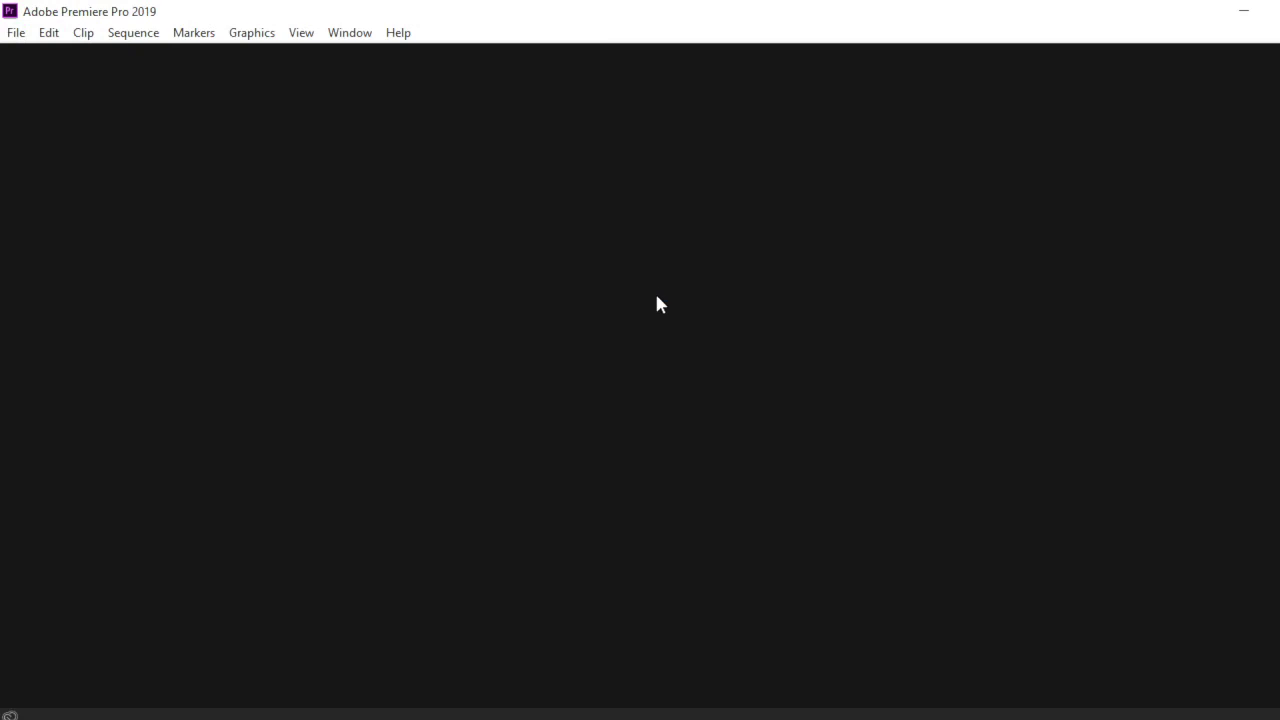
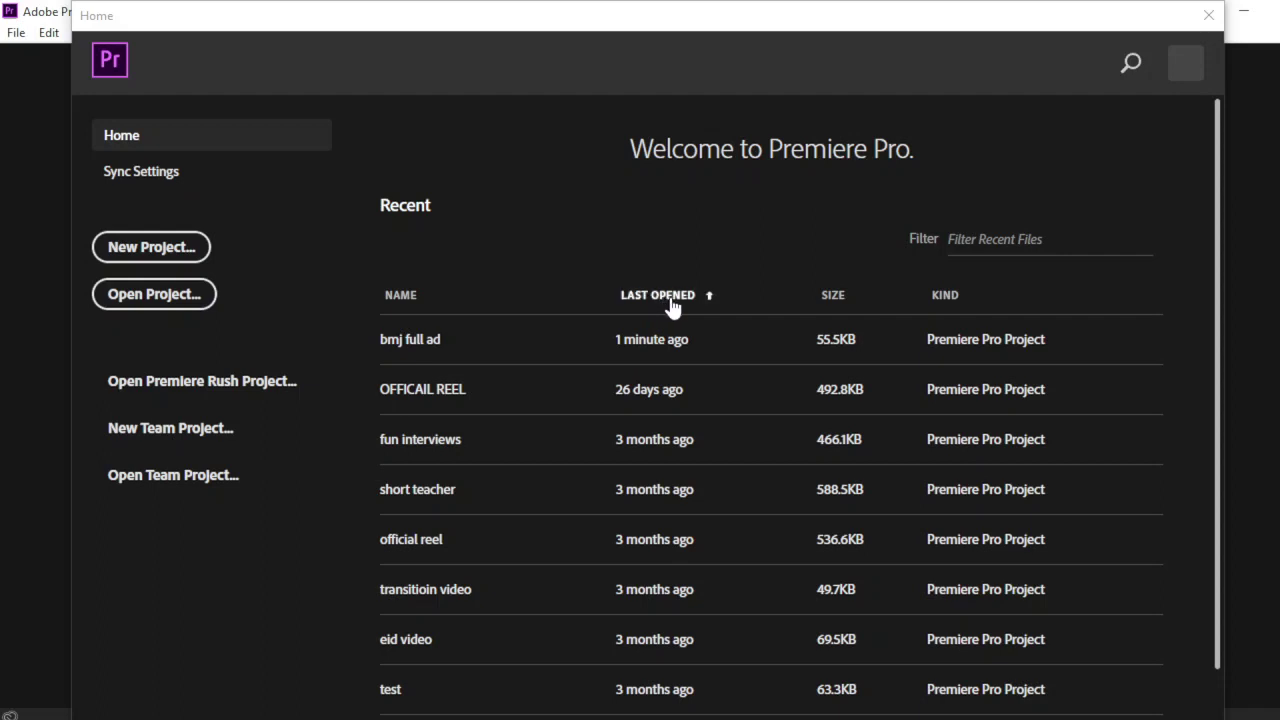
Start a new Premiere project and name it 'test'
left_click(135, 256)
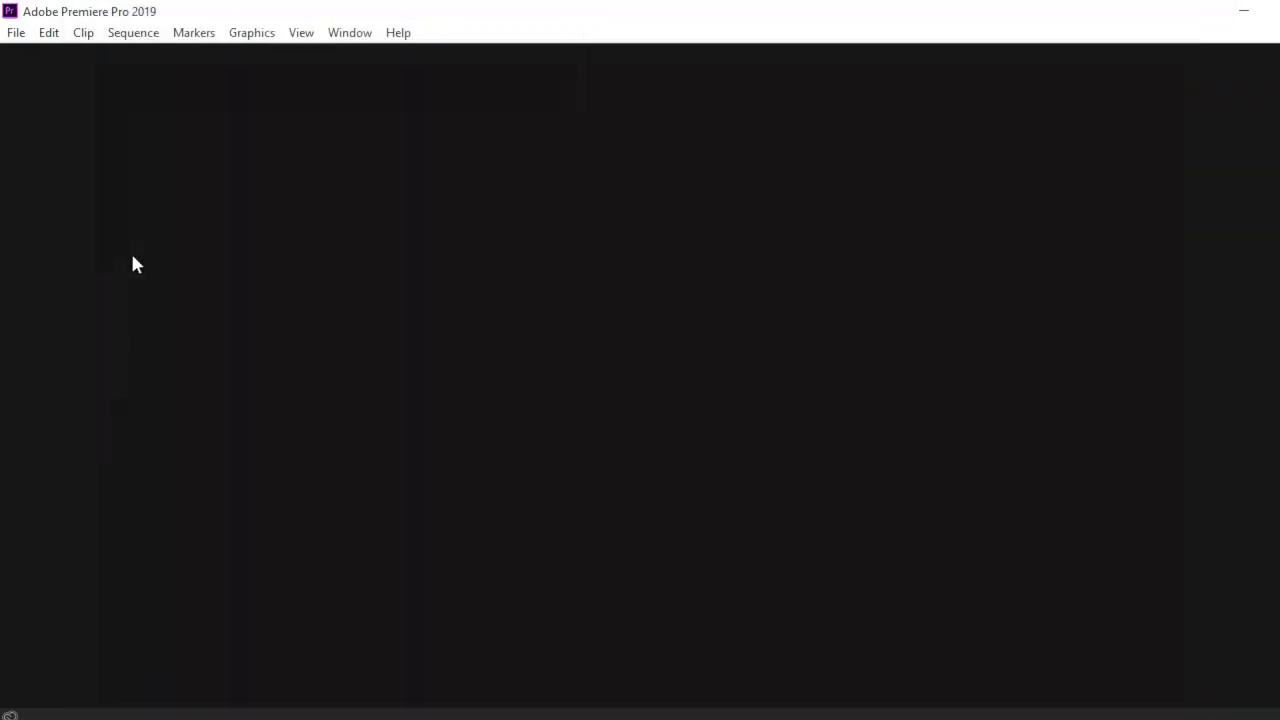
left_click_drag(271, 8, 776, 10)
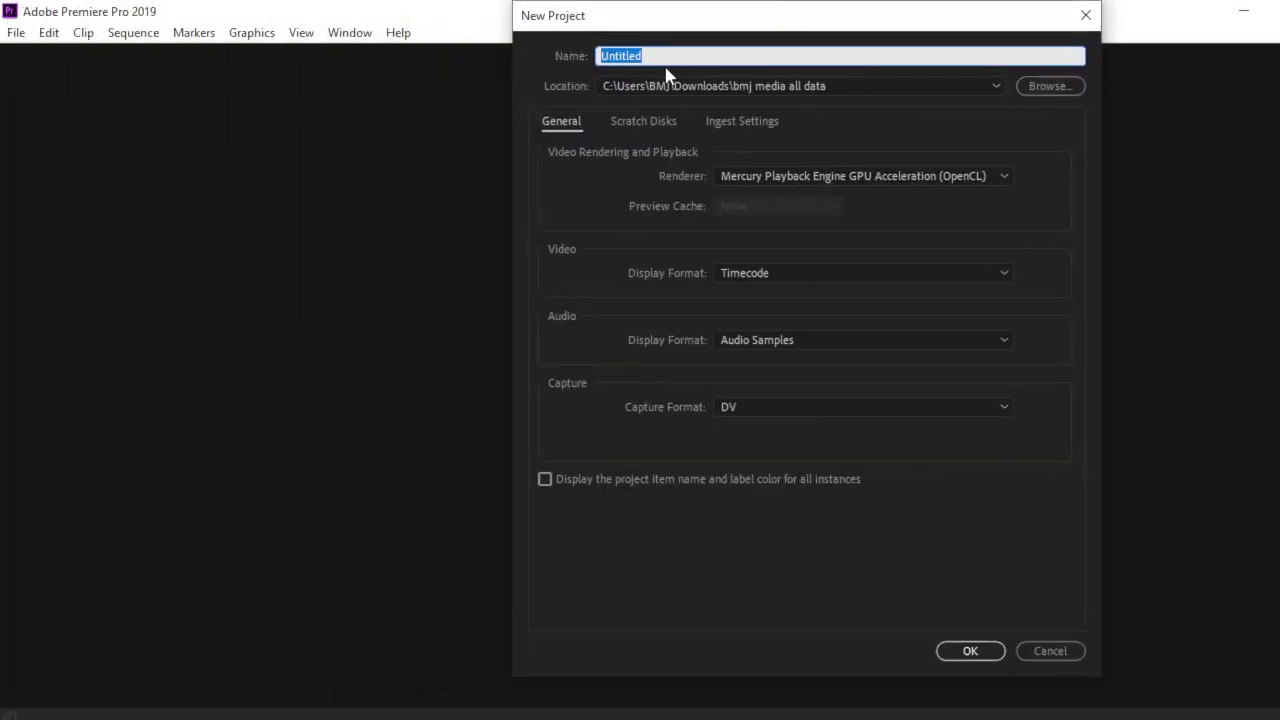
type("ts")
key("BackSpace")
type("est")
Set the project's save location to the Downloads > light 2 folder
left_click(1075, 88)
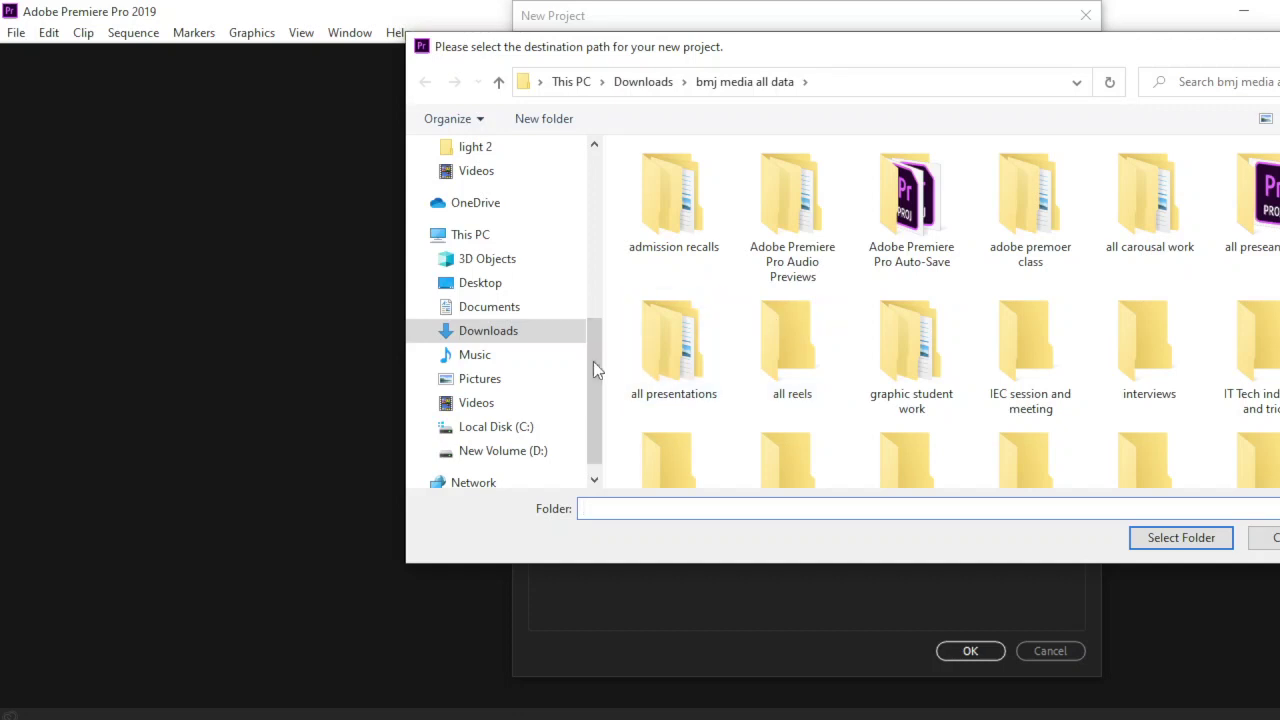
scroll(522, 380, "up", 4)
scroll(522, 400, "down", 2)
scroll(522, 412, "down", 1)
left_click(522, 426)
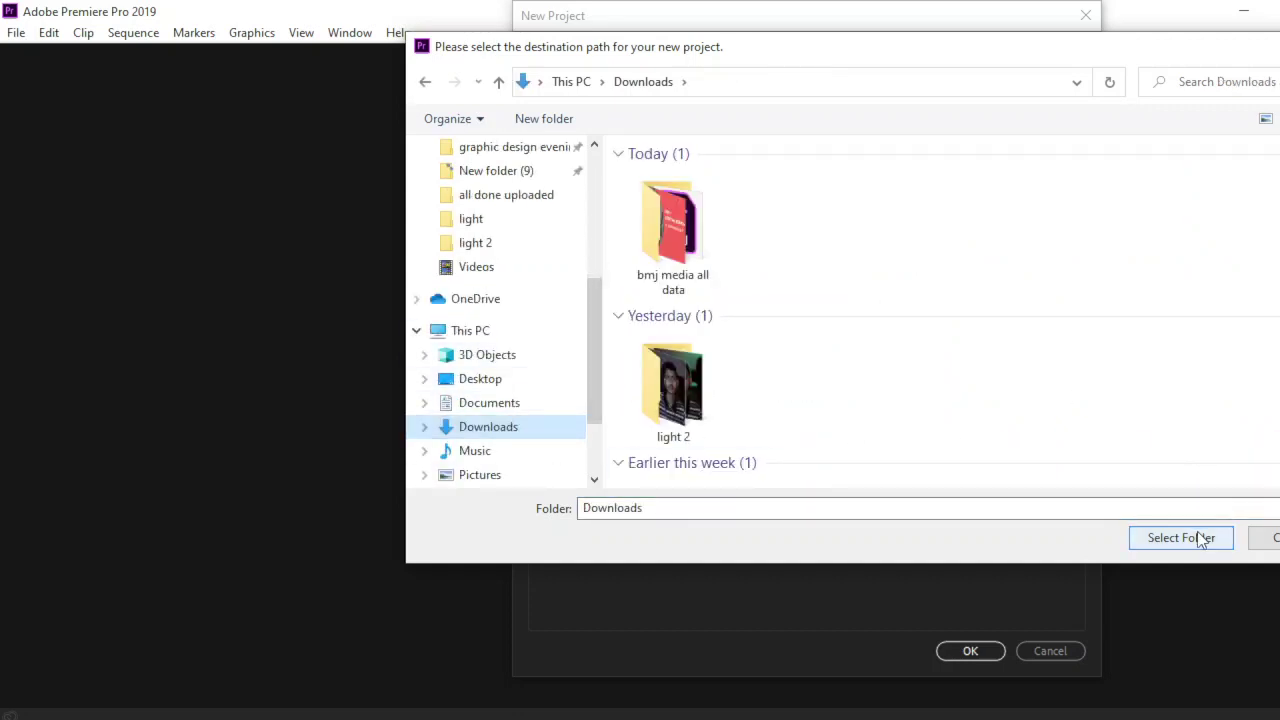
left_click(704, 398)
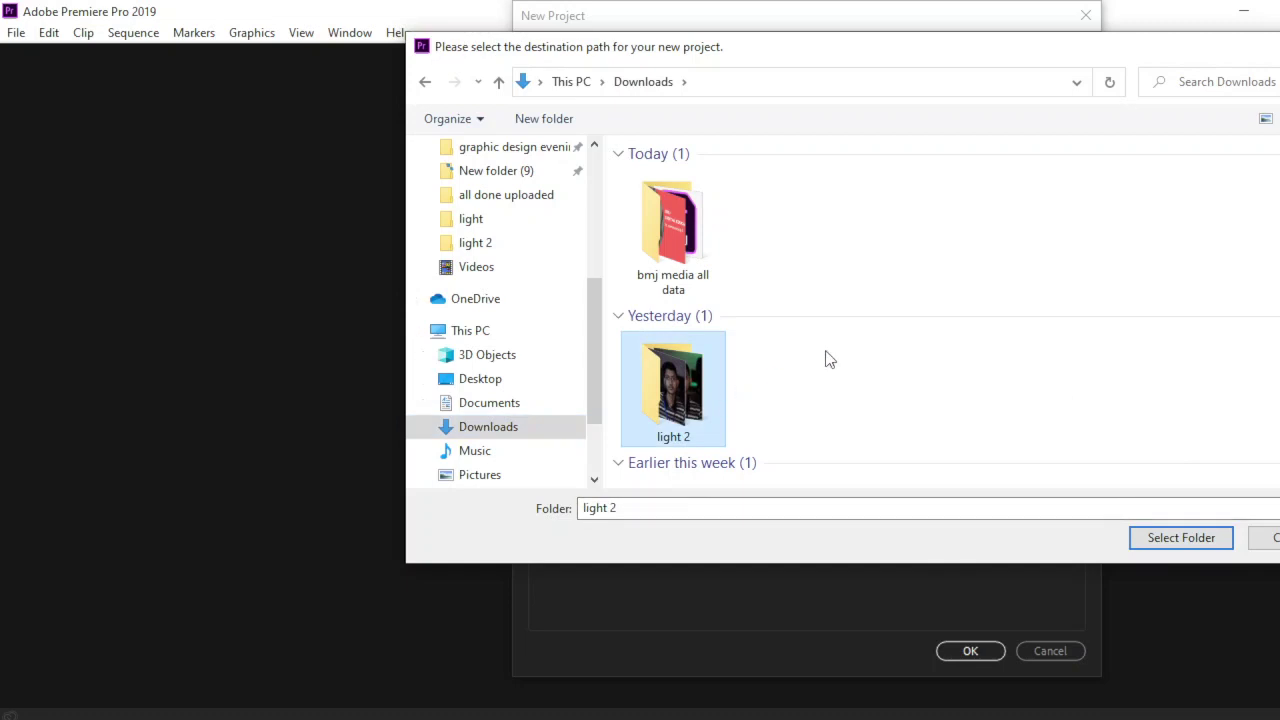
left_click(1200, 540)
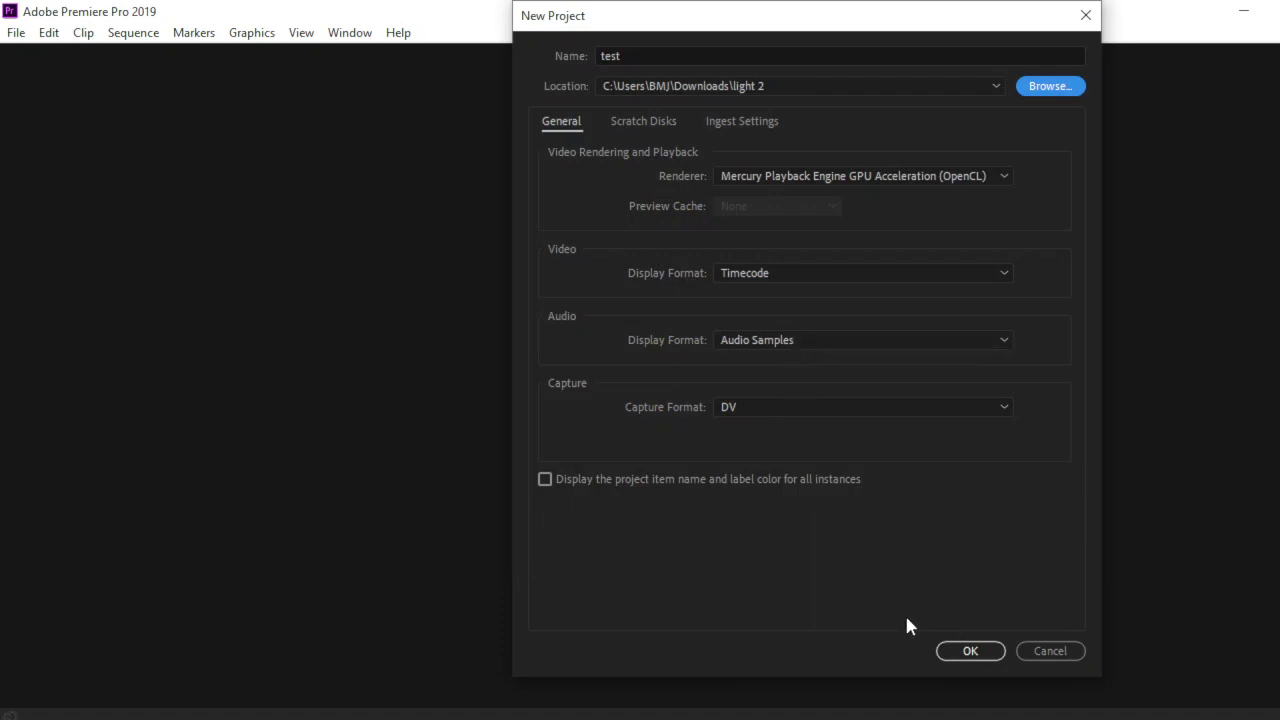
Create and save the test project, then widen the project media area
left_click(968, 651)
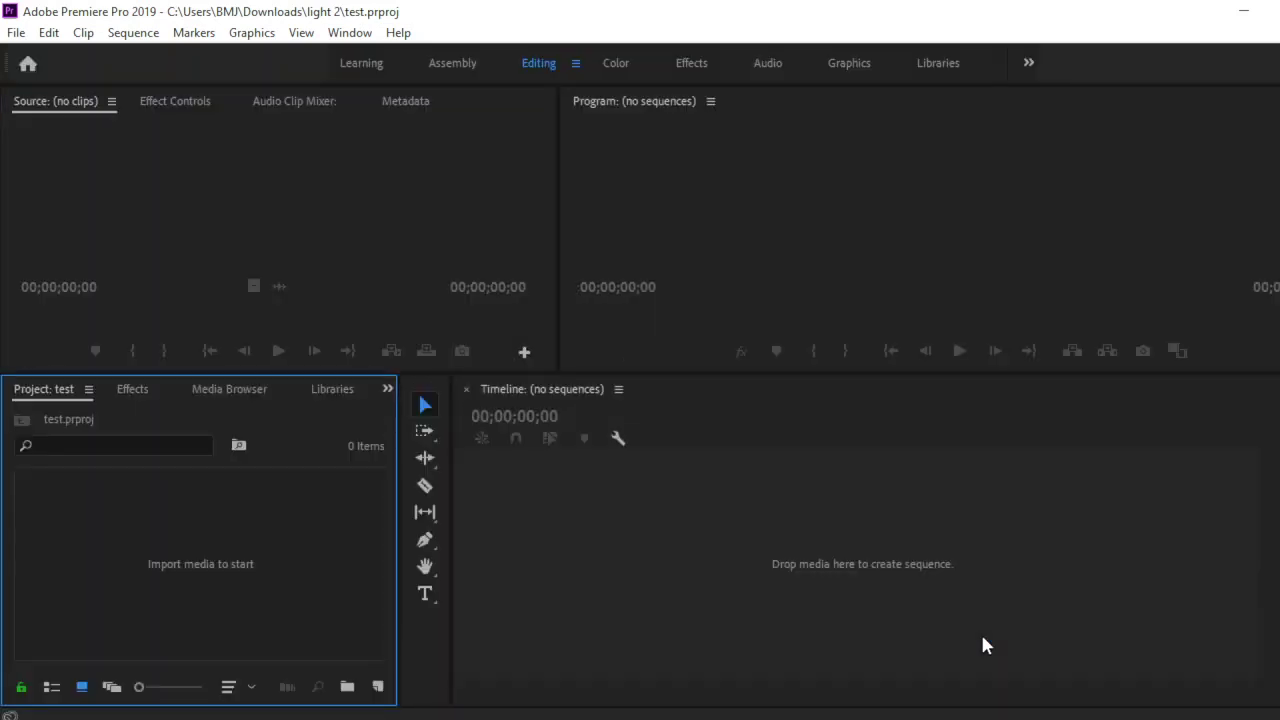
key("ctrl+s")
left_click_drag(398, 435, 559, 430)
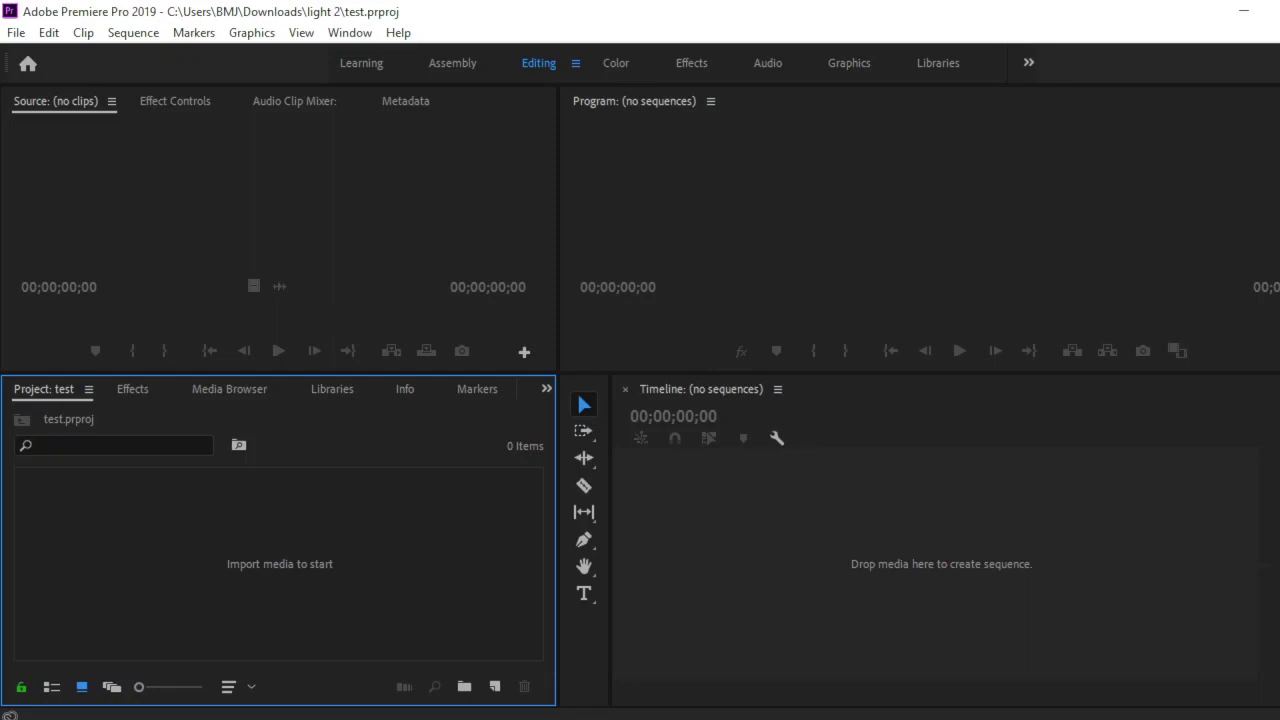
Open File Explorer with Win+E
key("ctrl+i")
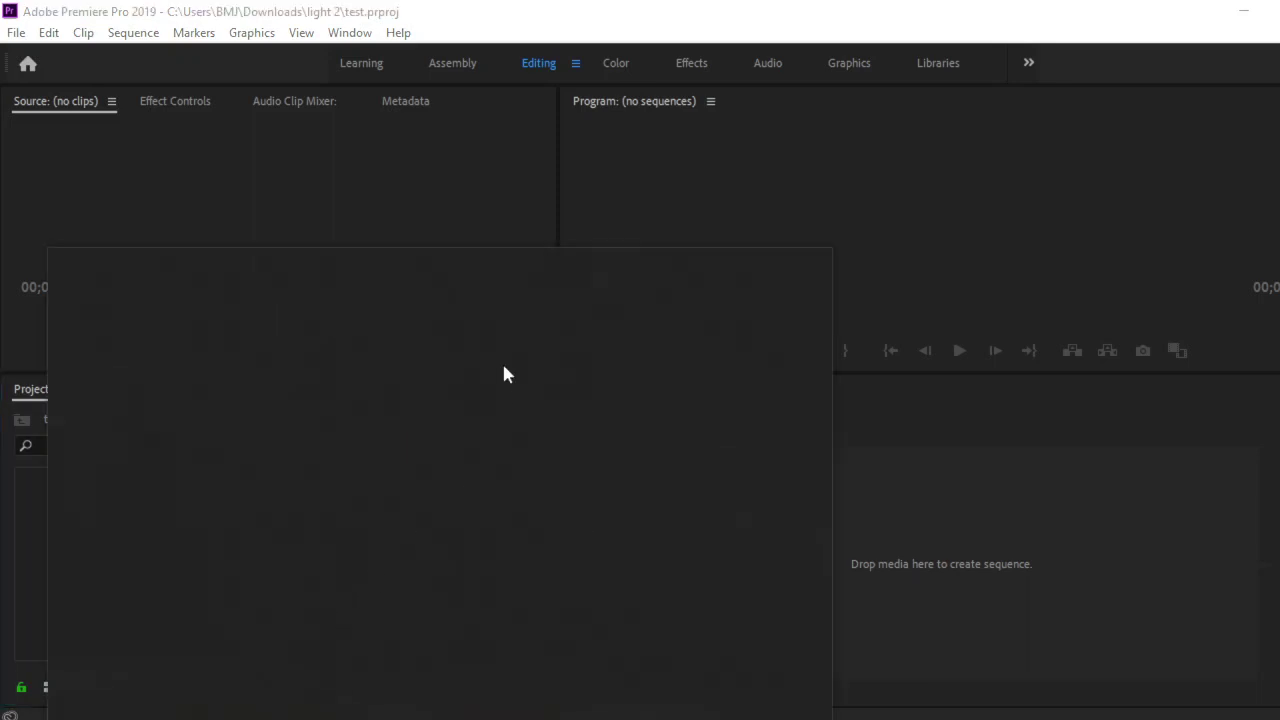
key("Escape")
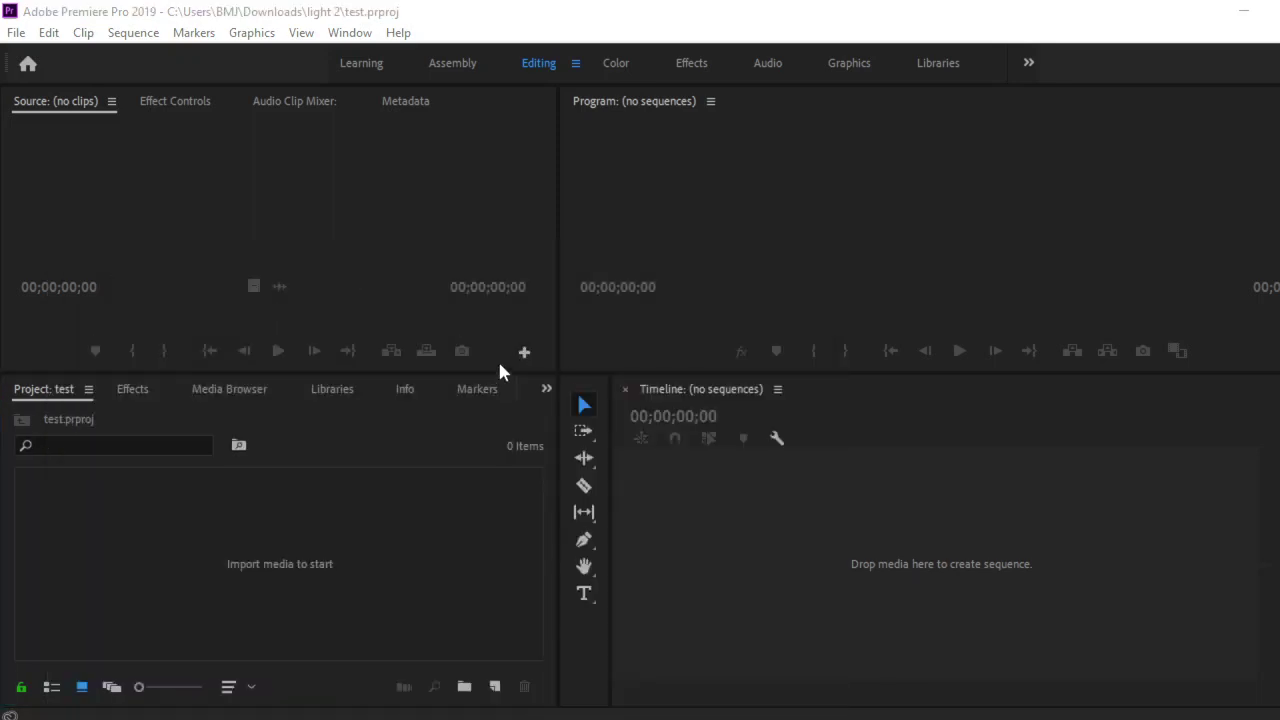
key("super+e")
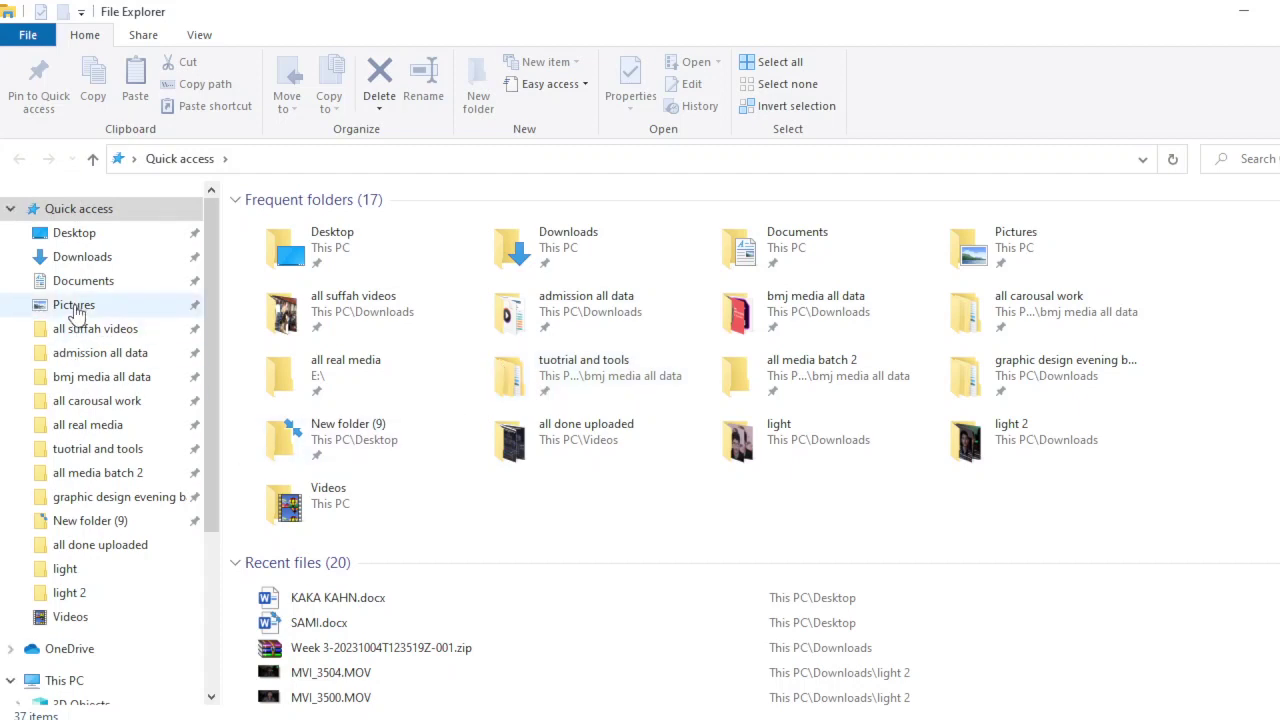
Drag MVI_3492.MOV from Downloads > light 2 into Premiere's Project panel
left_click(42, 260)
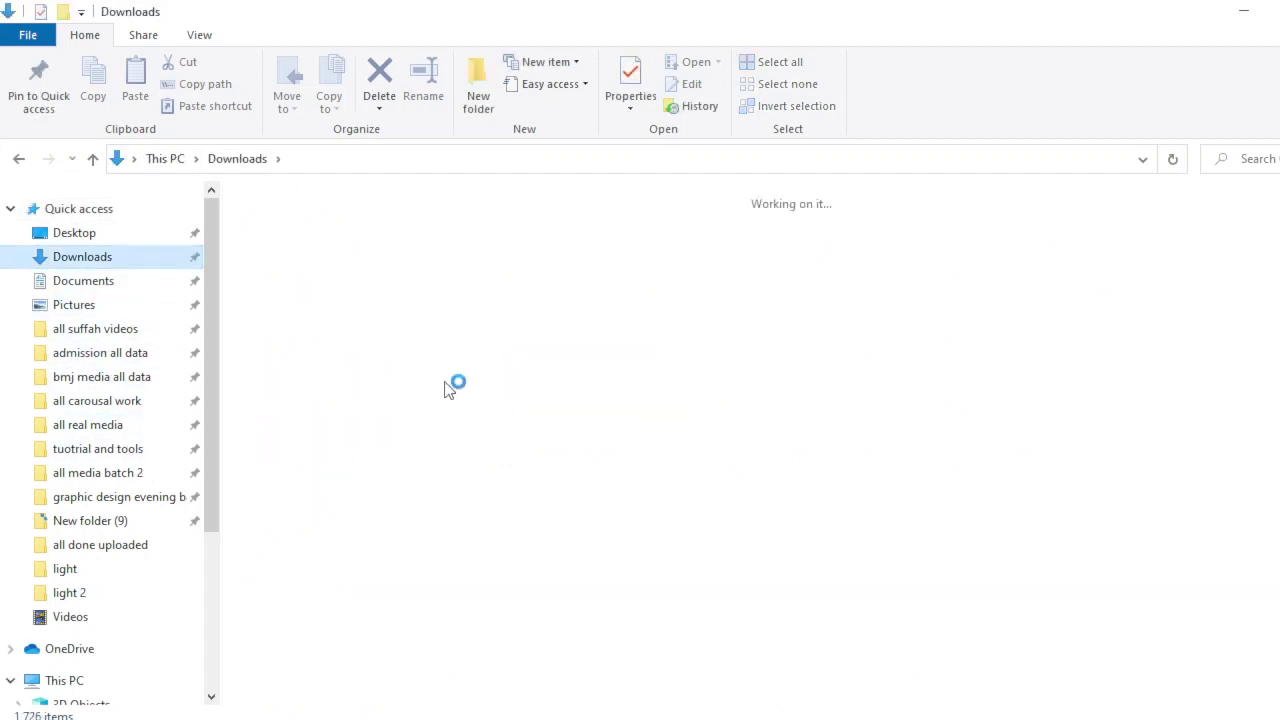
double_click(290, 270)
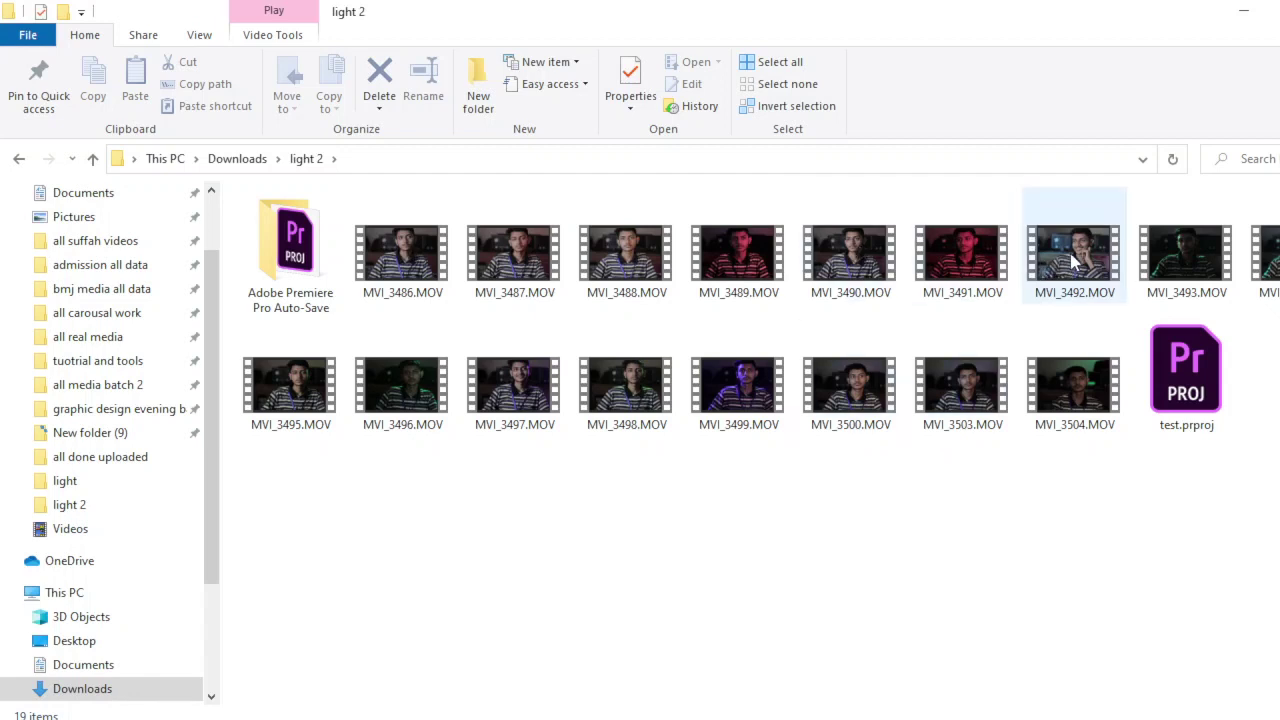
left_click_drag(1066, 268, 807, 601)
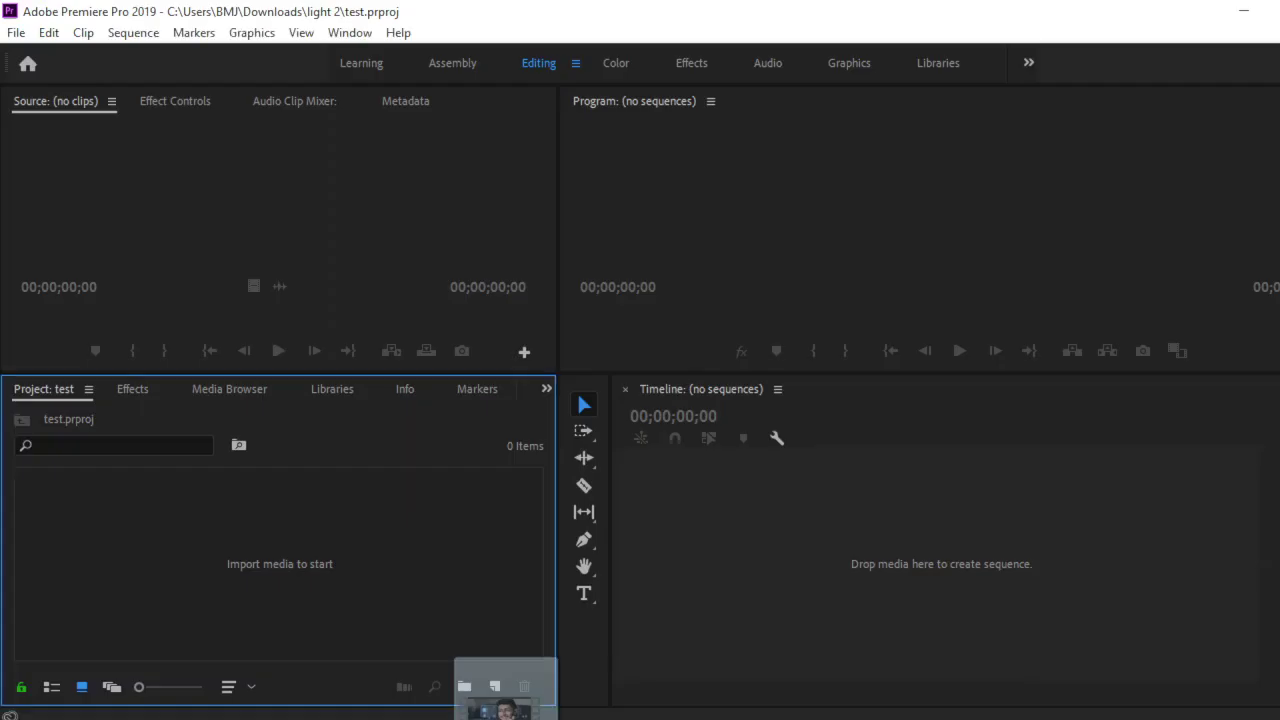
mouse_move(807, 601)
left_mouse_down()
mouse_move(253, 652)
mouse_move(264, 590)
left_mouse_up()
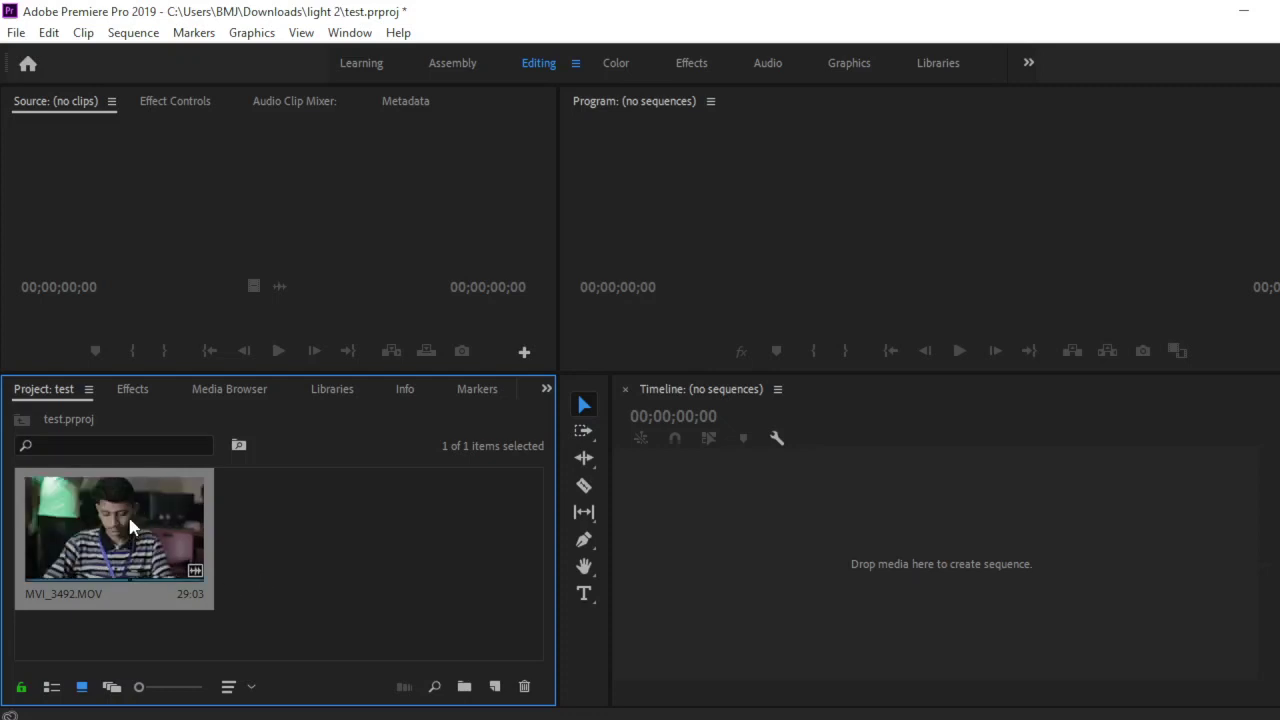
Drop MVI_3492.MOV onto the empty timeline to create the MVI_3492 sequence
left_click_drag(129, 519, 747, 555)
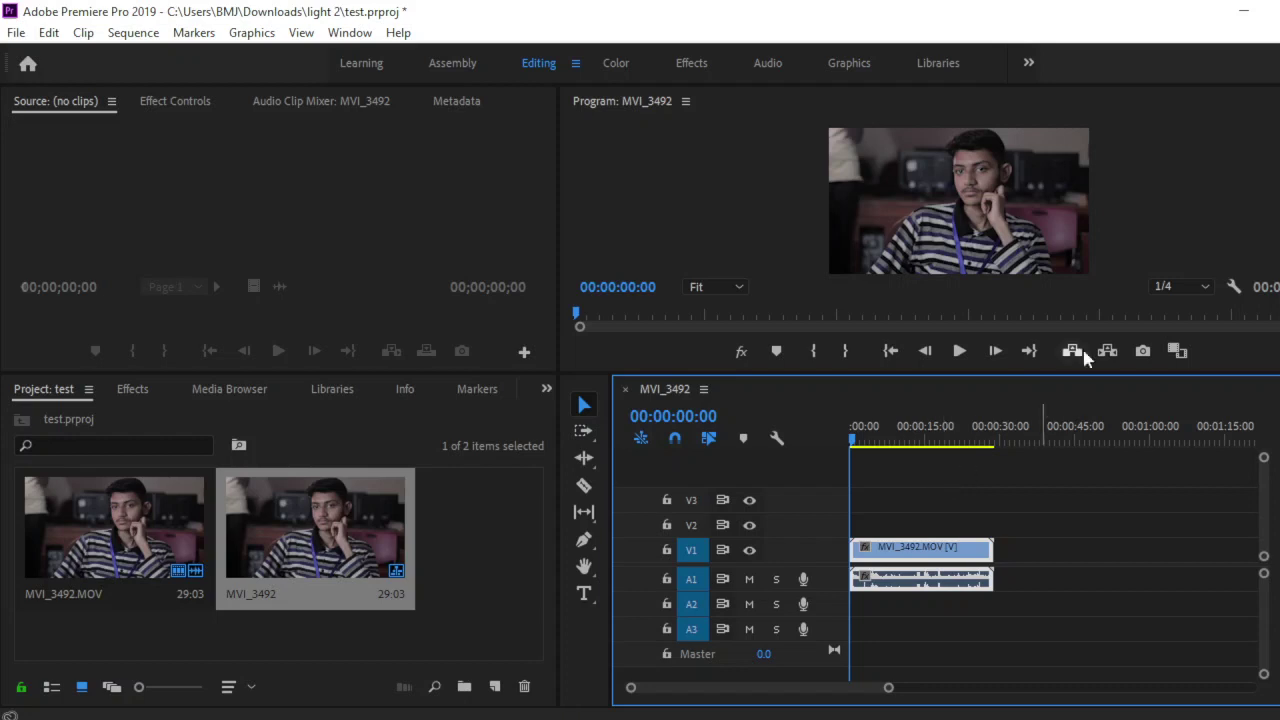
Try Full playback resolution in the Program monitor, then set it back to 1/4
left_click(1197, 289)
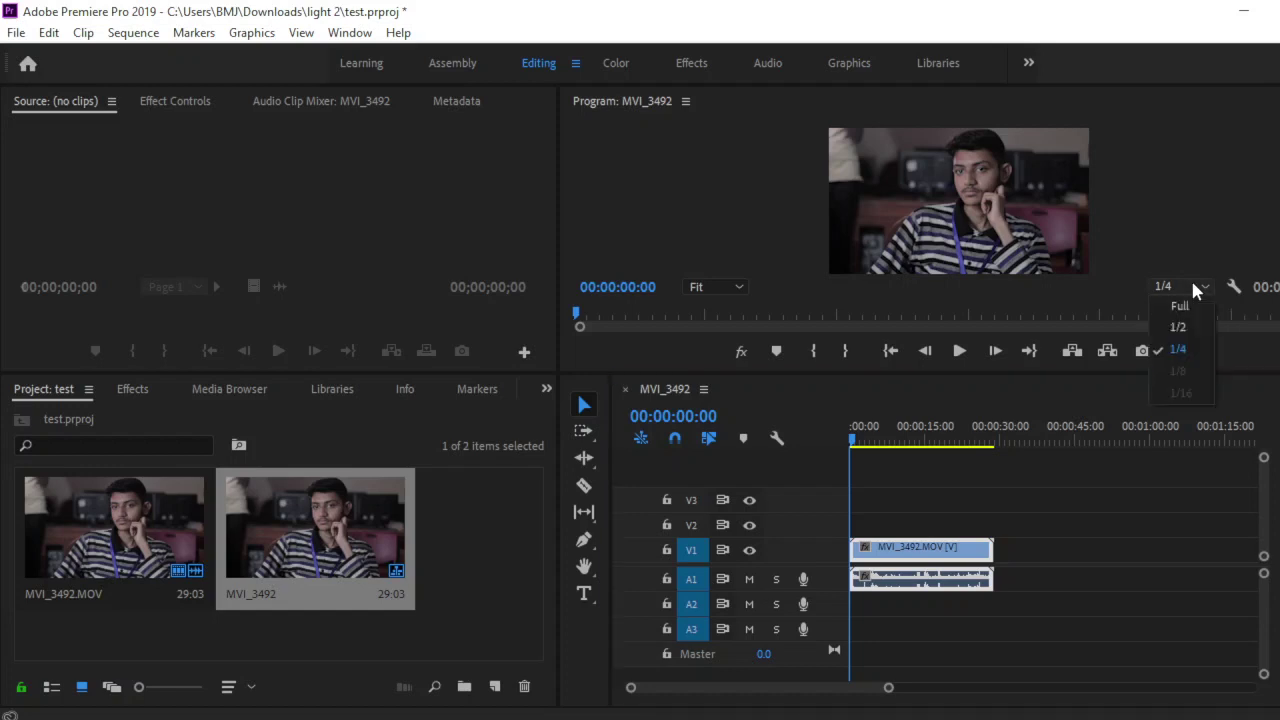
left_click(1186, 349)
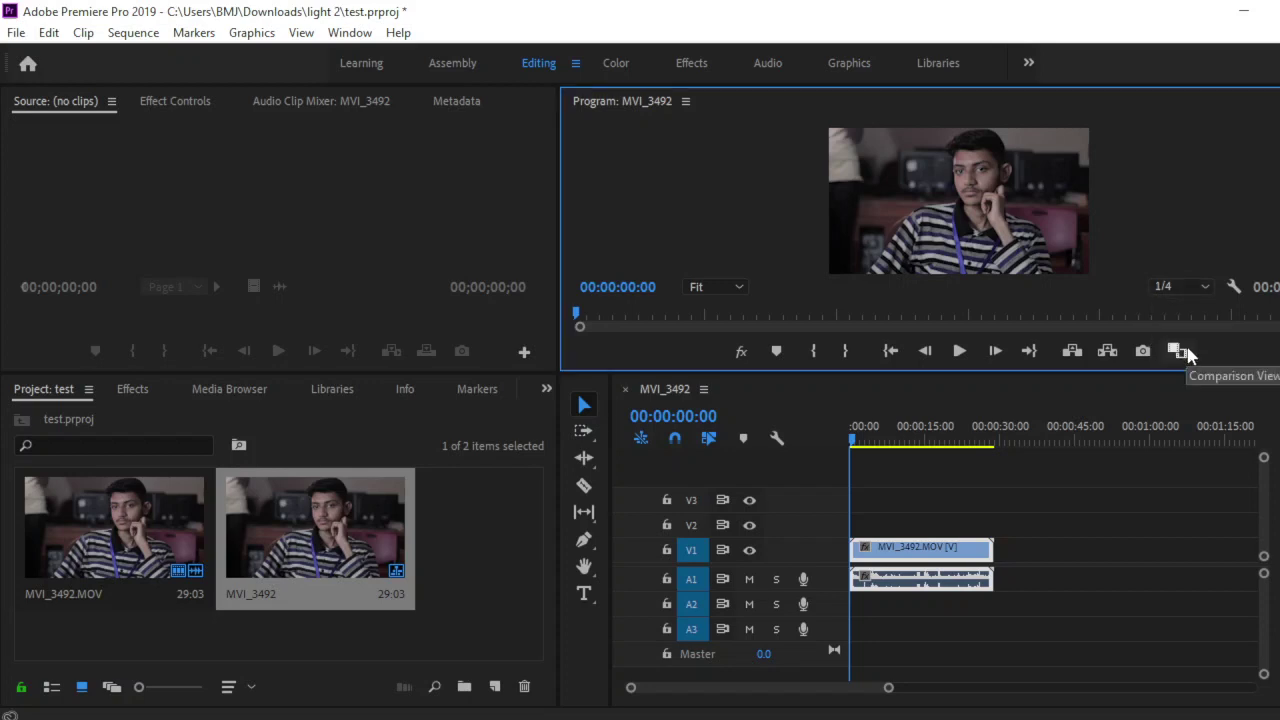
left_click(1192, 283)
left_click(1189, 335)
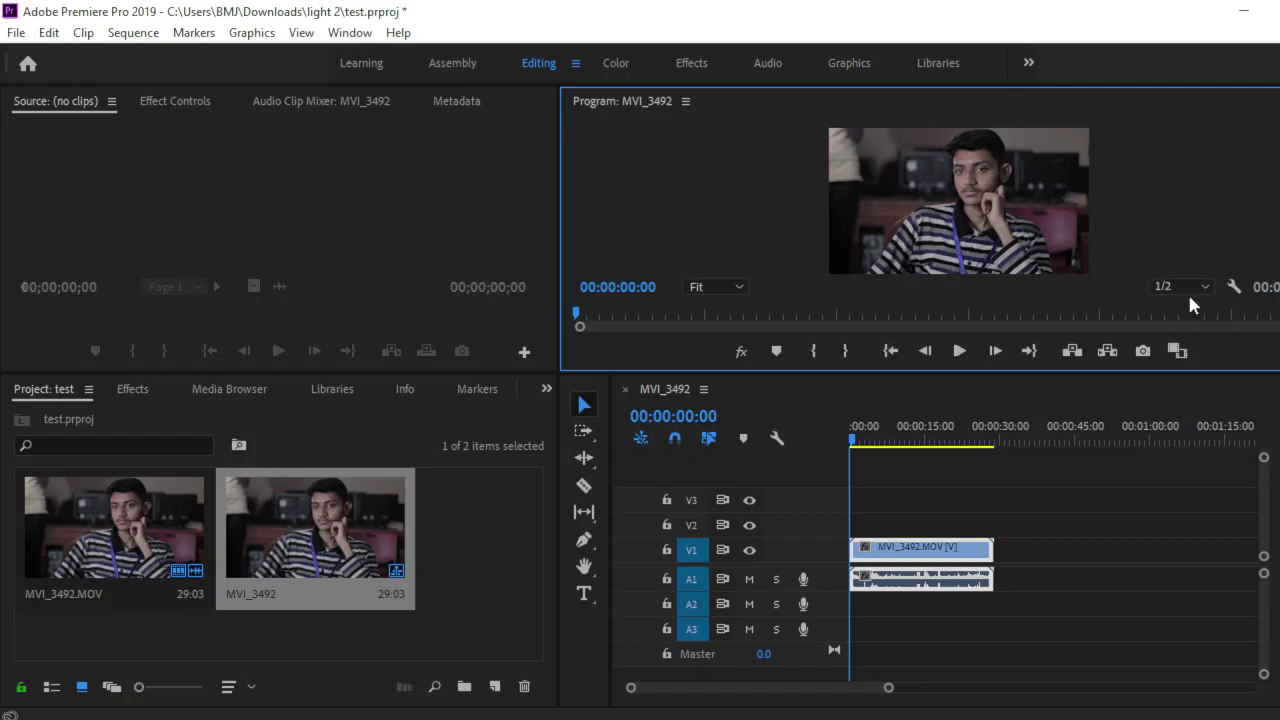
left_click(1190, 291)
left_click(1192, 306)
left_click(1194, 287)
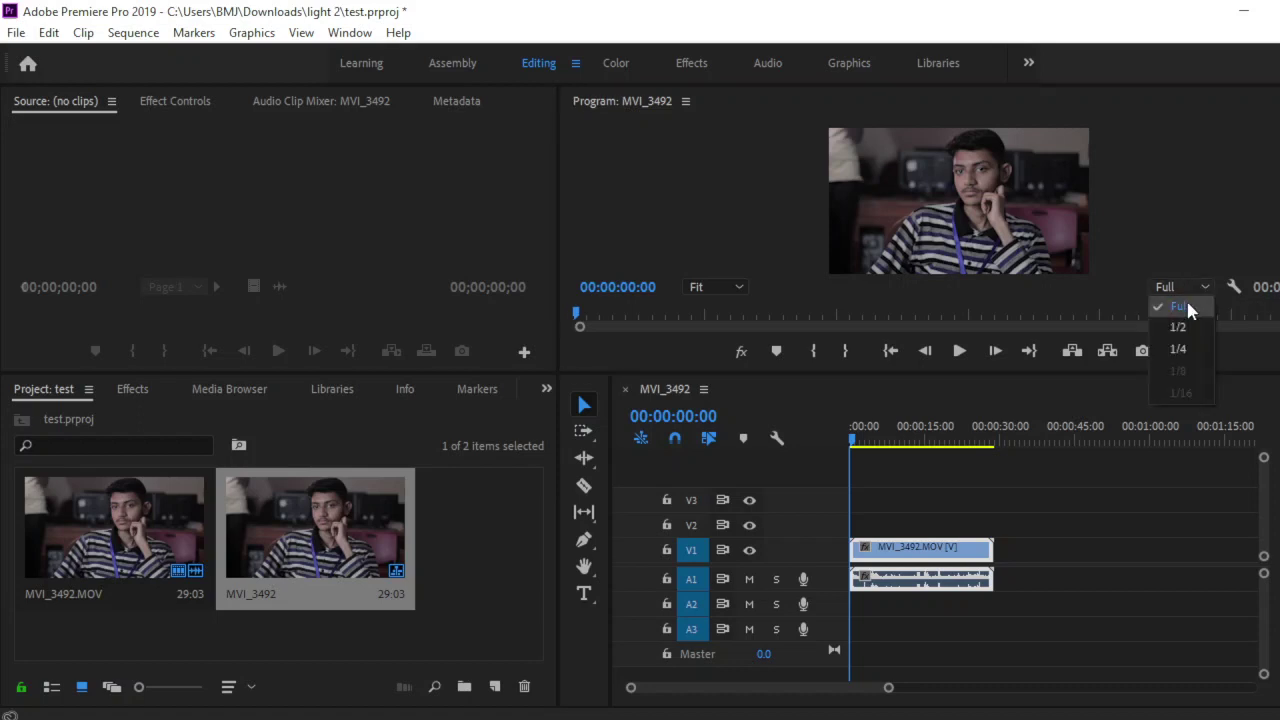
left_click(1188, 340)
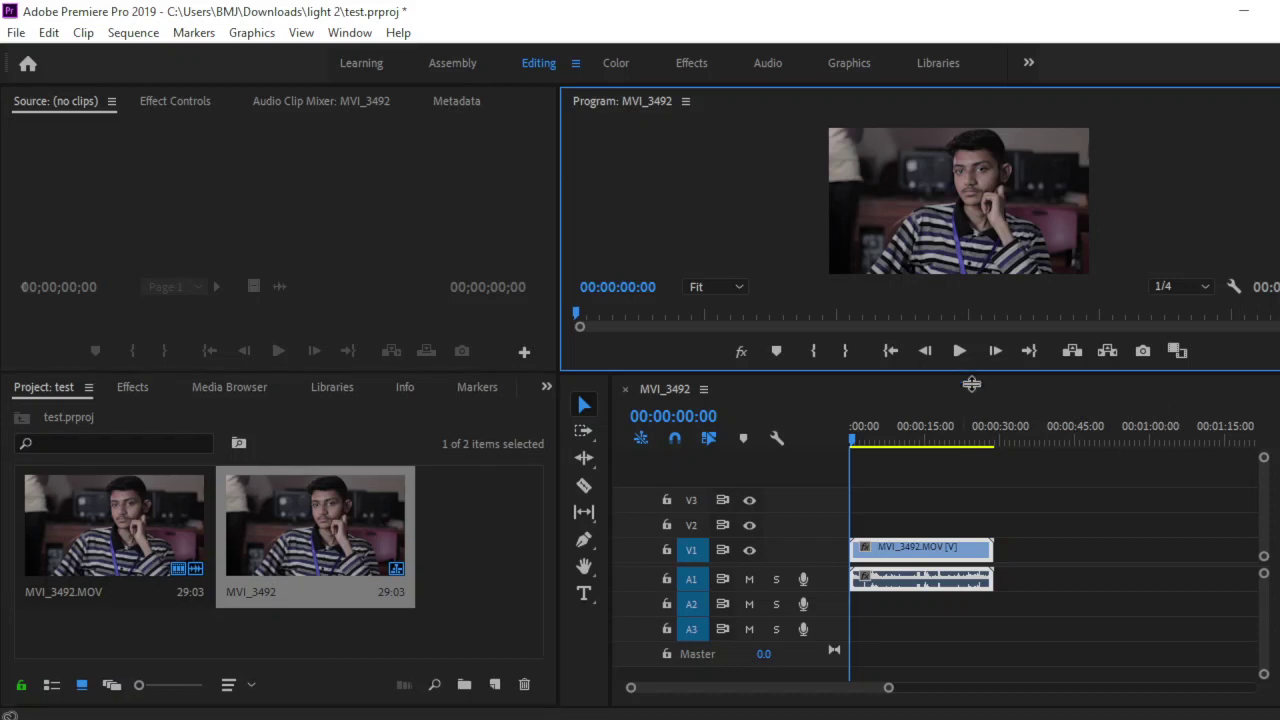
Enlarge the Program monitor and play the clip to 00:00:03:00, keeping 1/4 resolution
left_click_drag(966, 370, 974, 466)
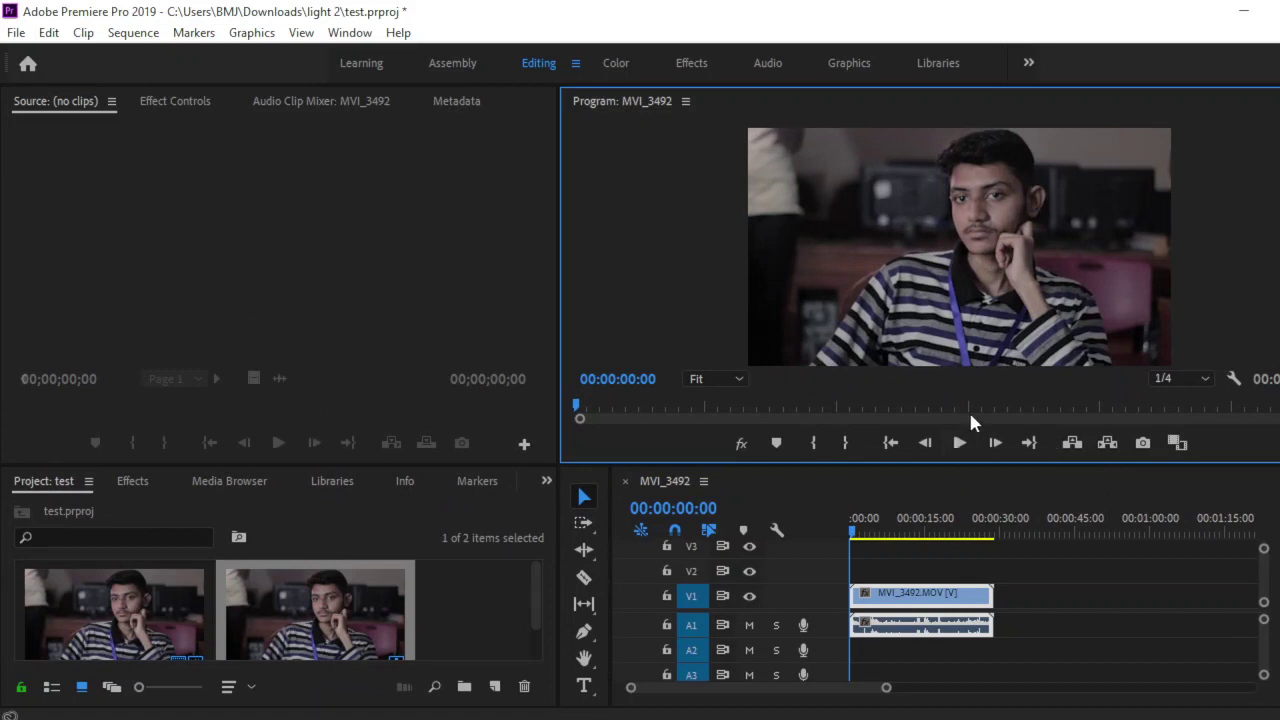
left_click(960, 443)
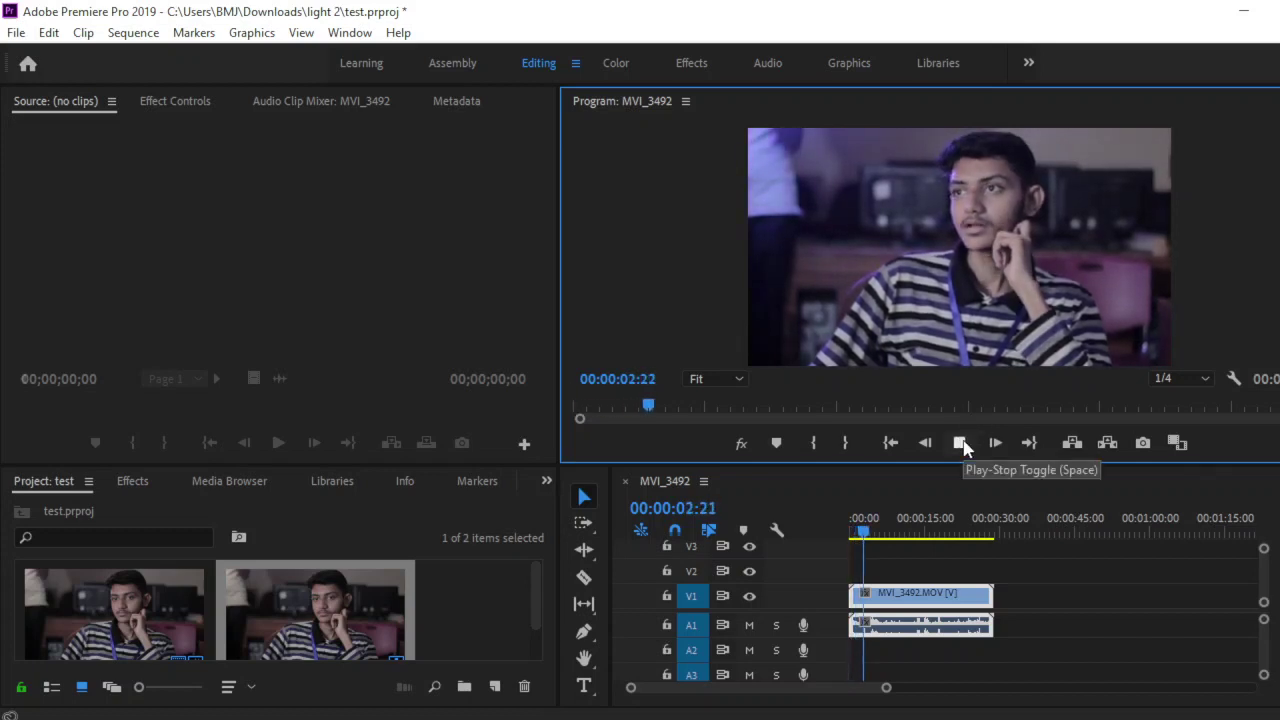
left_click(960, 443)
left_click(1203, 379)
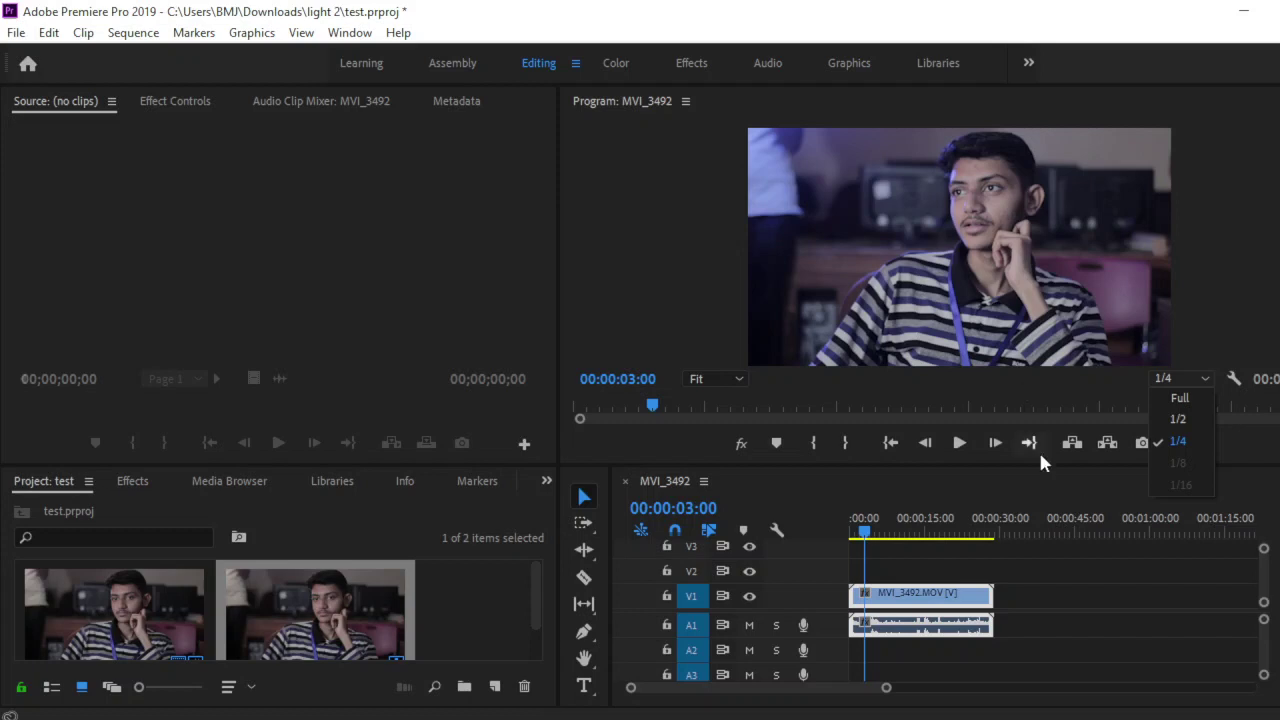
left_click(1152, 441)
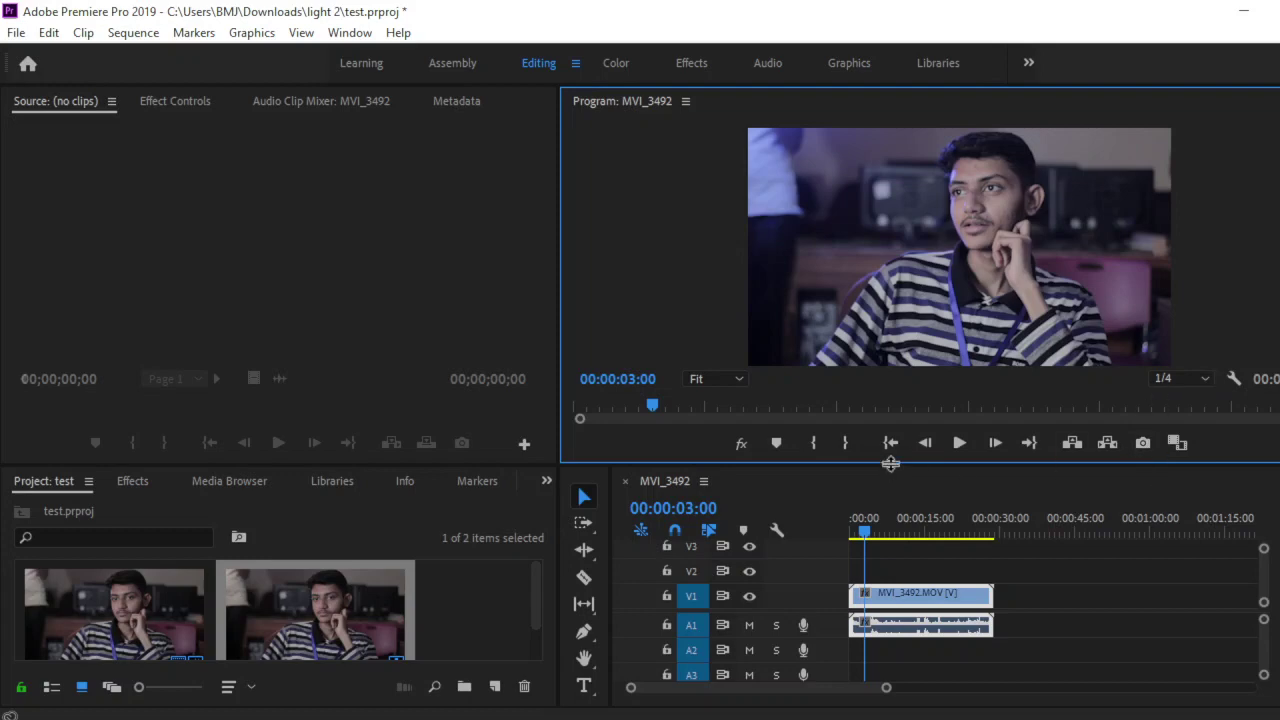
Drag the Program monitor/Timeline divider upward to give the timeline more room
left_click_drag(888, 463, 882, 407)
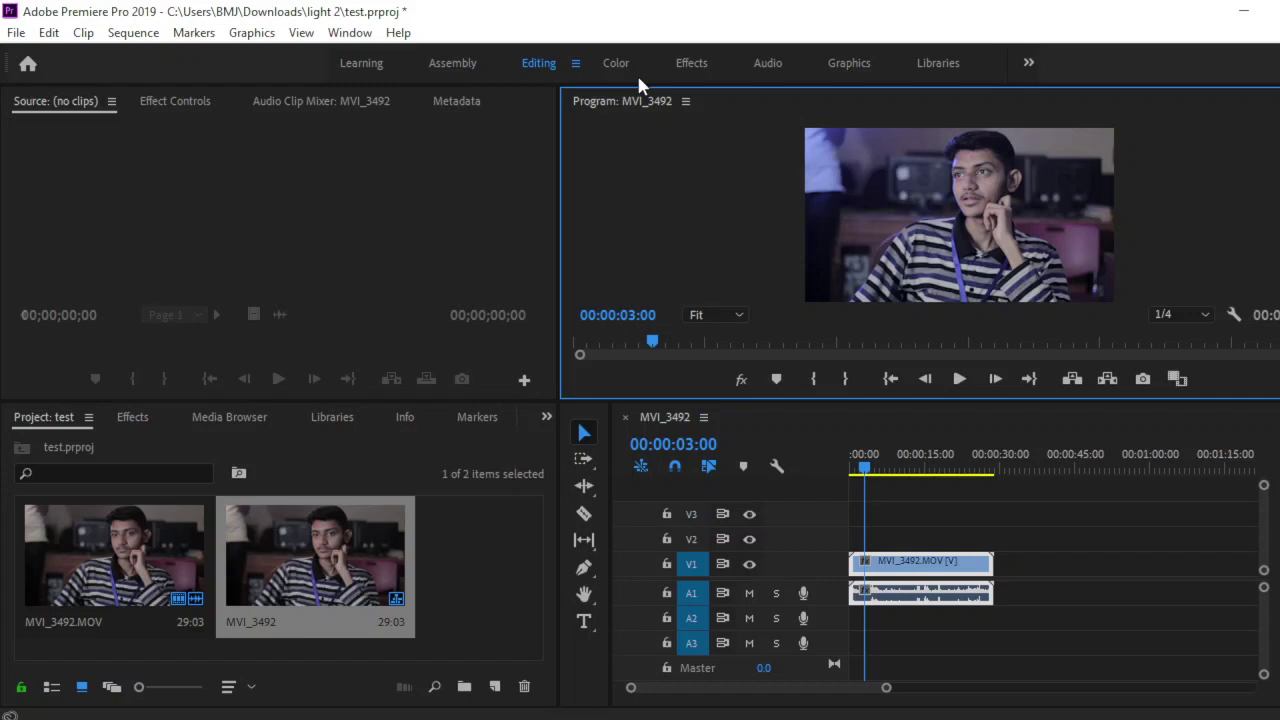
Keep playback at 1/4 and play the clip on to 00:00:03:17
left_click(1175, 312)
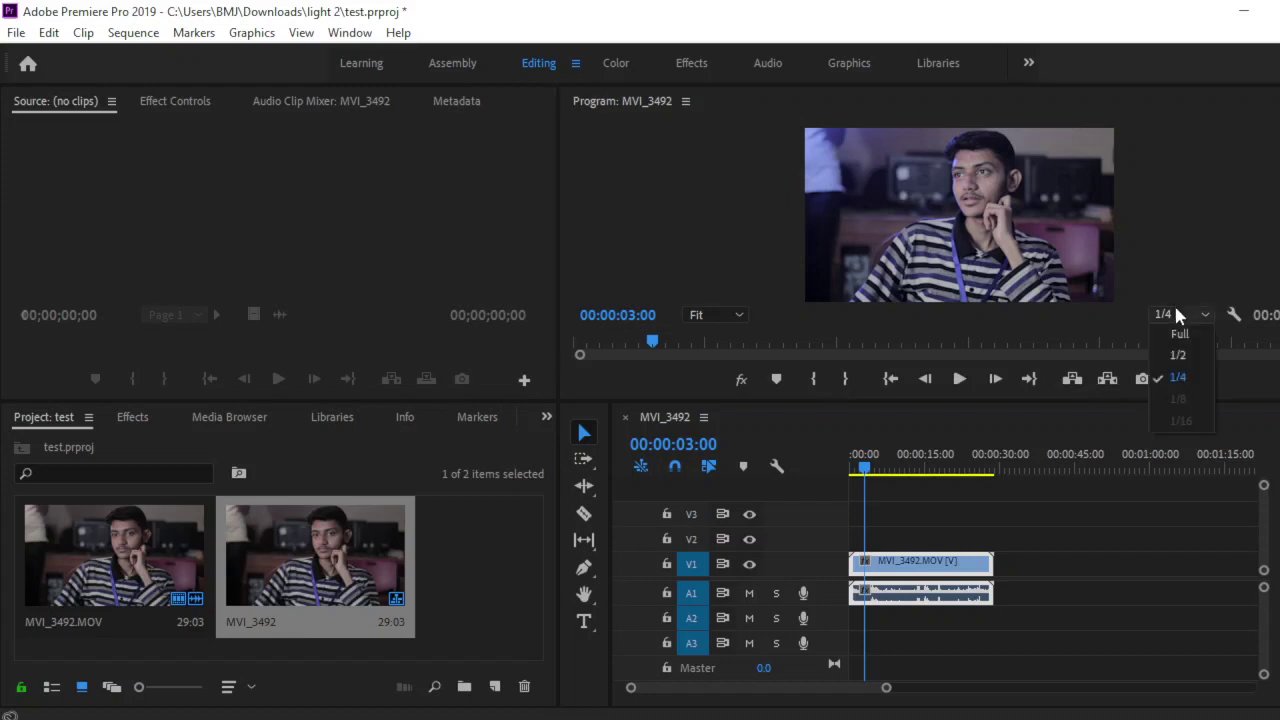
left_click(1180, 377)
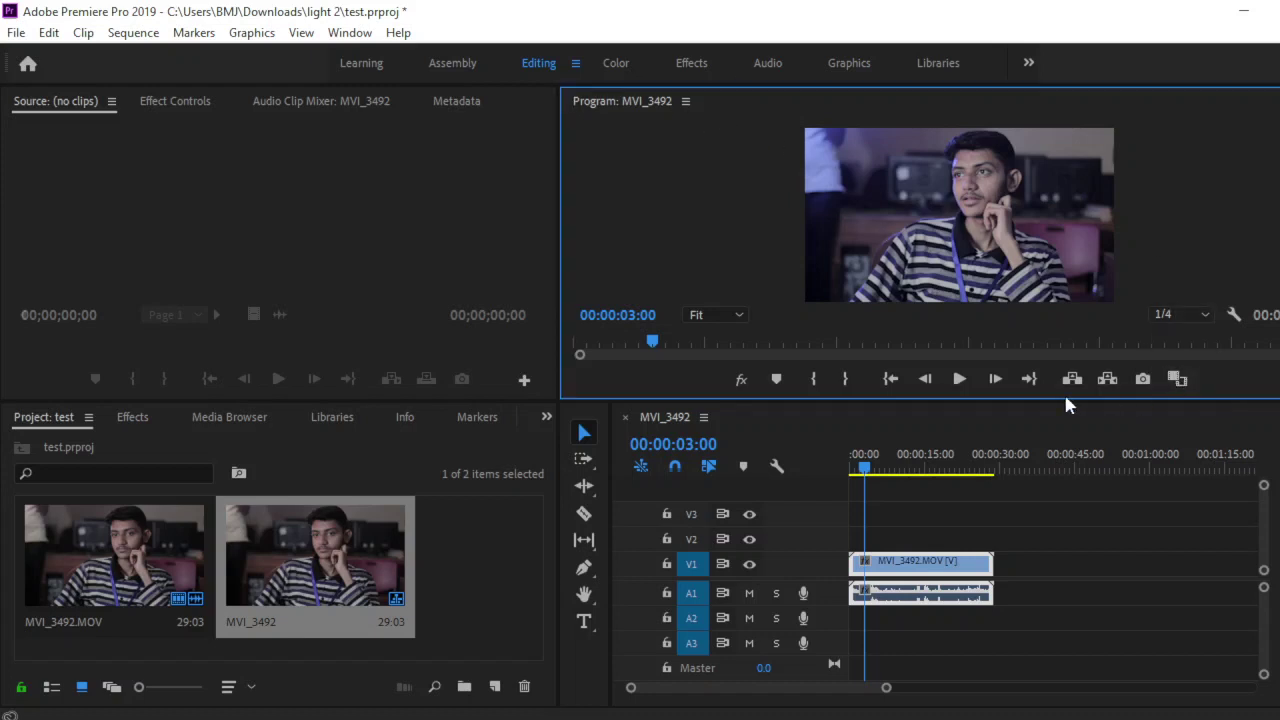
left_click(960, 380)
left_click(962, 382)
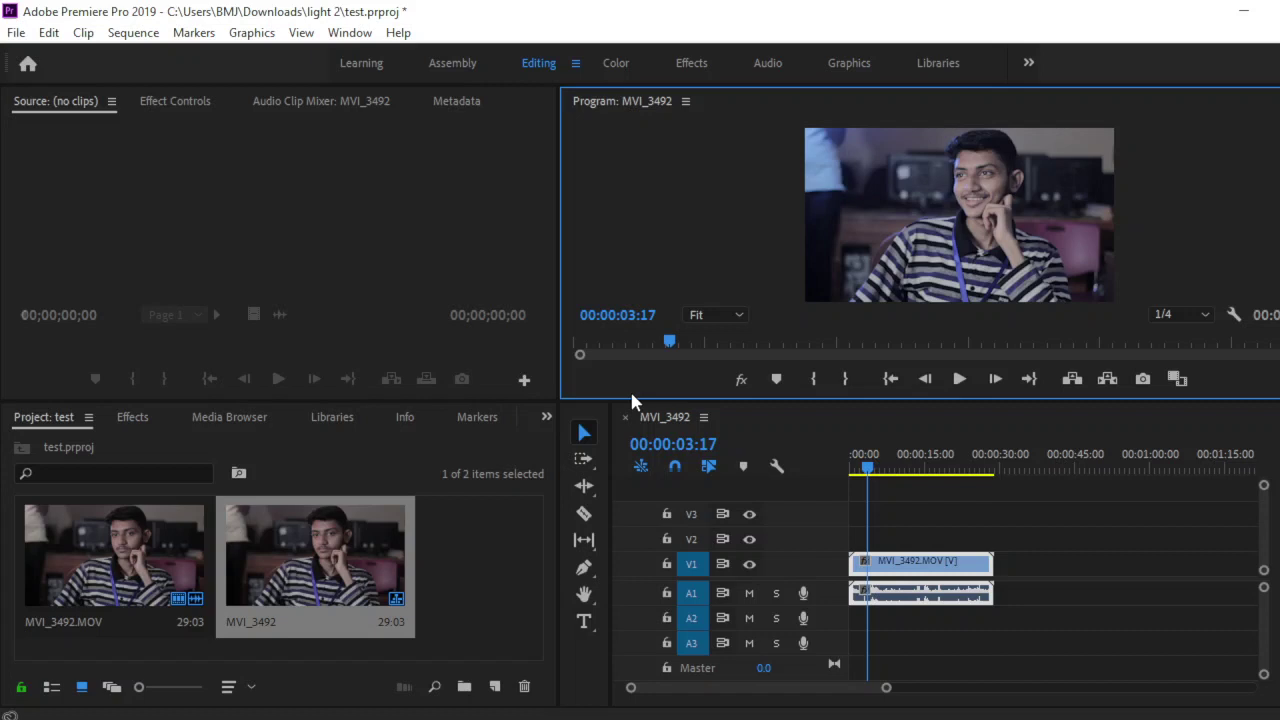
Delete the MVI_3492 clip from the timeline and switch to the Learning workspace
left_click(930, 572)
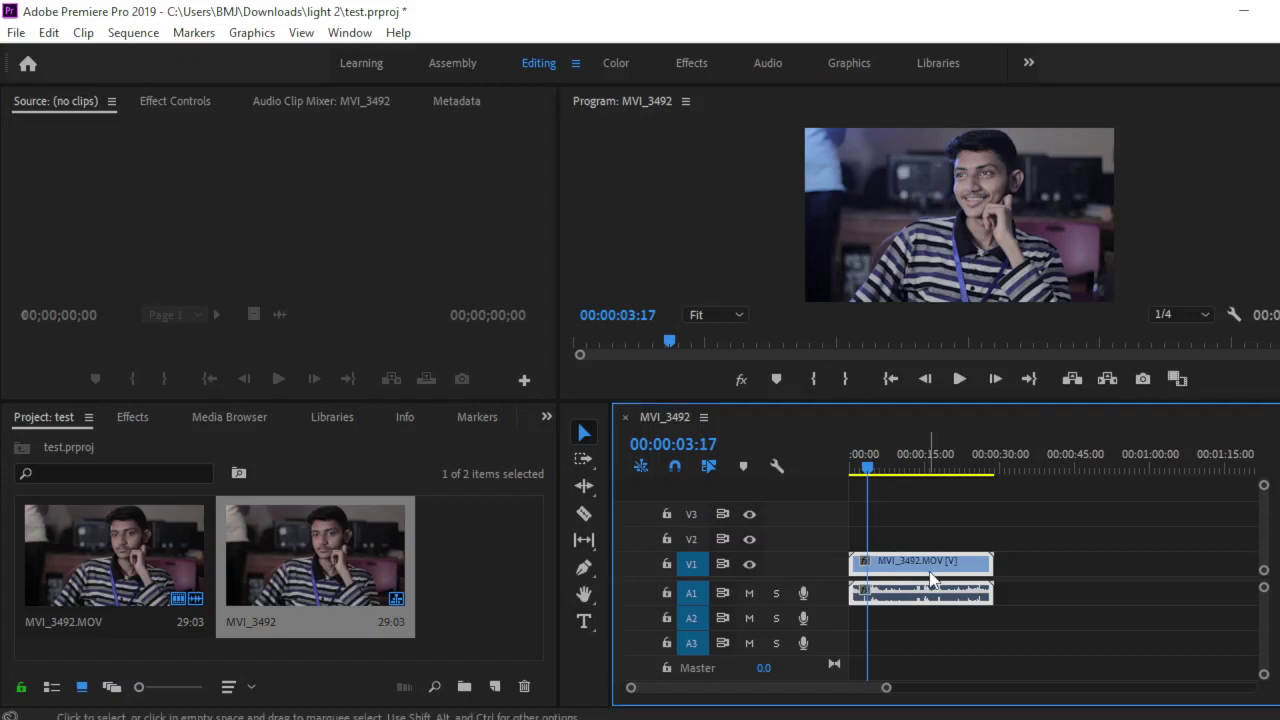
key("Delete")
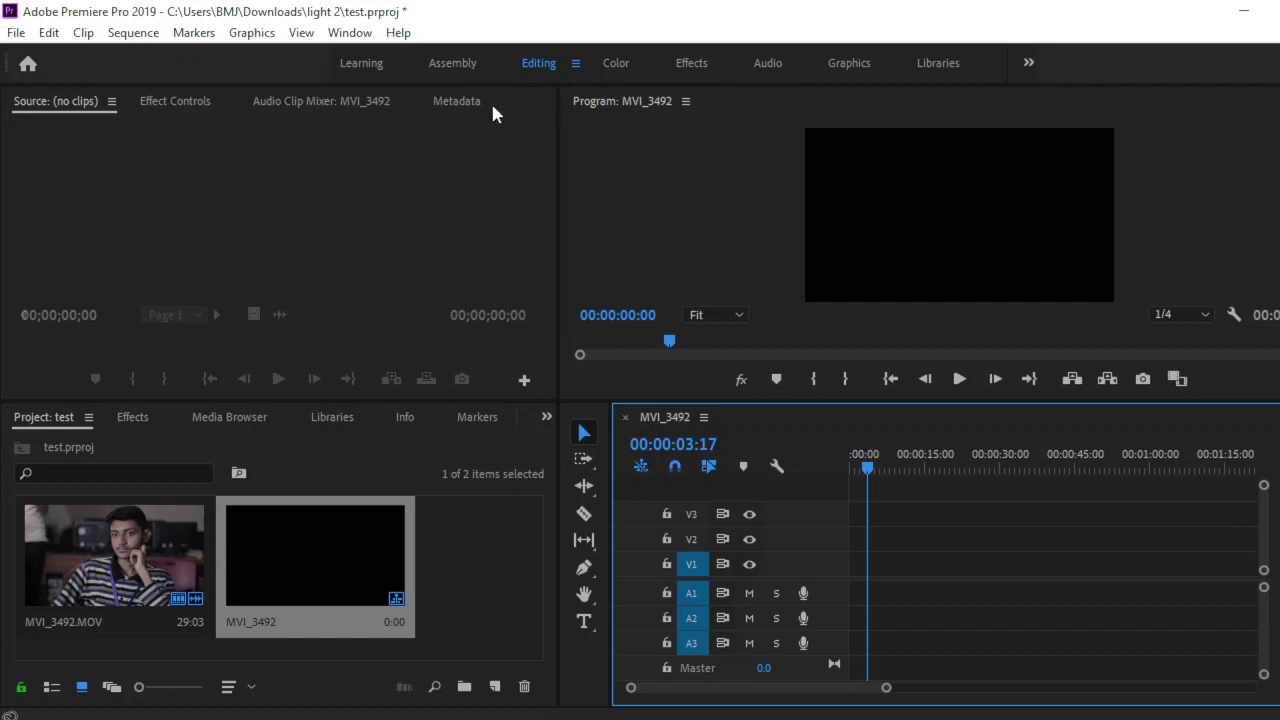
left_click(359, 60)
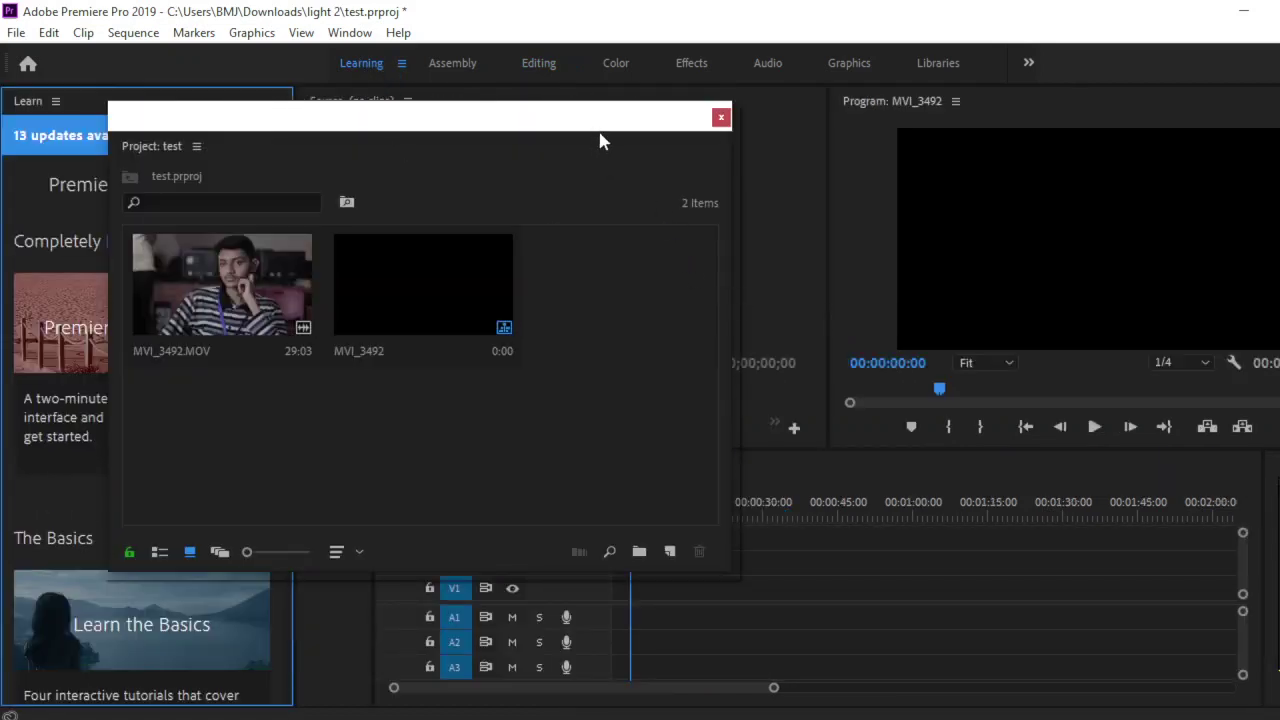
Reposition the floating Project window, then switch to the Assembly workspace
left_click_drag(600, 141, 987, 334)
mouse_move(286, 210)
left_mouse_down()
mouse_move(296, 497)
mouse_move(287, 176)
left_mouse_up()
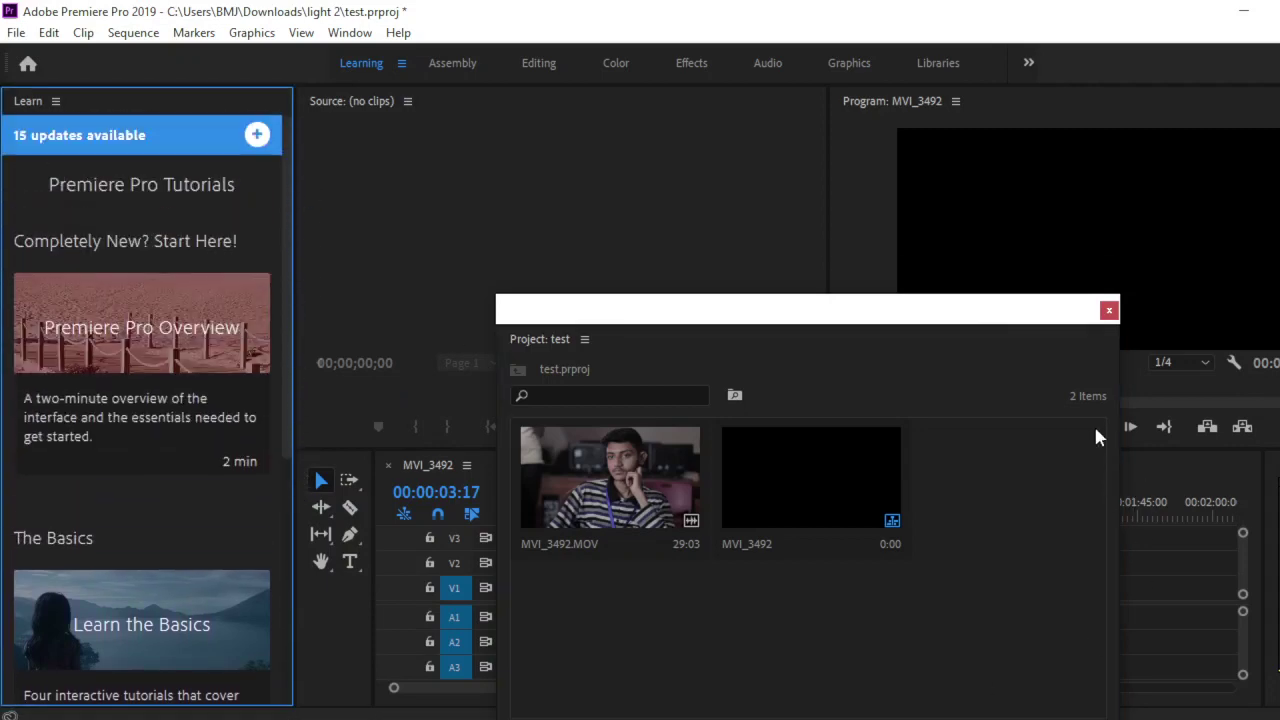
mouse_move(1075, 321)
left_mouse_down()
mouse_move(942, 252)
mouse_move(902, 193)
left_mouse_up()
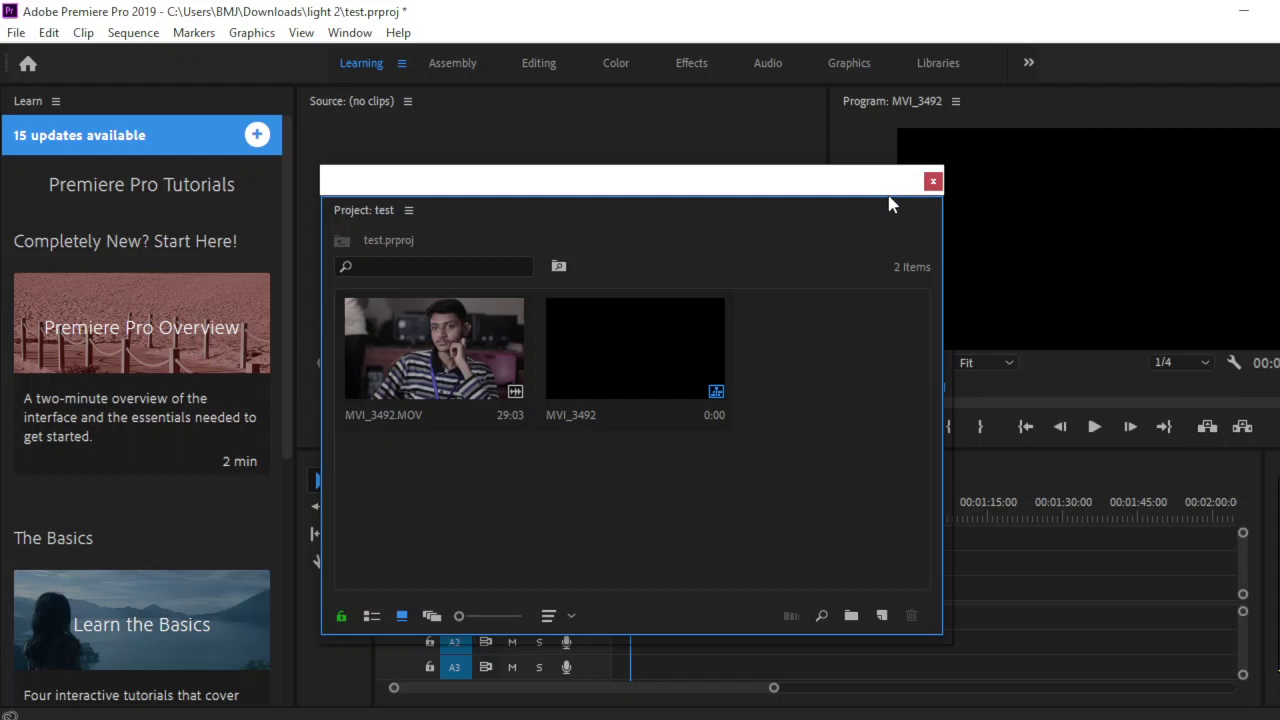
left_click(433, 61)
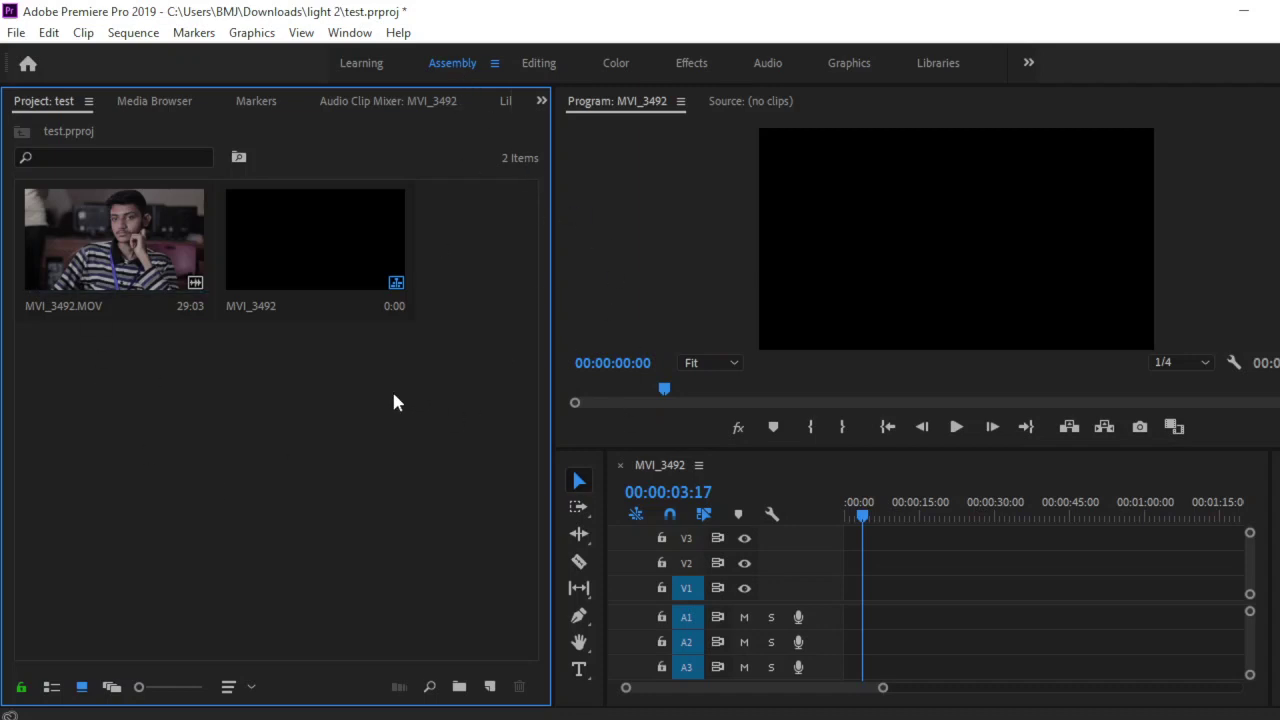
Go via Editing, making panels taller, back to Assembly, then bring up File Explorer
left_click(538, 64)
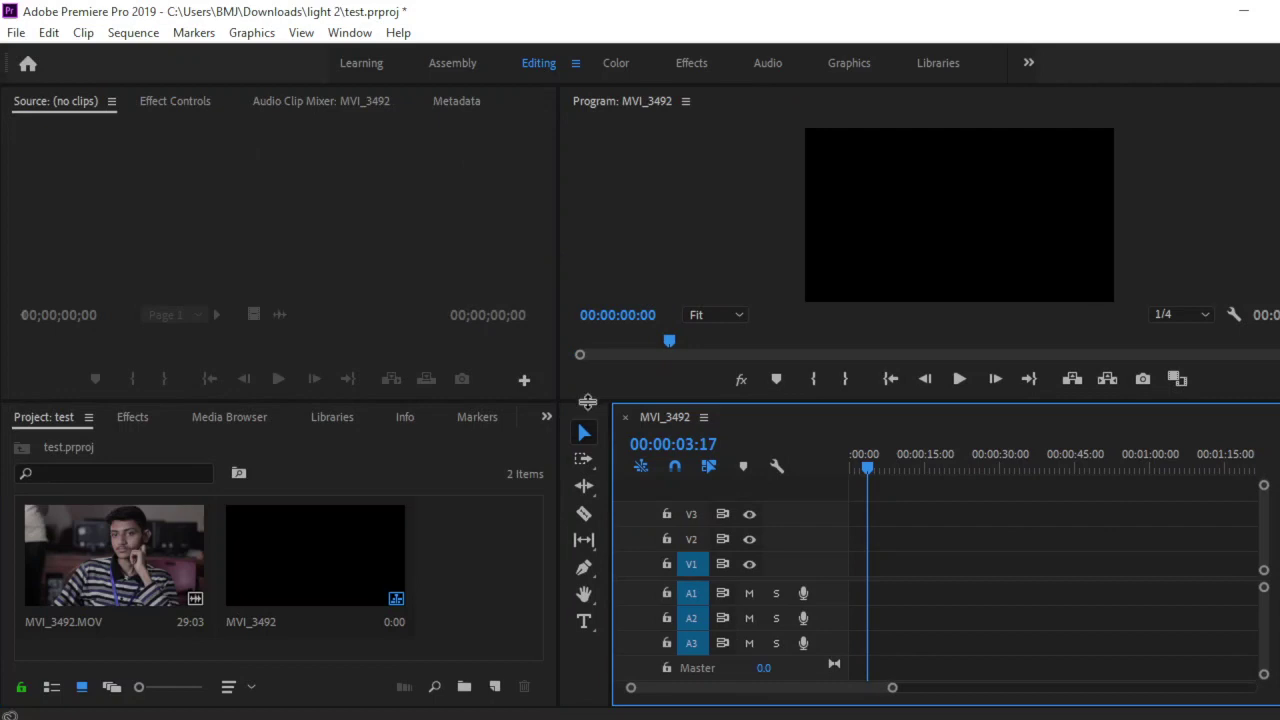
left_click_drag(580, 400, 587, 294)
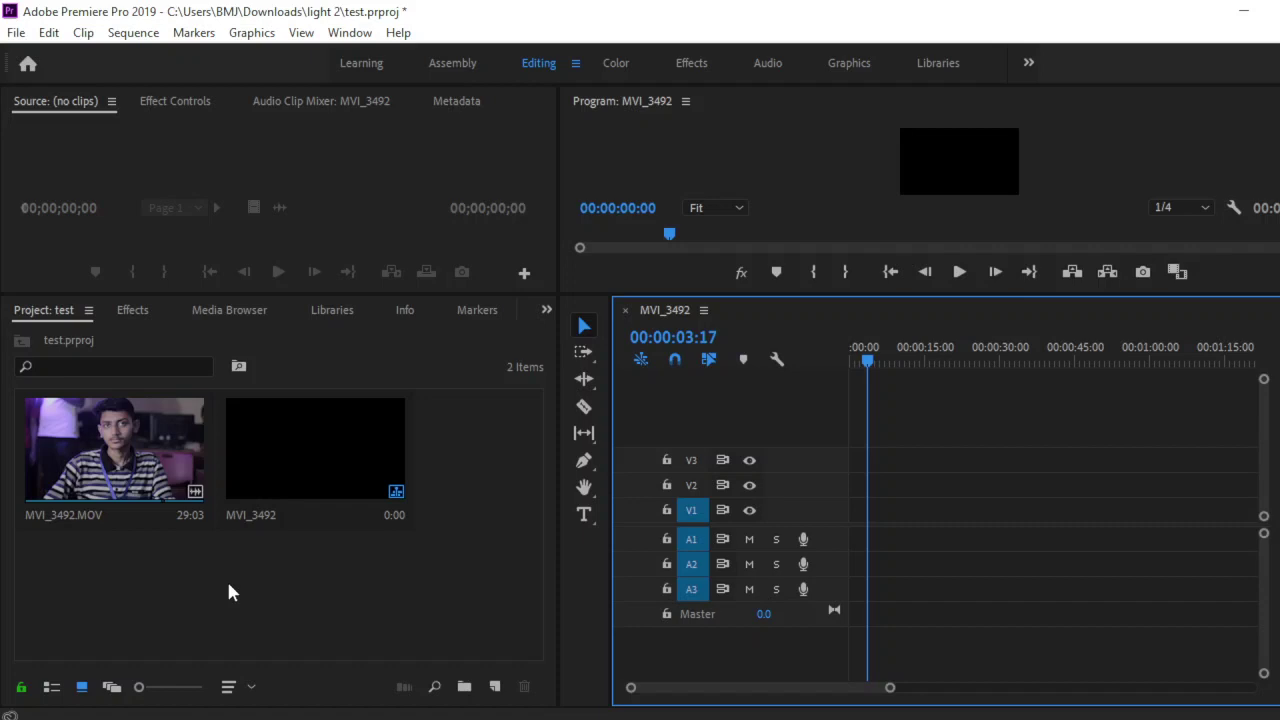
left_click(470, 68)
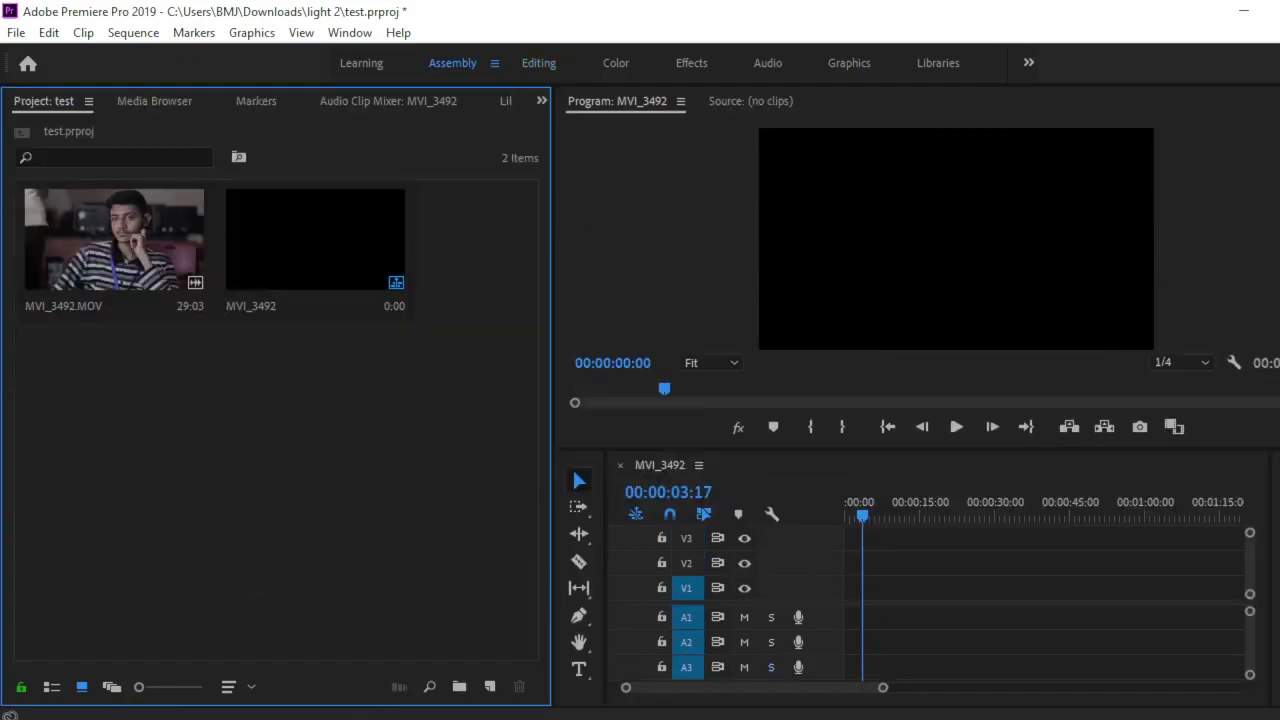
key("alt+Tab")
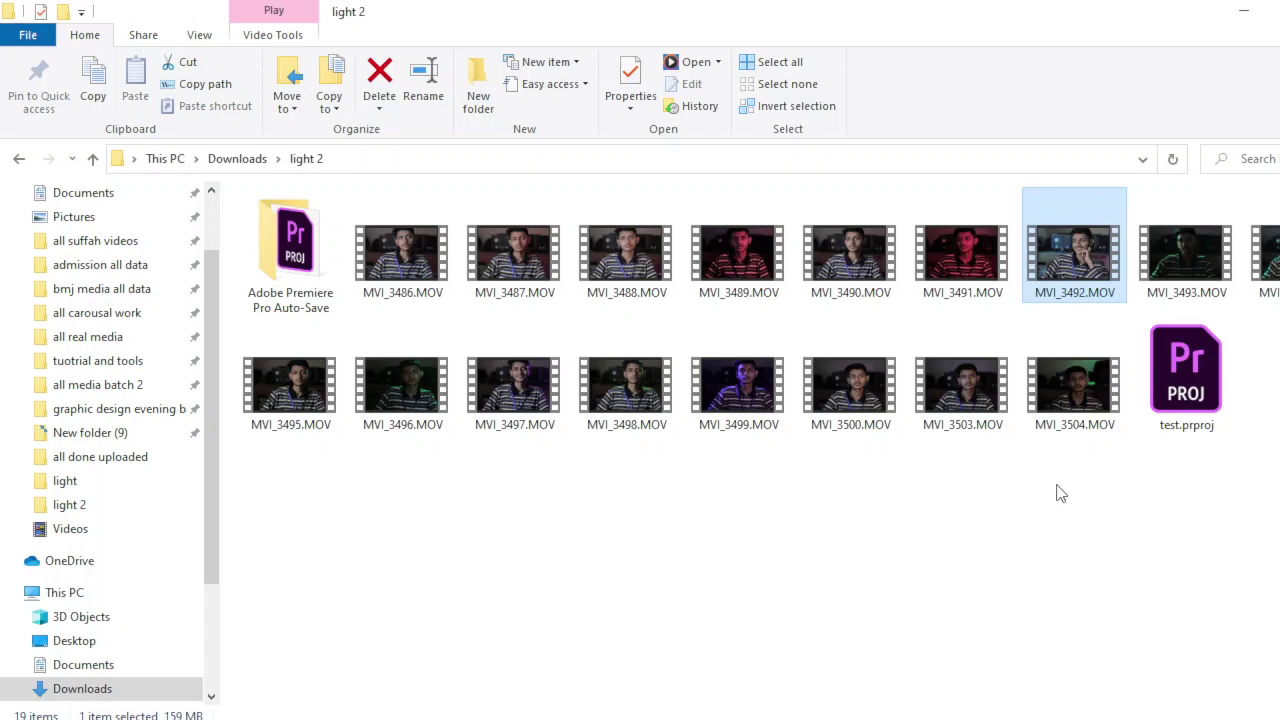
Select clips MVI_3498 through MVI_3504 in File Explorer and drag them into Premiere's Project panel
left_click_drag(1074, 448, 600, 386)
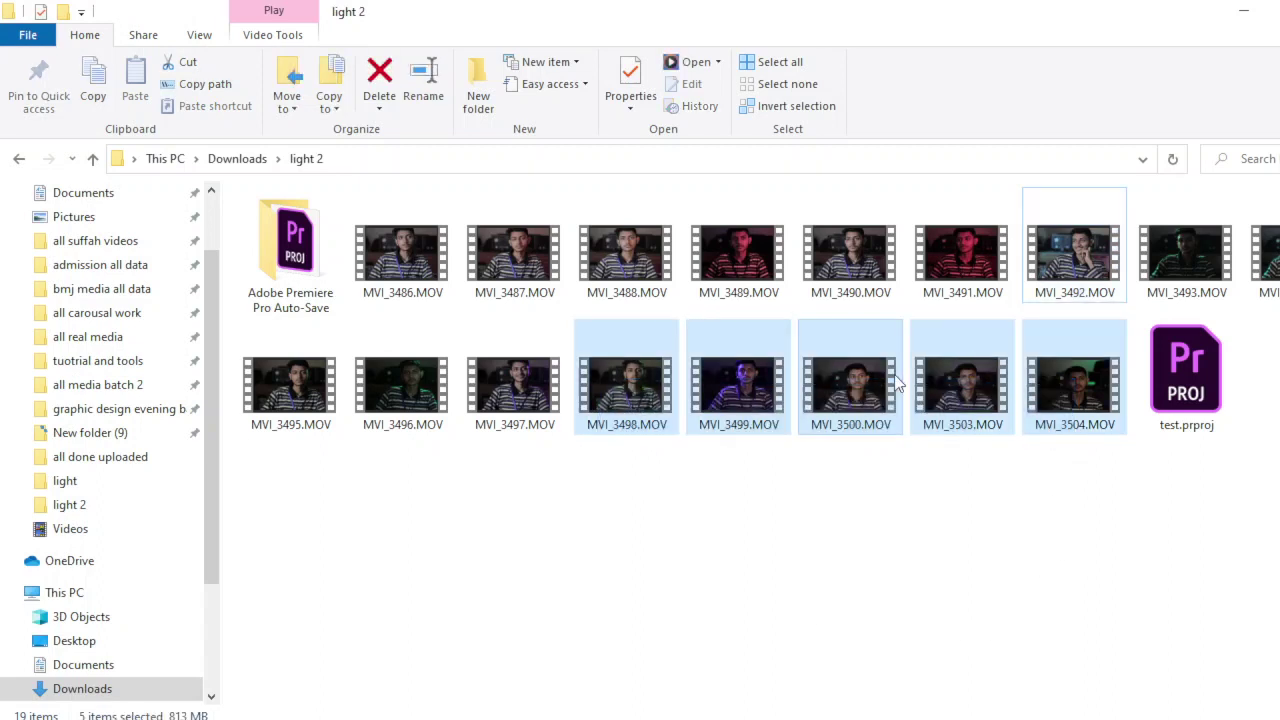
mouse_move(875, 388)
left_mouse_down()
mouse_move(522, 716)
mouse_move(392, 512)
left_mouse_up()
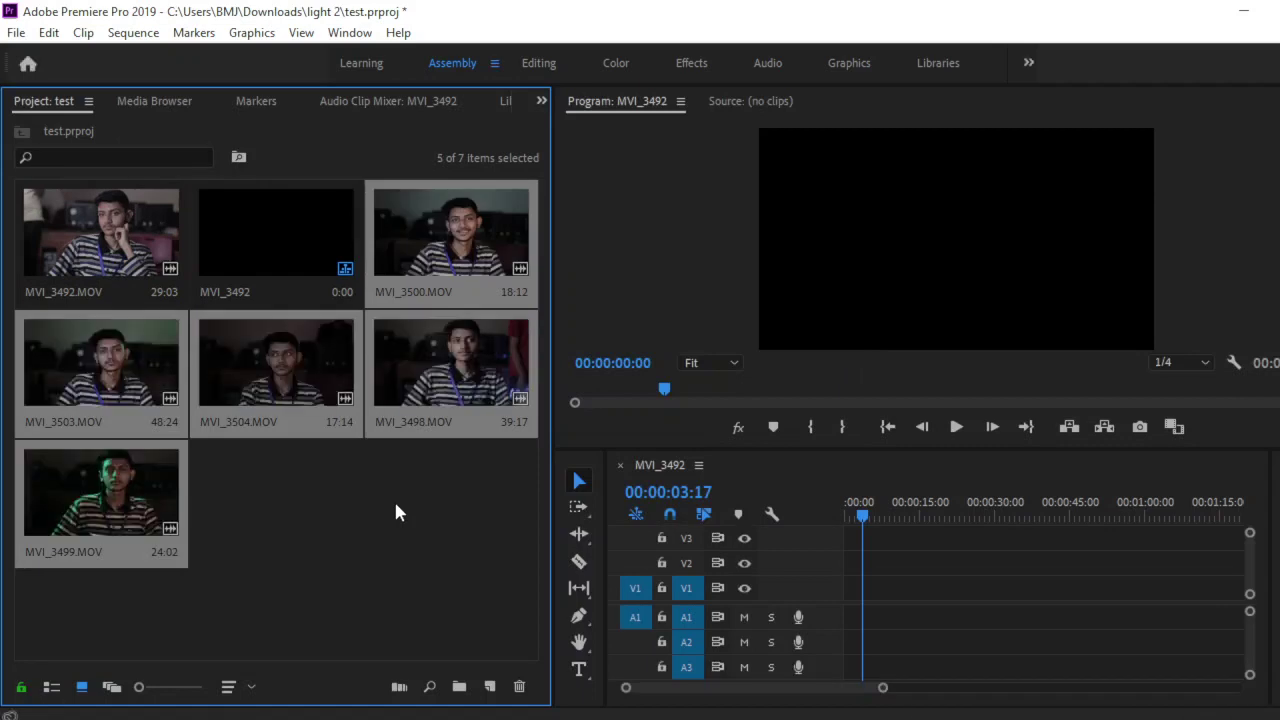
Create a new empty bin named 'outro' in the Project panel
left_click(396, 506)
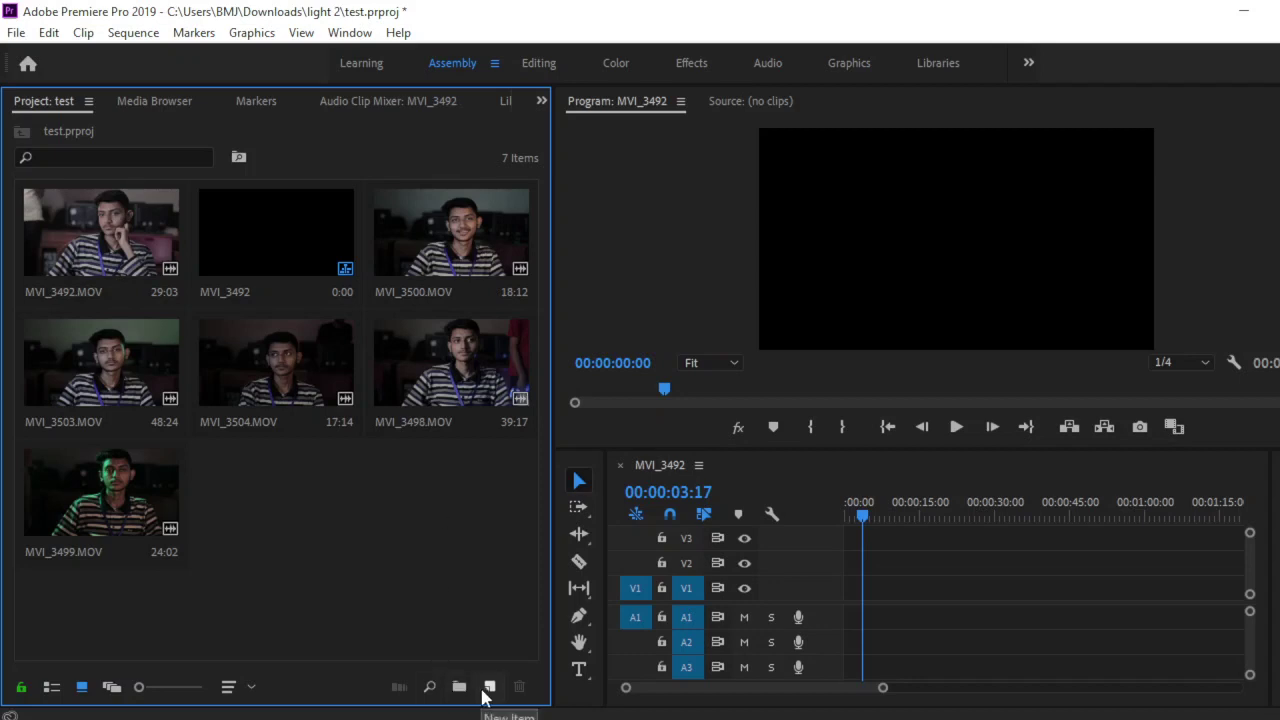
left_click(489, 686)
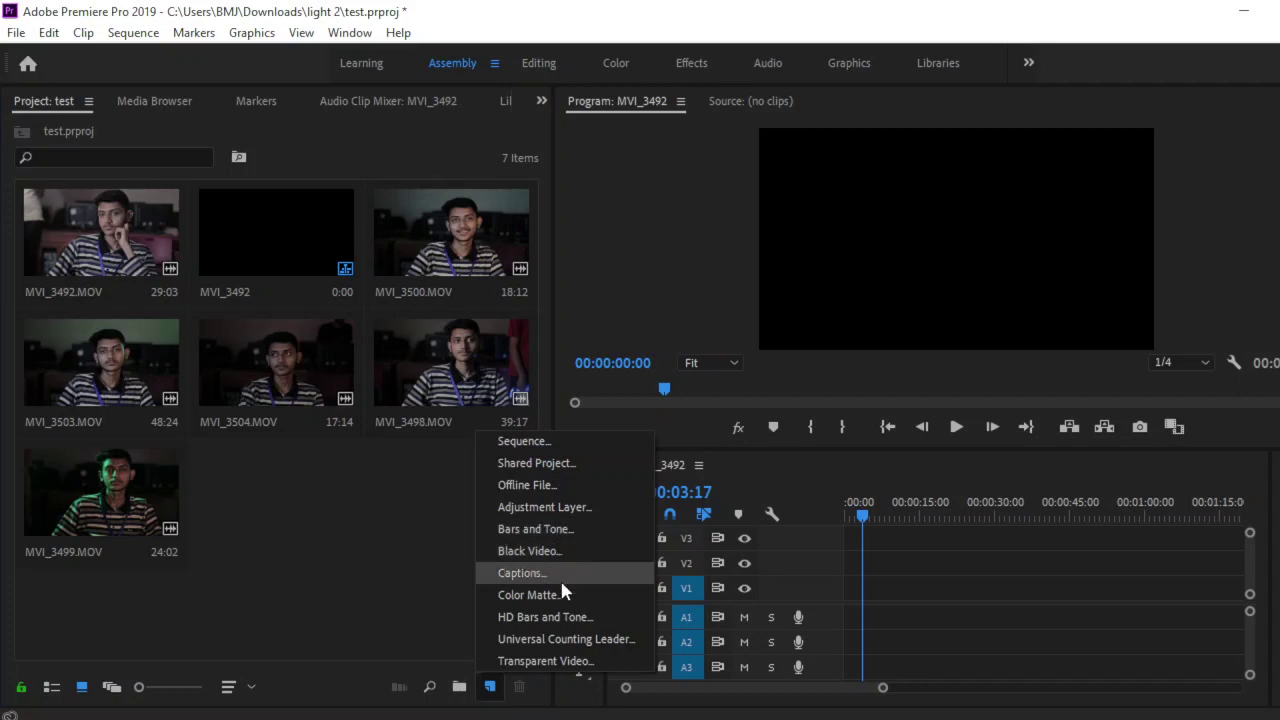
left_click(459, 686)
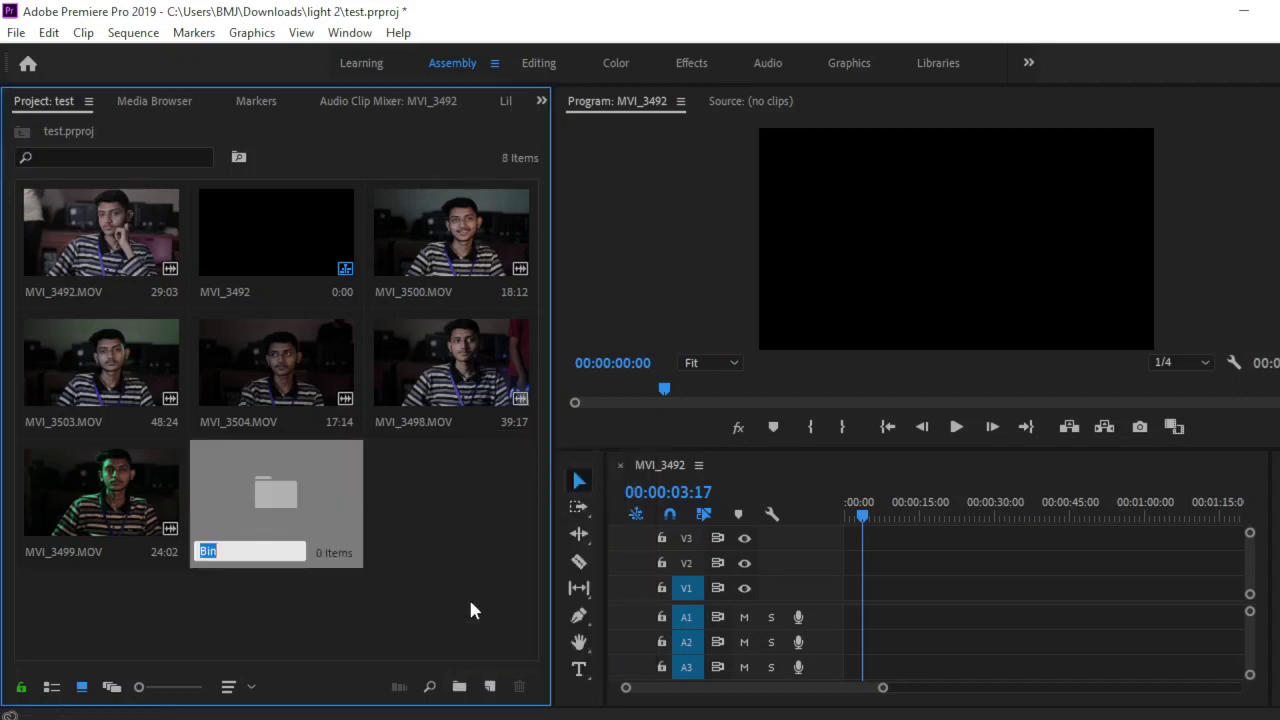
type("outr")
type("o")
left_click(490, 644)
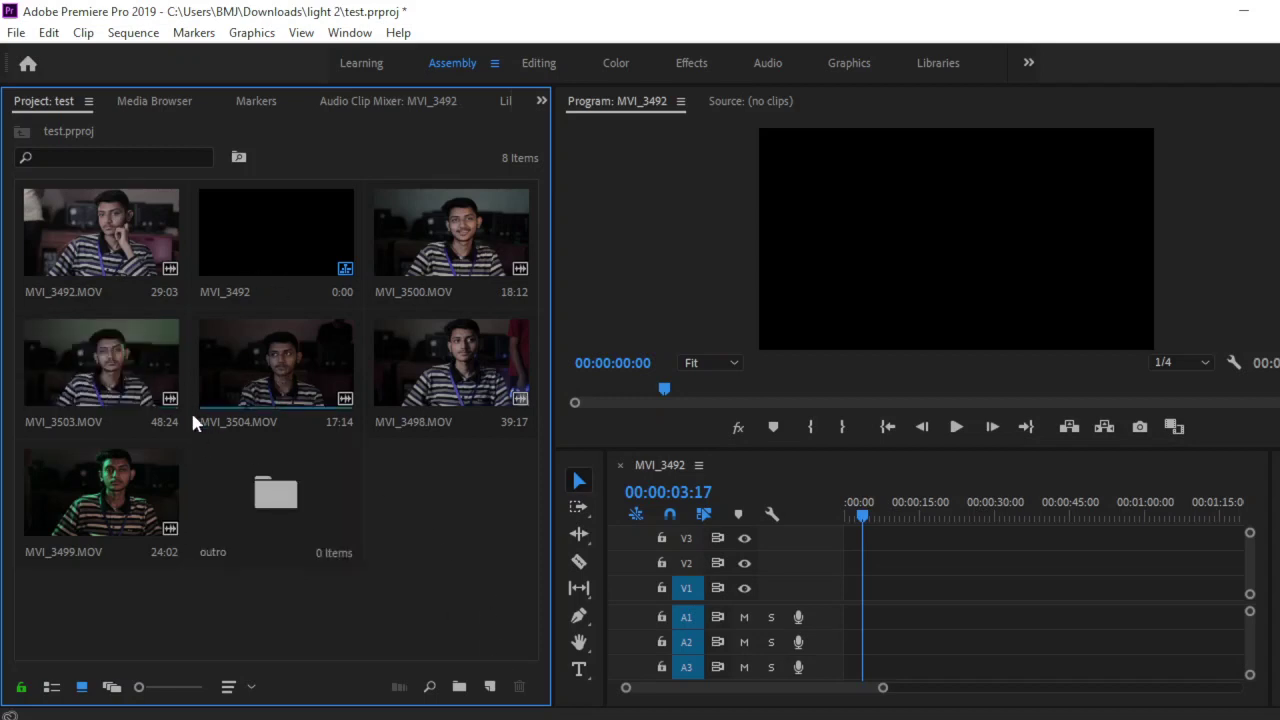
left_click(143, 393)
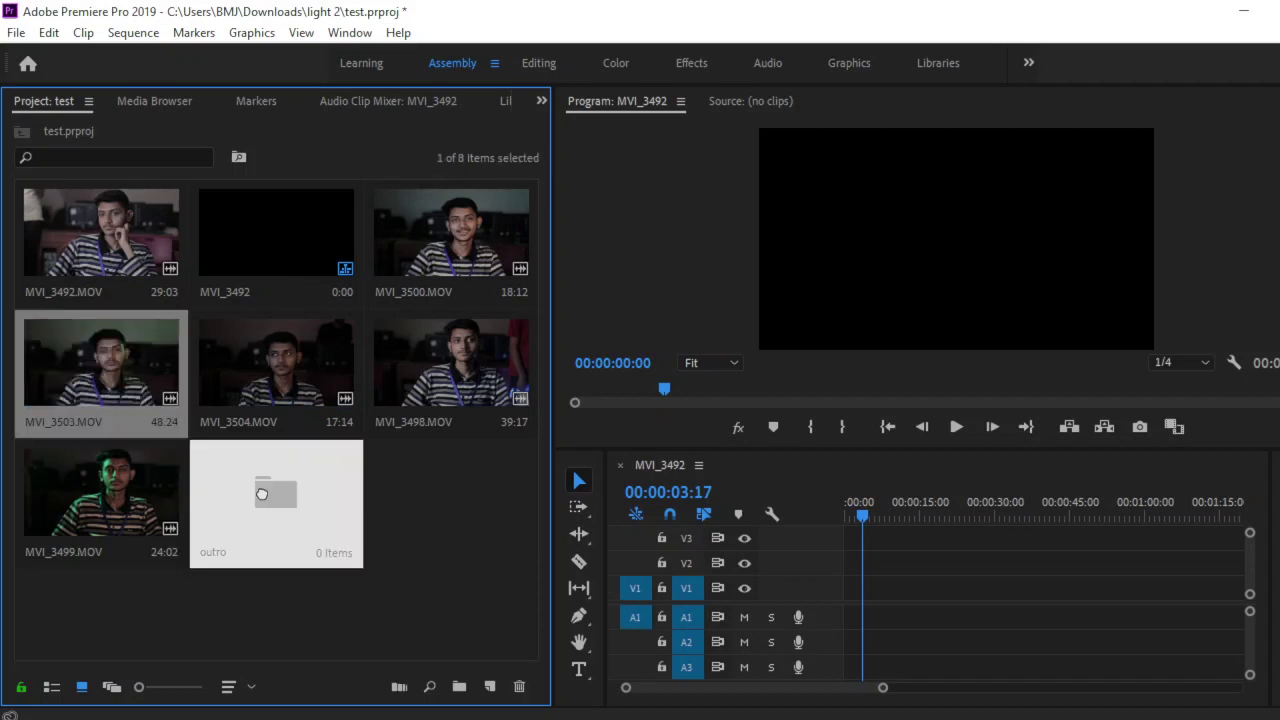
Drag MVI_3503.MOV into the outro bin and open the bin to confirm it's there
left_click_drag(143, 393, 265, 495)
double_click(183, 537)
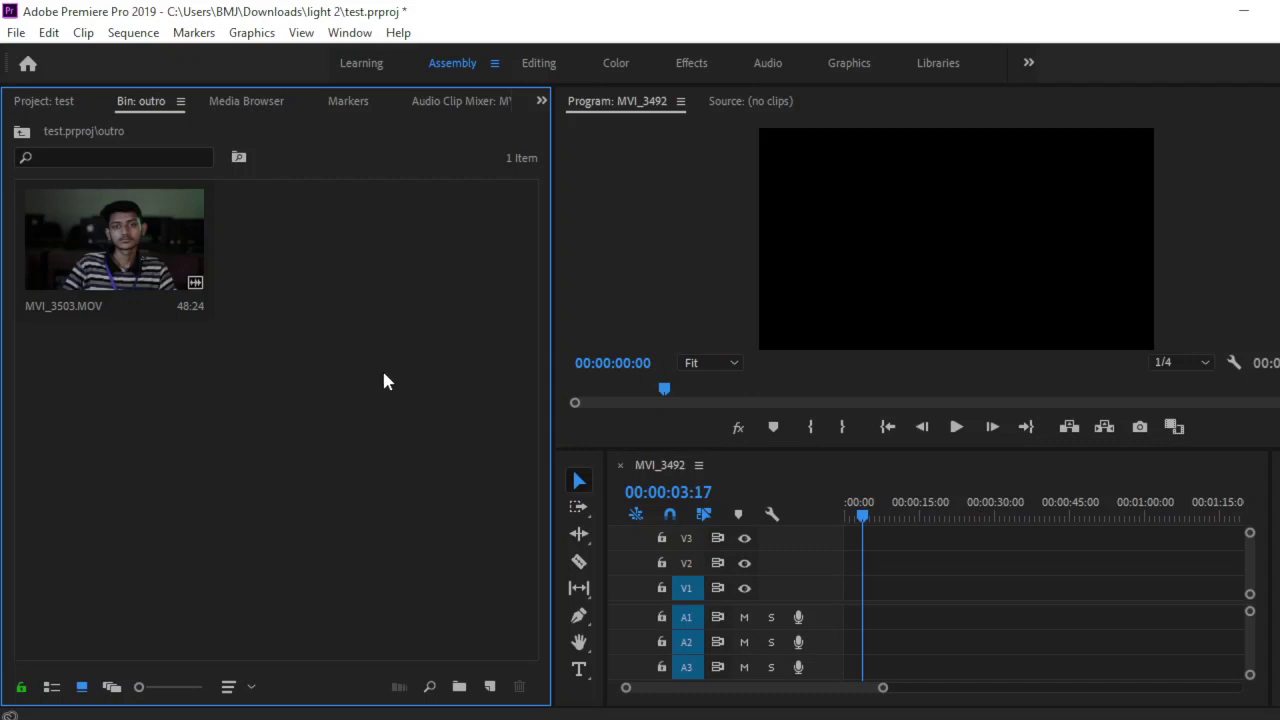
left_click(21, 131)
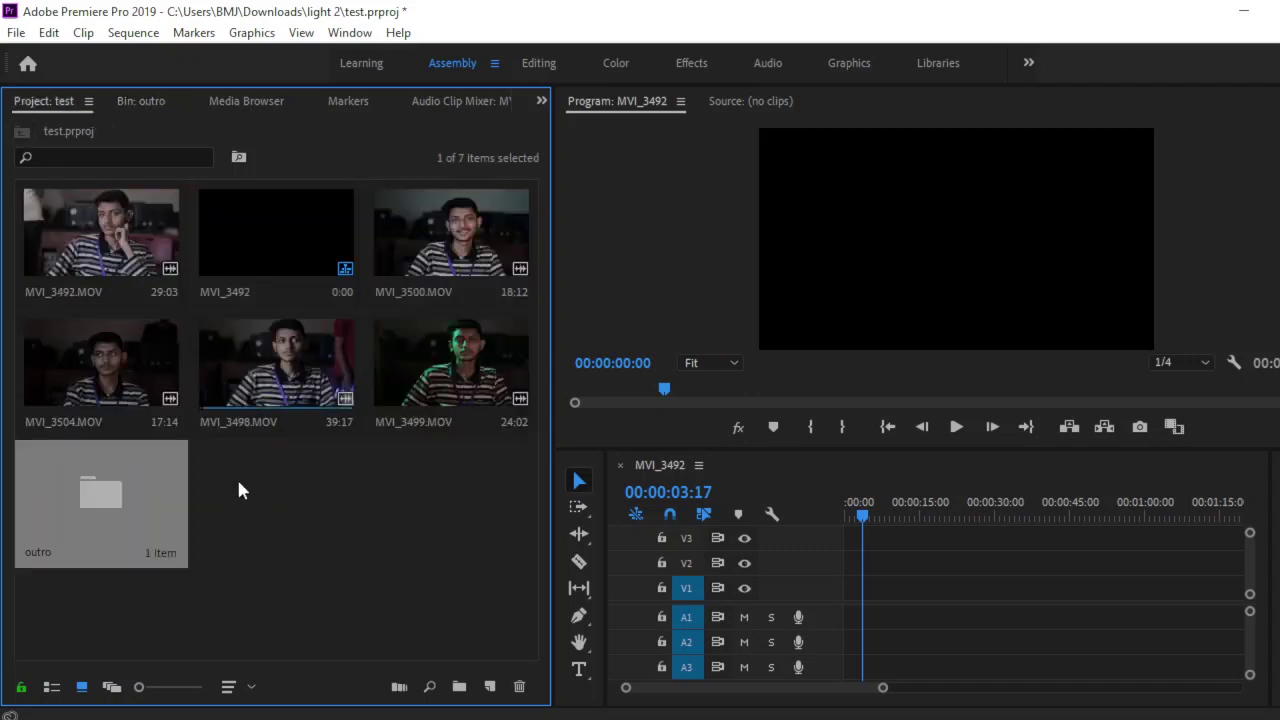
double_click(82, 478)
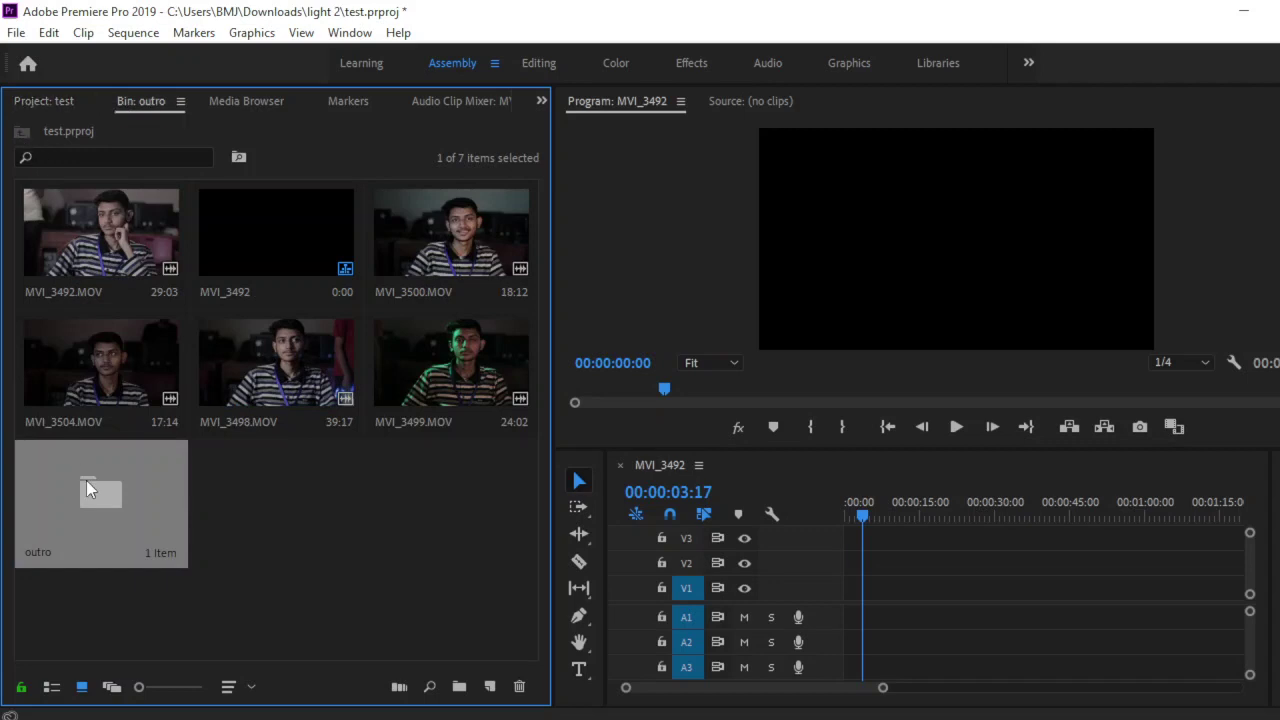
left_click(21, 131)
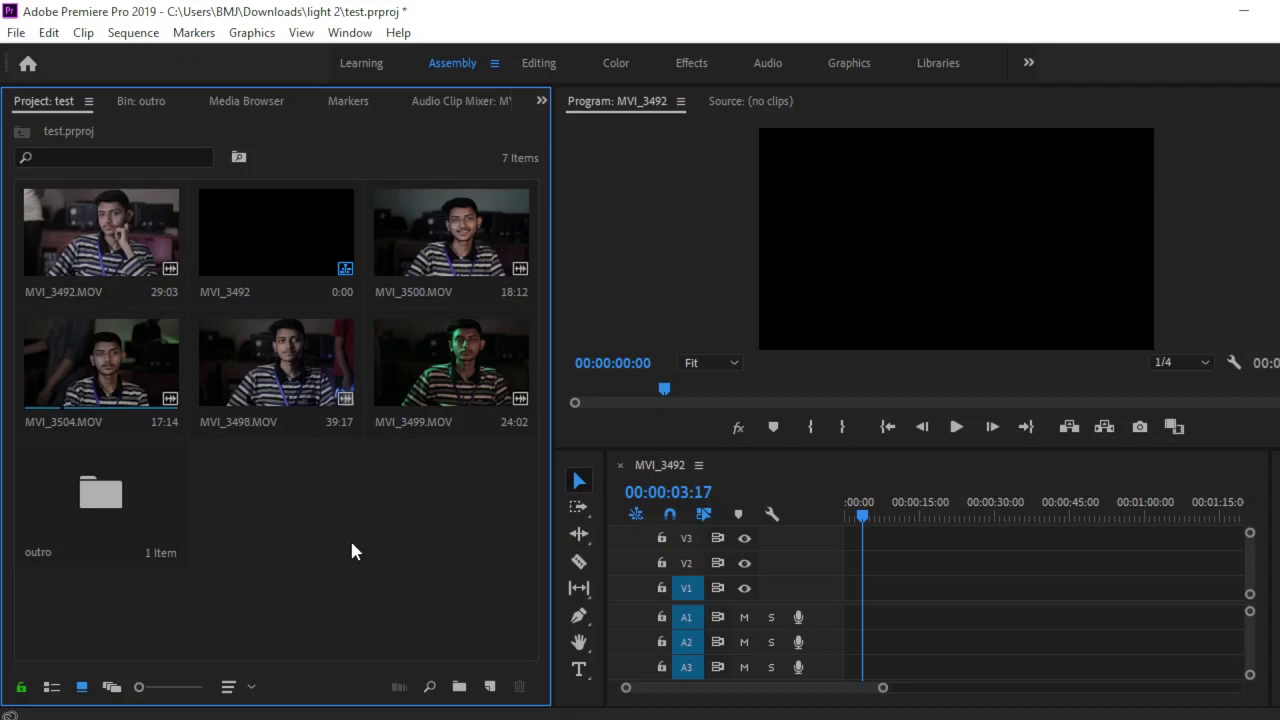
Create two more bins named 'sounds' and 'musics'
left_click(459, 686)
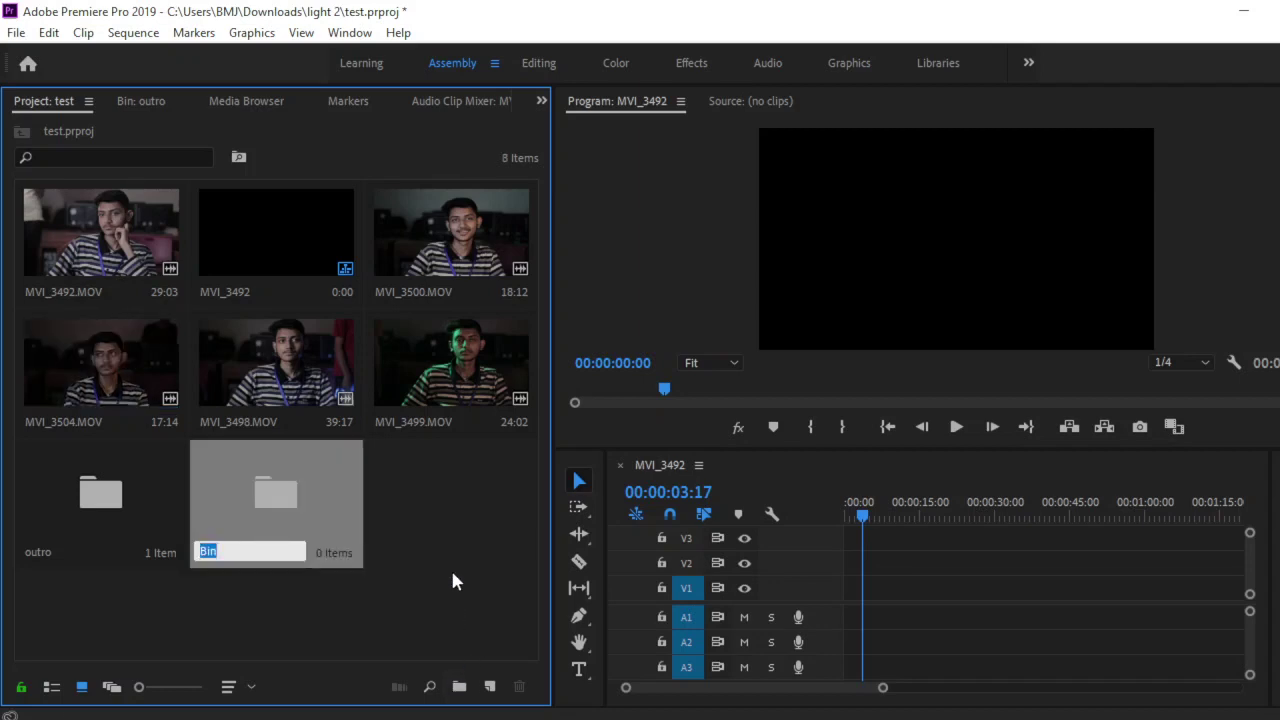
type("sounds")
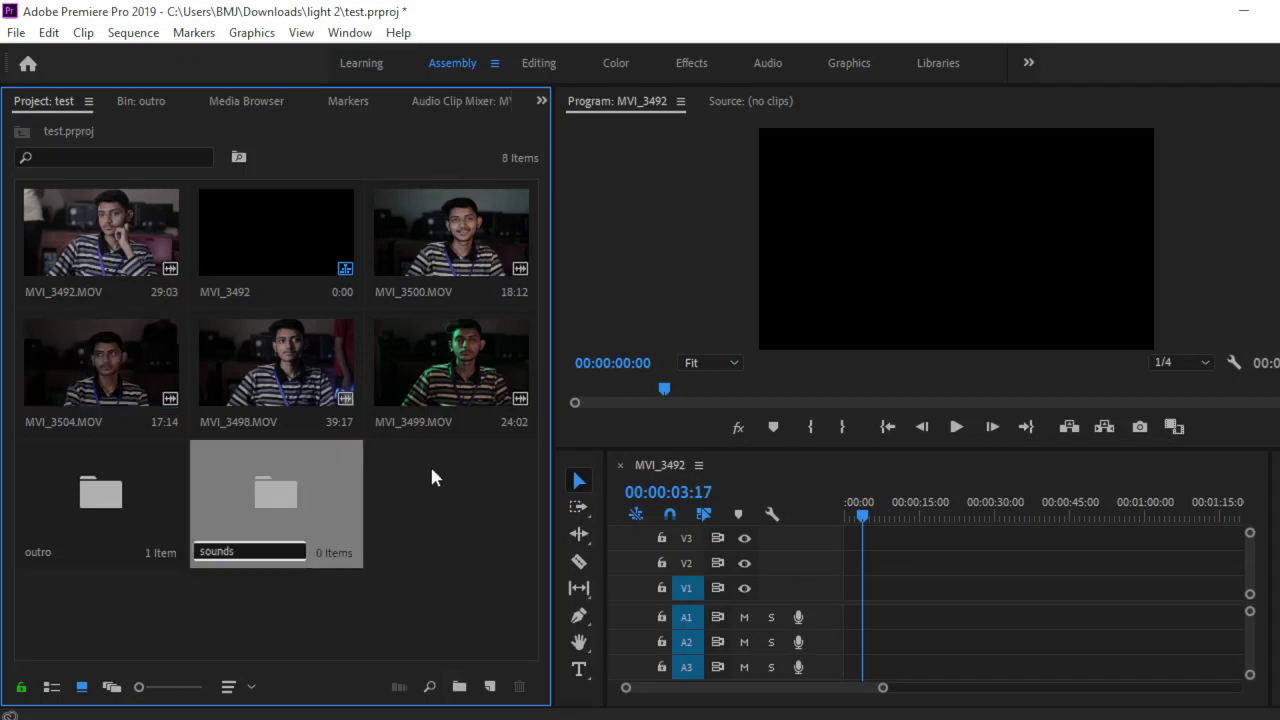
left_click(432, 477)
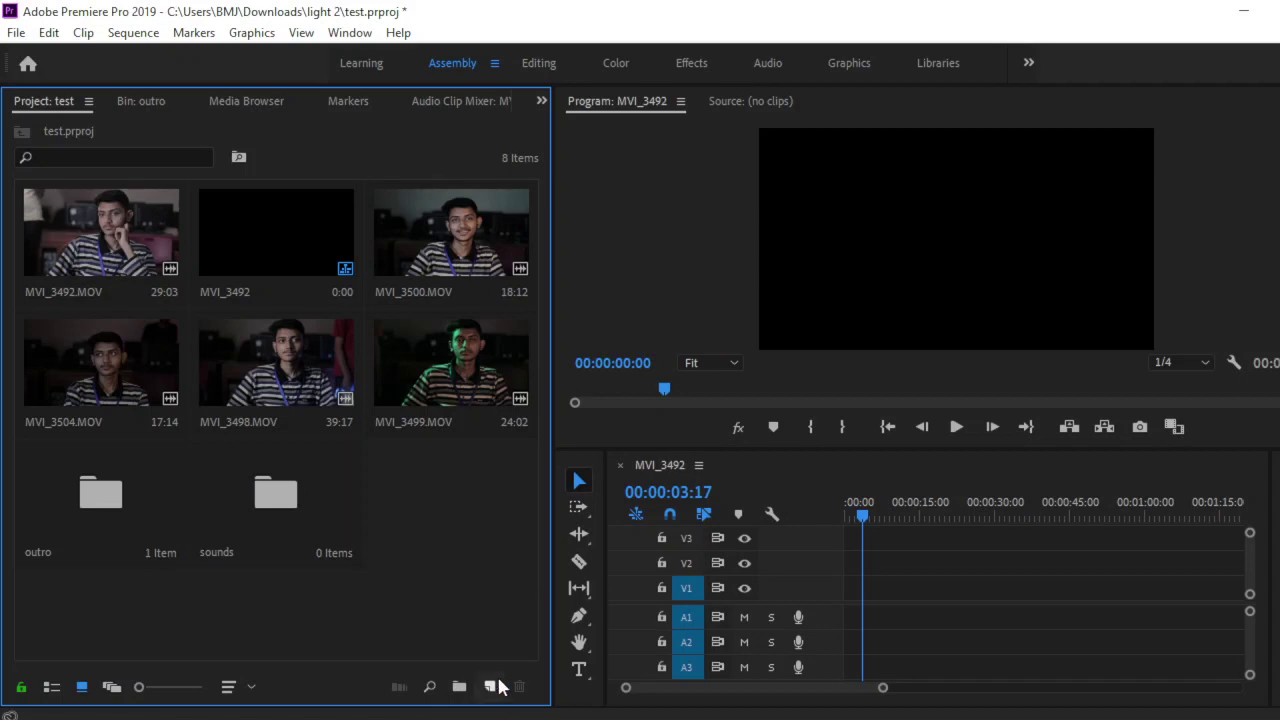
left_click(459, 686)
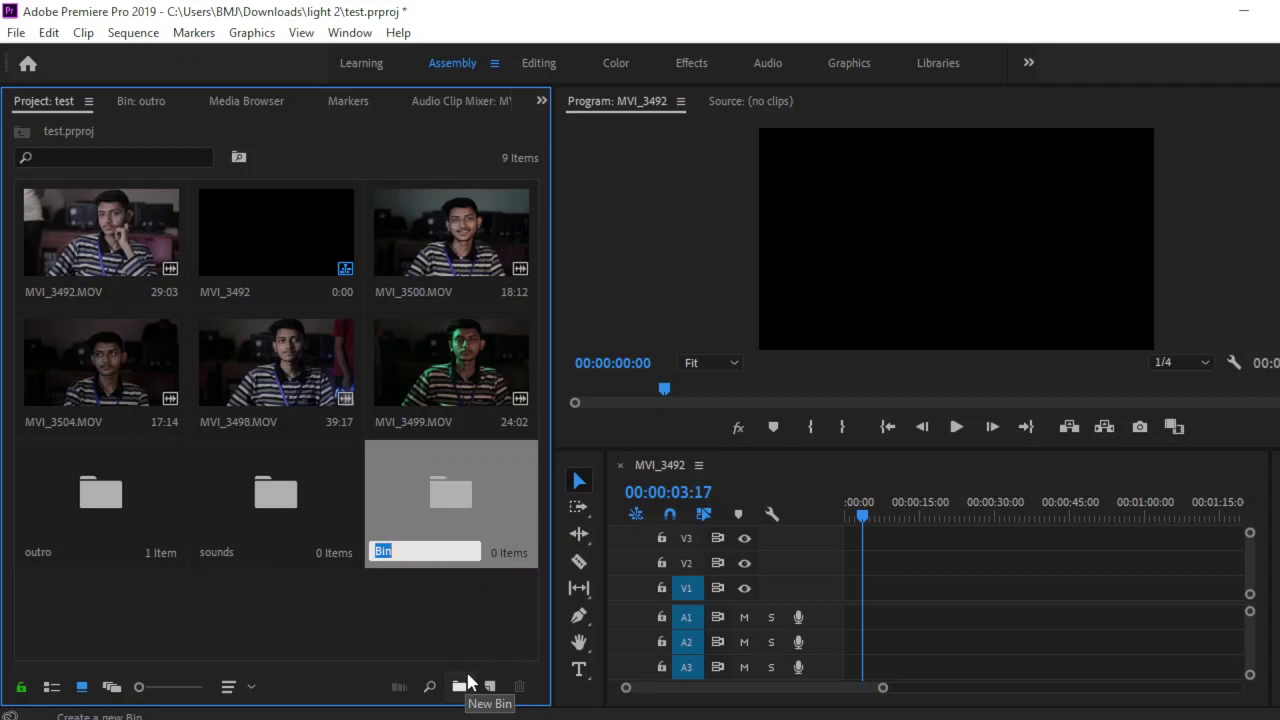
type("musics")
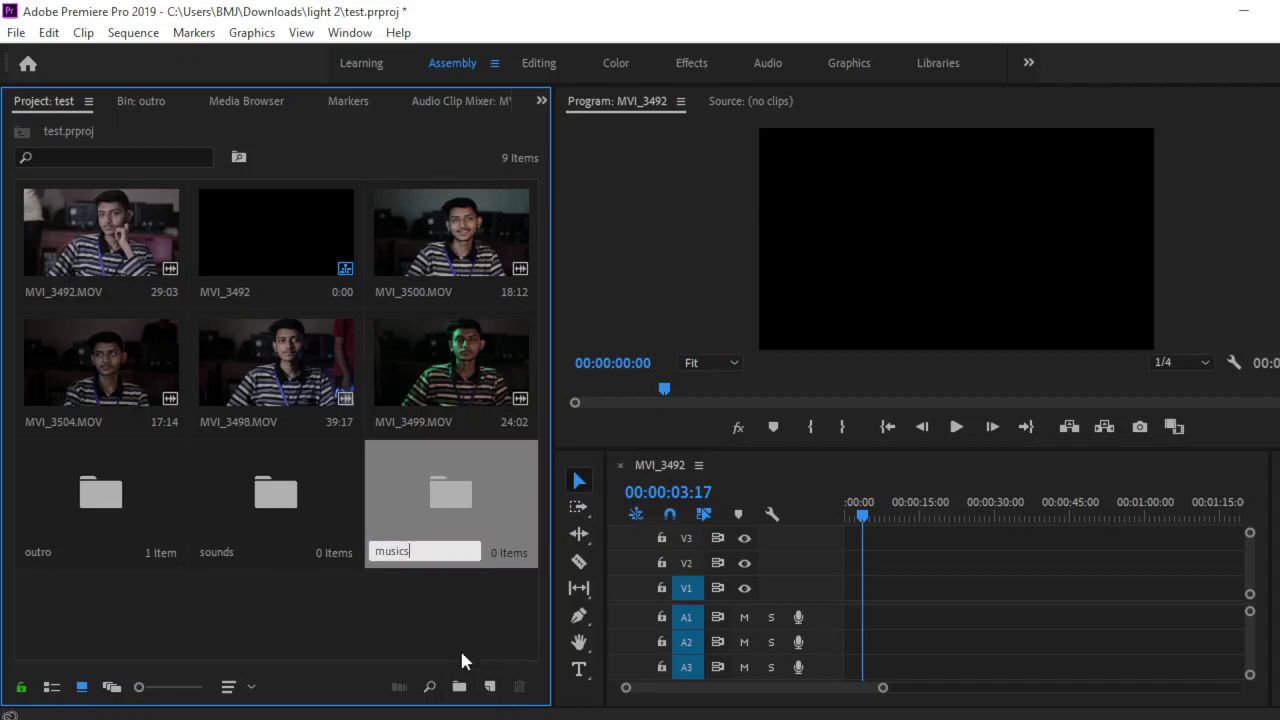
left_click(441, 604)
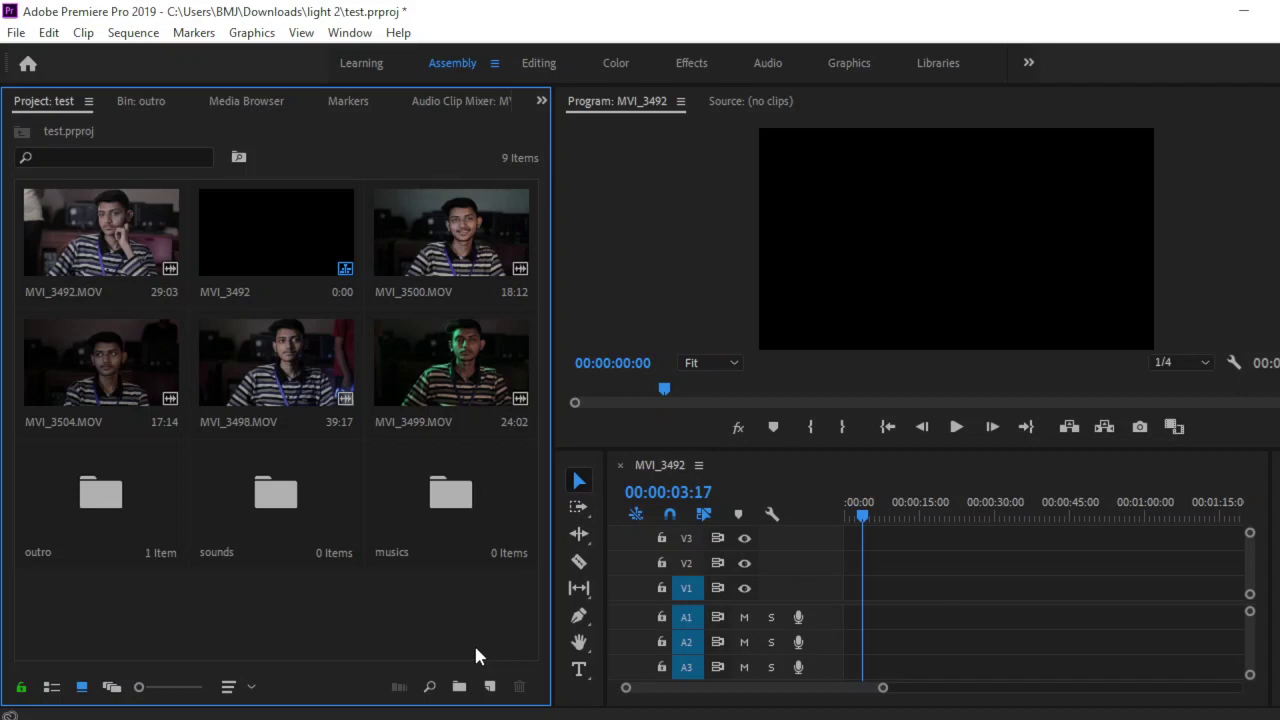
Check the empty musics bin, then switch to the Editing workspace
double_click(457, 500)
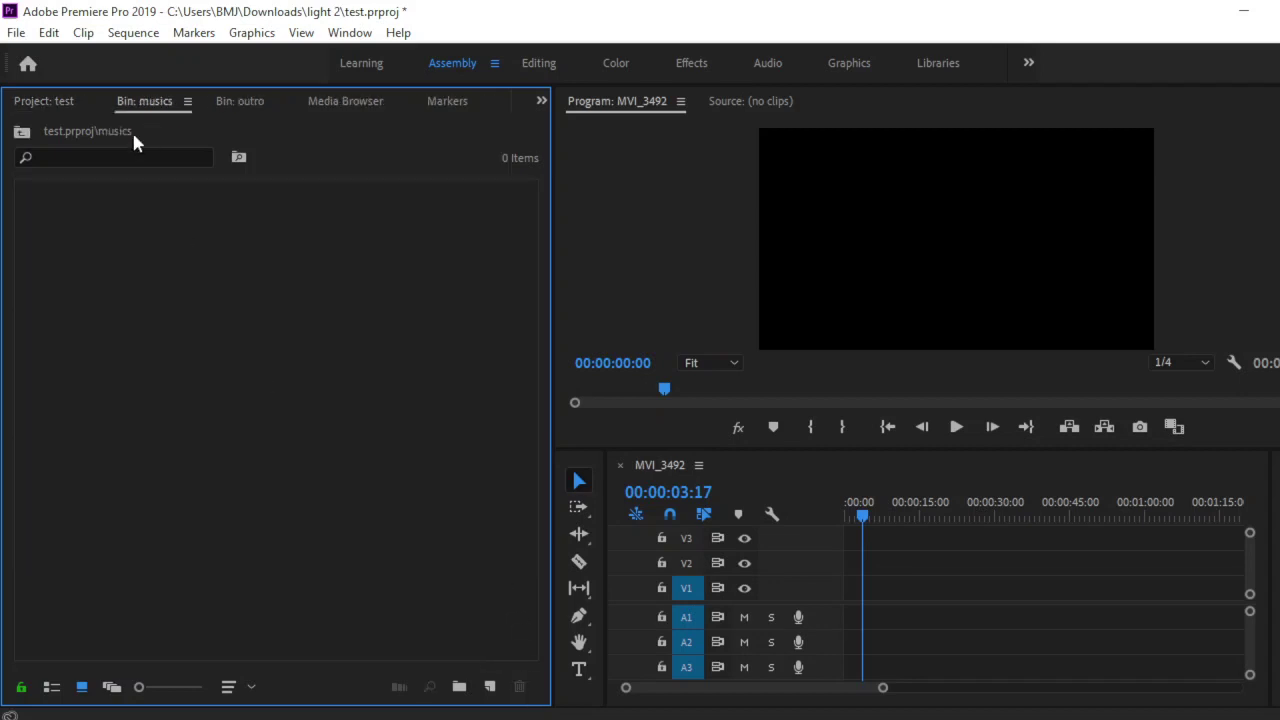
left_click(21, 132)
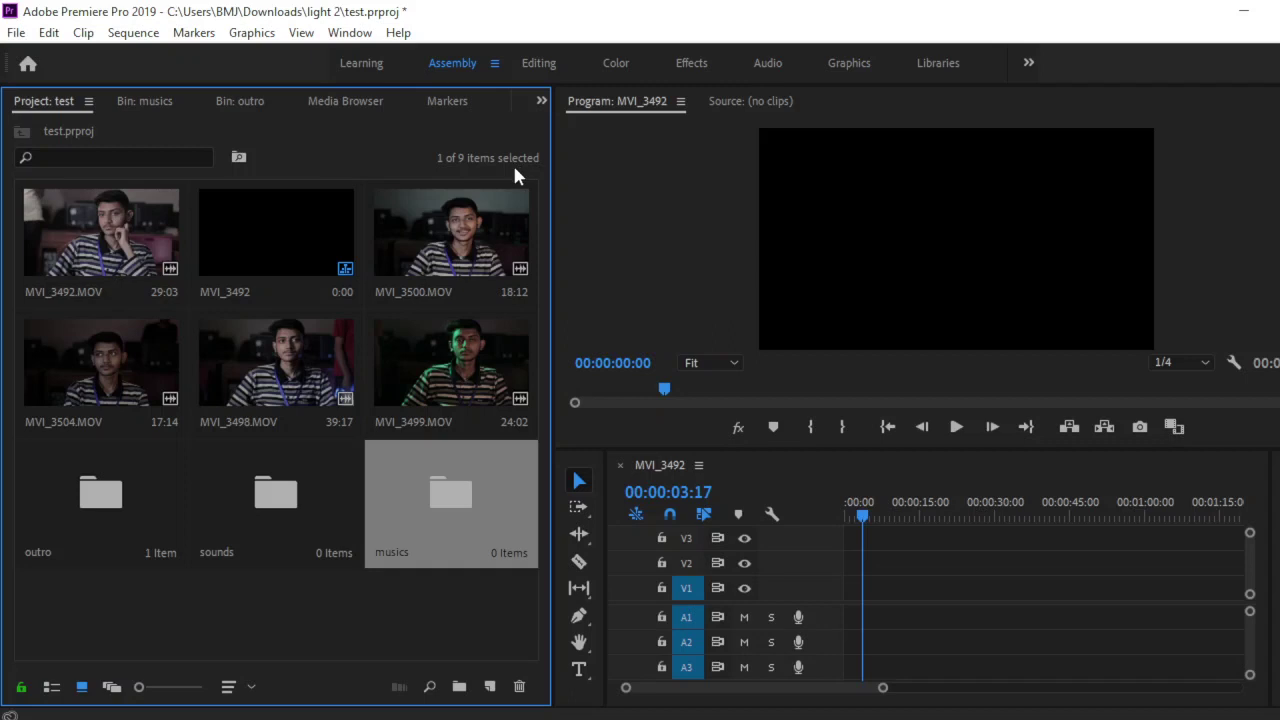
left_click(523, 68)
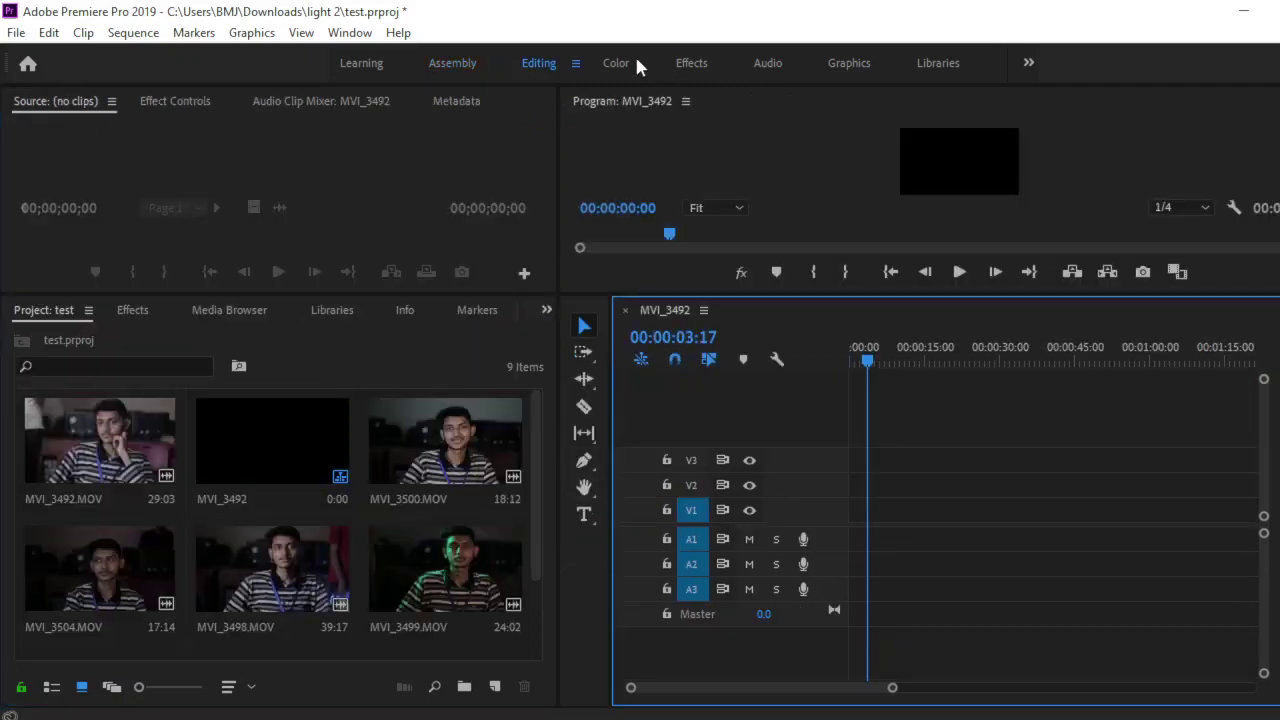
Switch to the Color workspace and make the Project panel wider and taller
left_click(620, 62)
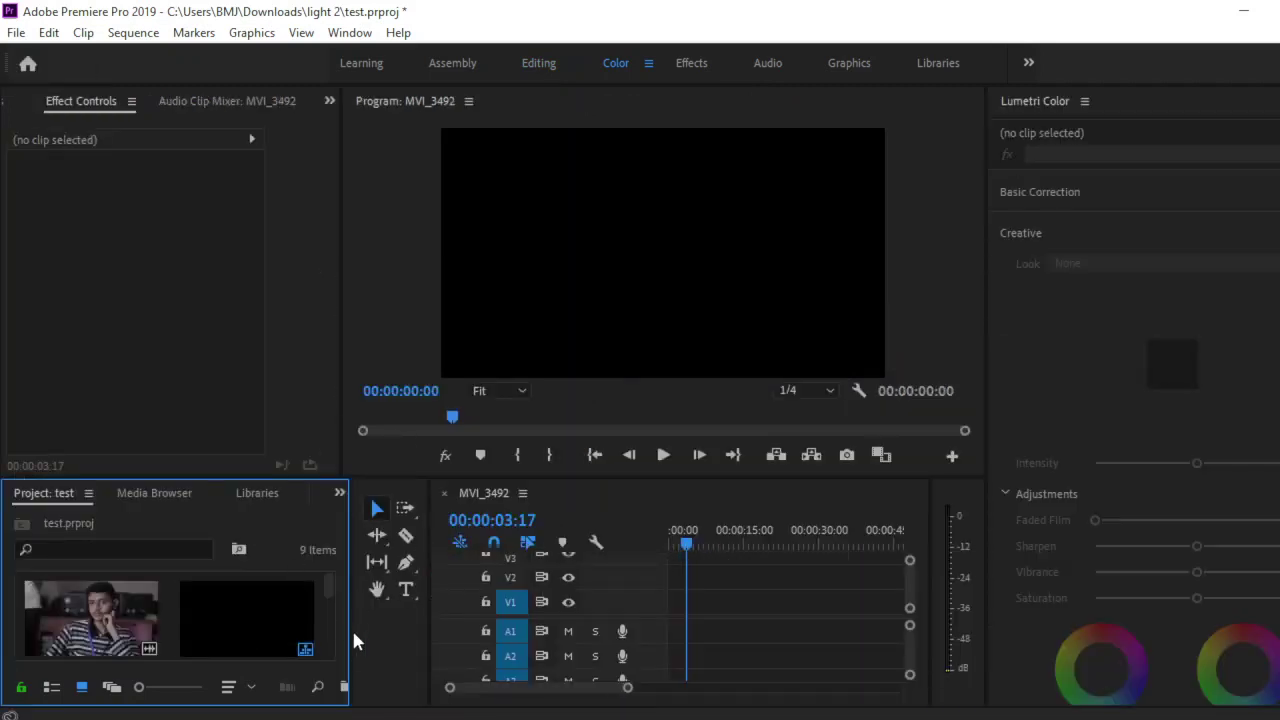
left_click_drag(353, 597, 505, 597)
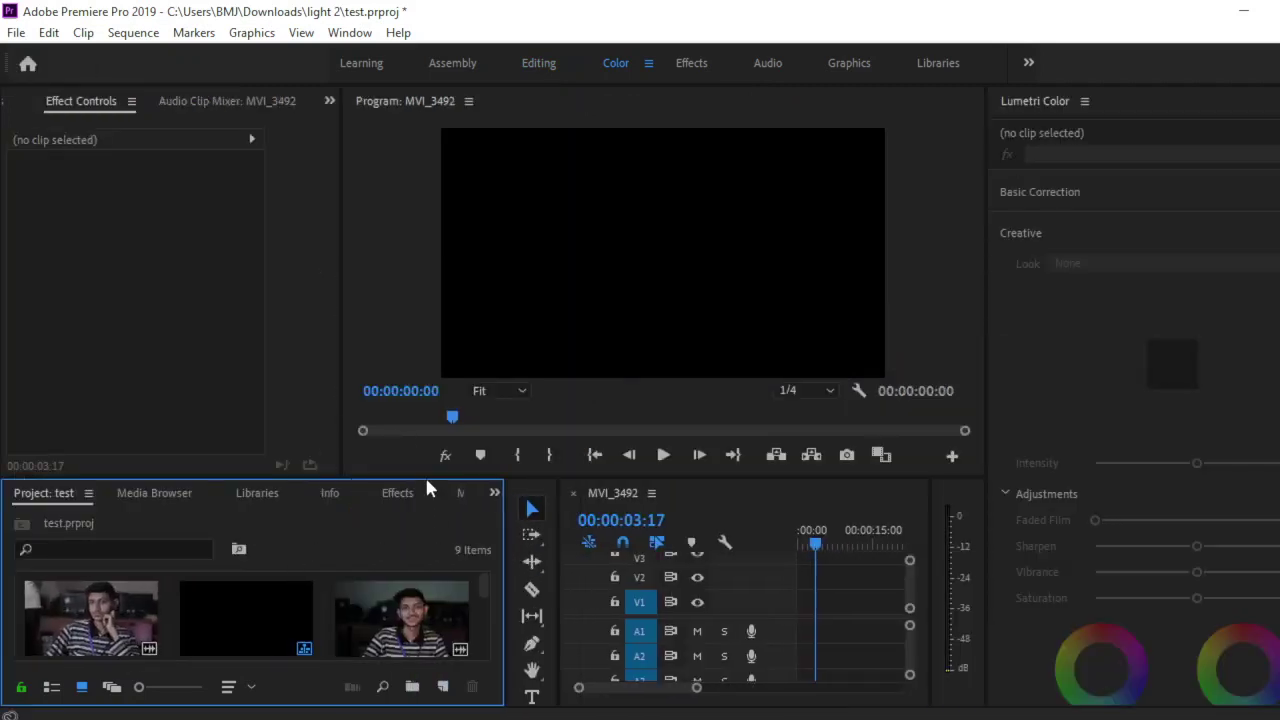
left_click_drag(427, 481, 455, 308)
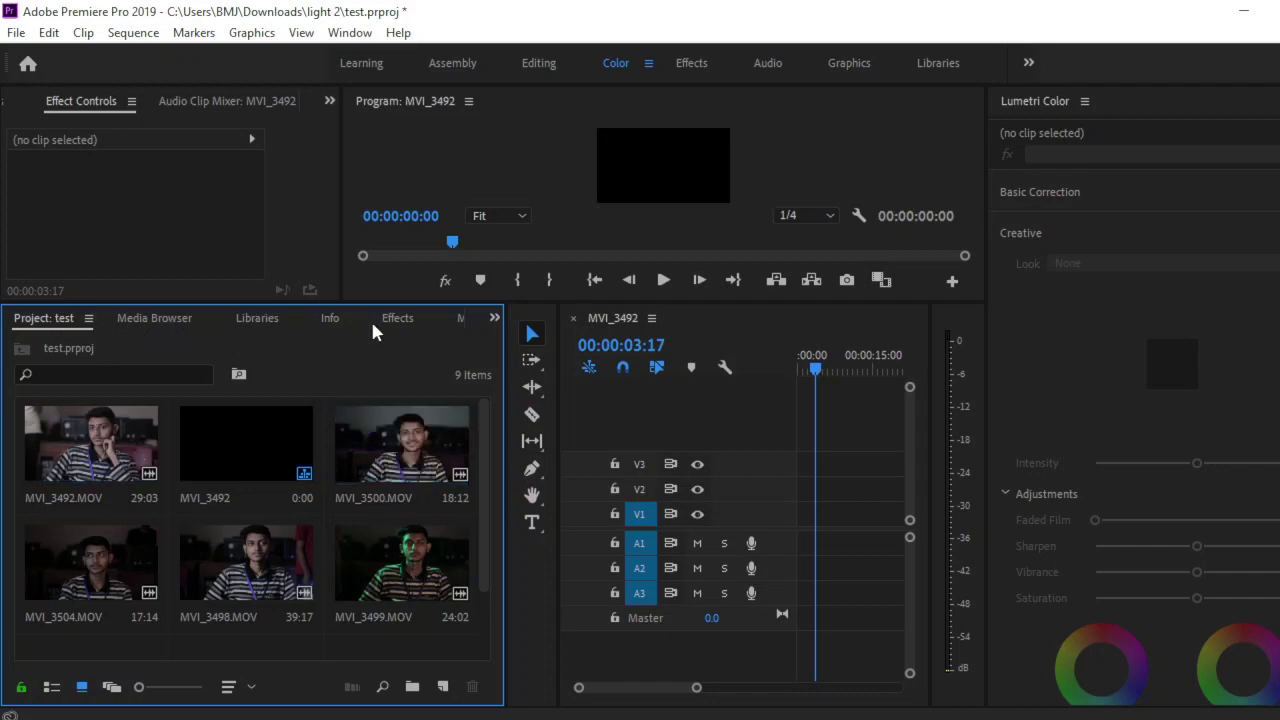
Look through the Media Browser, Libraries, Info and Effects panels, then switch to the Effects workspace
left_click(148, 319)
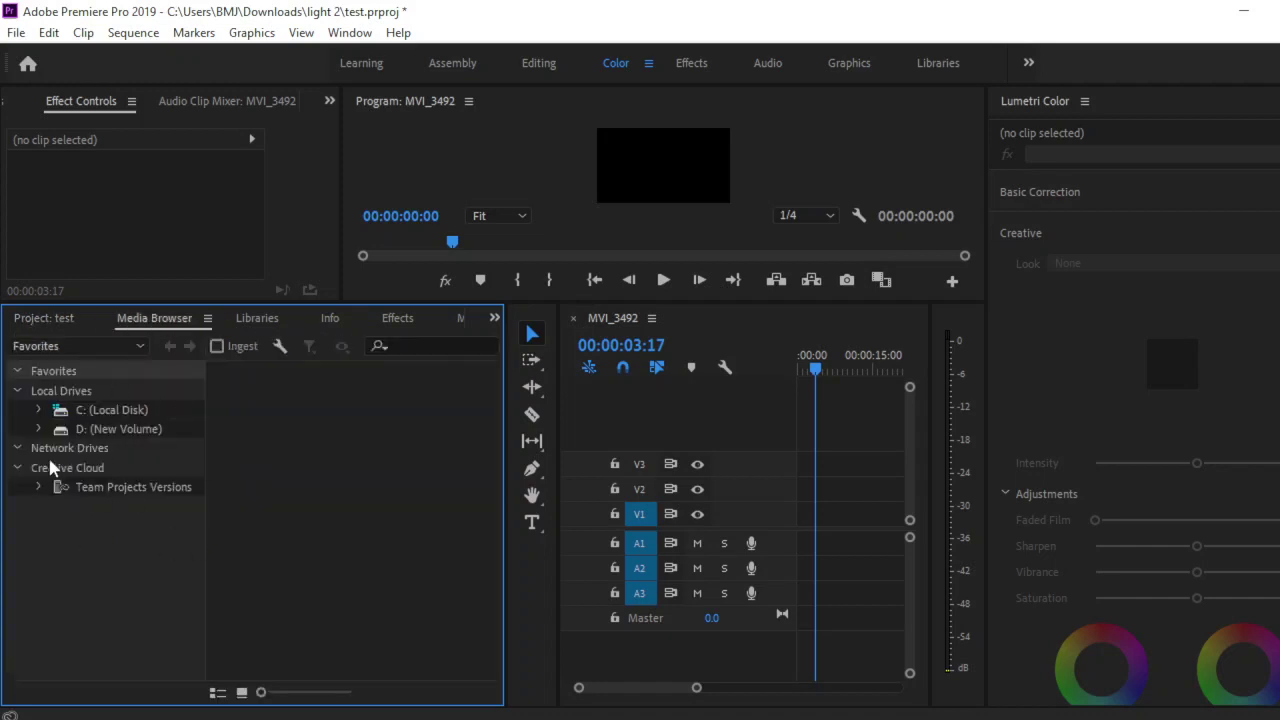
left_click(257, 318)
left_click(318, 325)
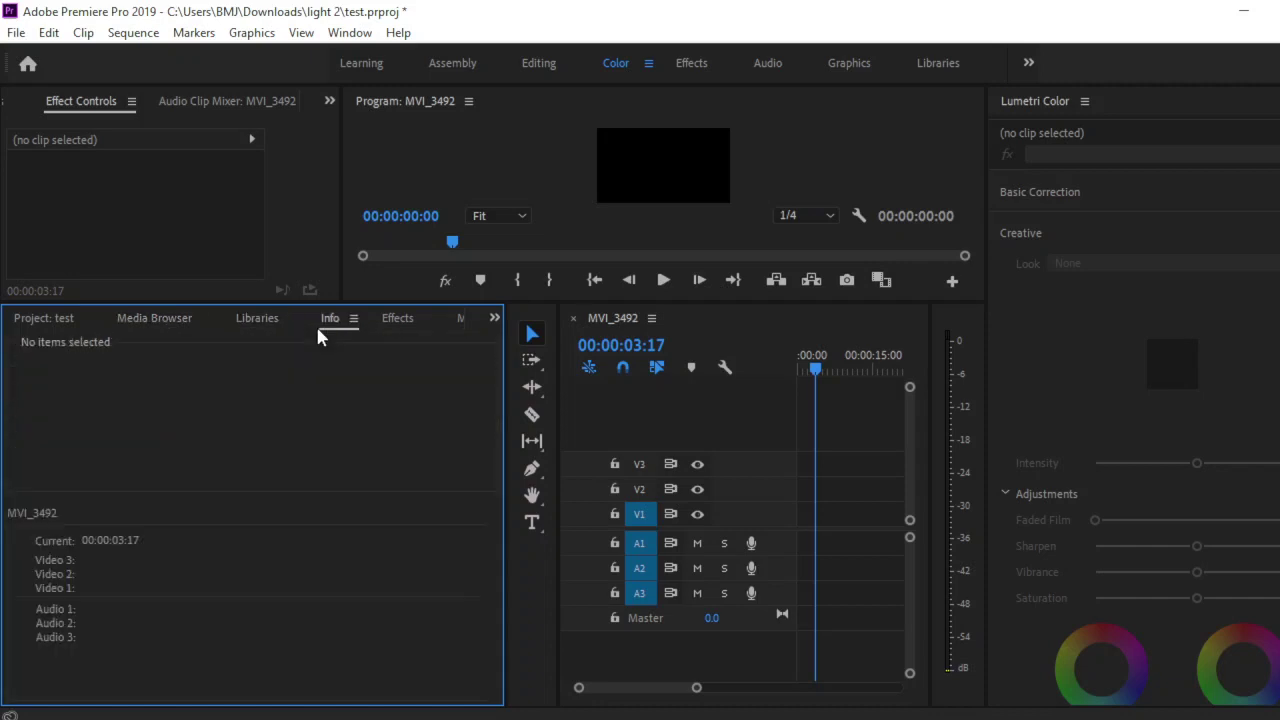
left_click(397, 318)
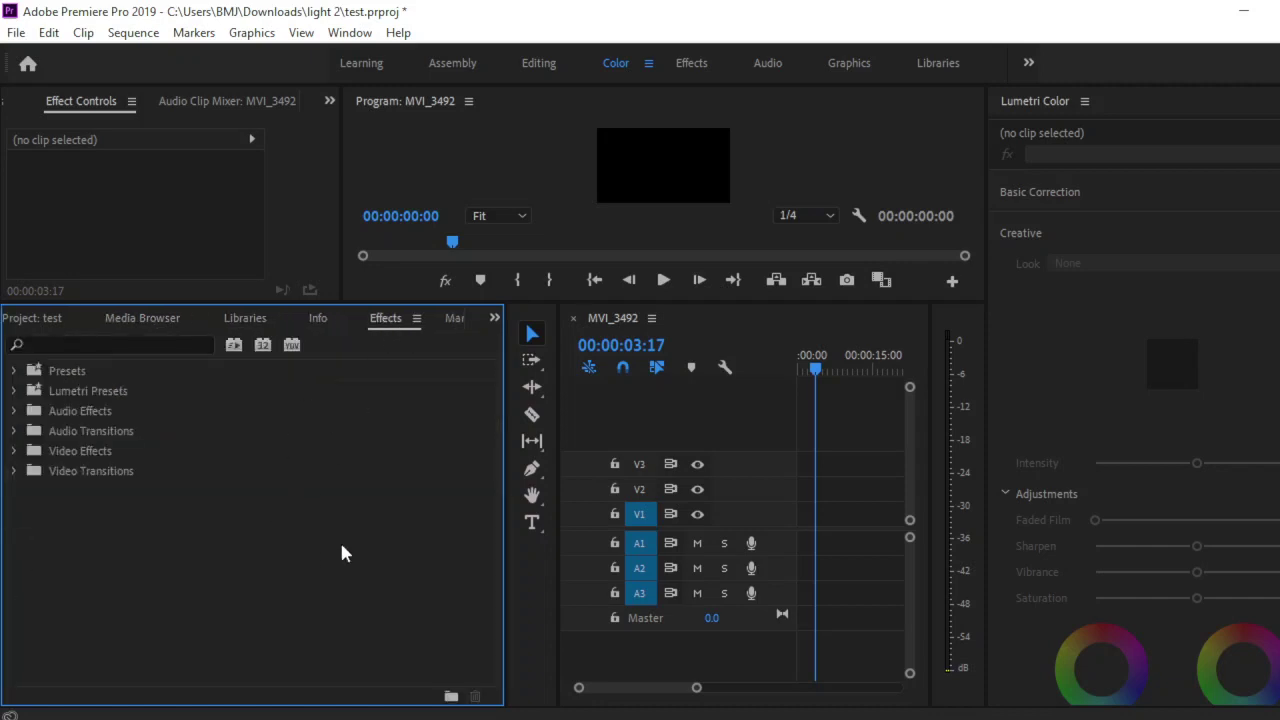
left_click(688, 64)
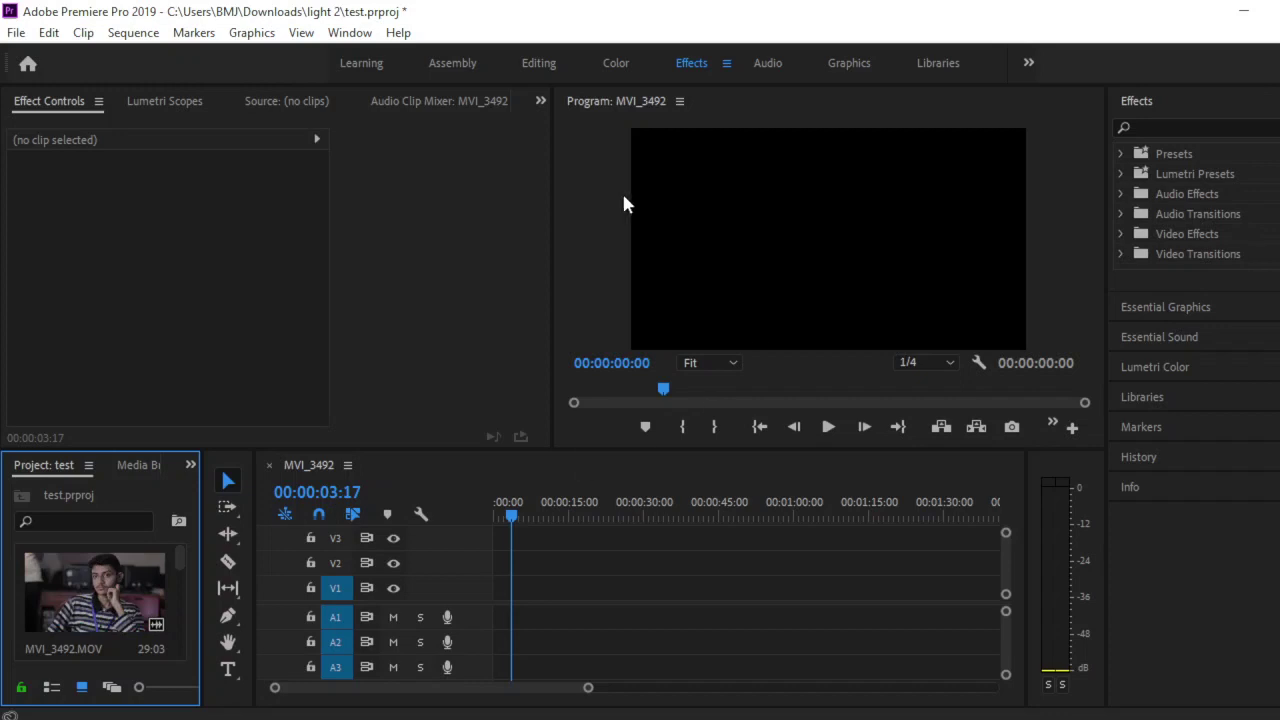
Return to the Editing workspace and drag the divider down to enlarge the Program monitor
left_click(513, 66)
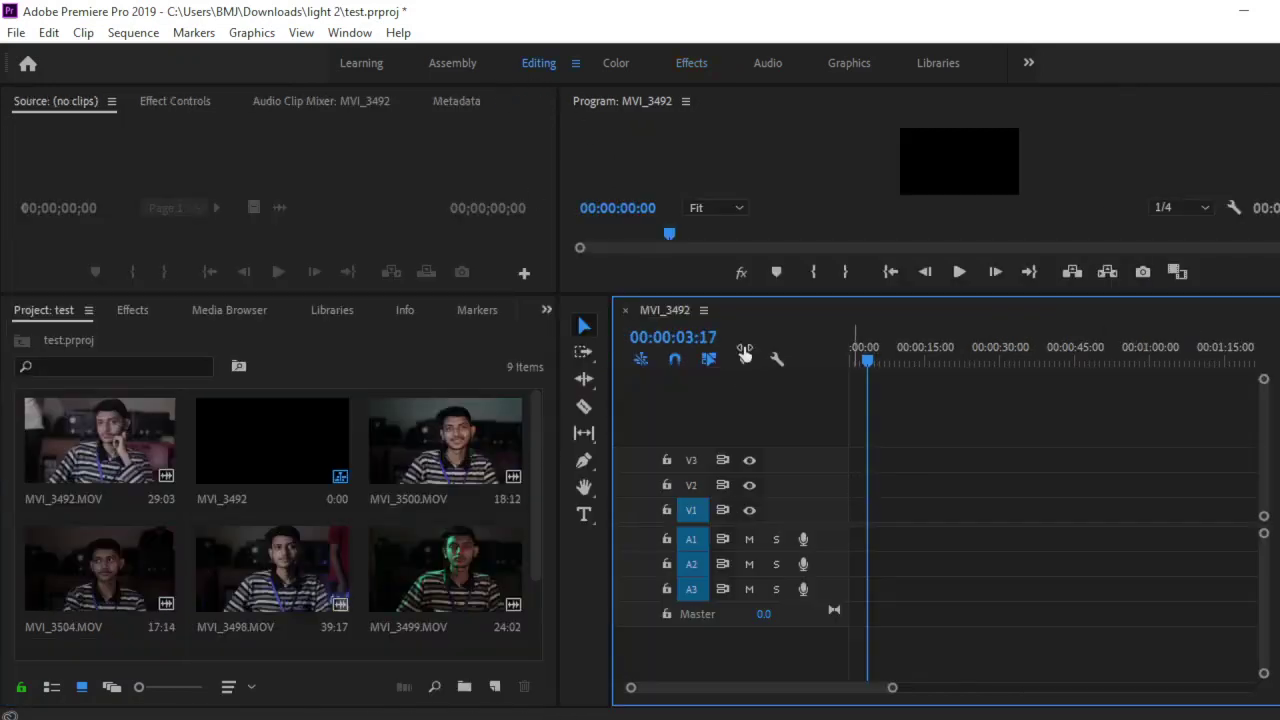
left_click_drag(769, 295, 769, 396)
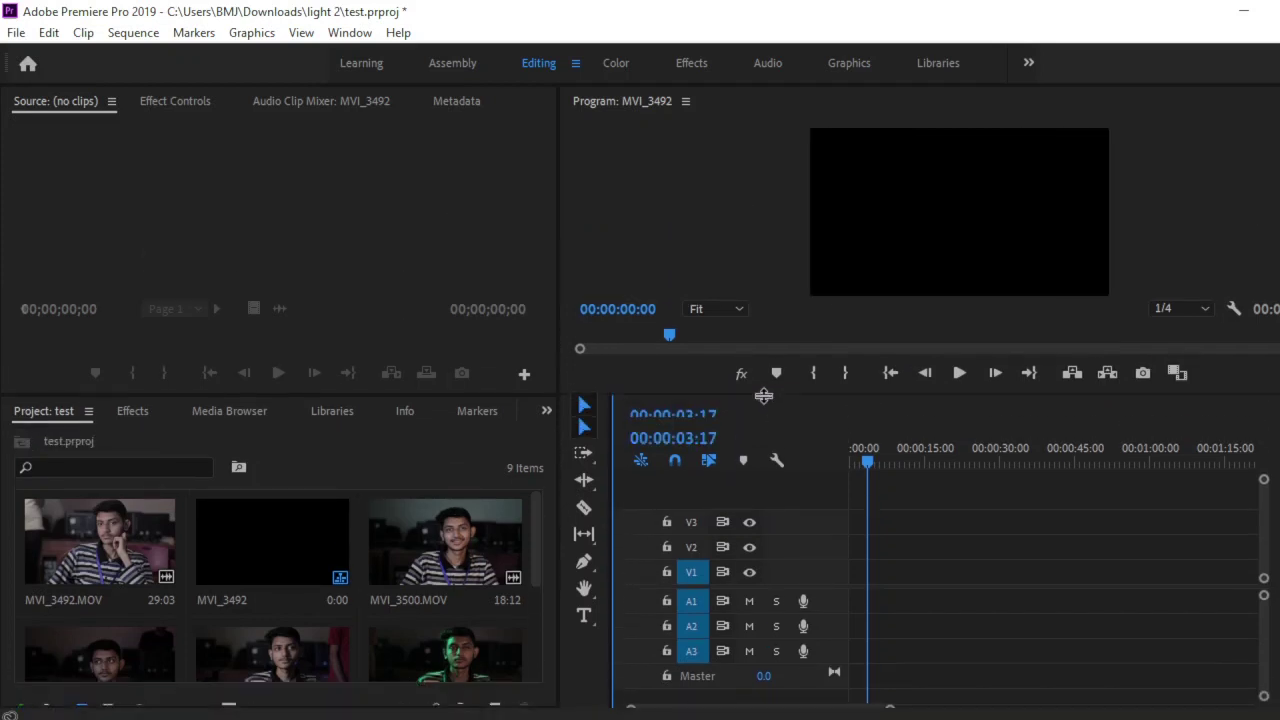
left_click_drag(530, 530, 531, 640)
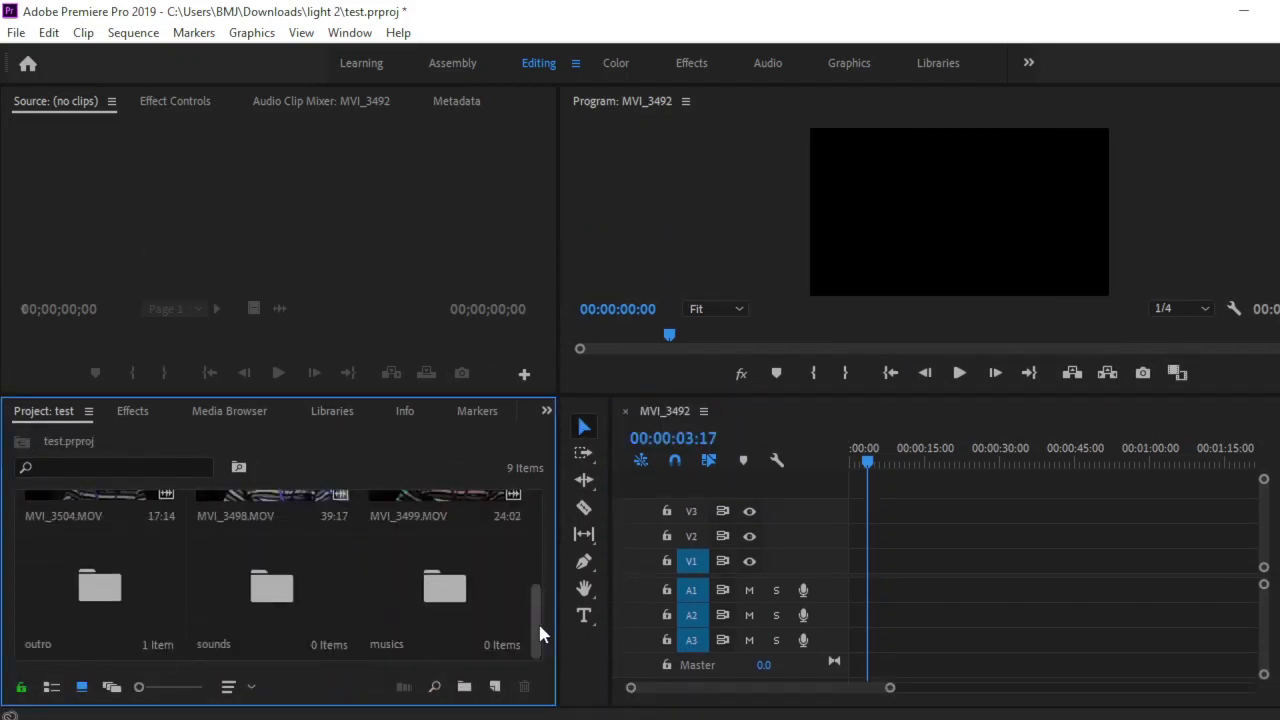
left_click_drag(537, 634, 550, 528)
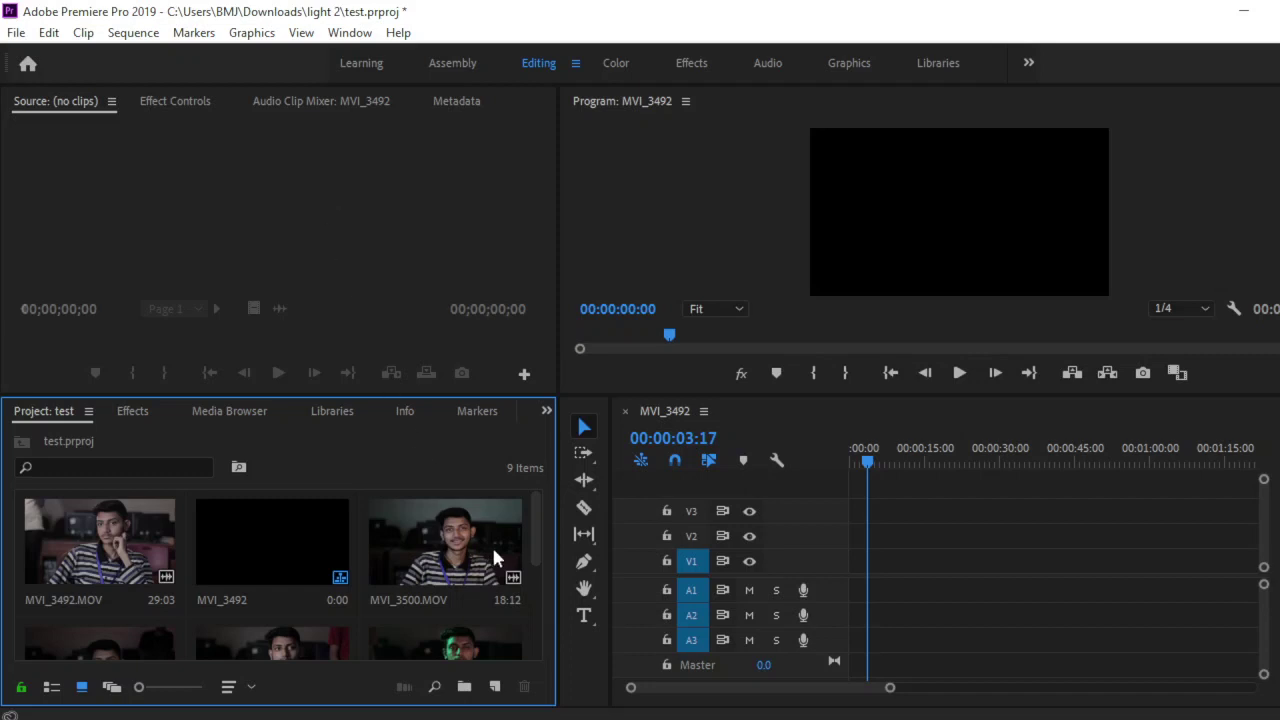
Load MVI_3492.MOV into an enlarged Source monitor and scrub to 00:00:14:05
double_click(420, 537)
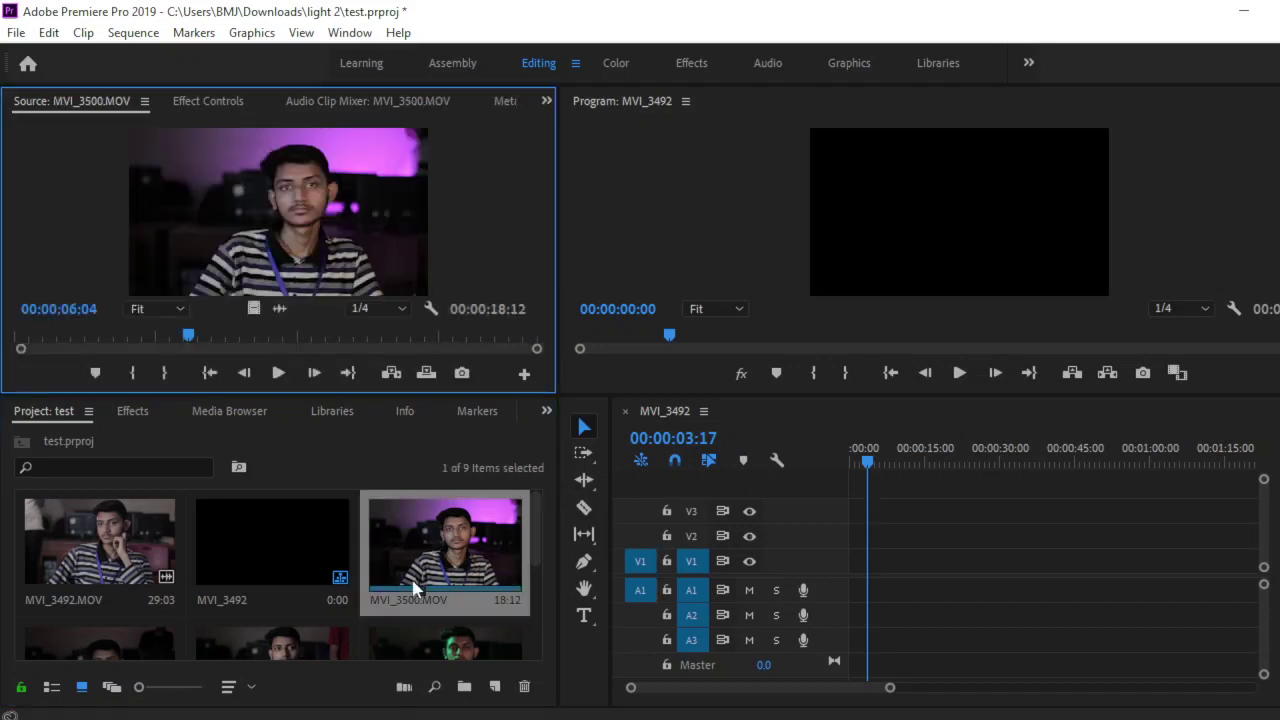
left_click(130, 545)
left_click_drag(130, 545, 178, 222)
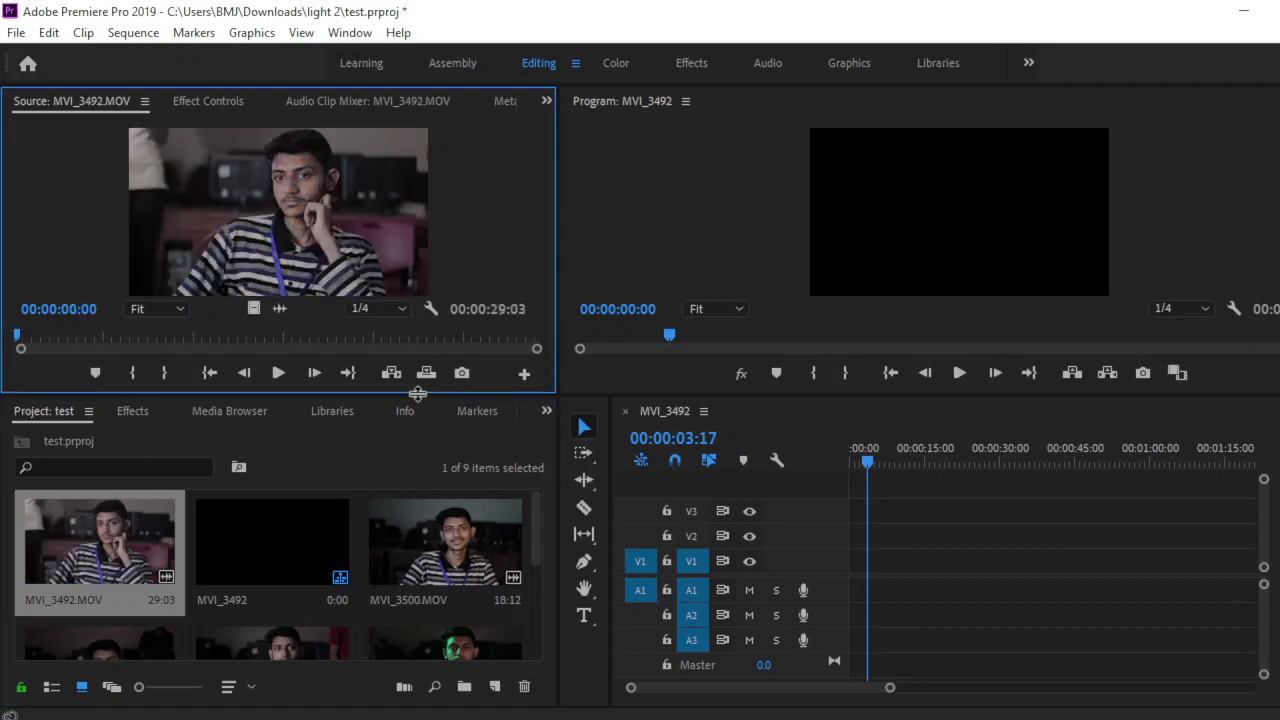
left_click_drag(418, 393, 418, 485)
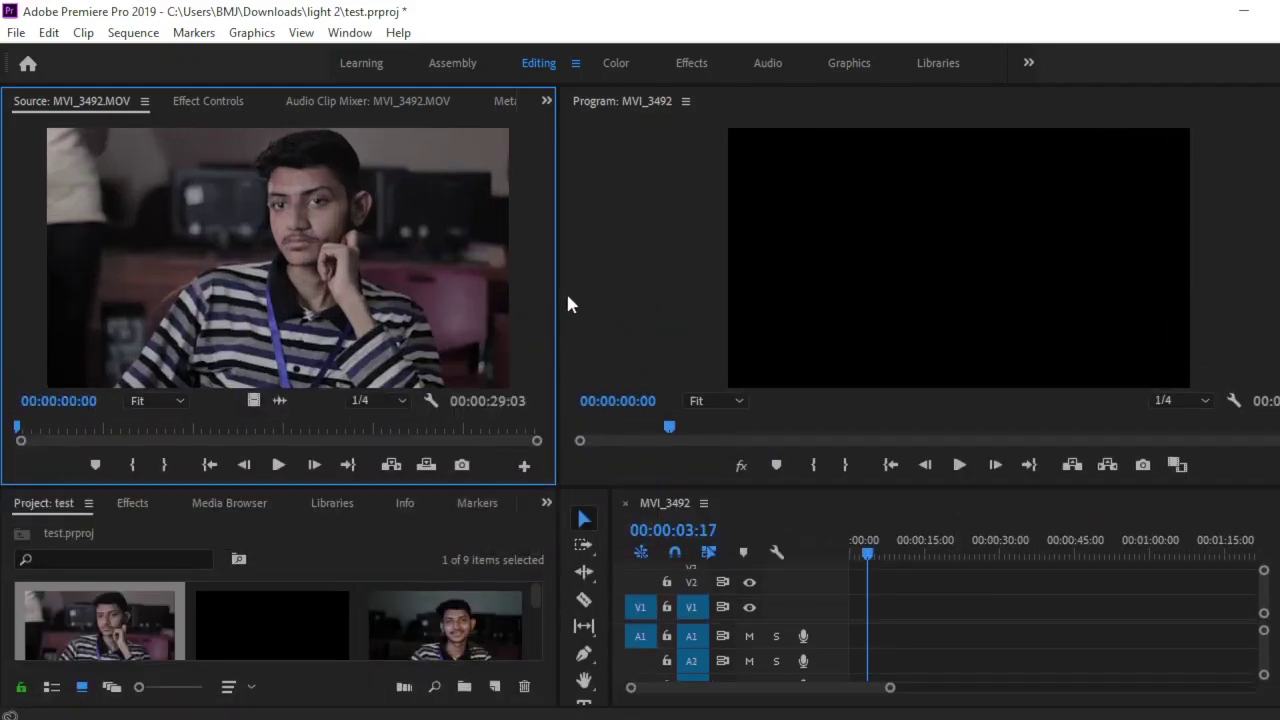
left_click_drag(557, 292, 766, 270)
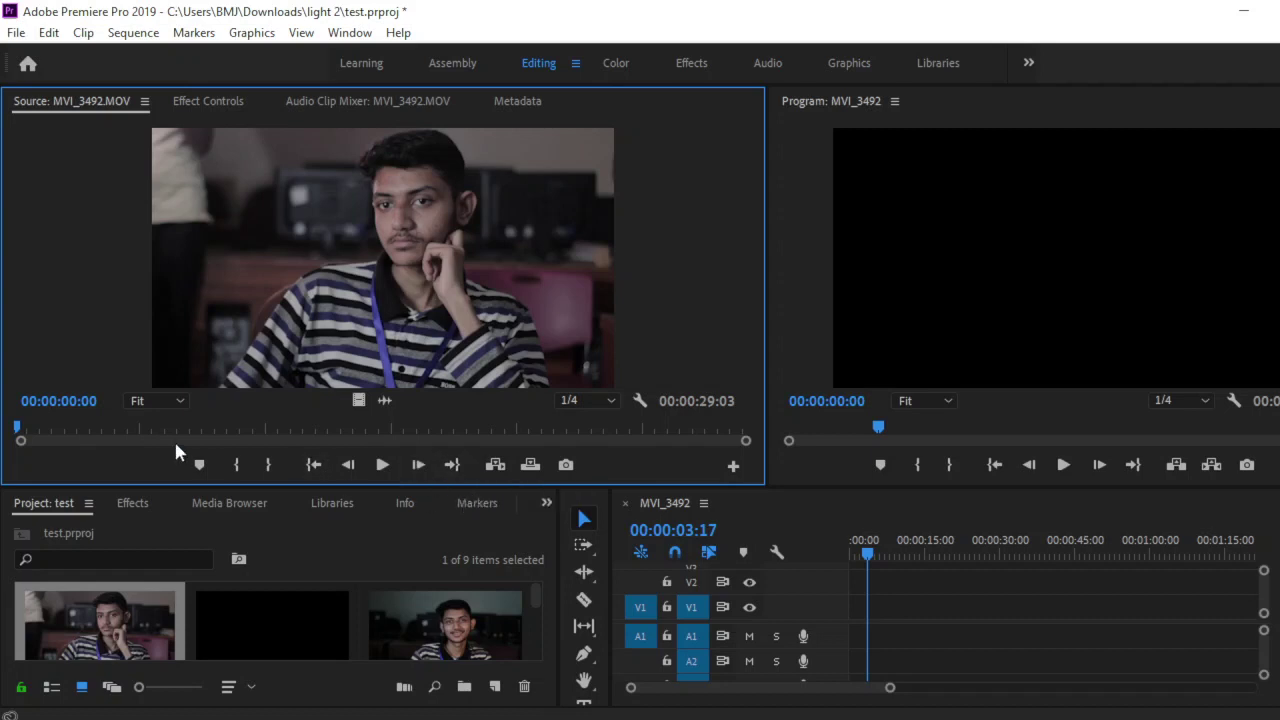
mouse_move(31, 432)
left_mouse_down()
mouse_move(322, 418)
mouse_move(367, 394)
left_mouse_up()
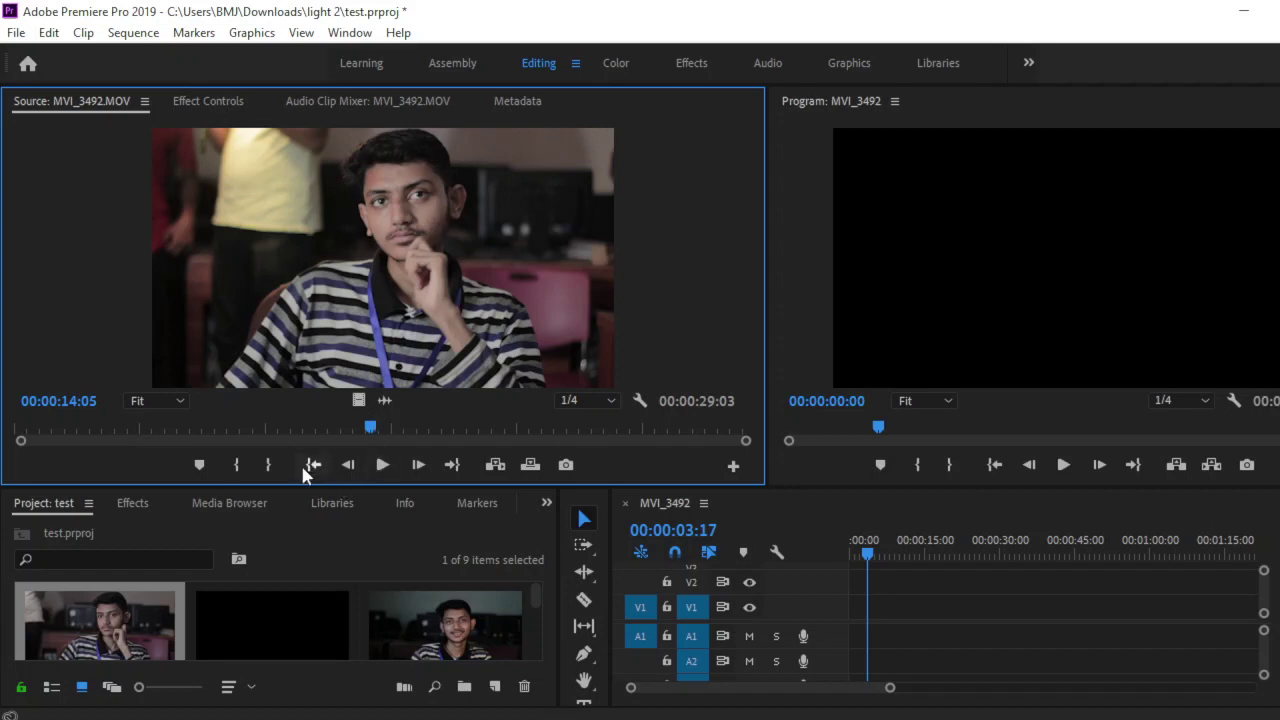
Mark In at 00:00:14:05 and Out at 00:00:23:17 on MVI_3492.MOV, then rebalance the panels
left_click(239, 462)
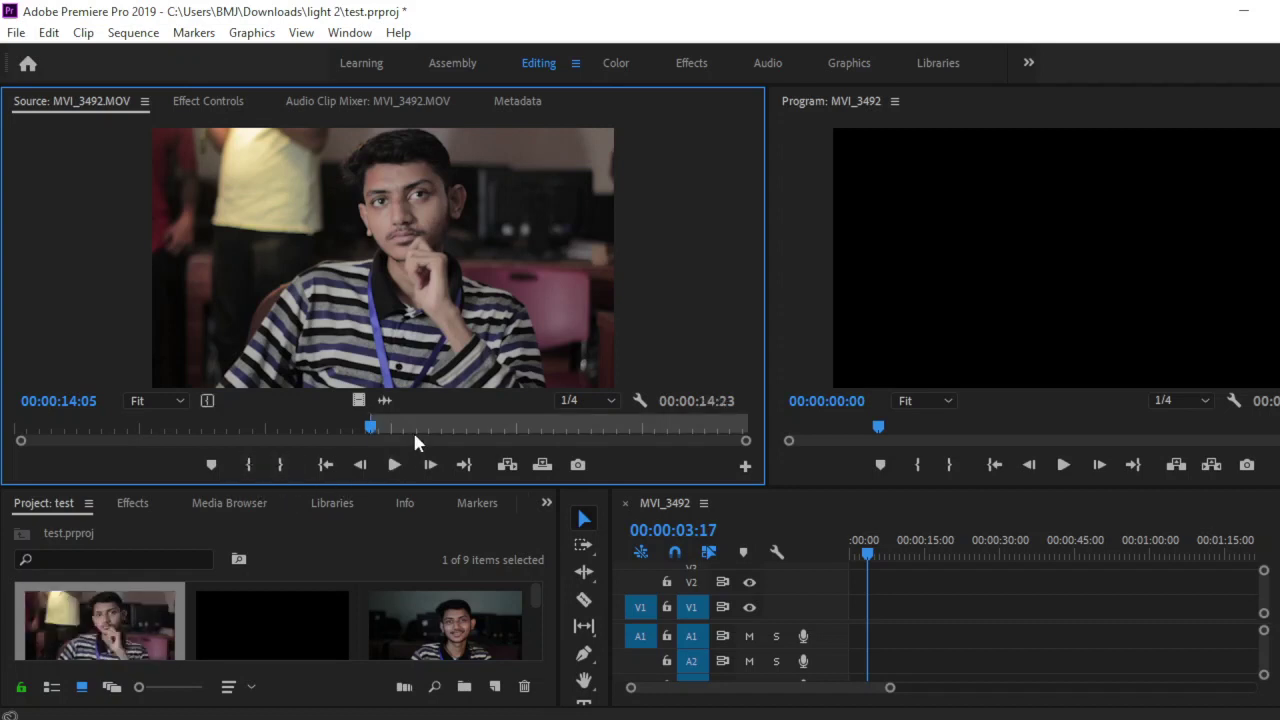
left_click_drag(412, 429, 610, 428)
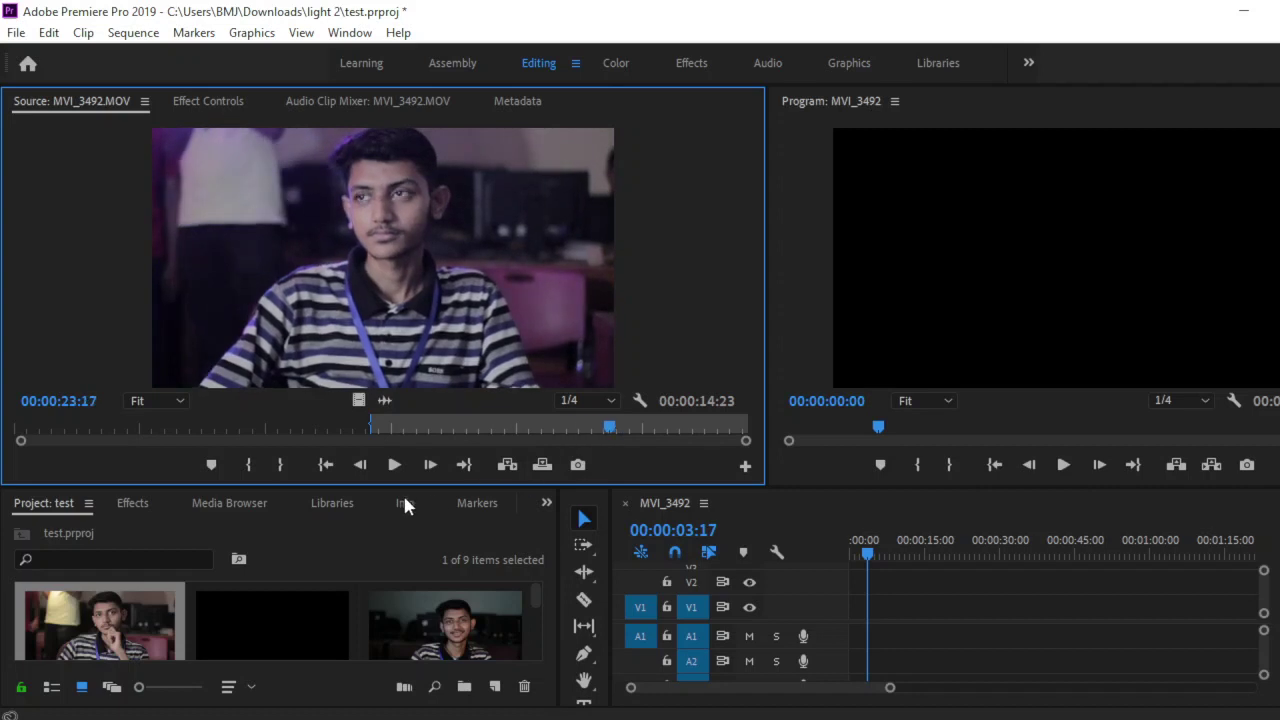
left_click(282, 461)
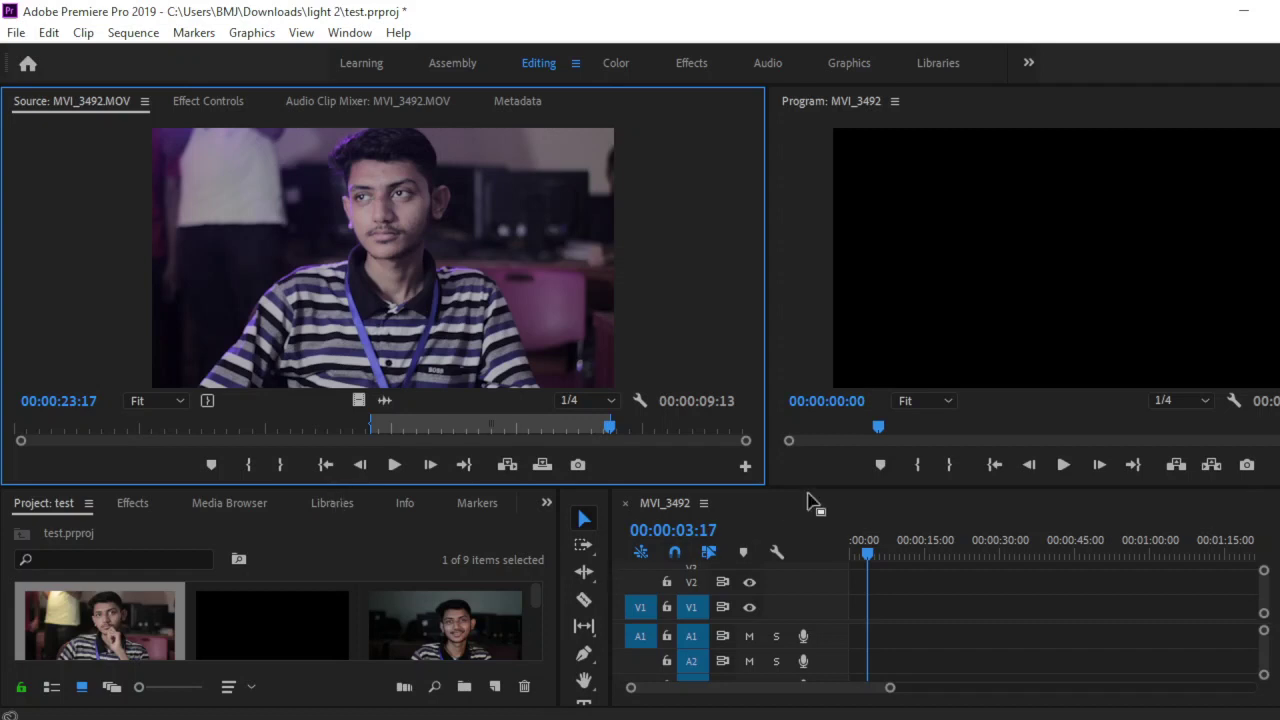
left_click_drag(806, 403, 806, 401)
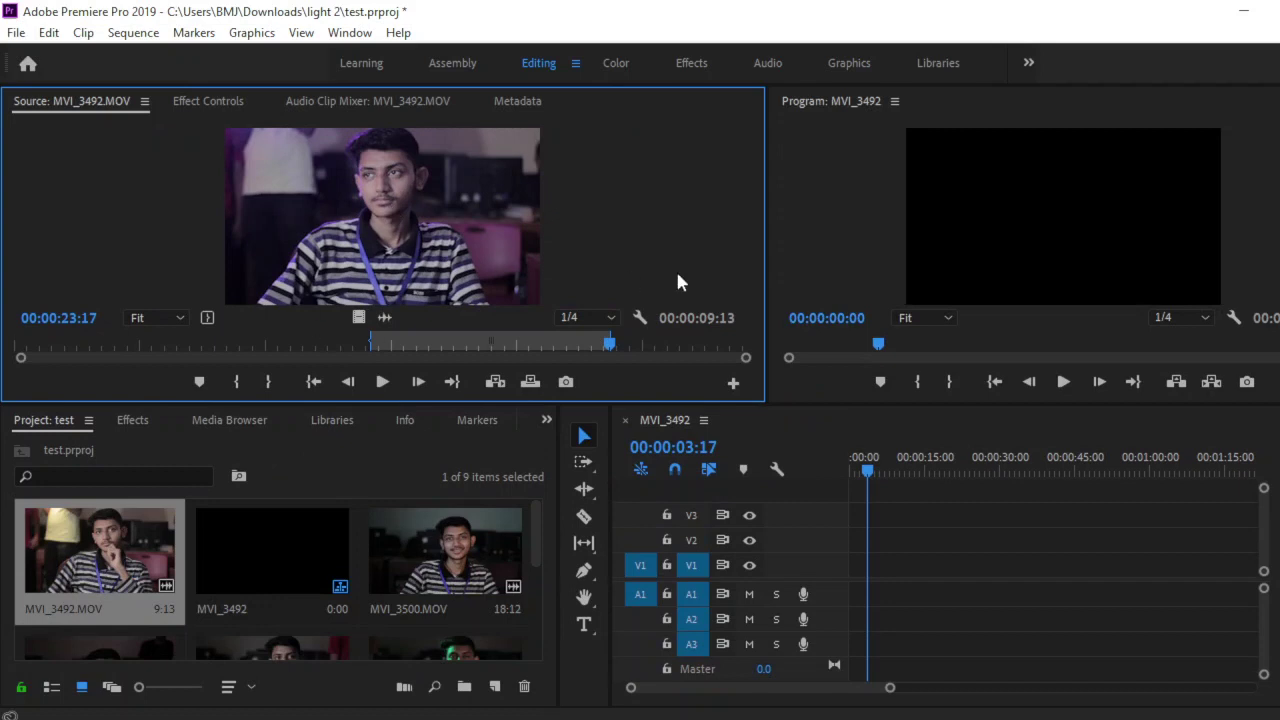
left_click_drag(766, 271, 562, 313)
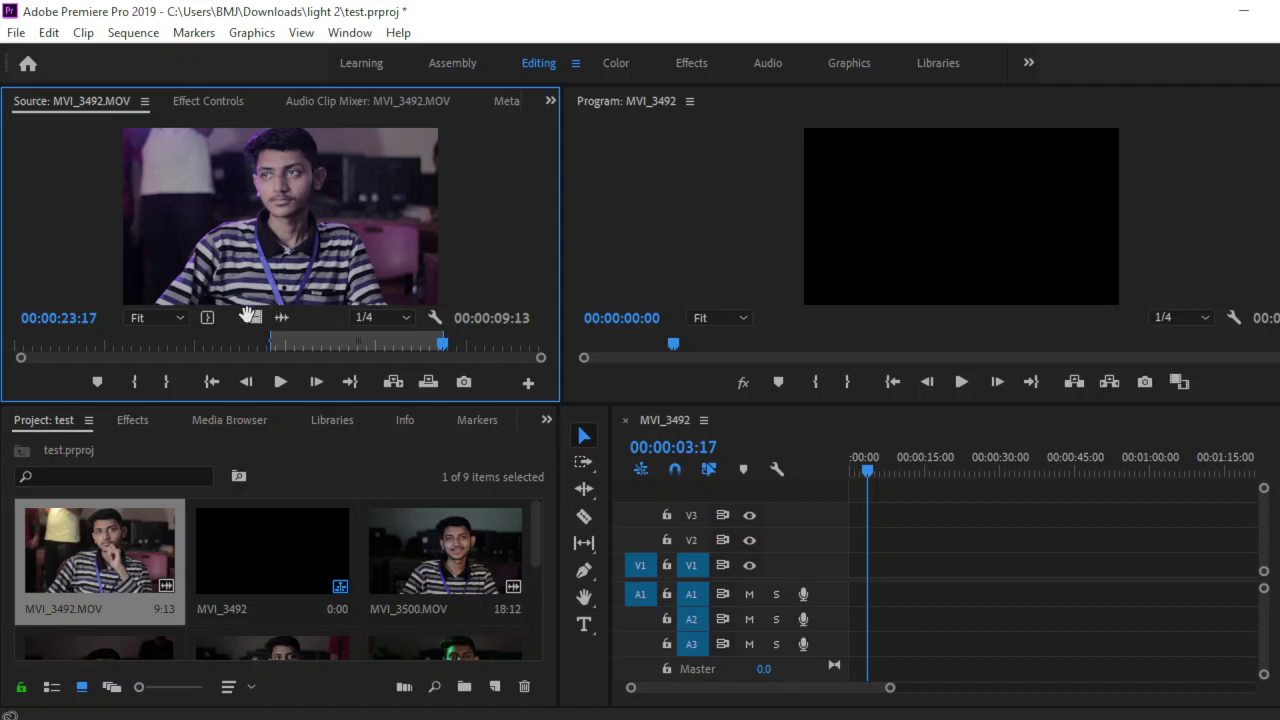
Place the marked range's video on track V1 and its audio on track A1
left_click_drag(251, 316, 820, 565)
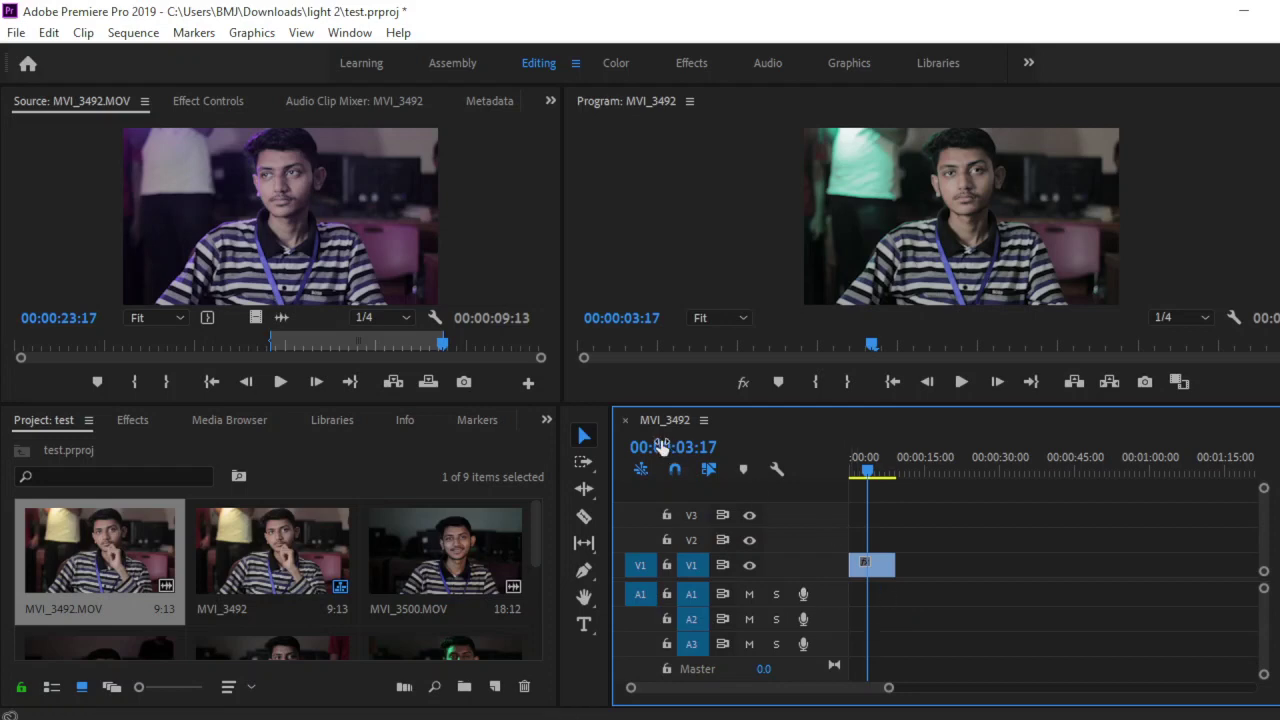
left_click_drag(285, 315, 862, 617)
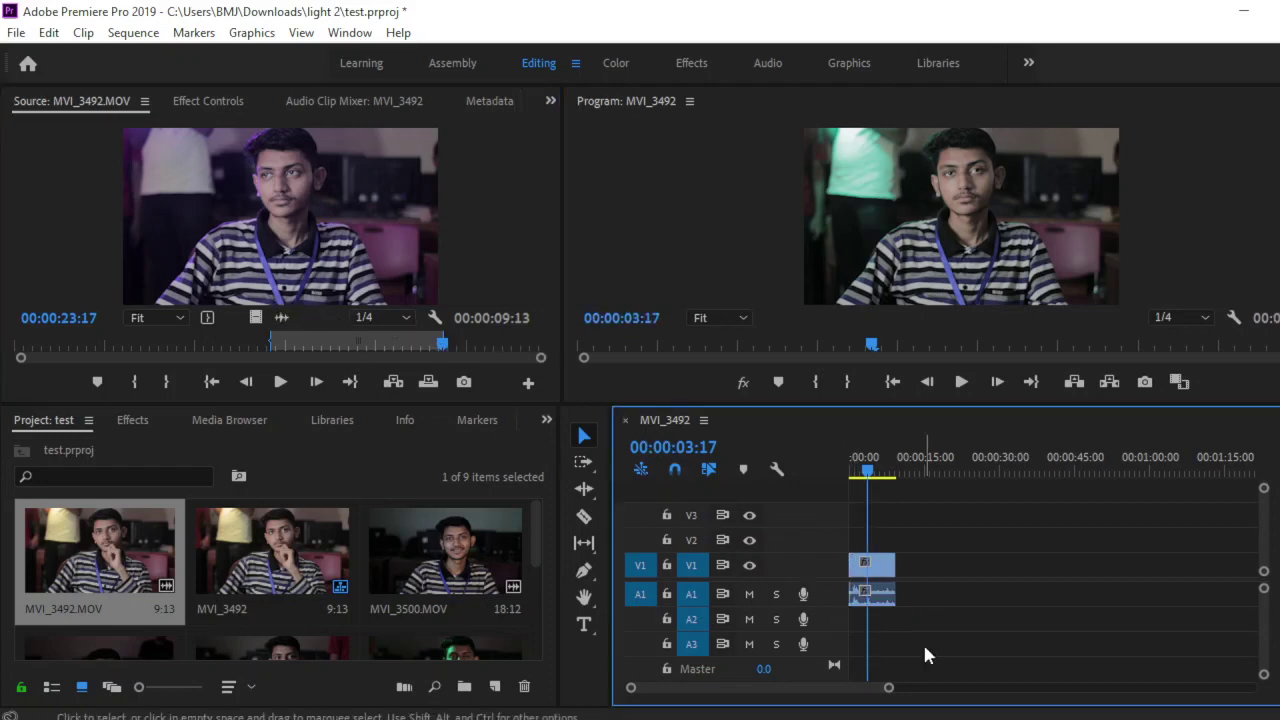
left_click(872, 598)
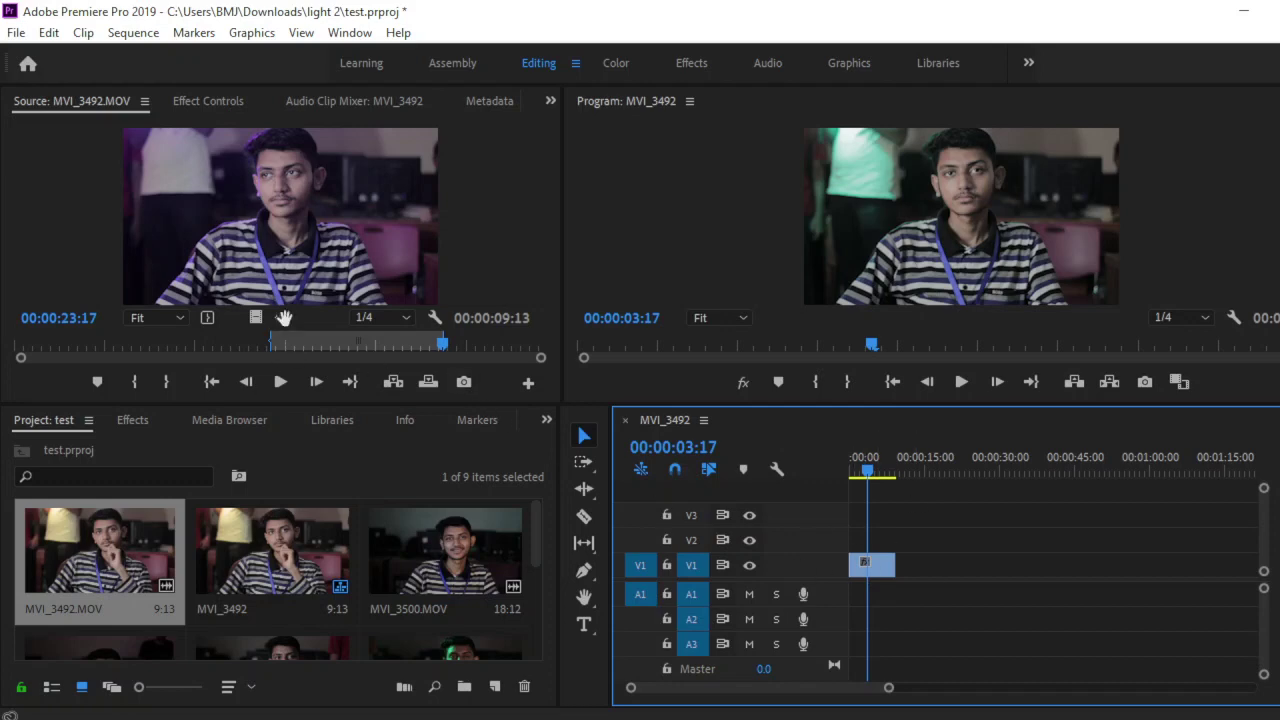
left_click_drag(284, 317, 880, 635)
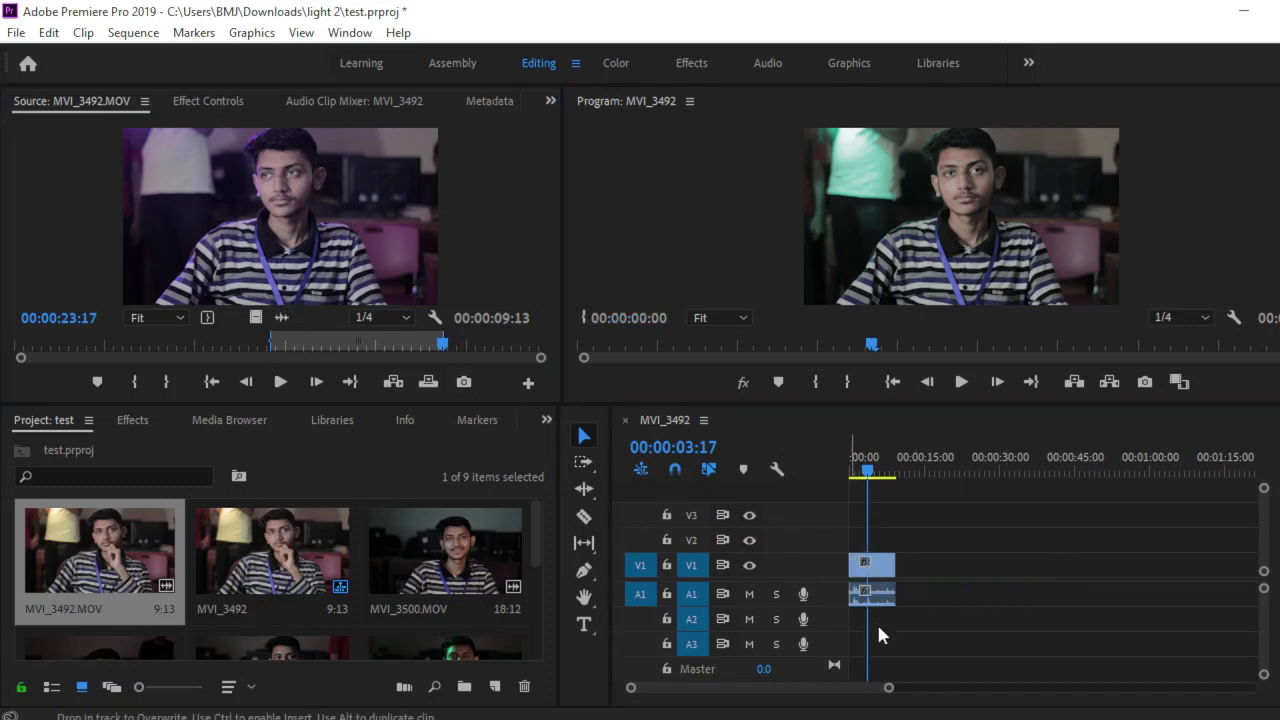
Play the MVI_3492 sequence from its start with system volume turned fully up, then stop
left_click_drag(864, 470, 822, 473)
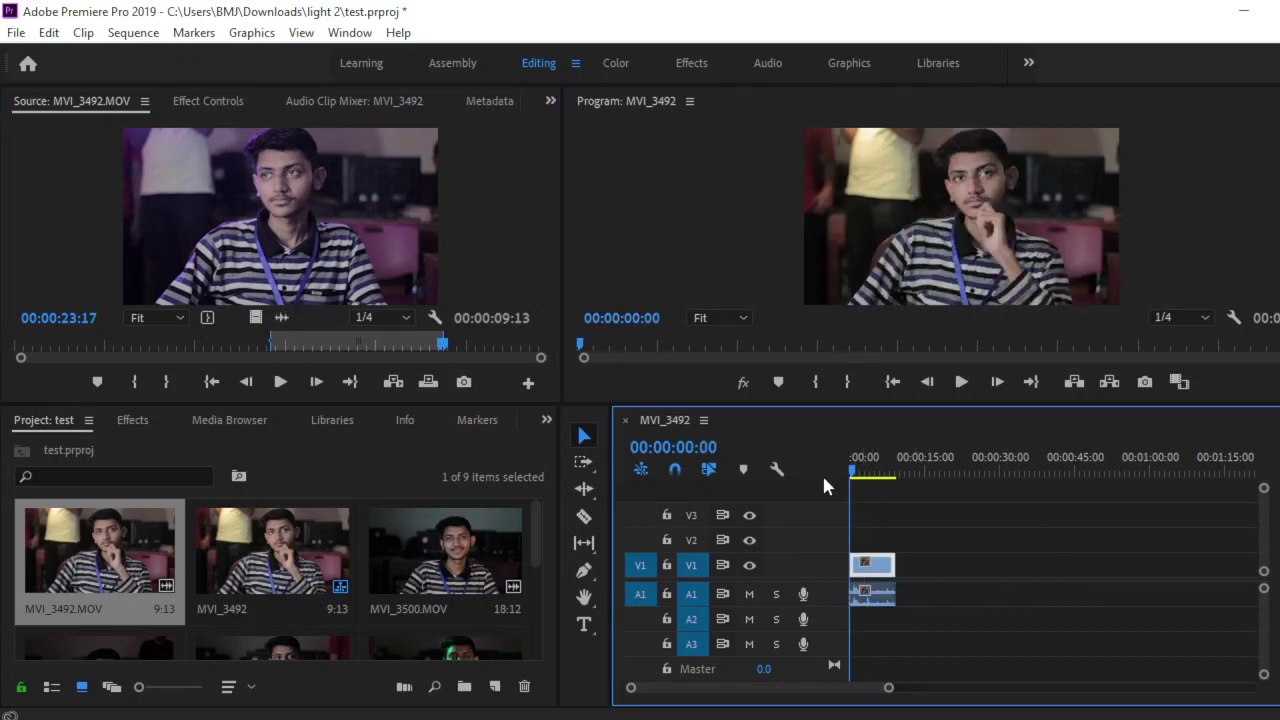
left_click(958, 385)
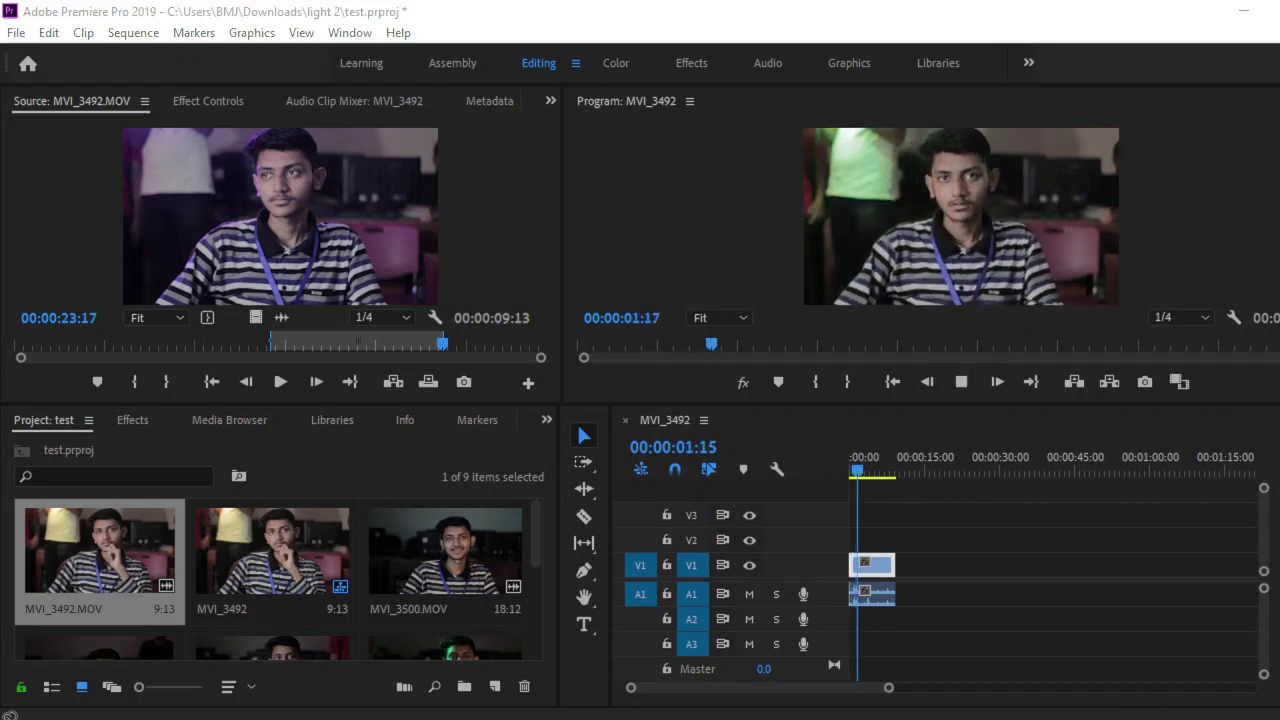
left_click(1183, 703)
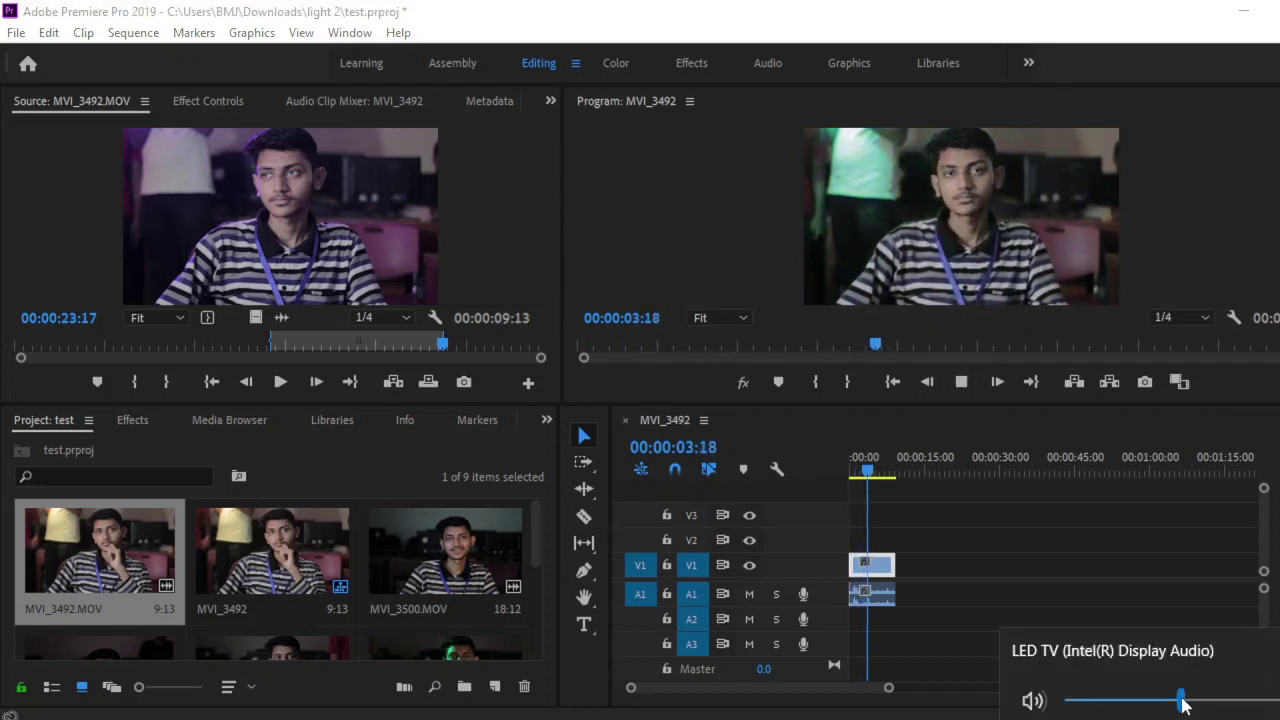
left_click_drag(1183, 703, 1275, 701)
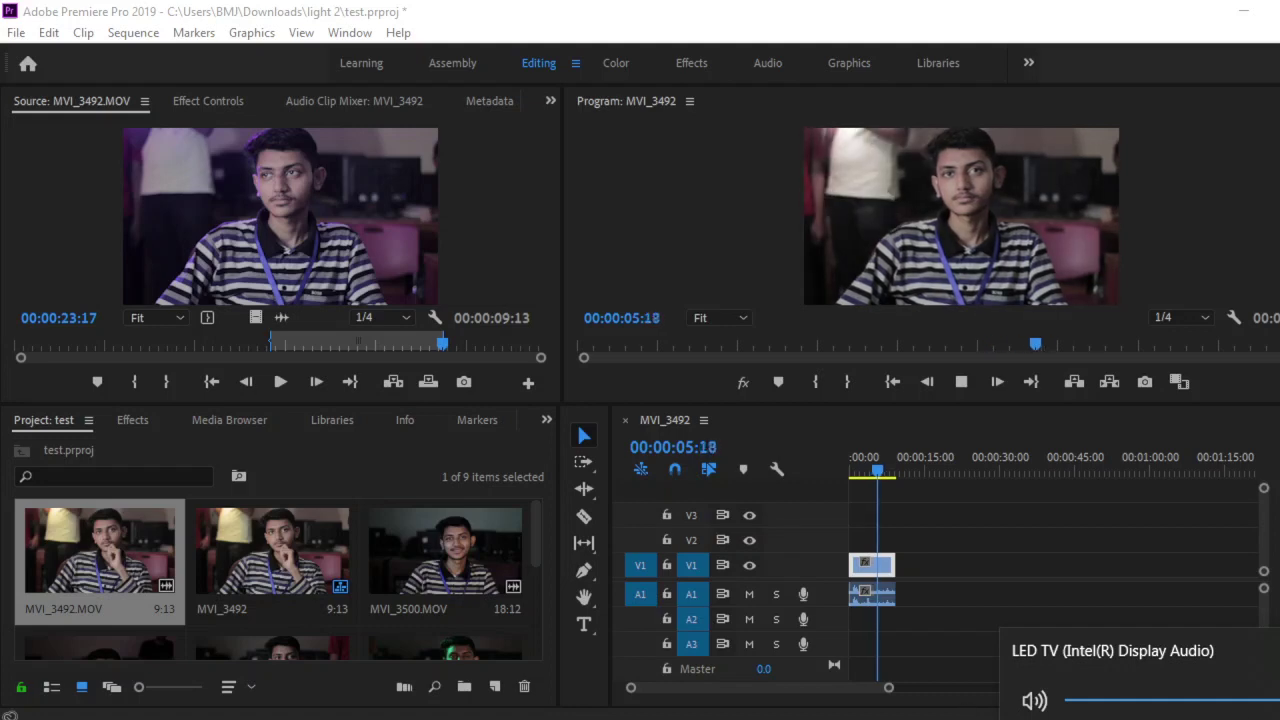
left_click(960, 382)
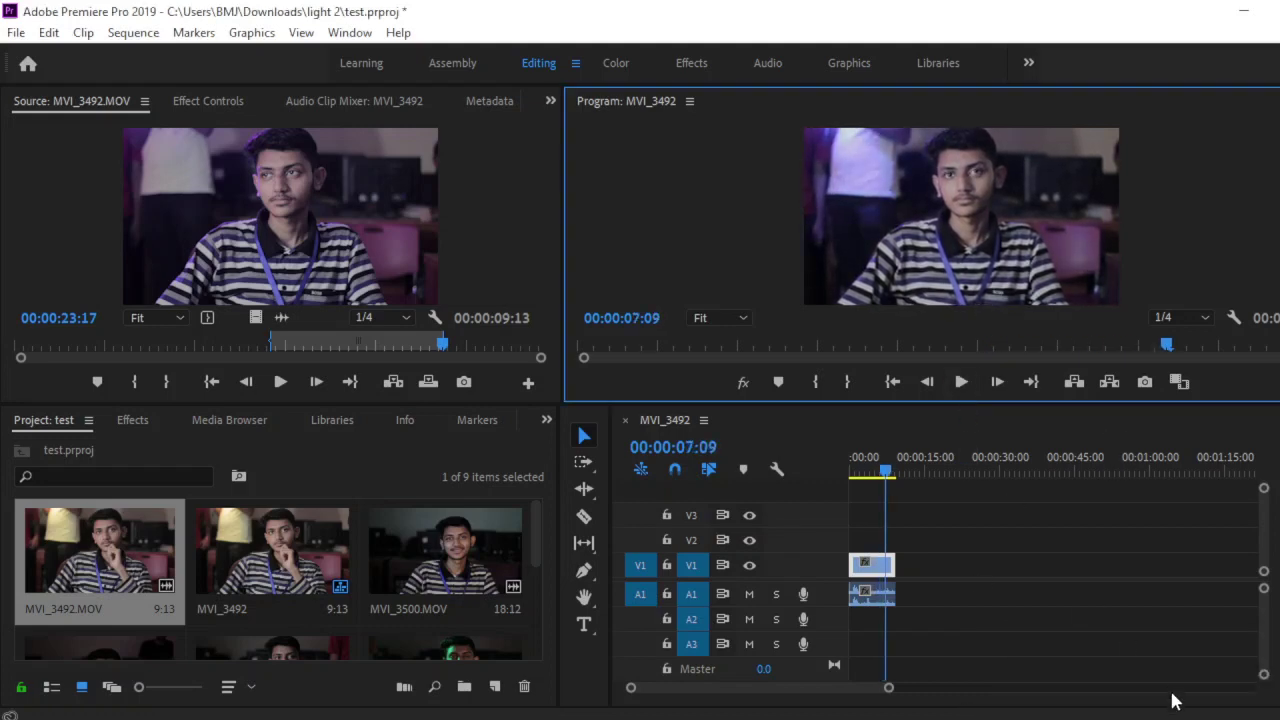
Switch audio output to the speakers and replay the sequence from the start, stopping at 00:00:03:17
left_click(1190, 716)
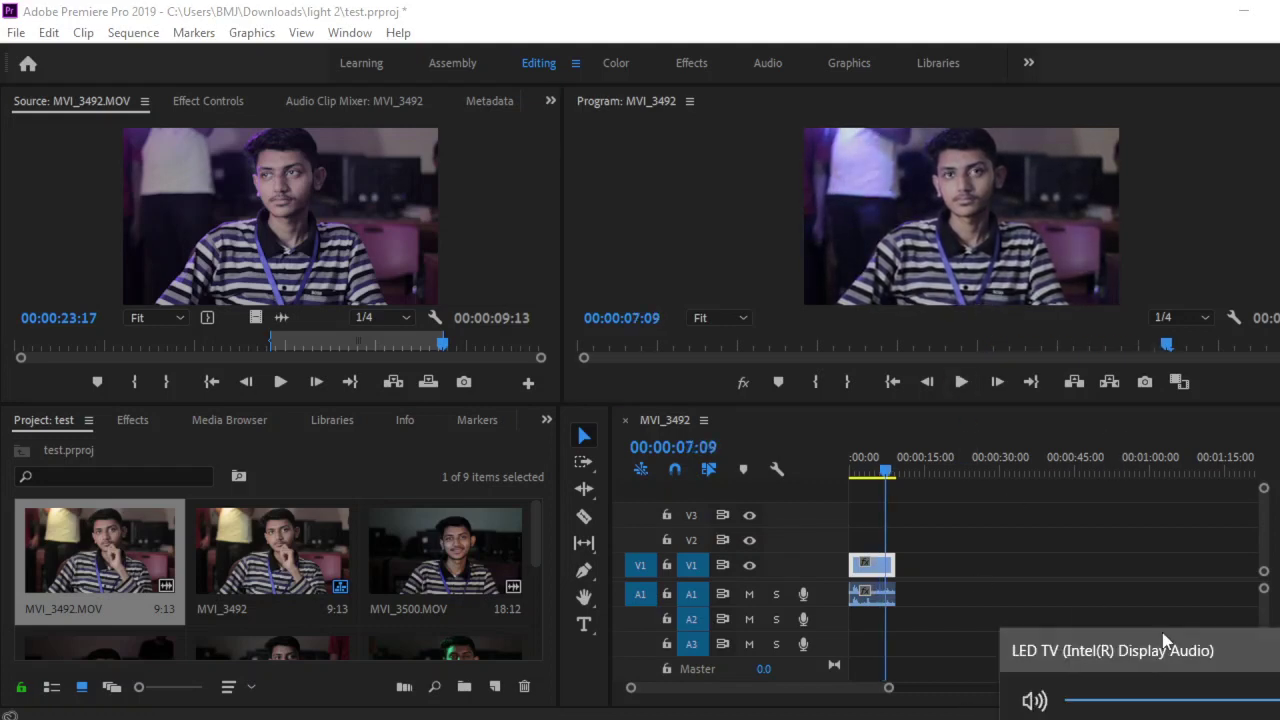
left_click(1165, 645)
left_click(1137, 646)
left_click(950, 389)
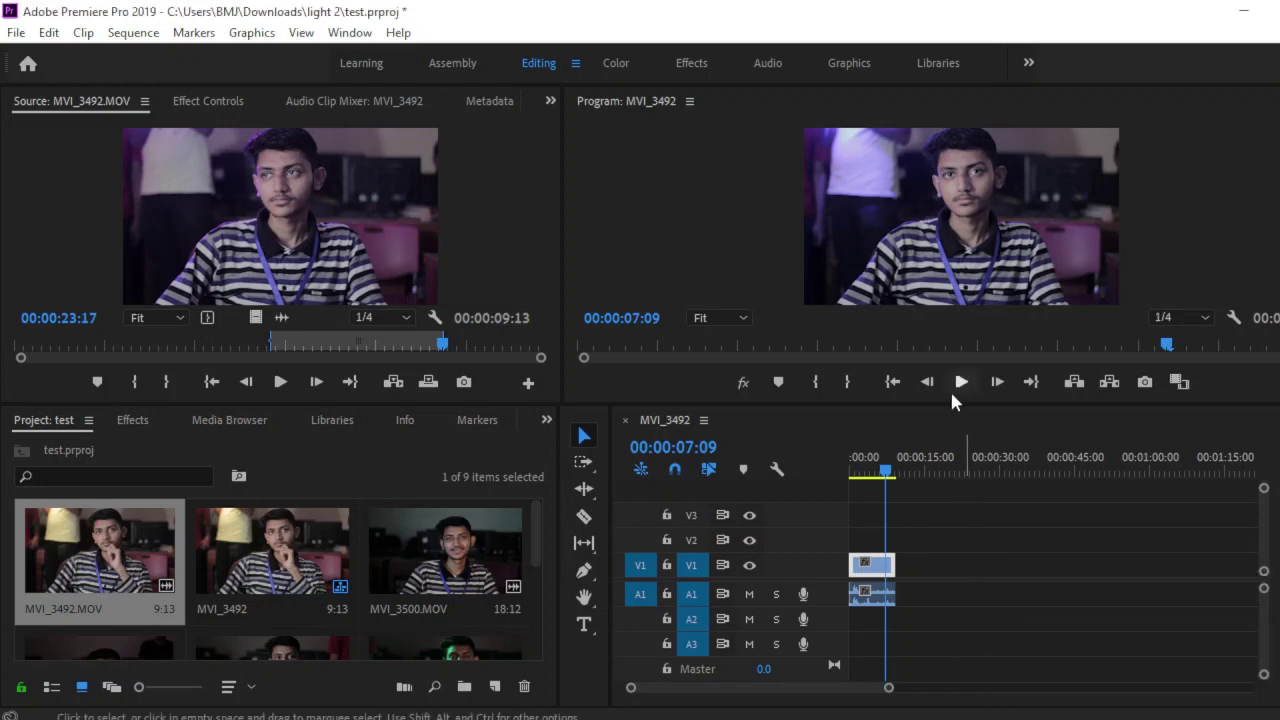
left_click(957, 384)
key("Home")
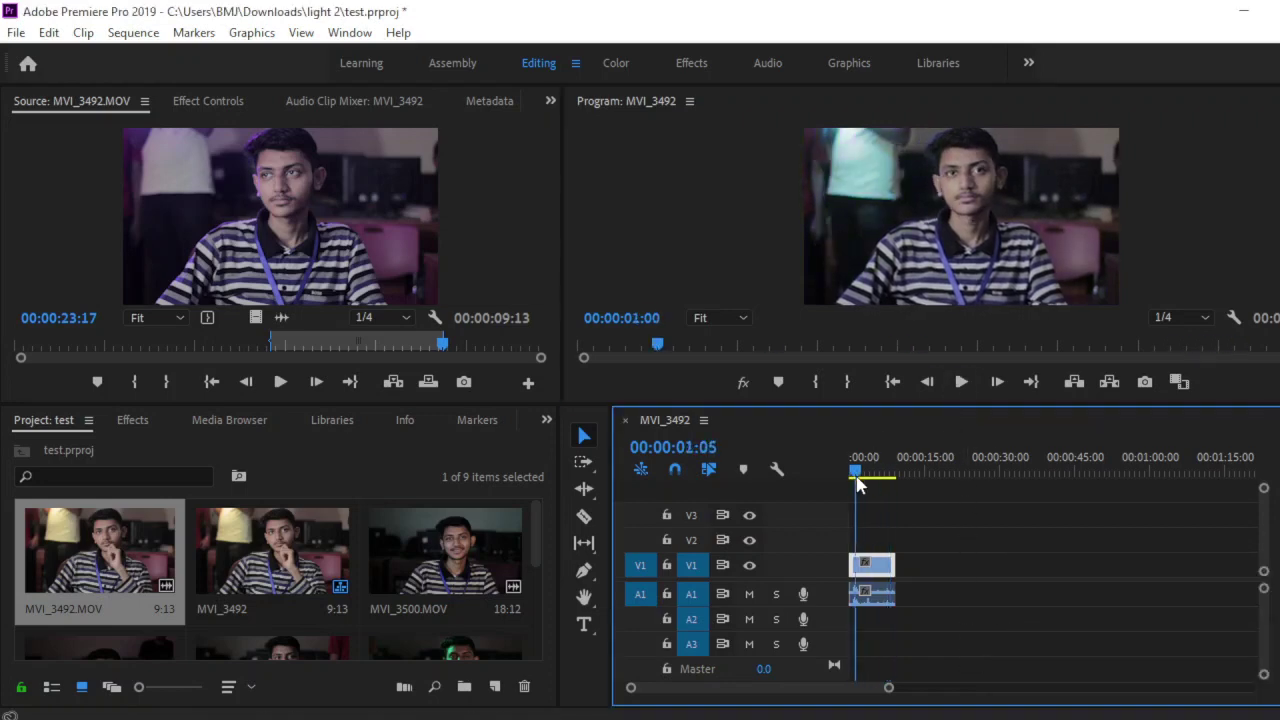
left_click(962, 389)
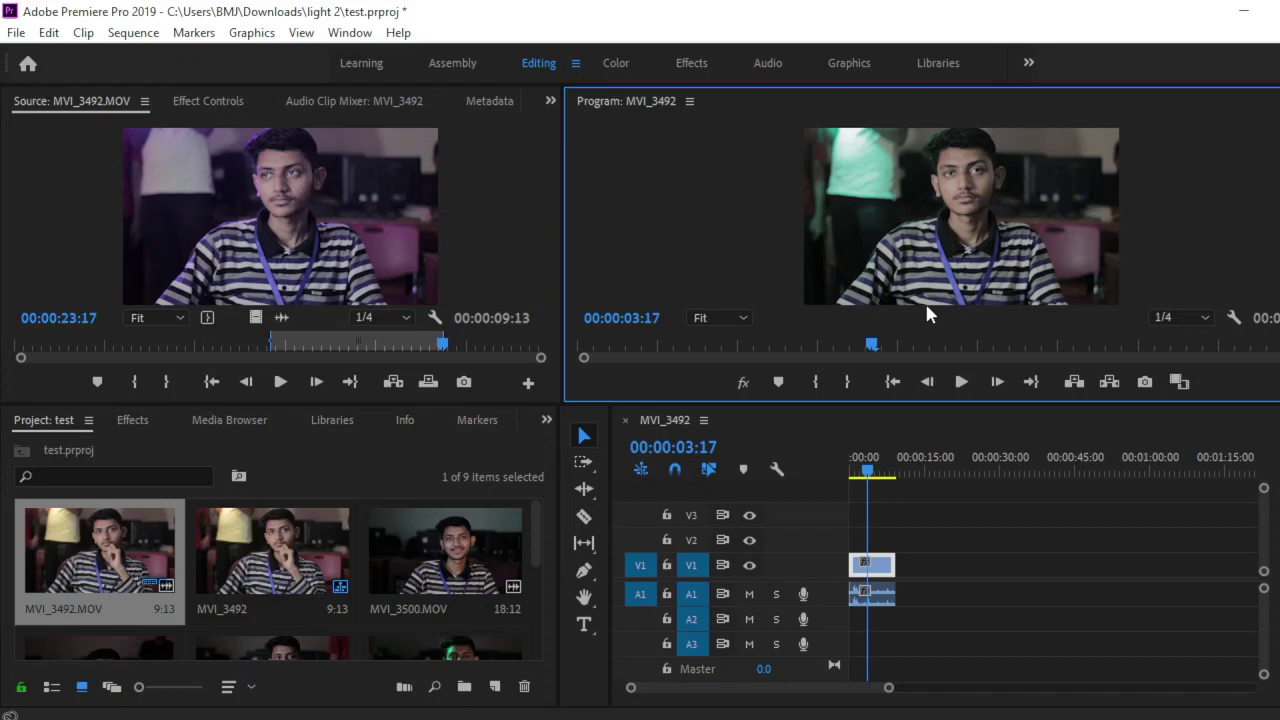
Put the playhead at 00:00:00:00 and zoom the timeline in on the MVI_3492.MOV clip
left_click(850, 470)
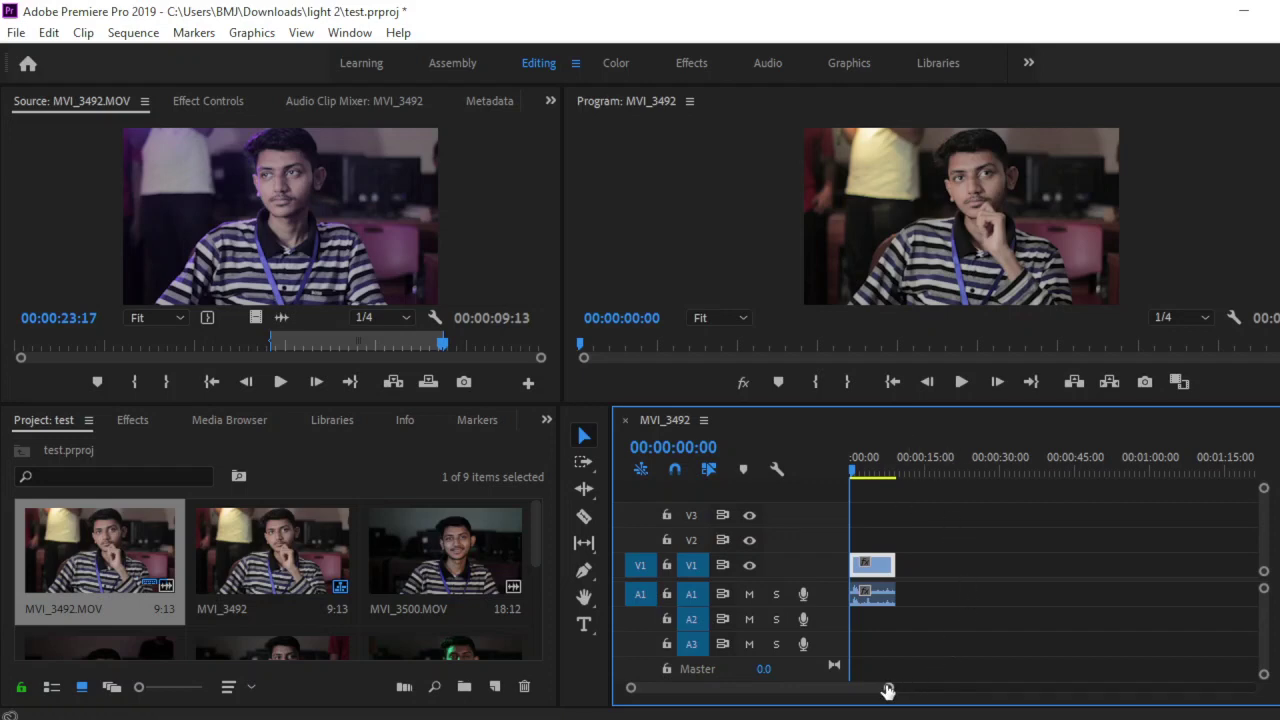
mouse_move(888, 687)
left_mouse_down()
mouse_move(1000, 687)
mouse_move(778, 687)
left_mouse_up()
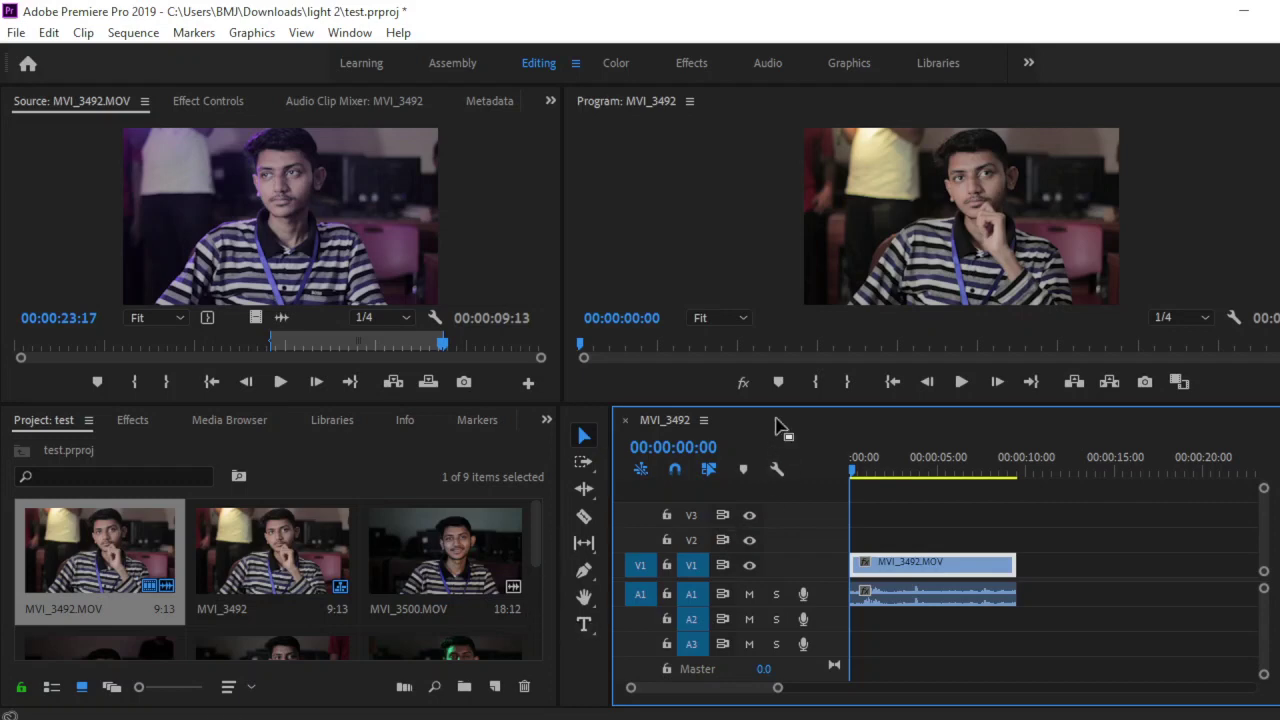
Raise the divider below the monitors to enlarge the timeline and project panels
left_click_drag(776, 407, 773, 345)
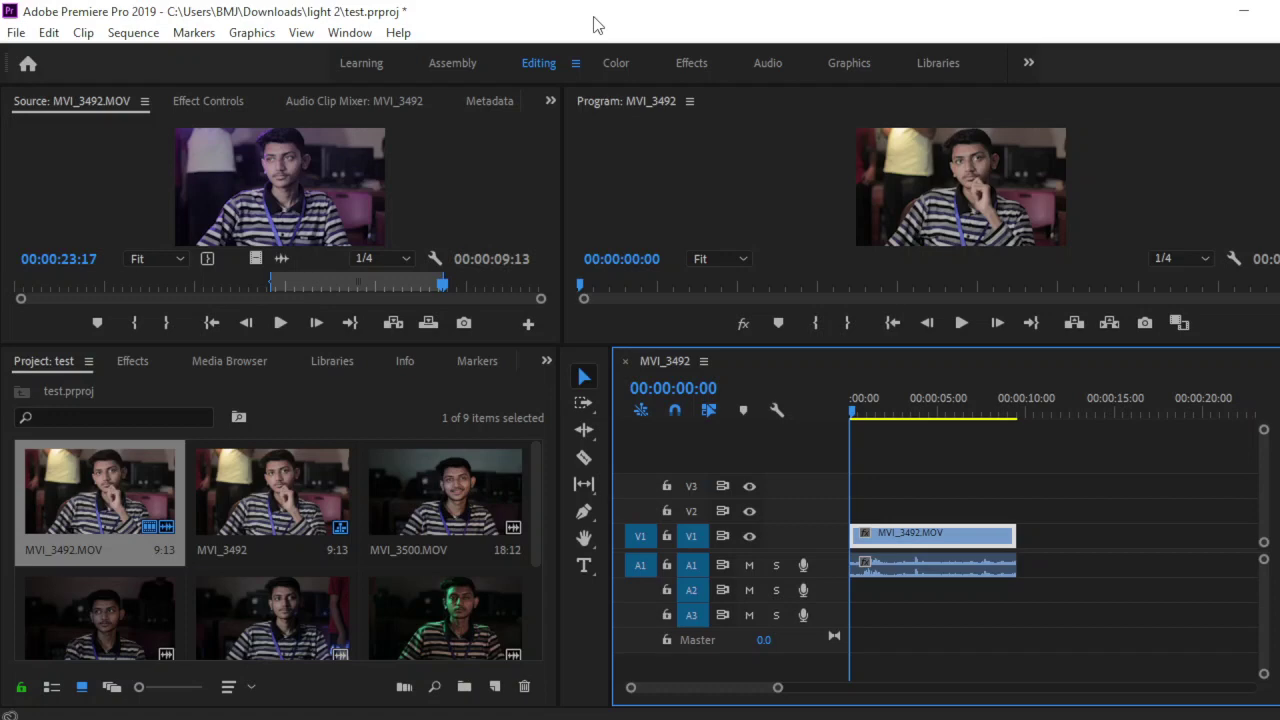
In Chrome, clear the storyboard image query and switch to the All web results
key("alt+Tab")
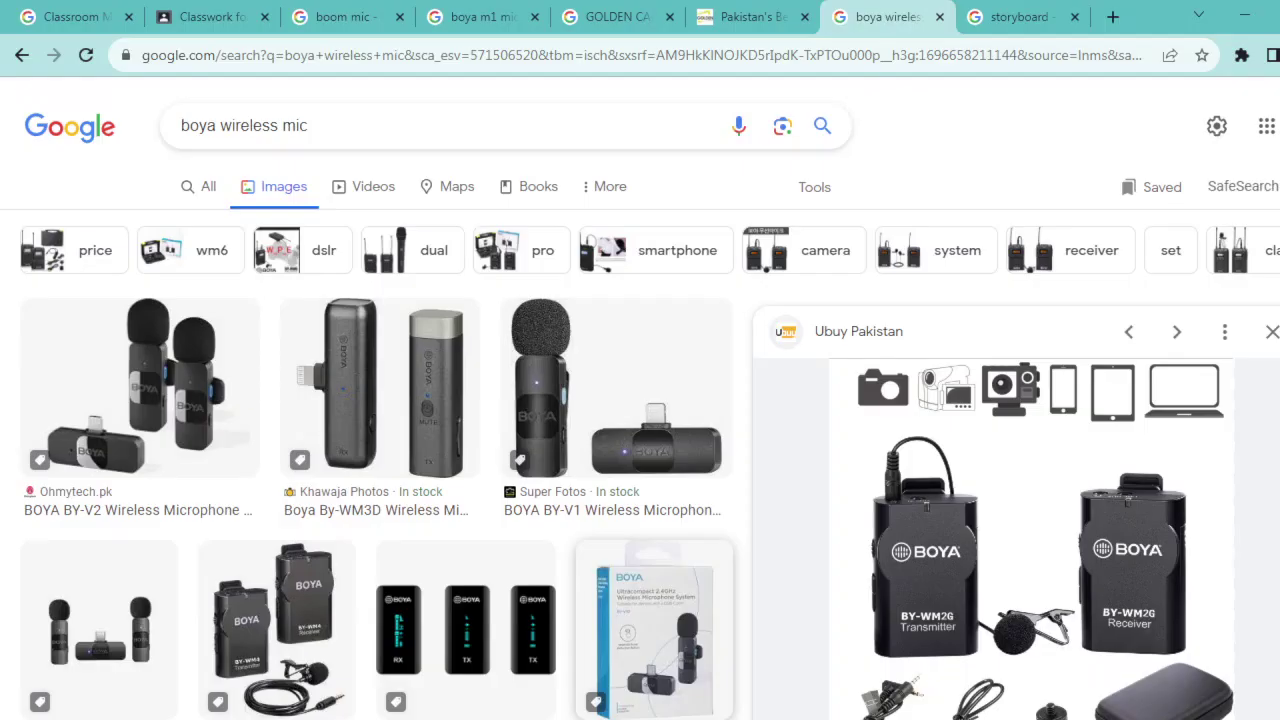
left_click(985, 17)
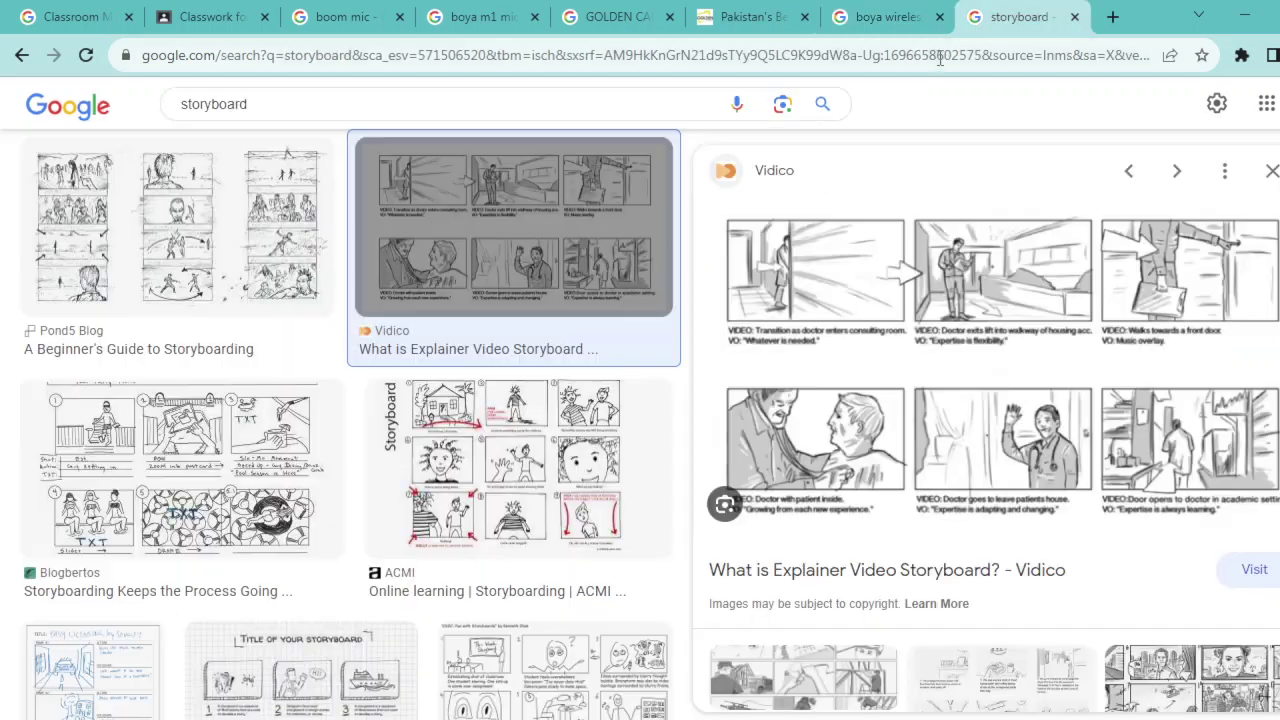
left_click_drag(272, 103, 182, 113)
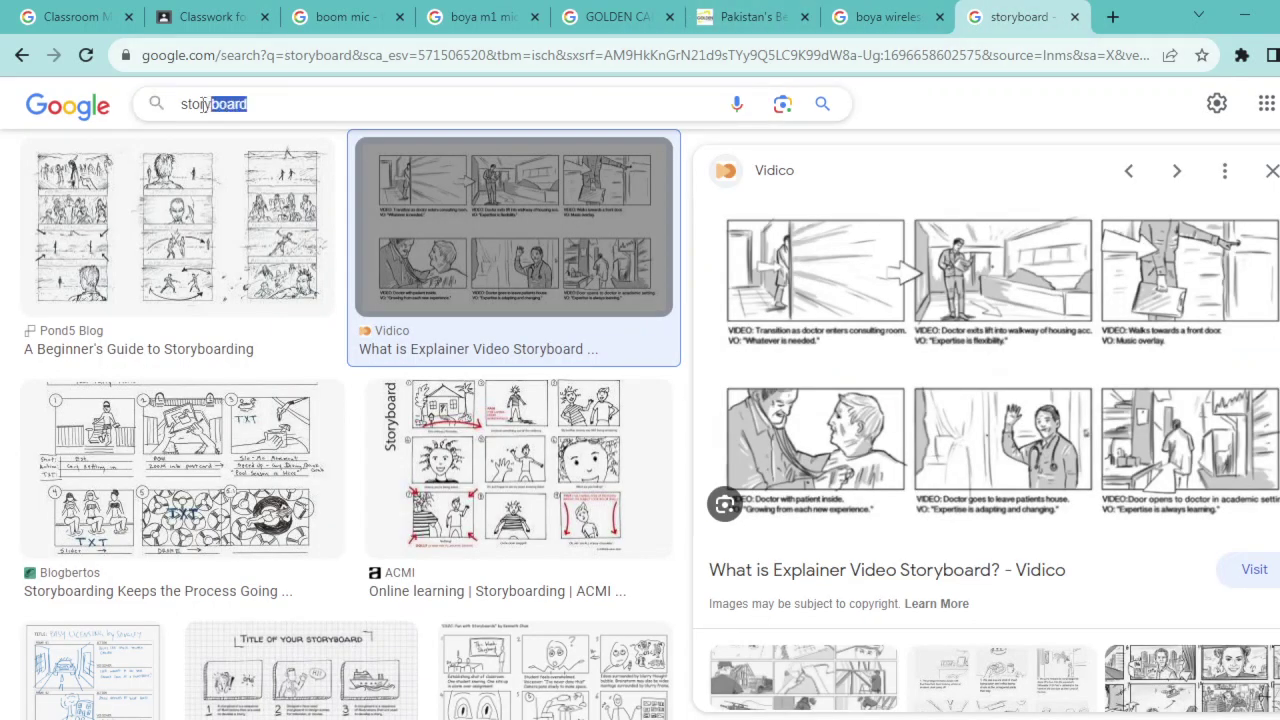
key("BackSpace")
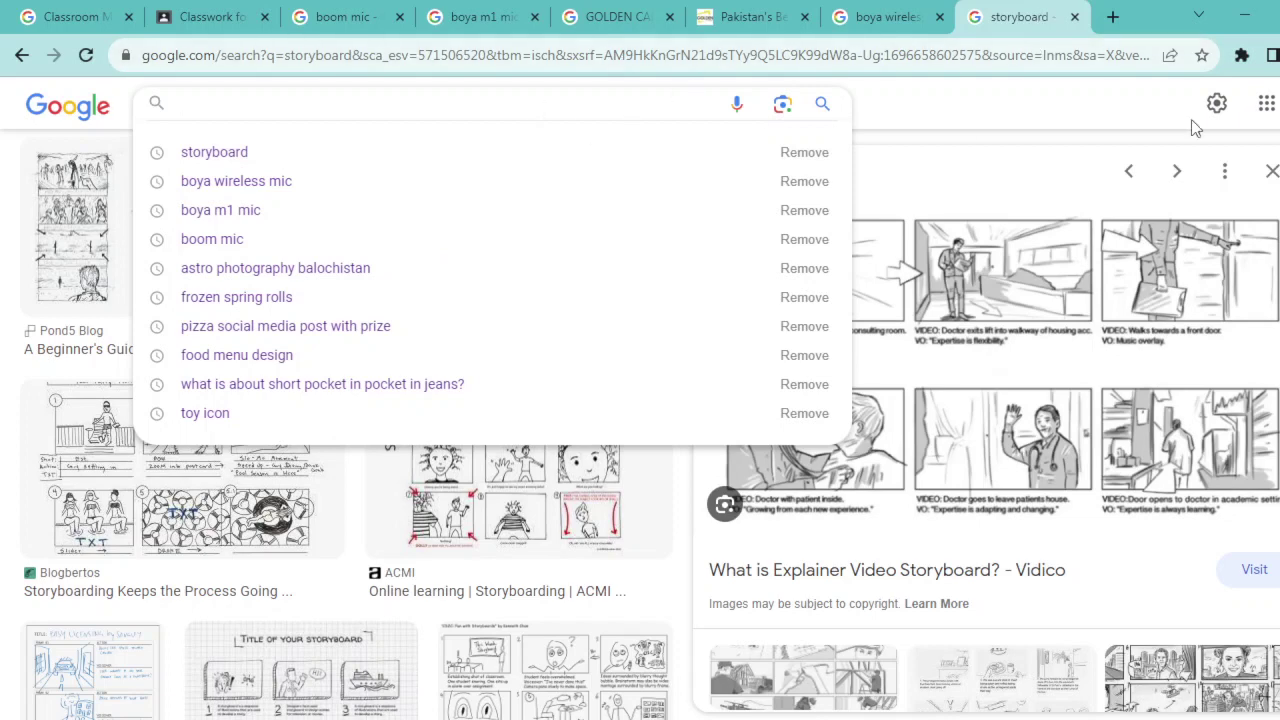
left_click(1110, 125)
scroll(213, 236, "up", 2)
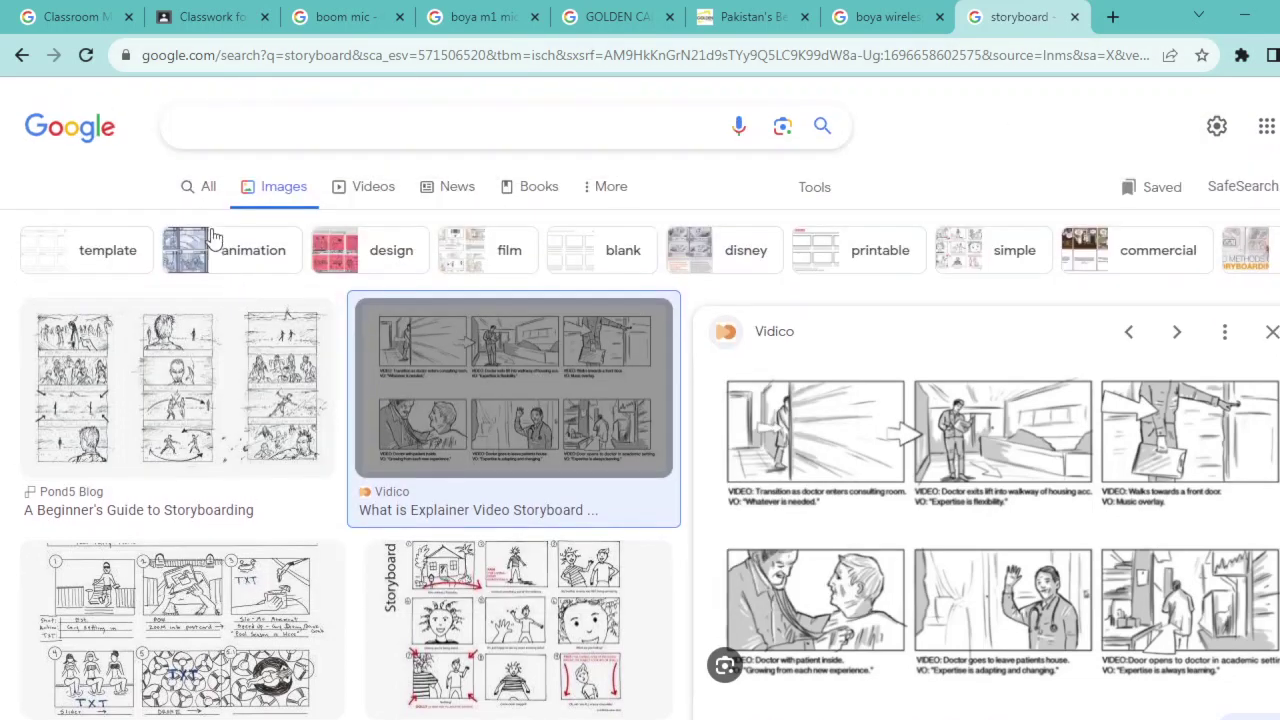
left_click(206, 188)
Replace the search query with 'youtube' and run the Google search
left_click(210, 128)
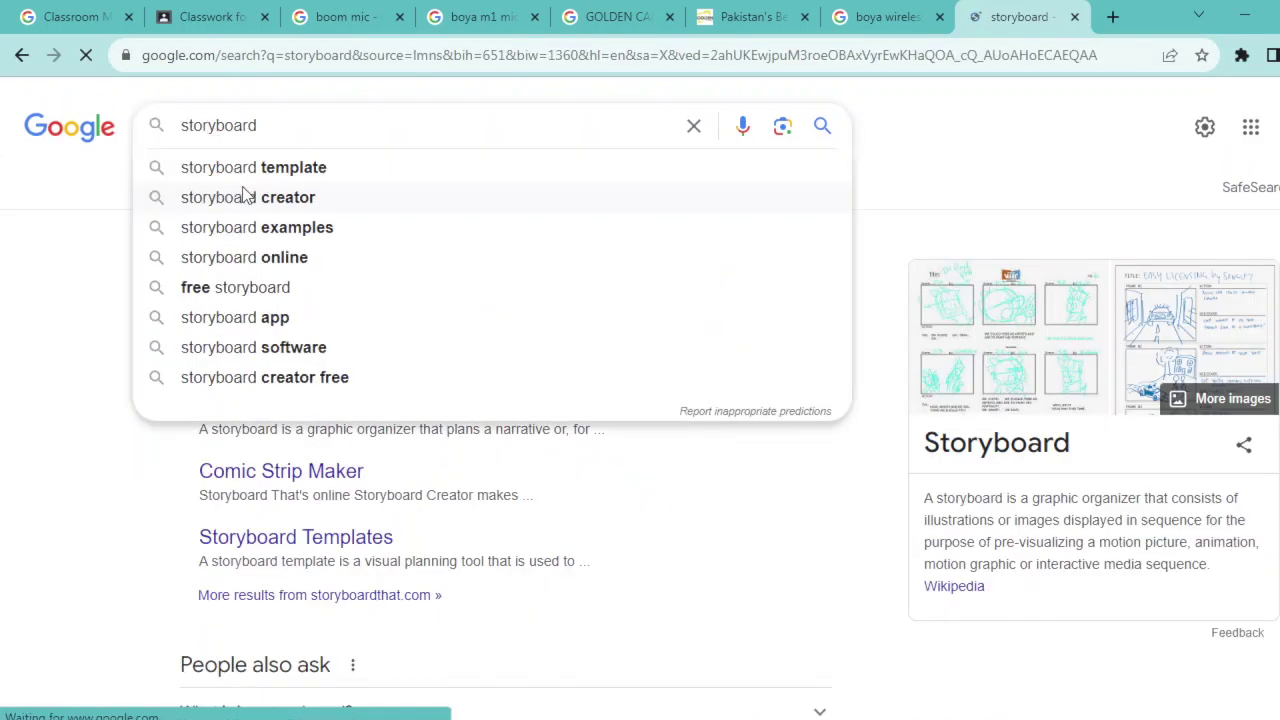
key("BackSpace")
key("BackSpace")
key("End")
key("BackSpace")
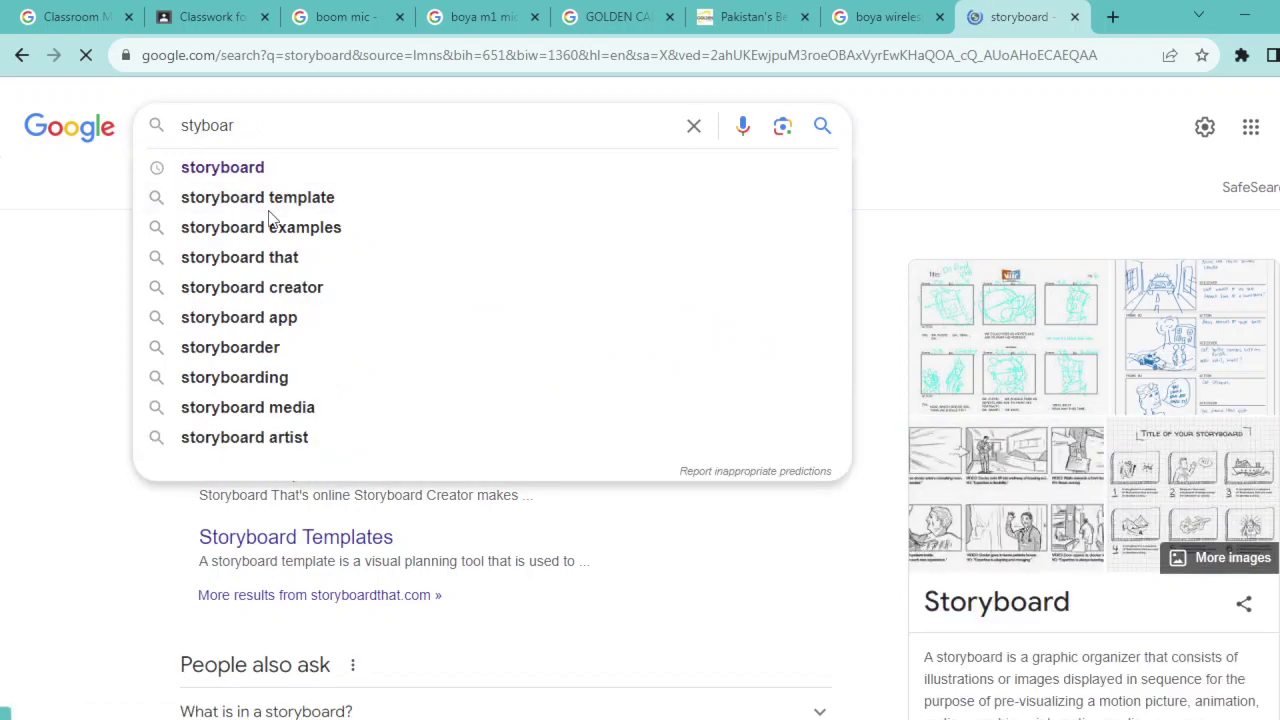
key("ctrl+a")
key("BackSpace")
type("youtub")
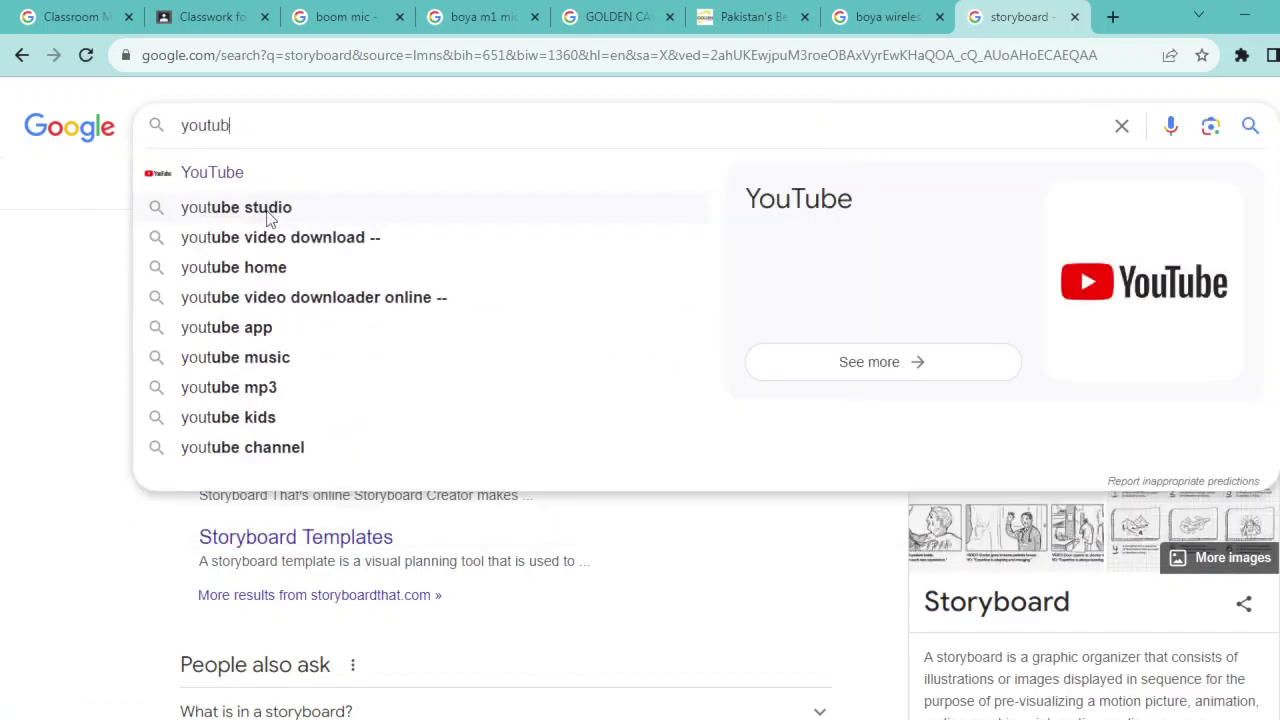
type("e")
key("Return")
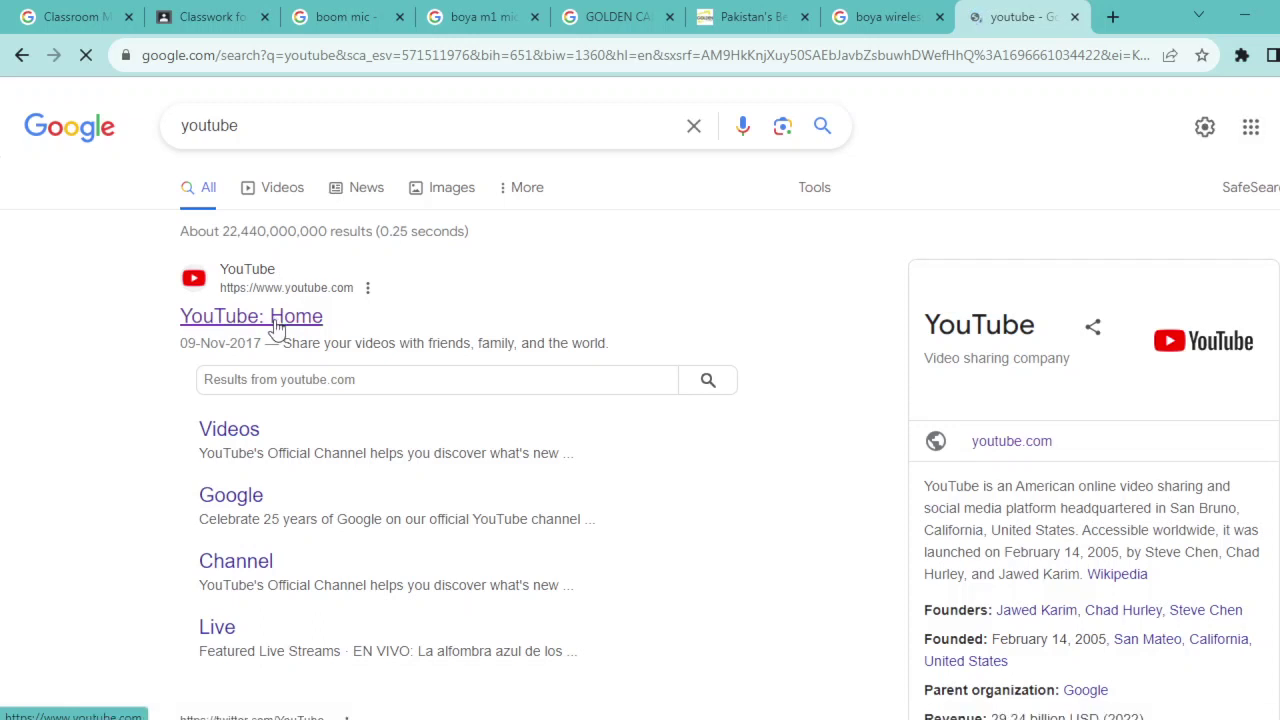
Go to the YouTube home page and search for 'baso and fezo'
left_click(276, 330)
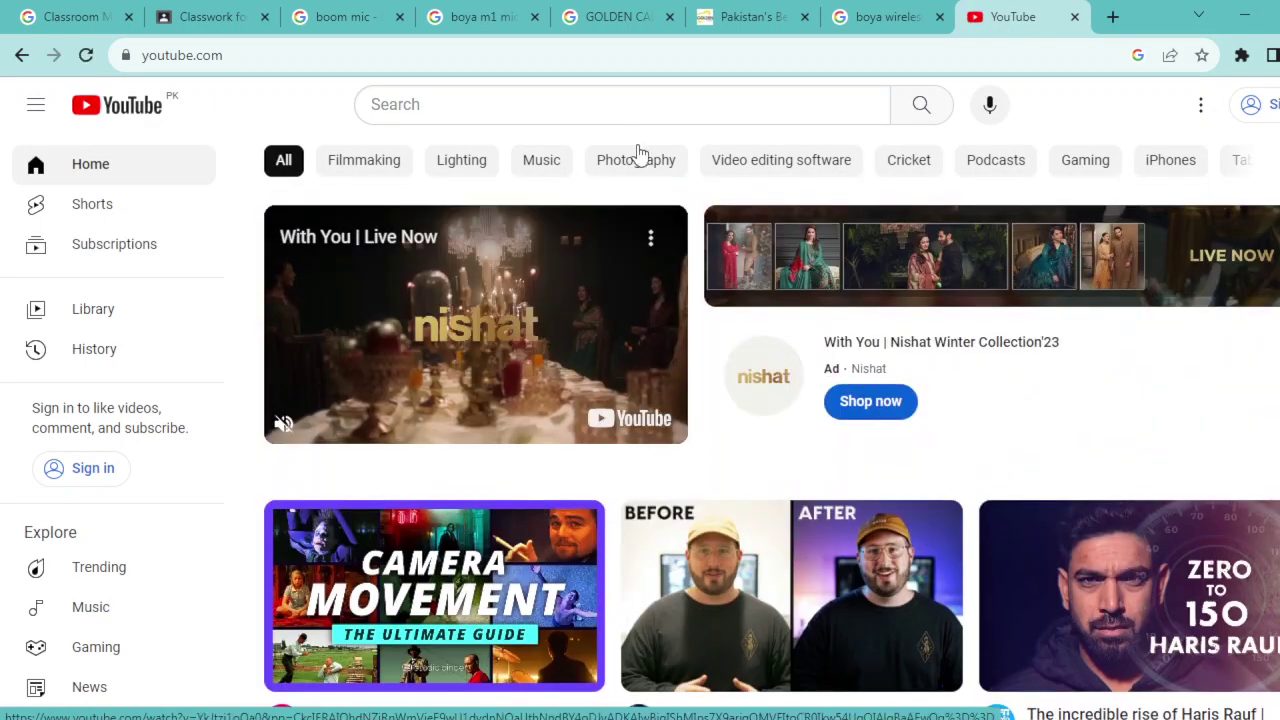
left_click(577, 106)
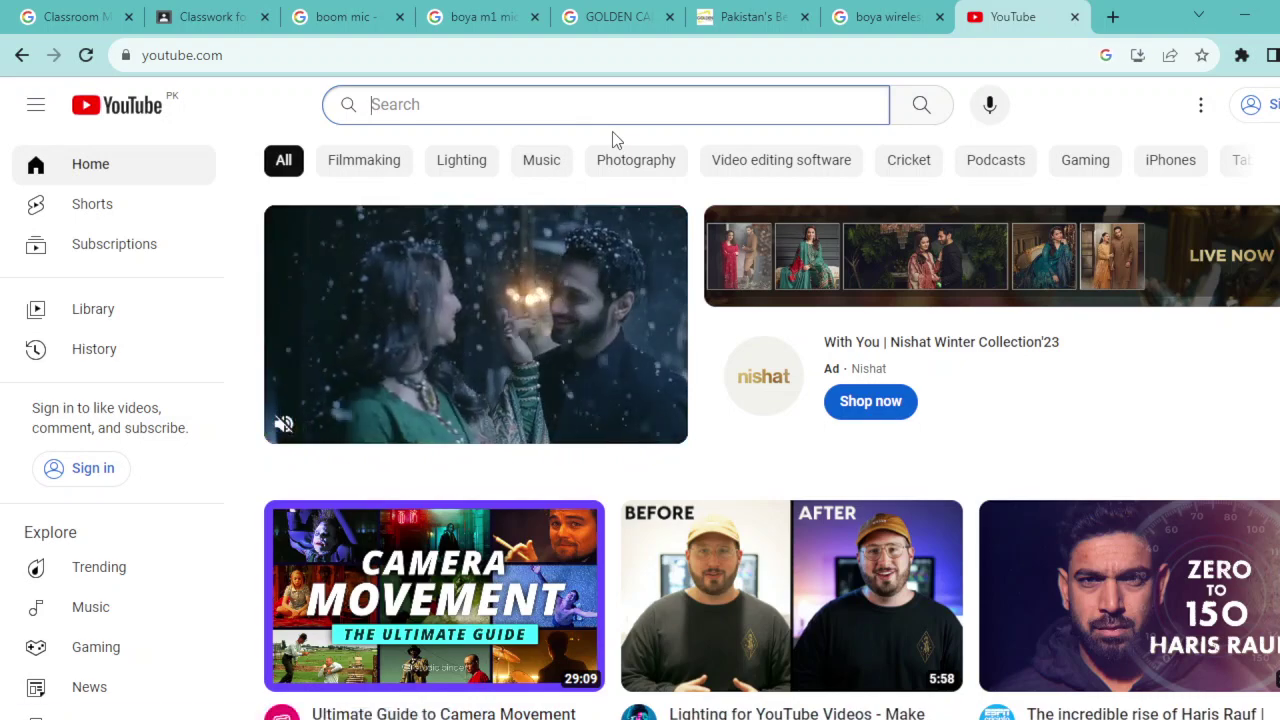
type("baso amnd=")
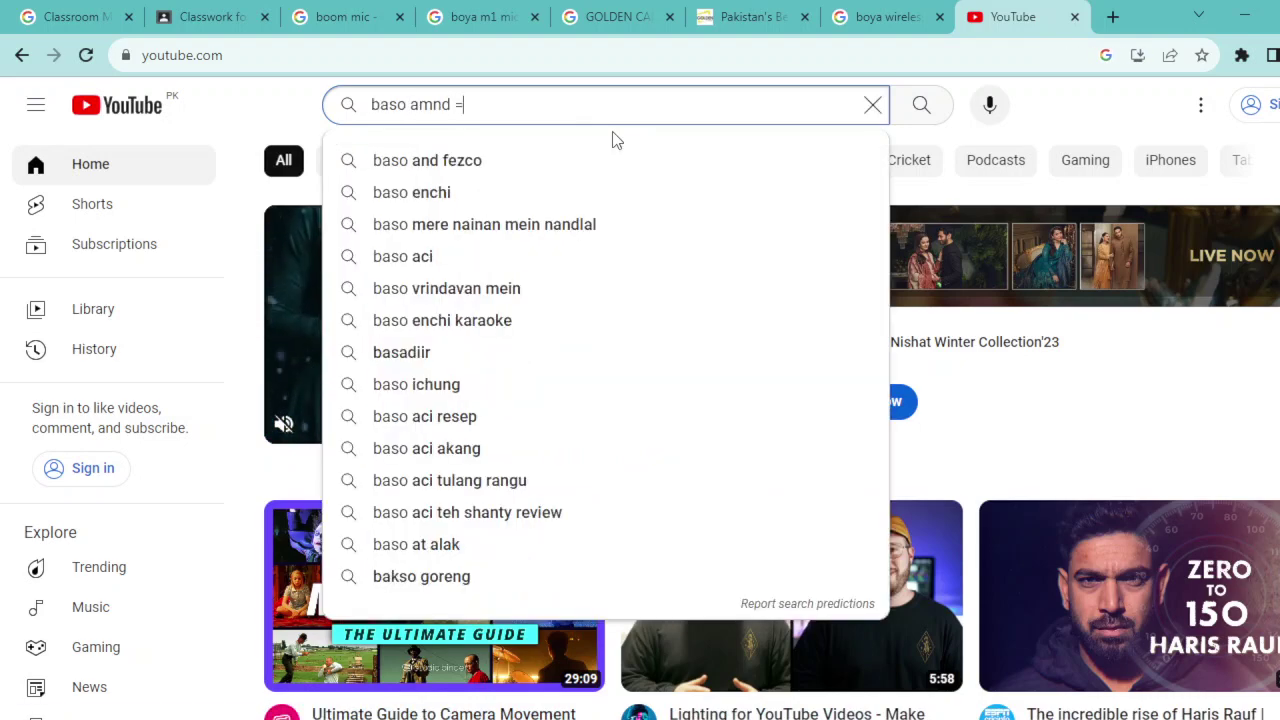
type("==")
key("BackSpace")
key("BackSpace")
key("BackSpace")
key("BackSpace")
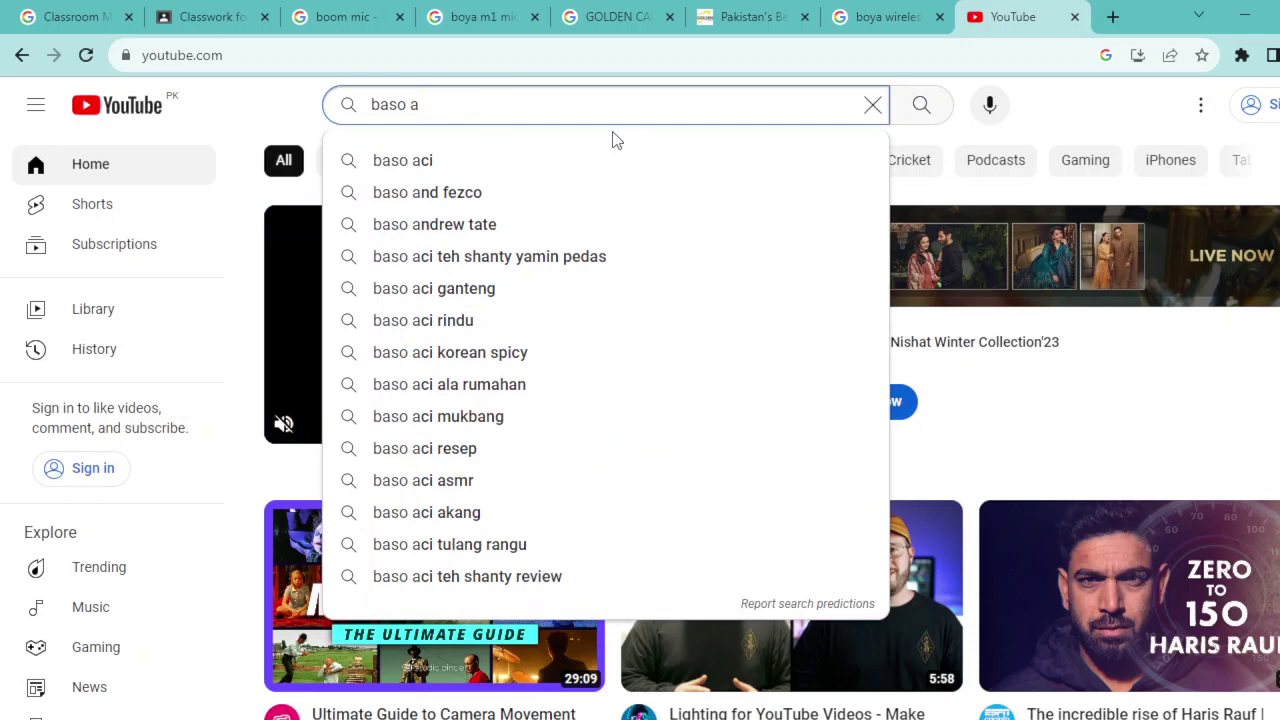
type("nd fezo")
key("Return")
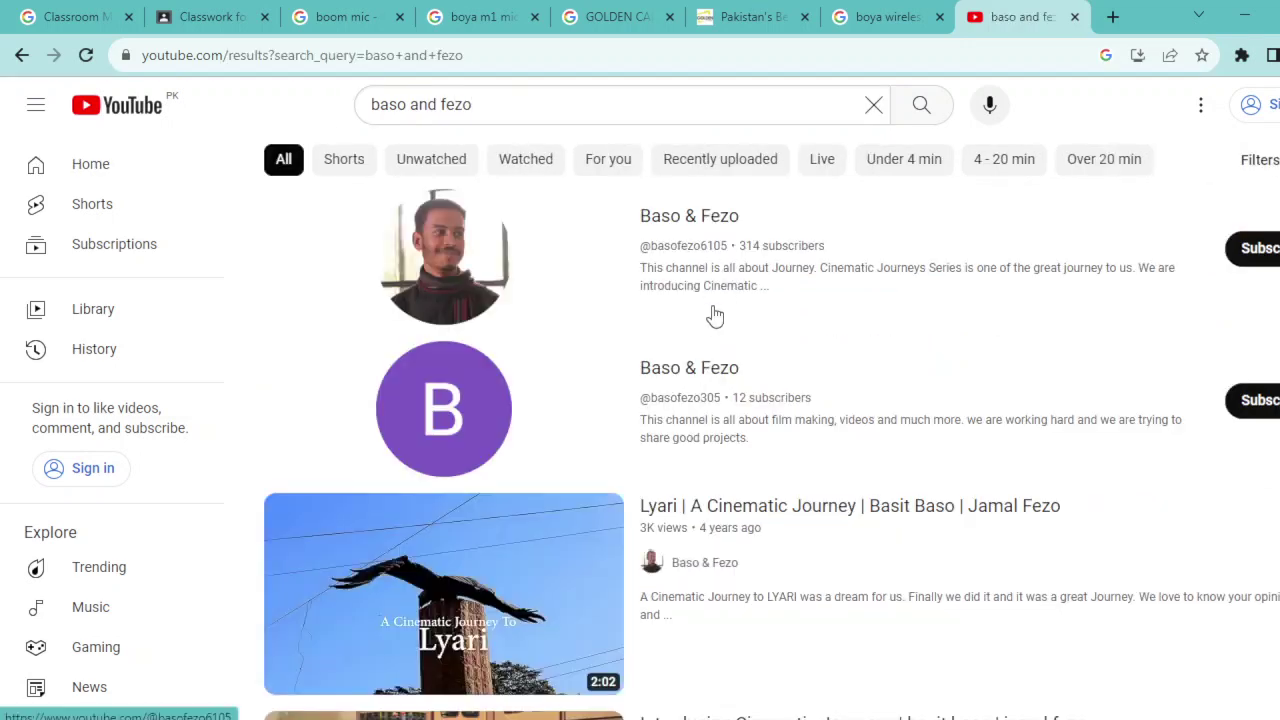
Scroll through the Baso & Fezo channel and Cinematic Journey video results
scroll(547, 485, "down", 3)
scroll(547, 485, "down", 3)
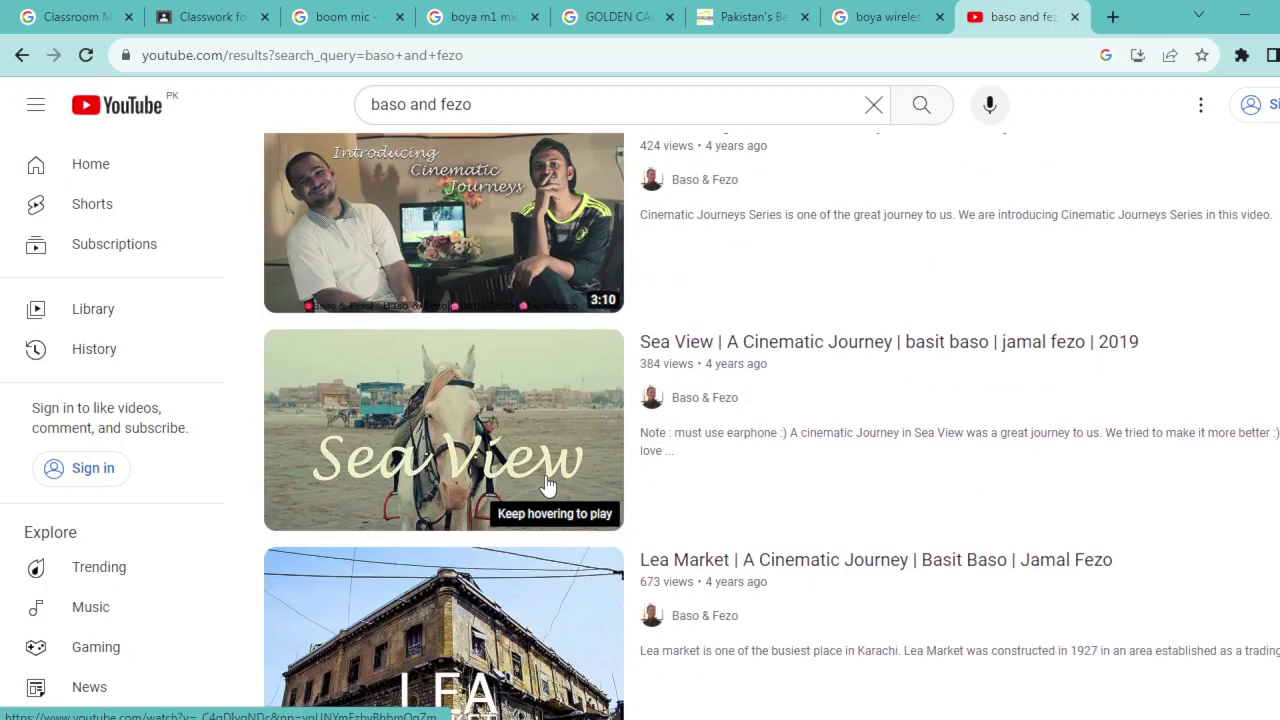
scroll(547, 485, "up", 1)
scroll(640, 330, "up", 3)
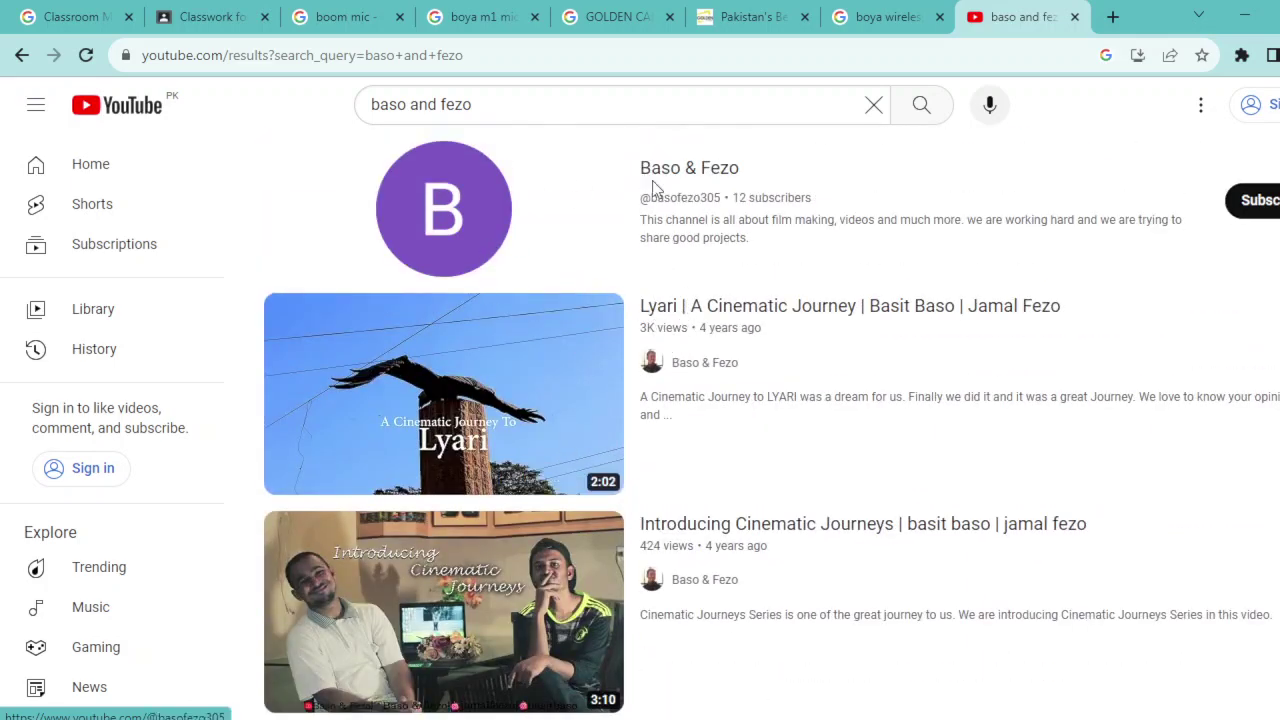
scroll(680, 450, "down", 2)
scroll(700, 570, "up", 4)
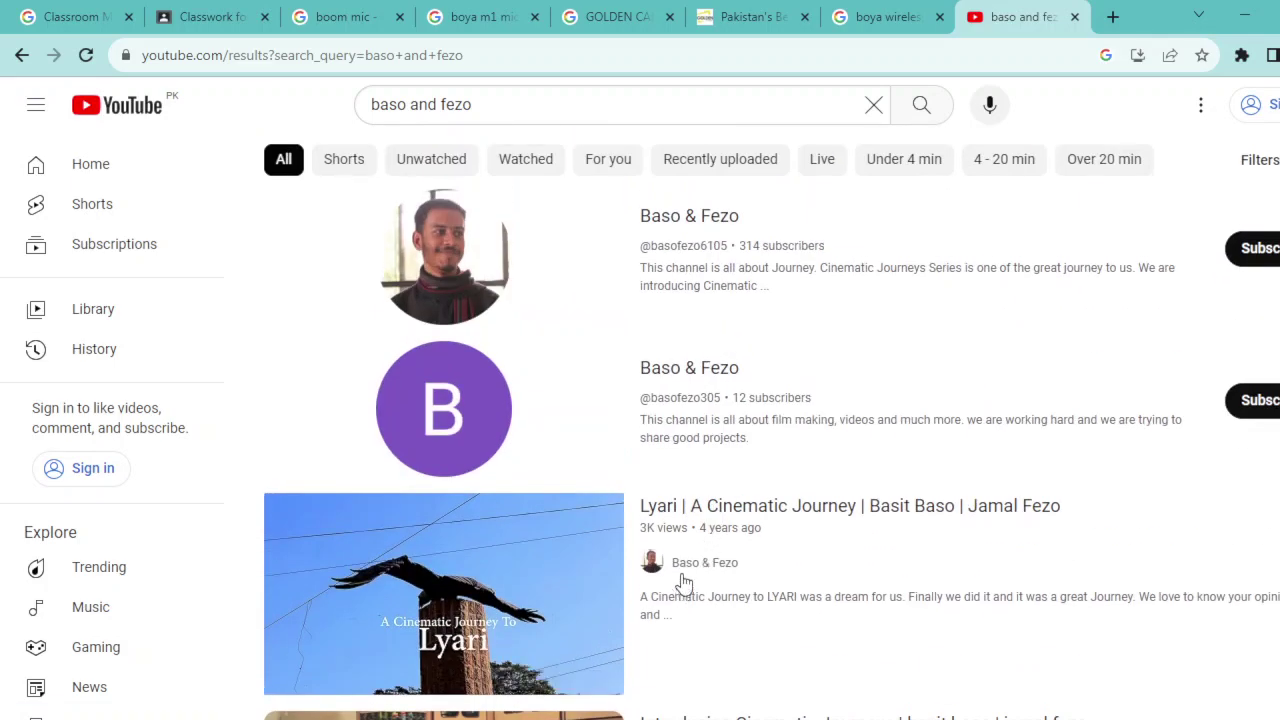
Open the Baso & Fezo channel's VIDEOS tab and scroll through its uploads
left_click(686, 255)
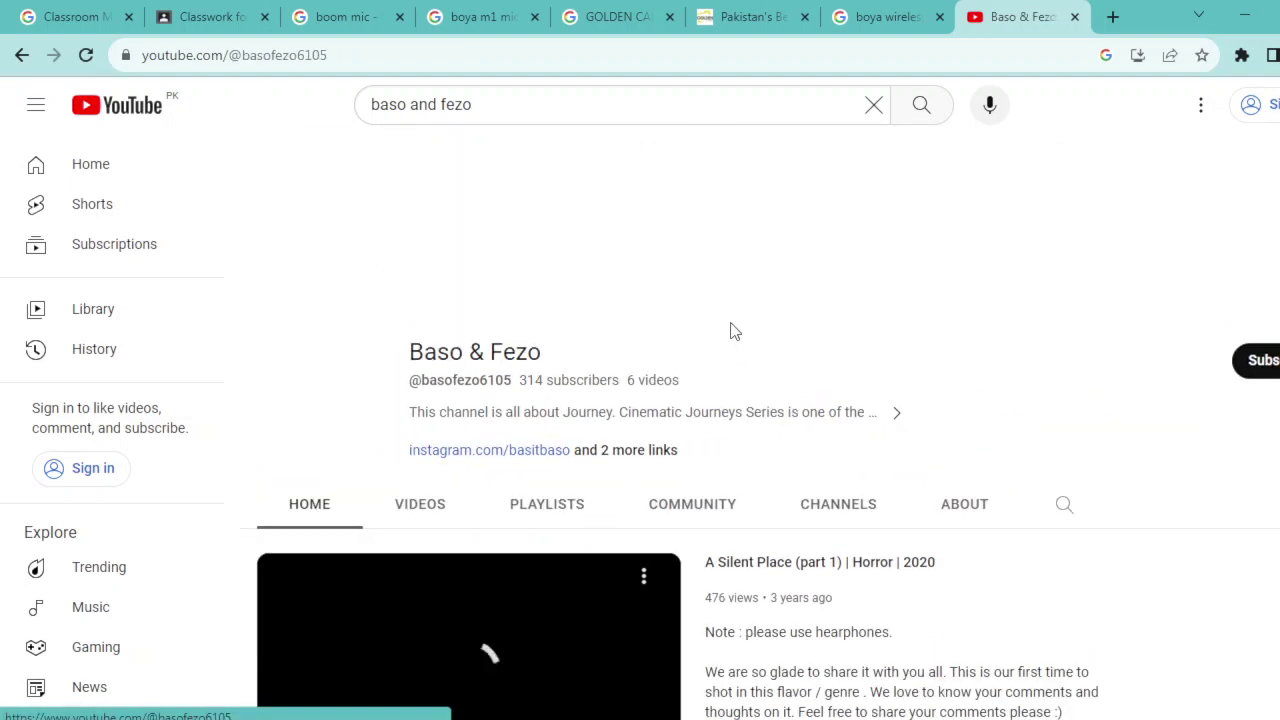
left_click(420, 503)
scroll(660, 520, "down", 1)
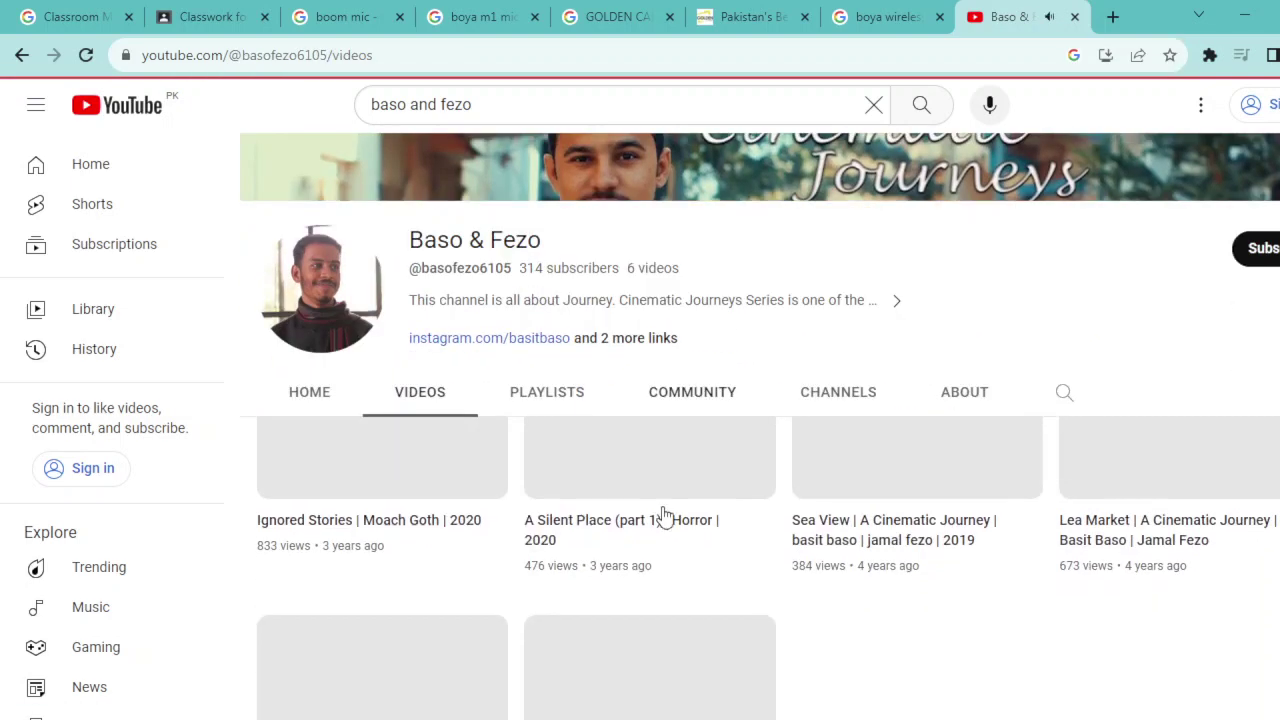
scroll(660, 500, "down", 1)
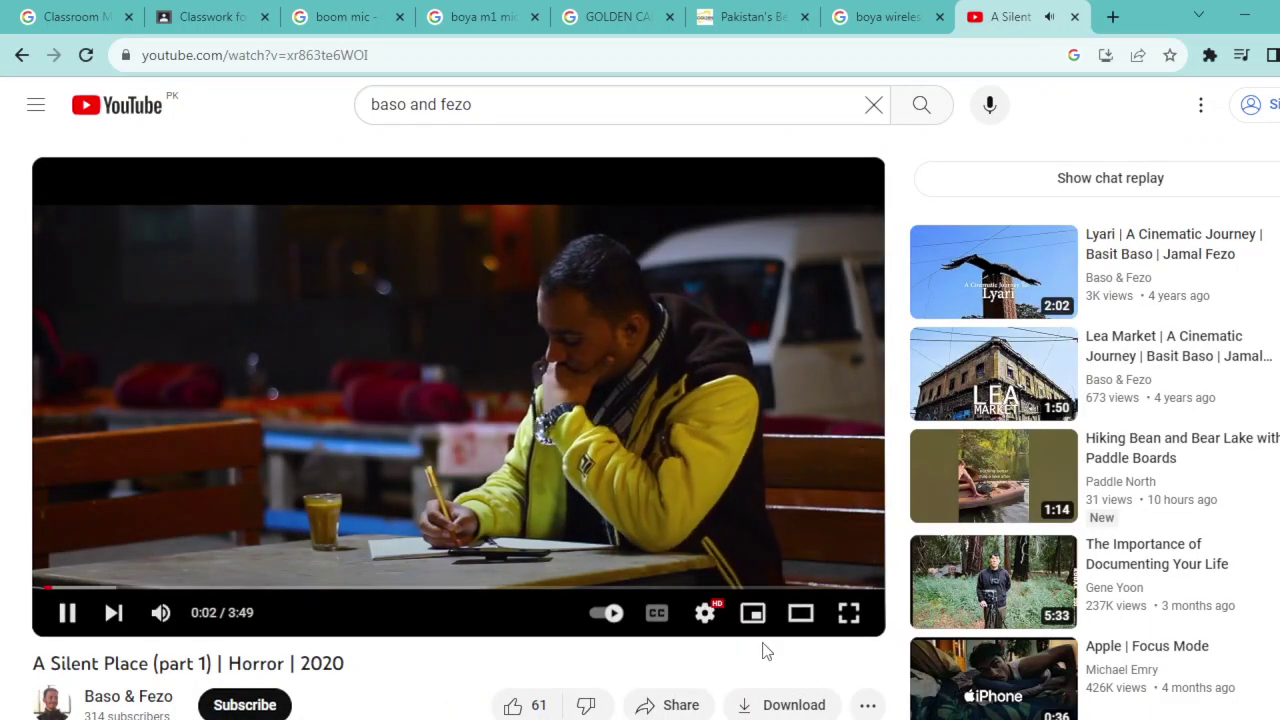
Pause the film, switch system audio output to the LED TV, and resume playing
left_click(840, 569)
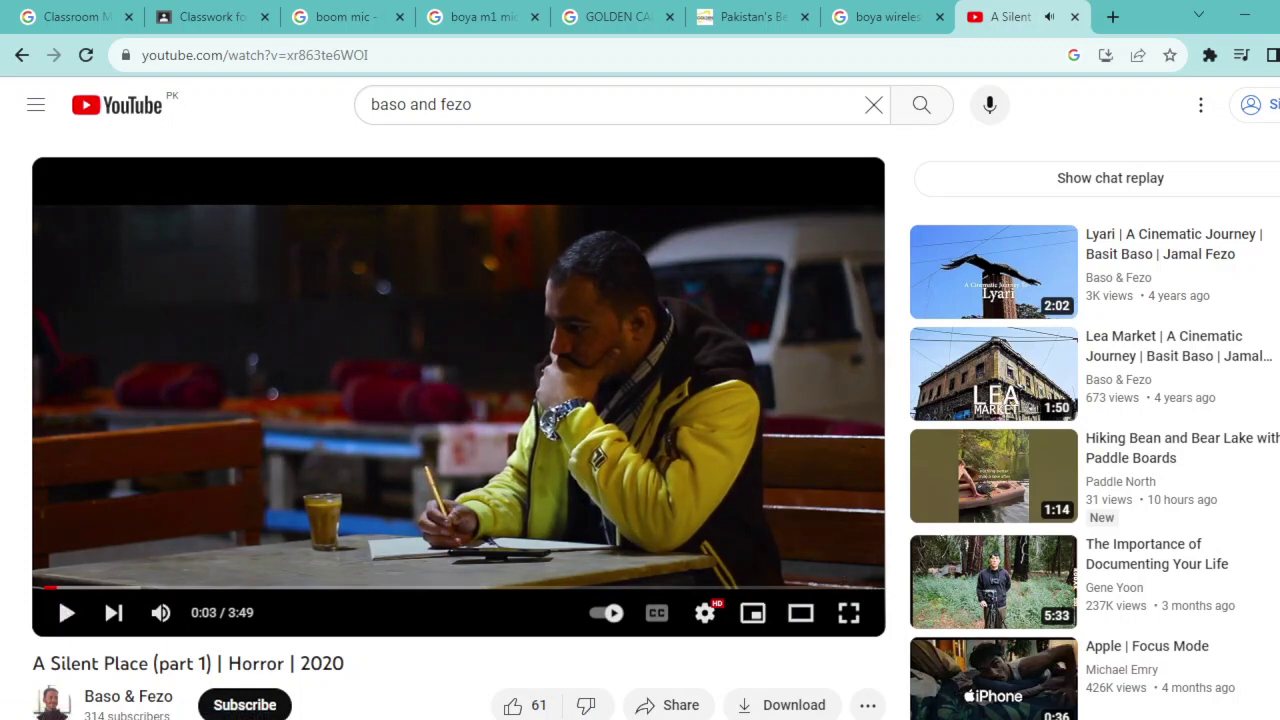
left_click(1205, 715)
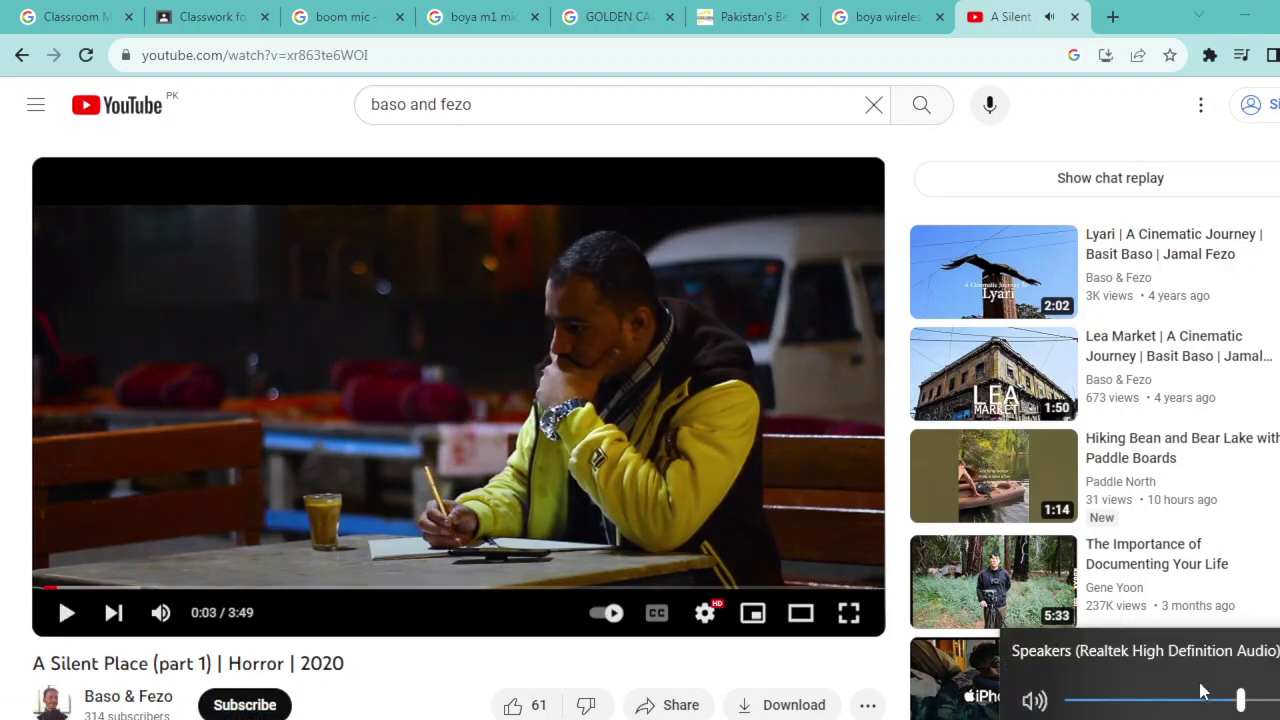
left_click(1200, 651)
left_click(1205, 612)
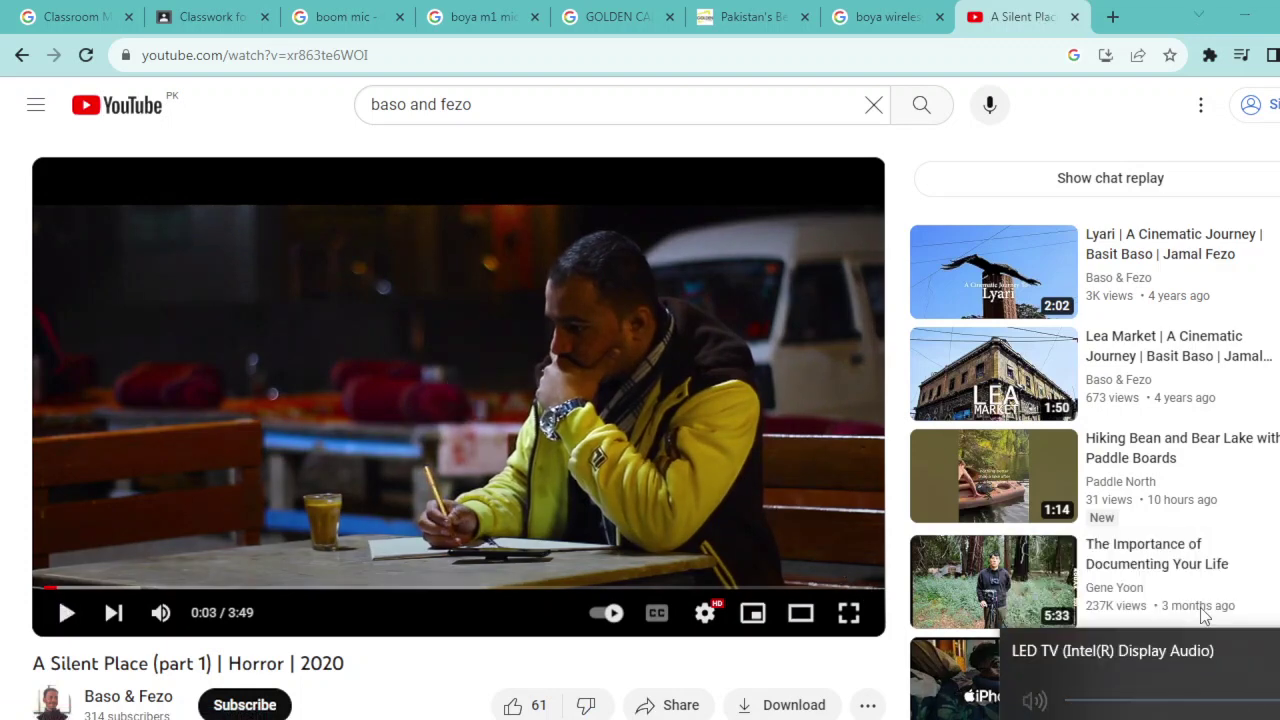
left_click(359, 371)
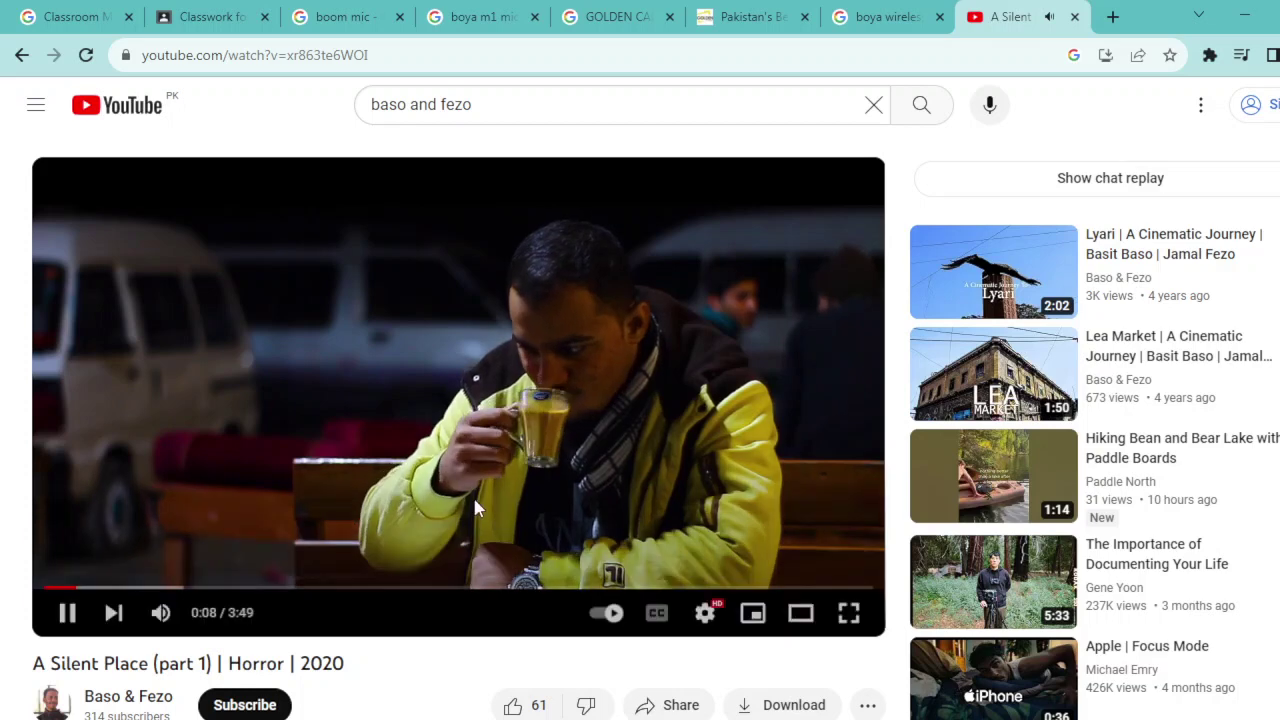
Replay the opening seconds, pausing at 0:08 and rewinding 5 seconds to 0:03
left_click(473, 488)
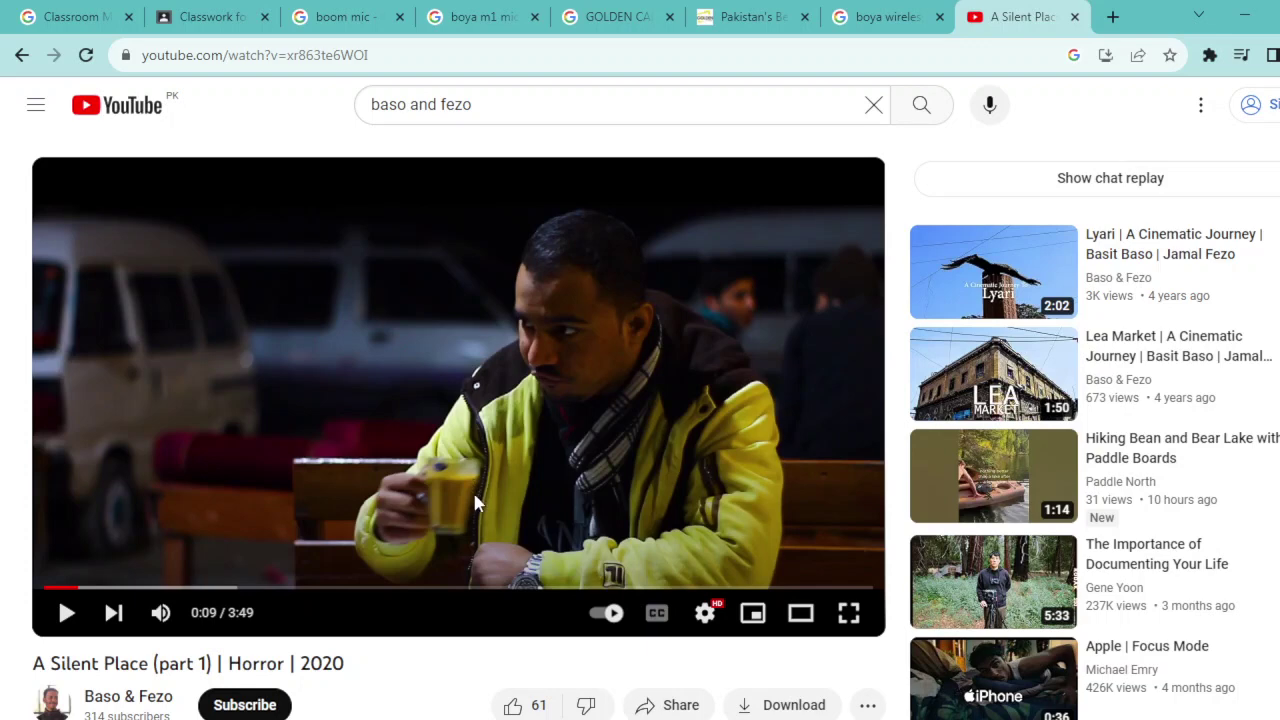
key("Left")
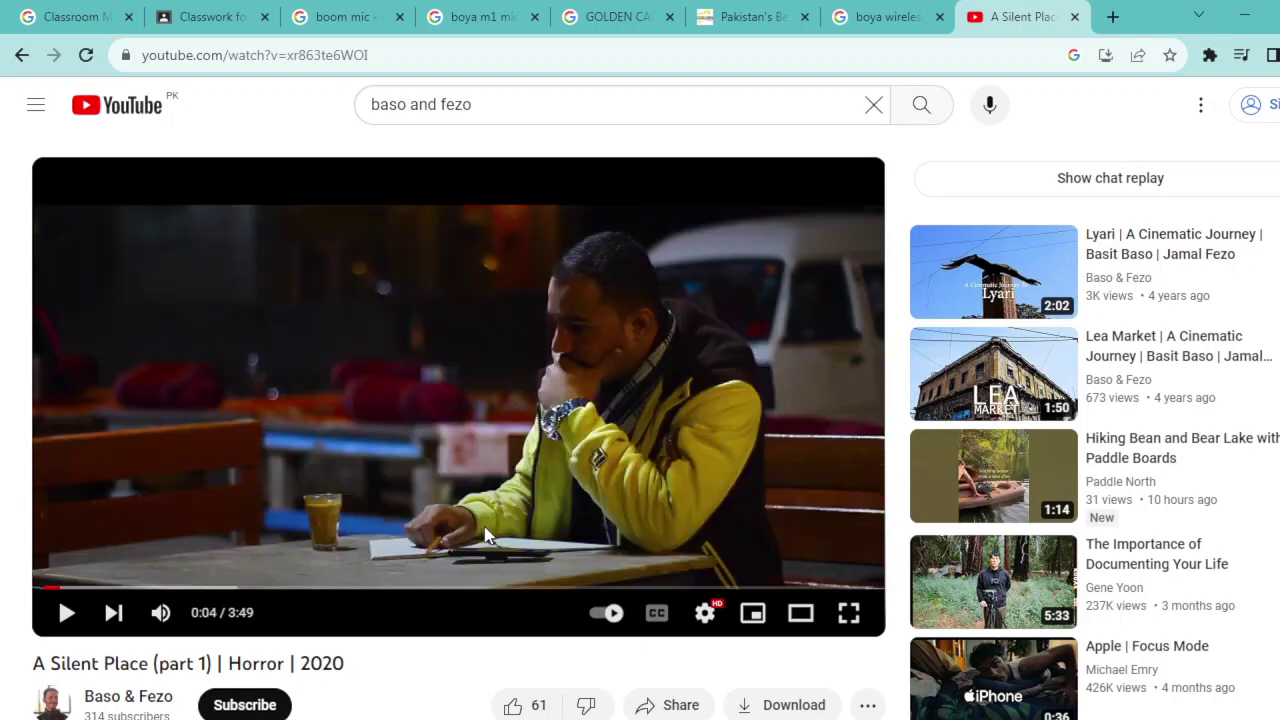
key("space")
key("space")
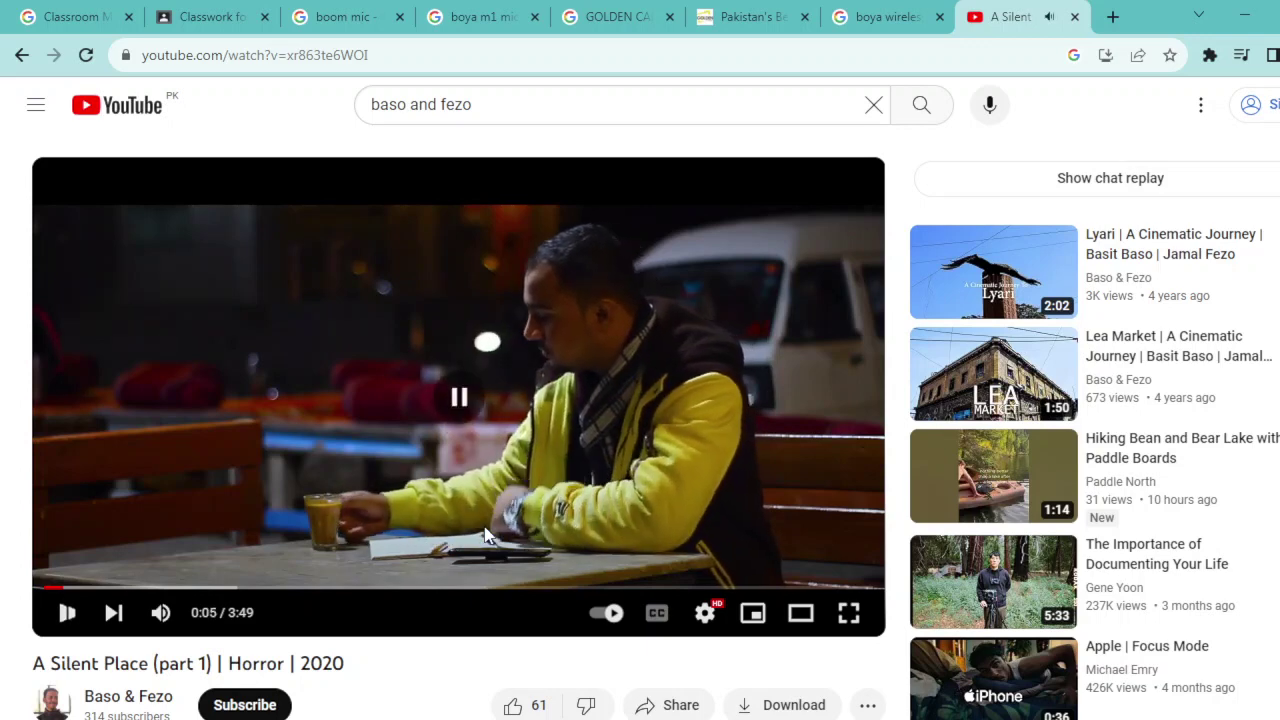
left_click(527, 463)
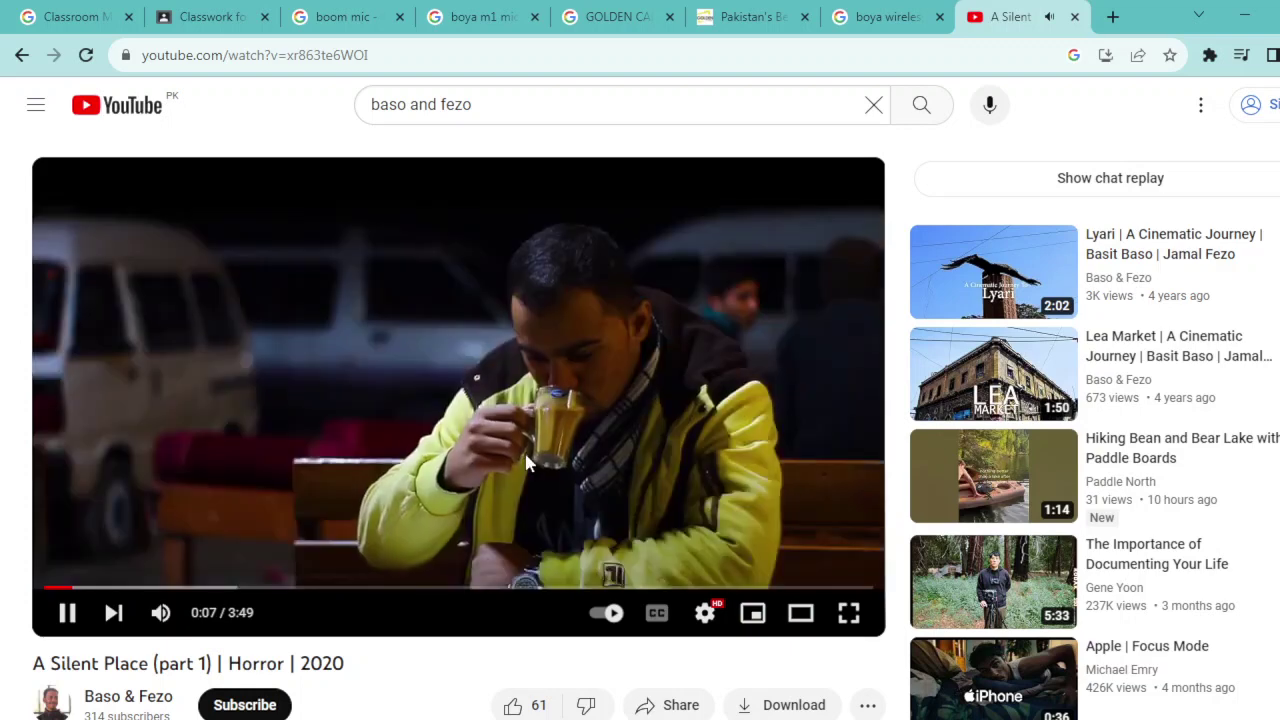
left_click(527, 463)
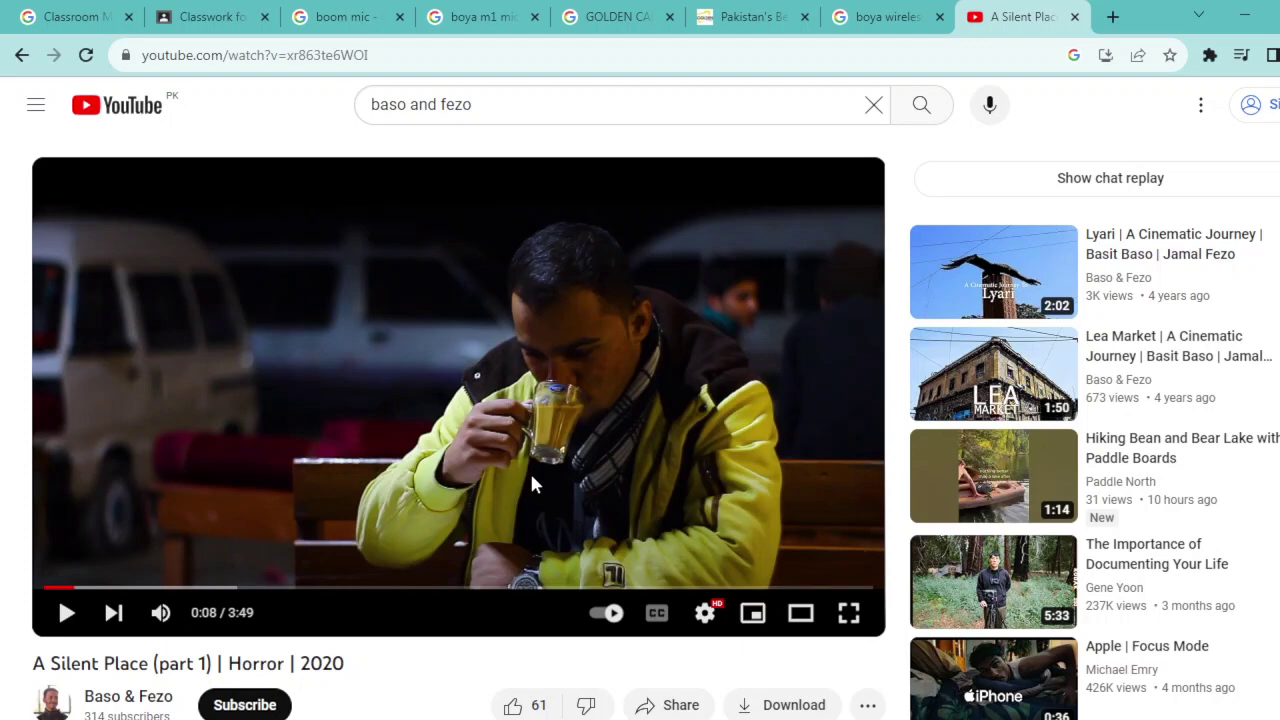
key("Left")
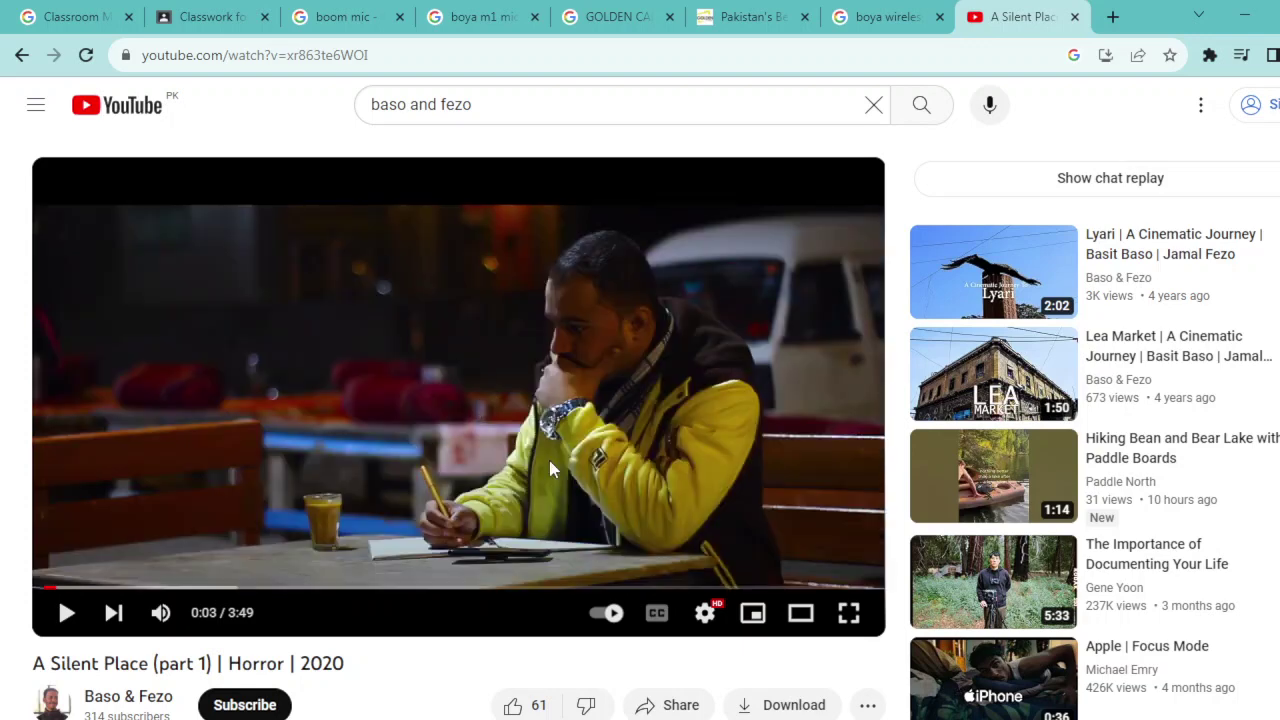
Play the film from 0:03, rewind 5 seconds, and pause at 0:36 on the phone close-up
left_click(549, 459)
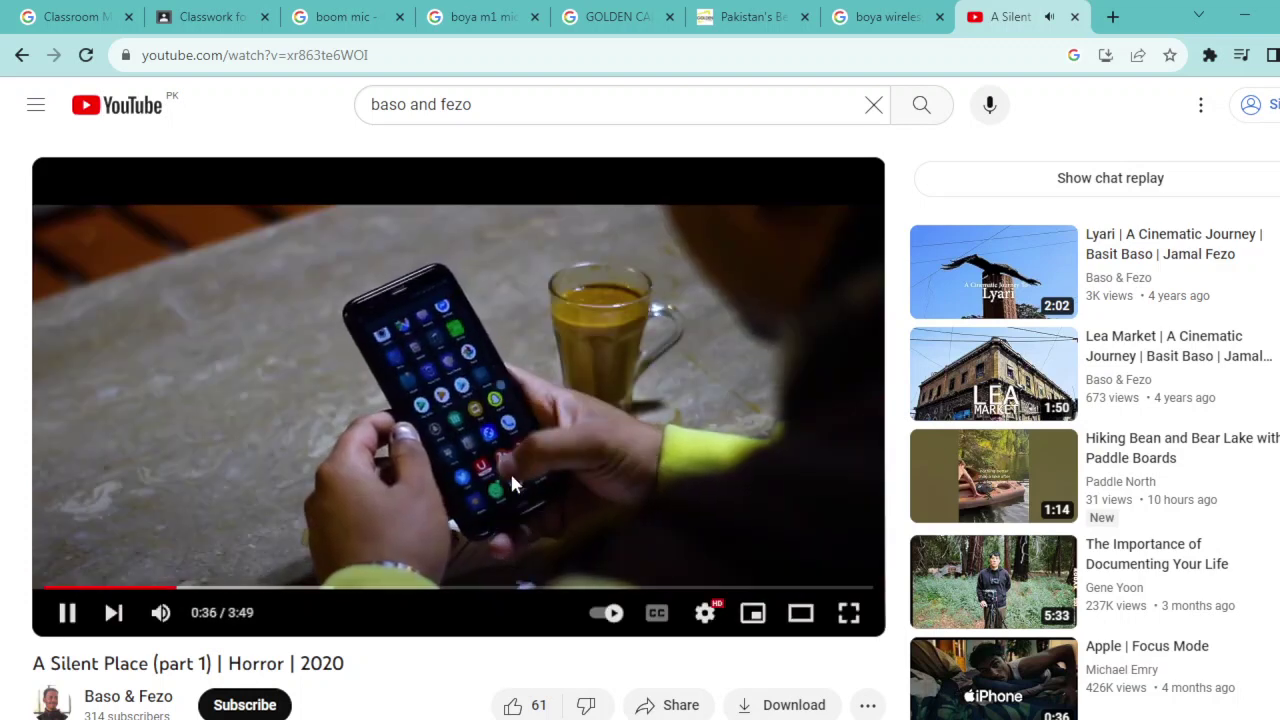
key("Left")
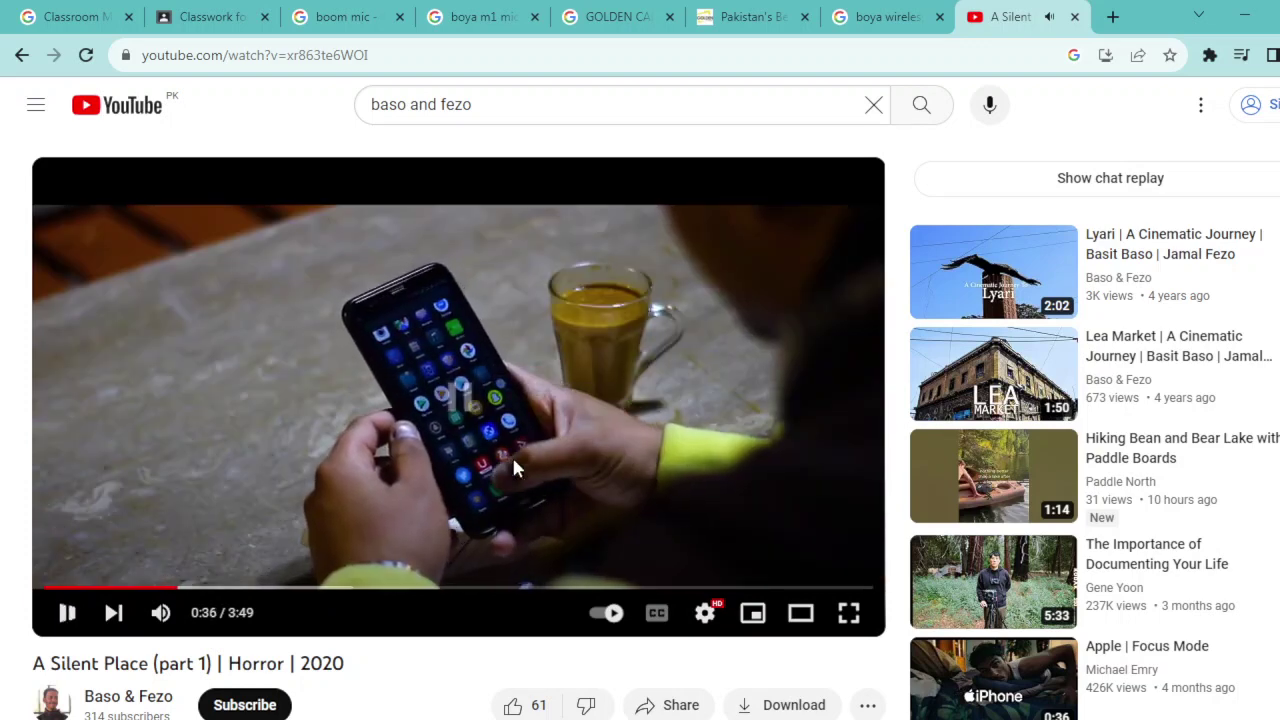
key("space")
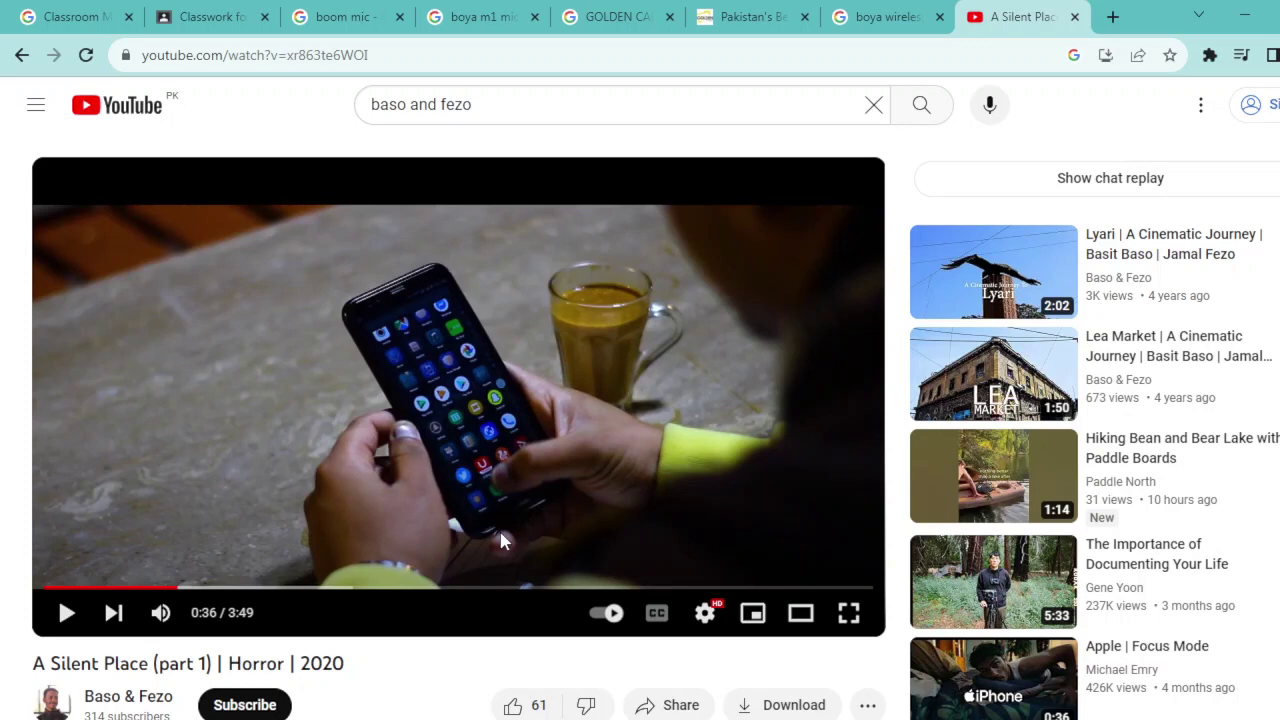
Seek back to 0:04 and replay to 0:08, pausing on the man sipping tea
left_click(60, 588)
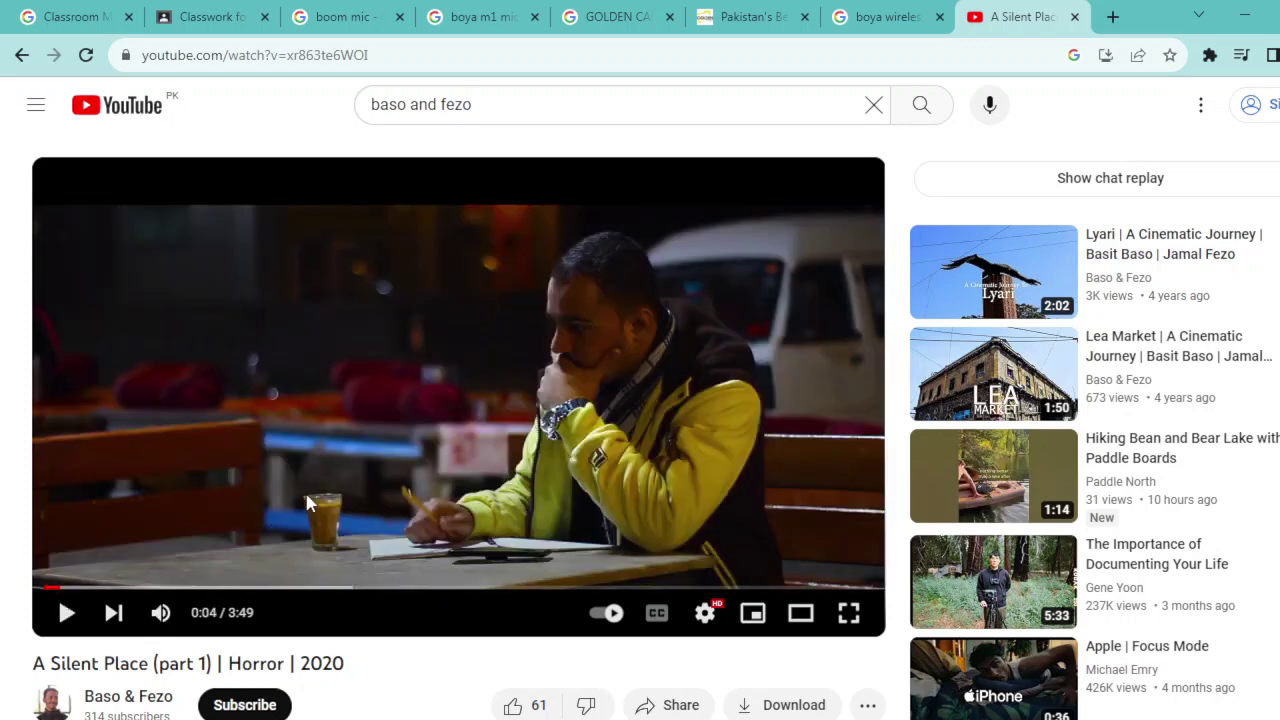
left_click(330, 447)
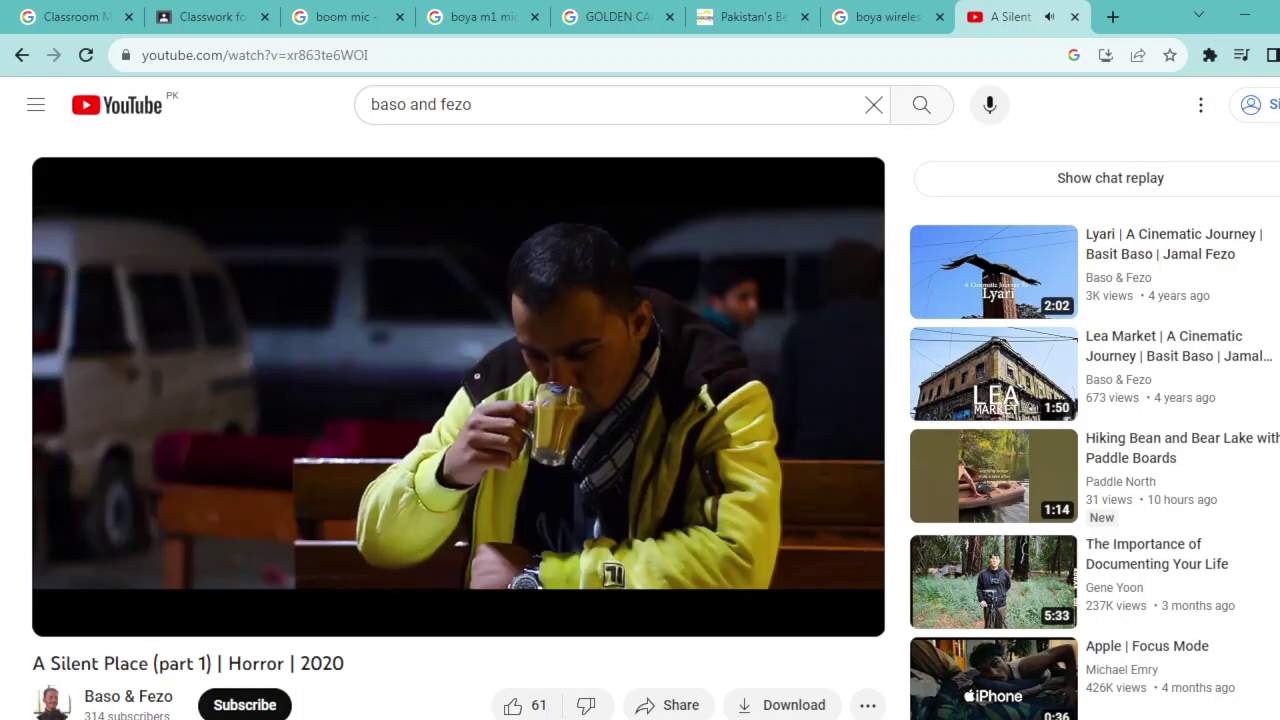
left_click(330, 447)
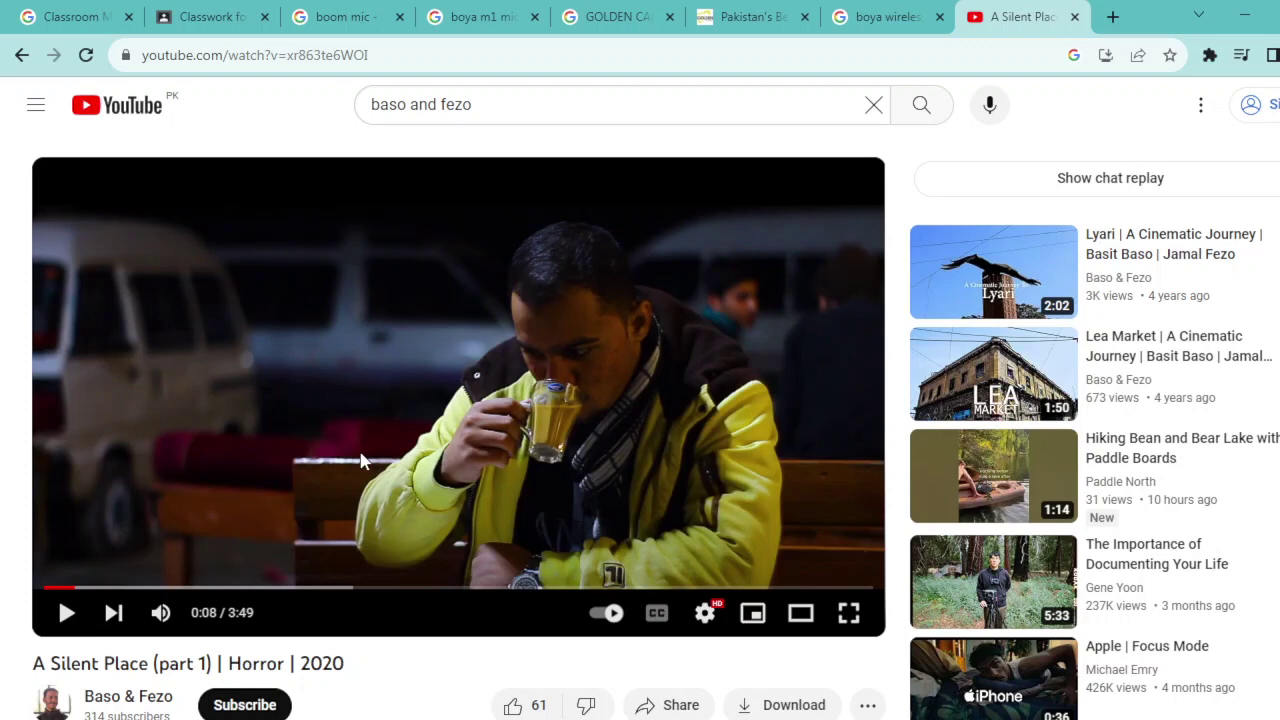
Skip forward past the notebook-writing shot, pause at 0:36, then resume playing
key("Right")
key("Right")
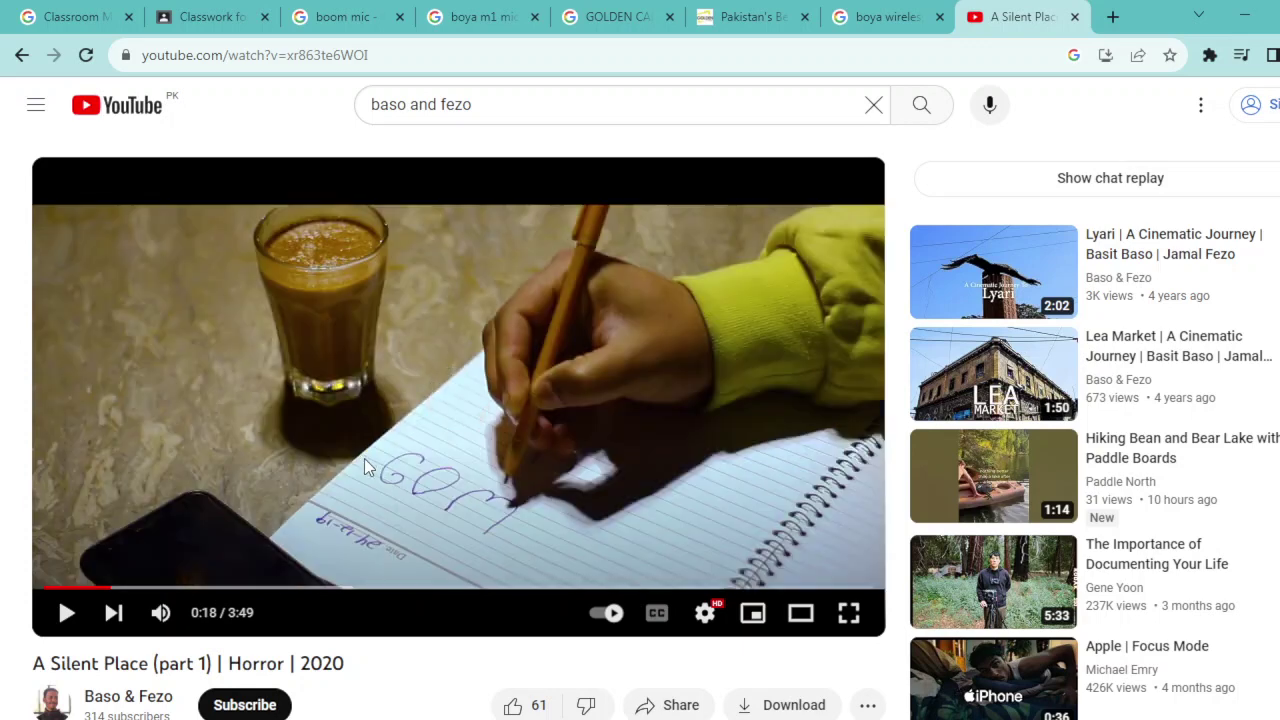
key("space")
key("Right")
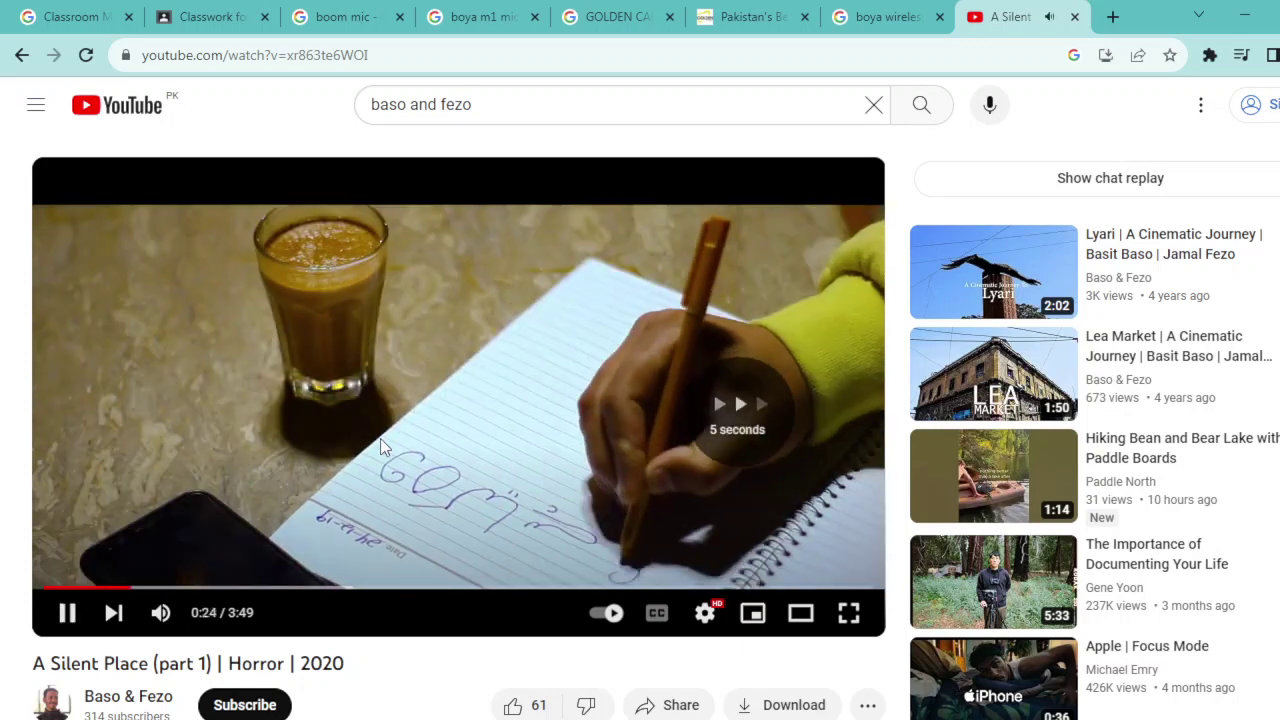
key("Right")
key("Left")
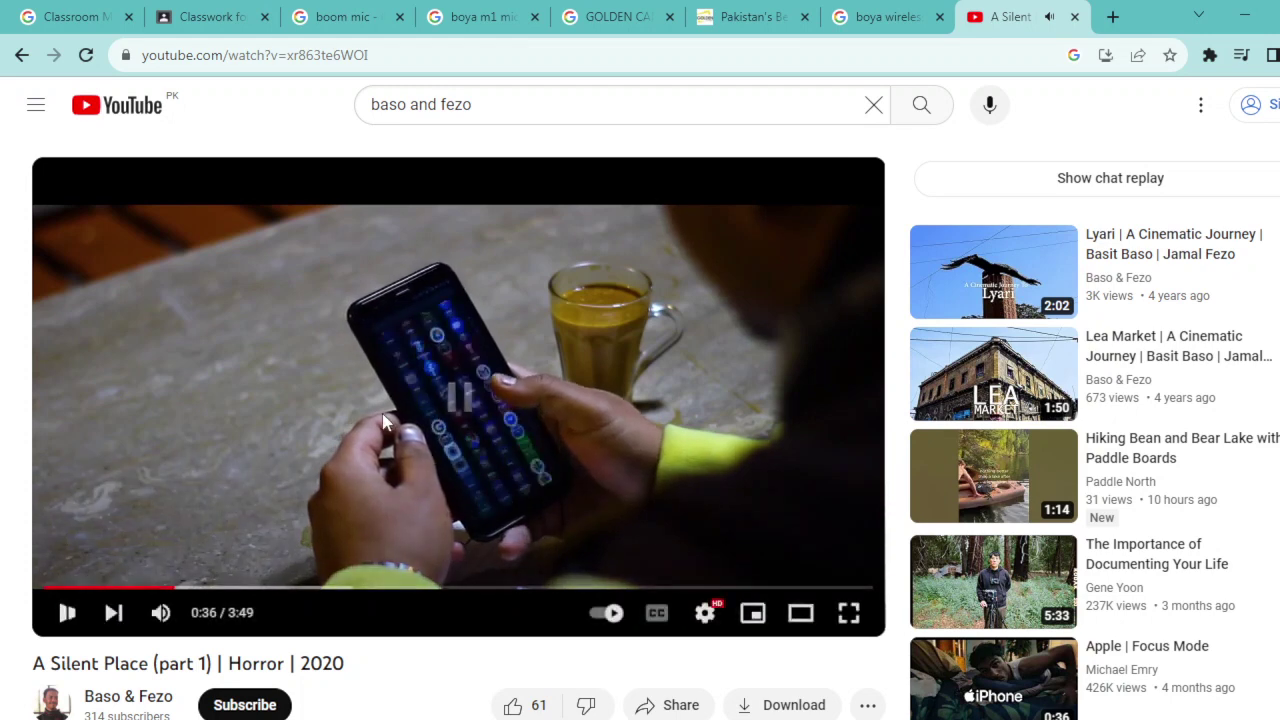
left_click(382, 414)
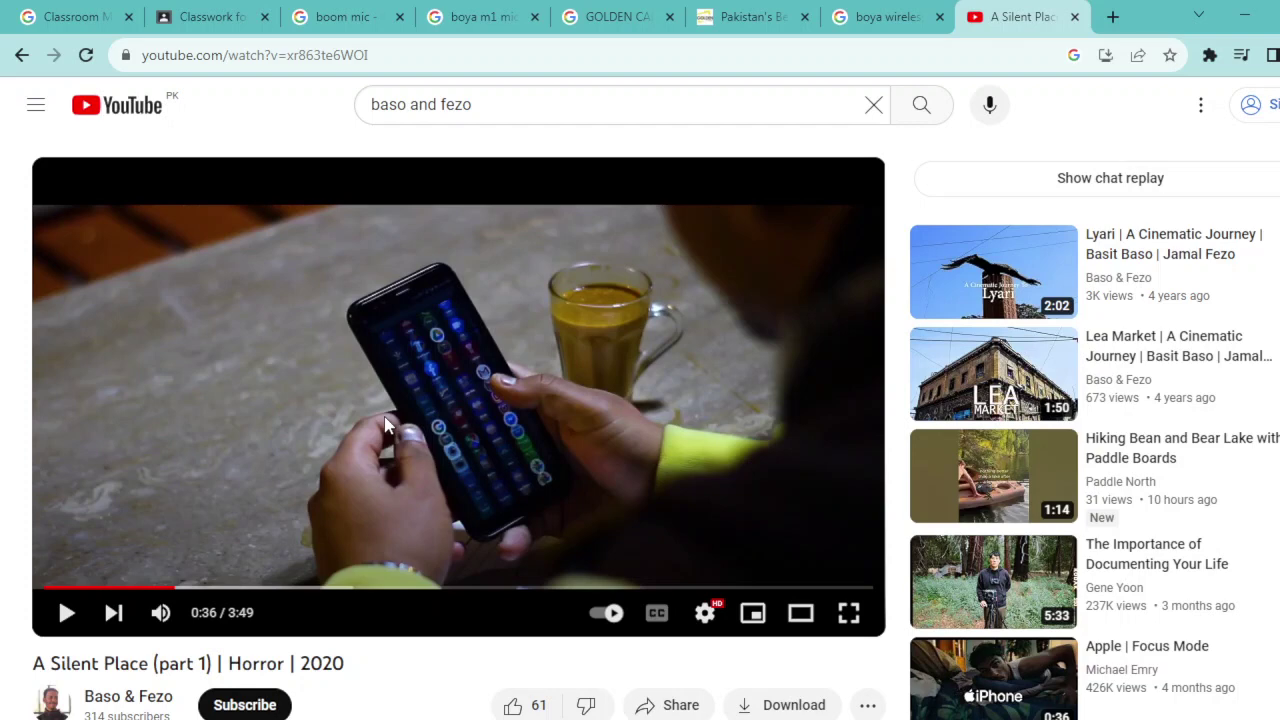
left_click(440, 576)
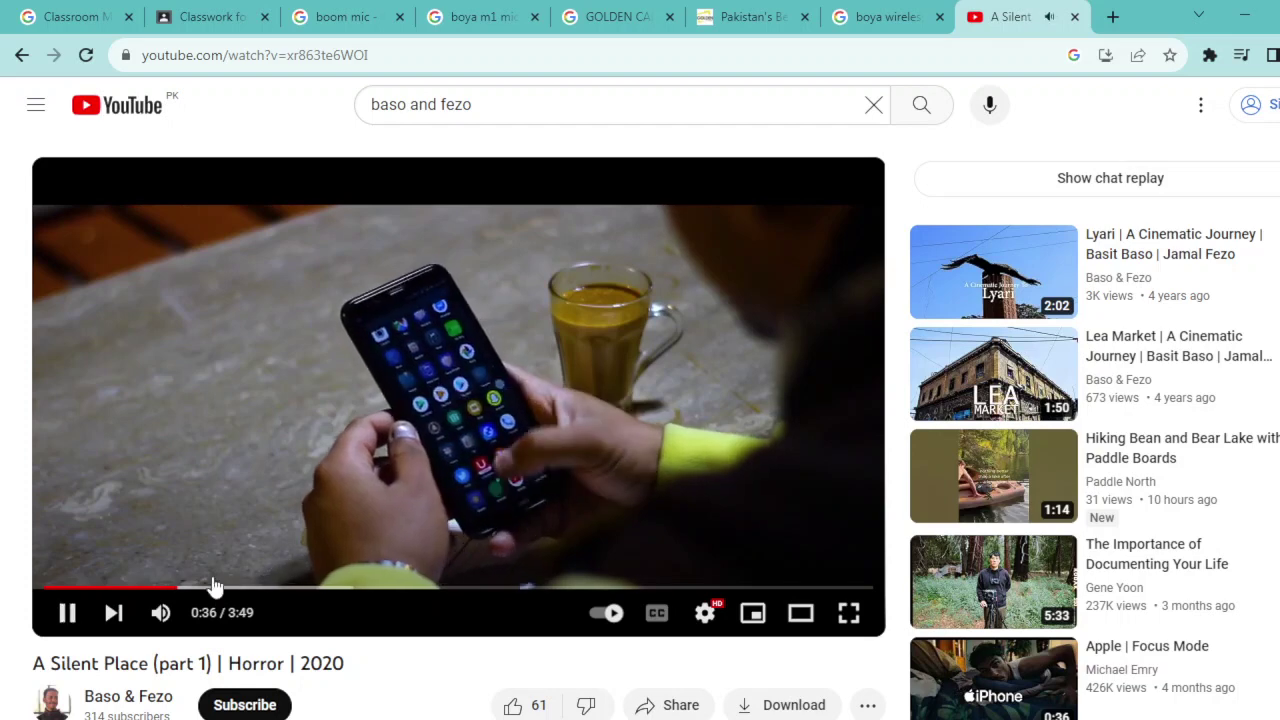
Jump A Silent Place (part 1) back and forth in 5-second steps, pausing at 1:05 of 3:49
key("Right")
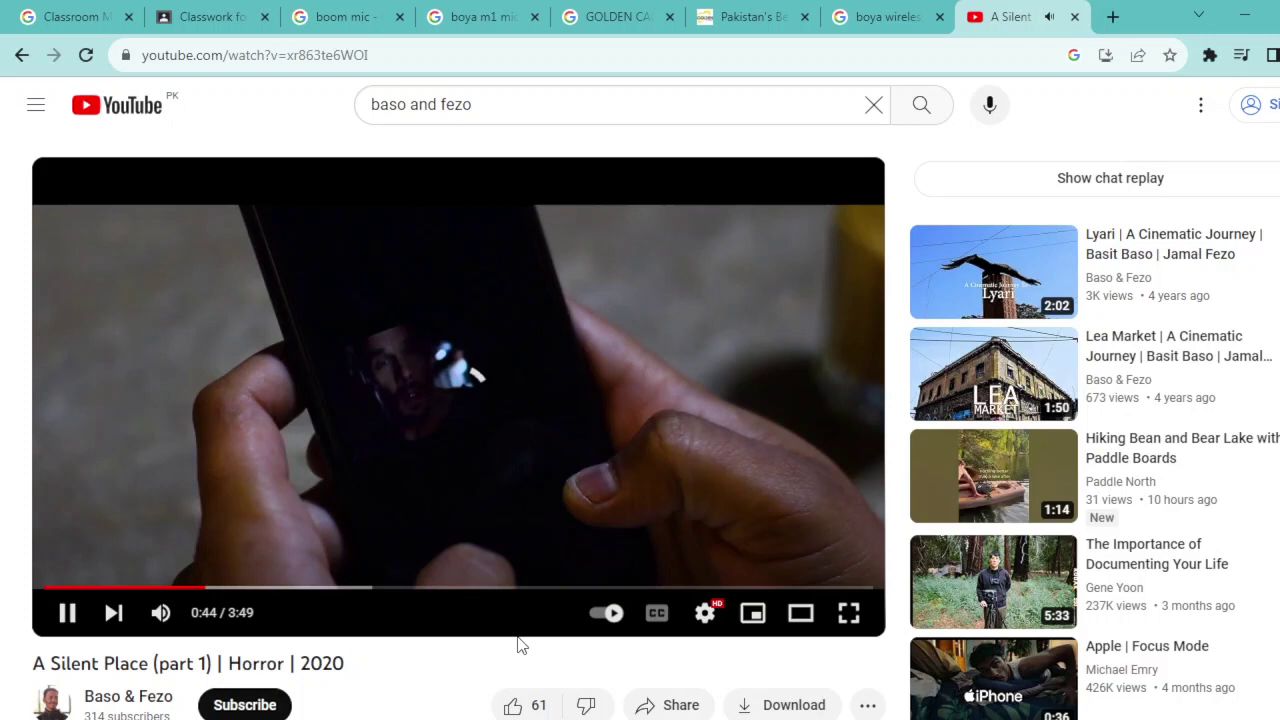
key("Left")
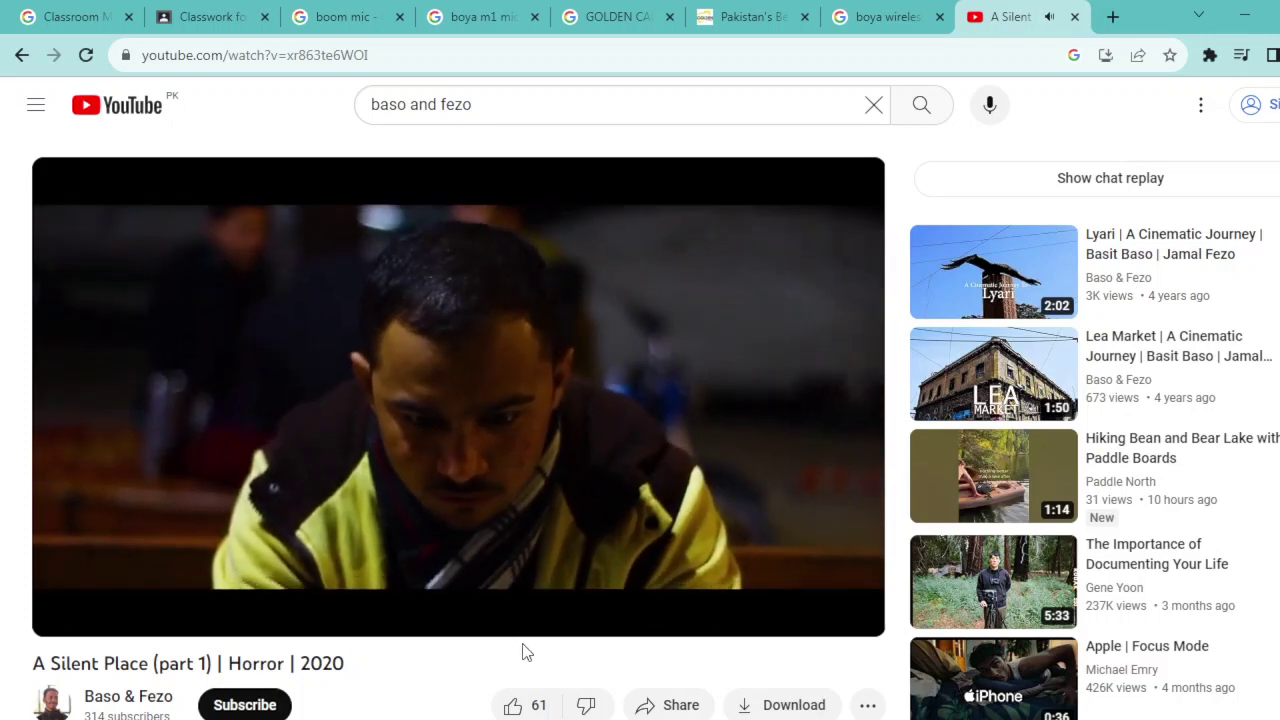
key("Right")
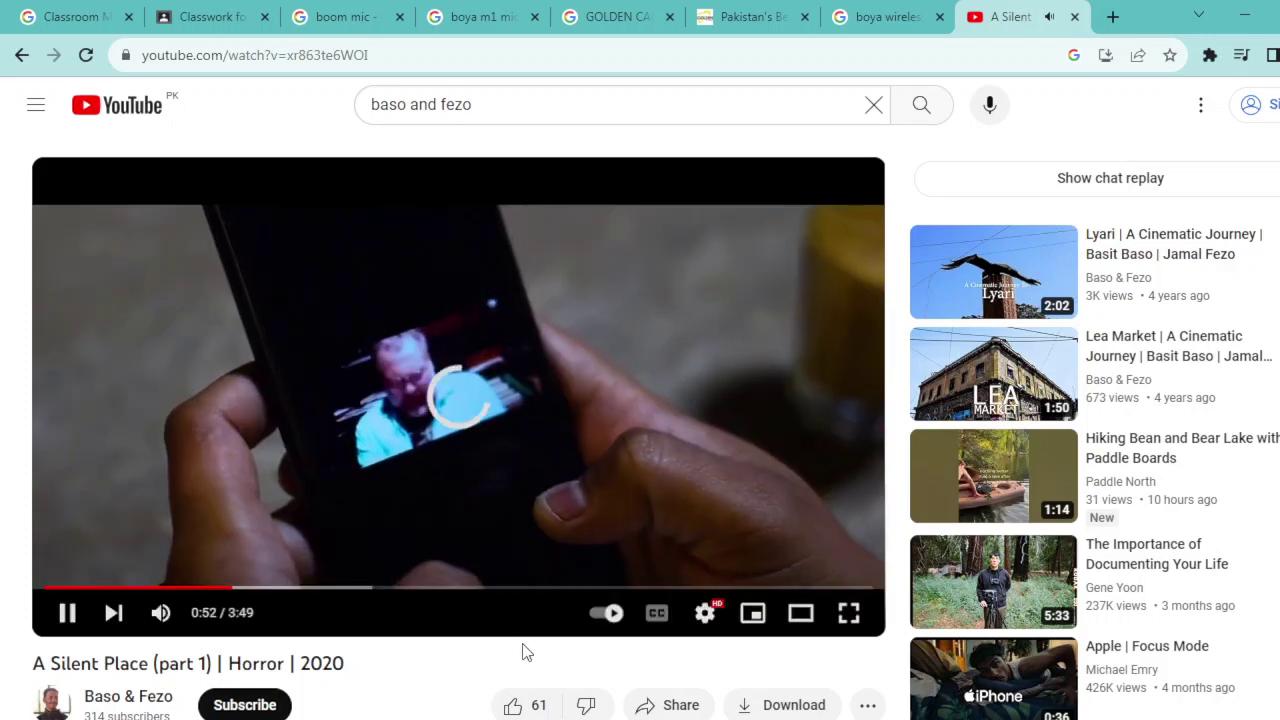
key("Right")
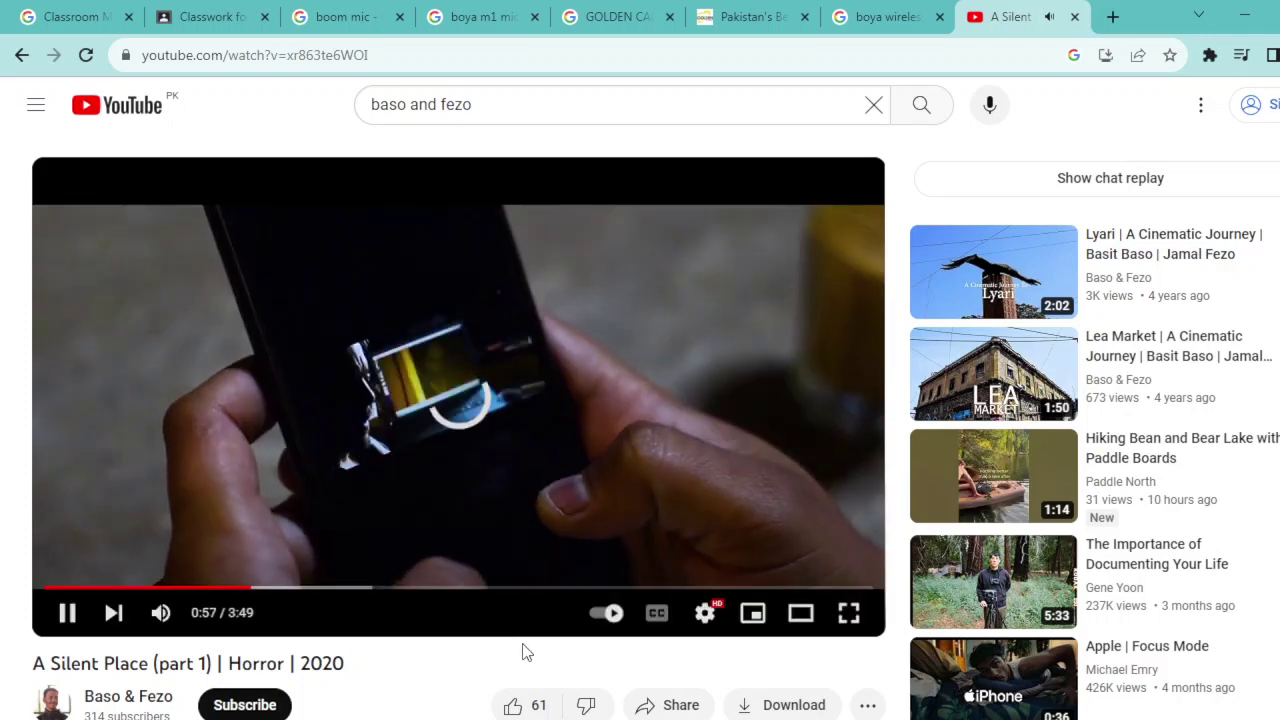
key("Left")
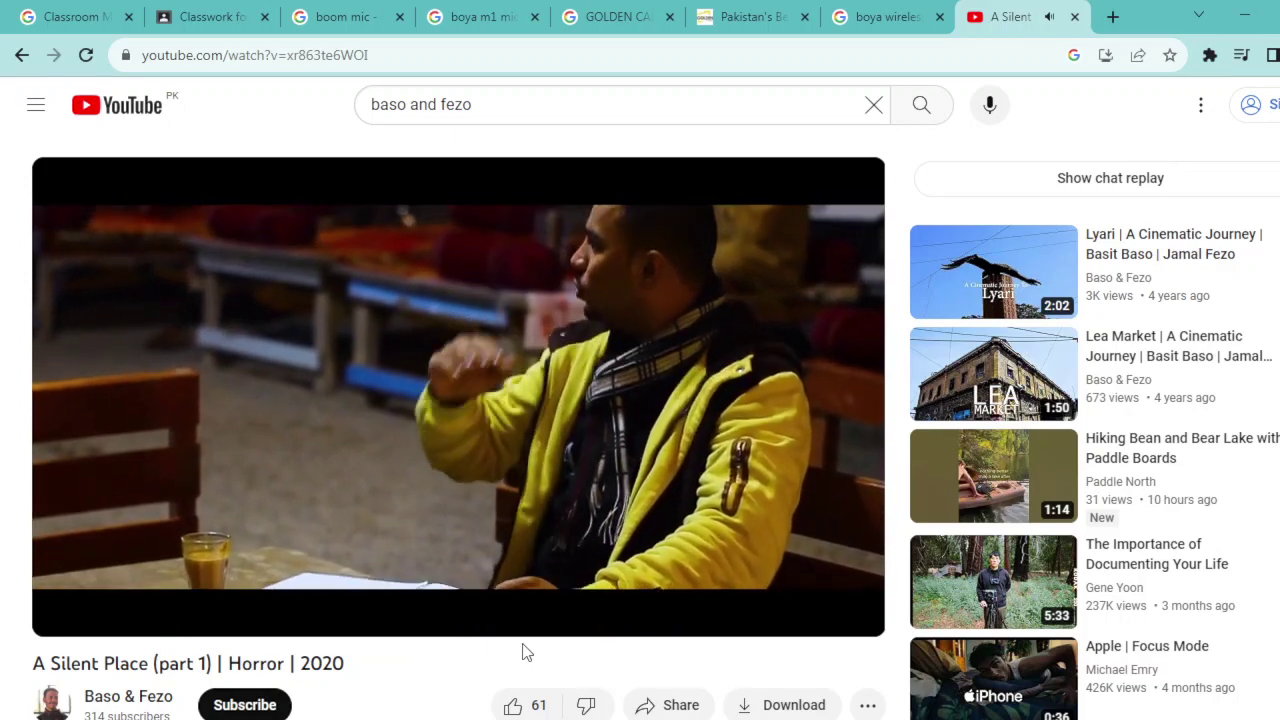
key("Left")
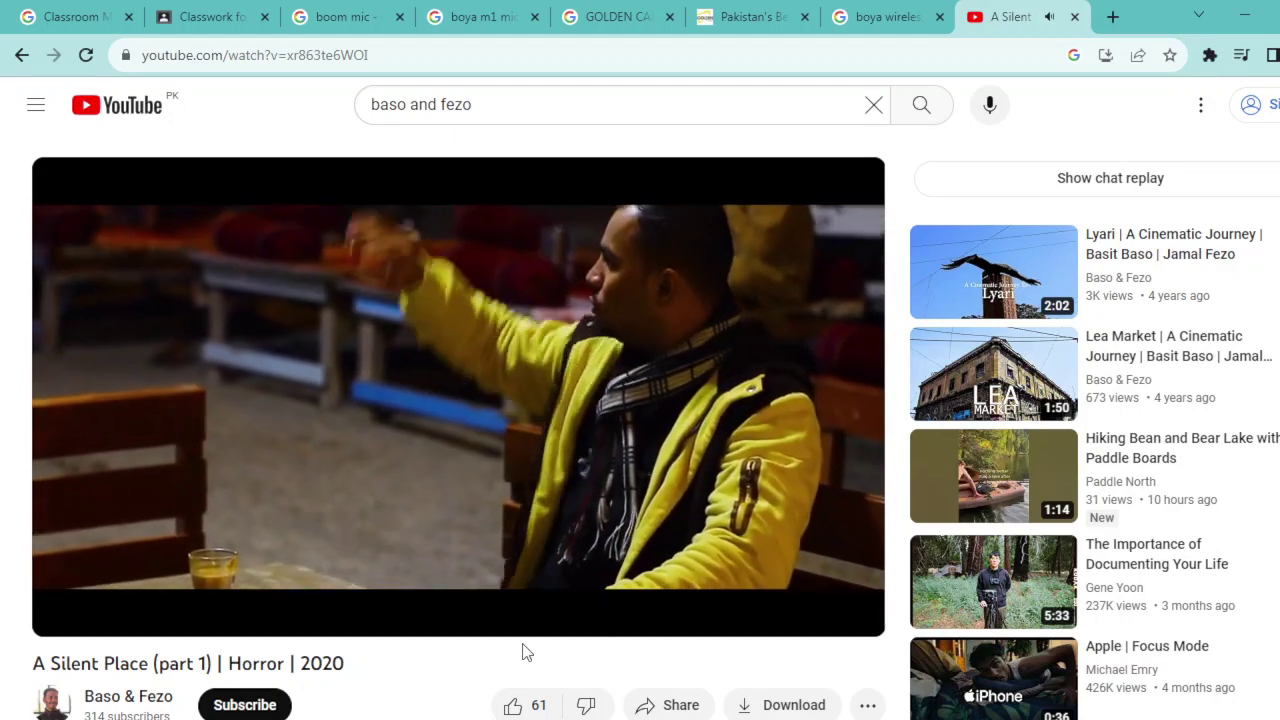
key("Left")
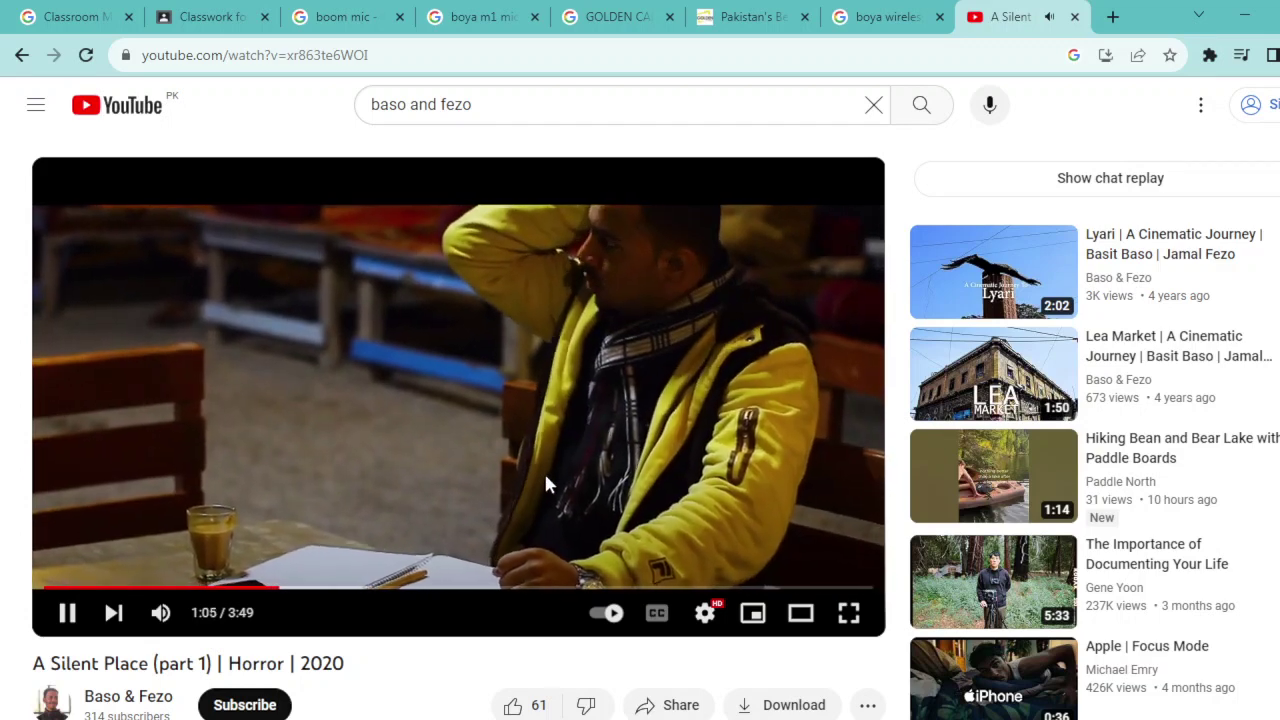
left_click(546, 468)
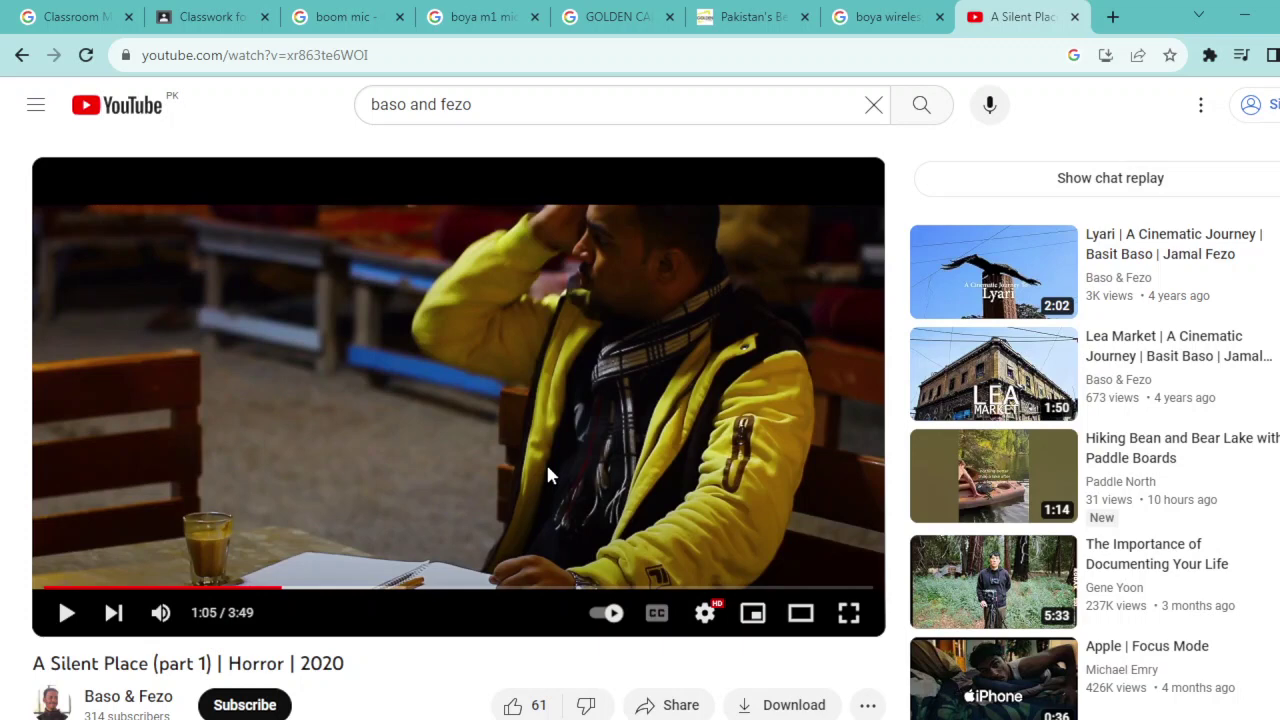
Rewind the film to about 1:00, play on, and pause on the notebook close-up at 1:19
key("Left")
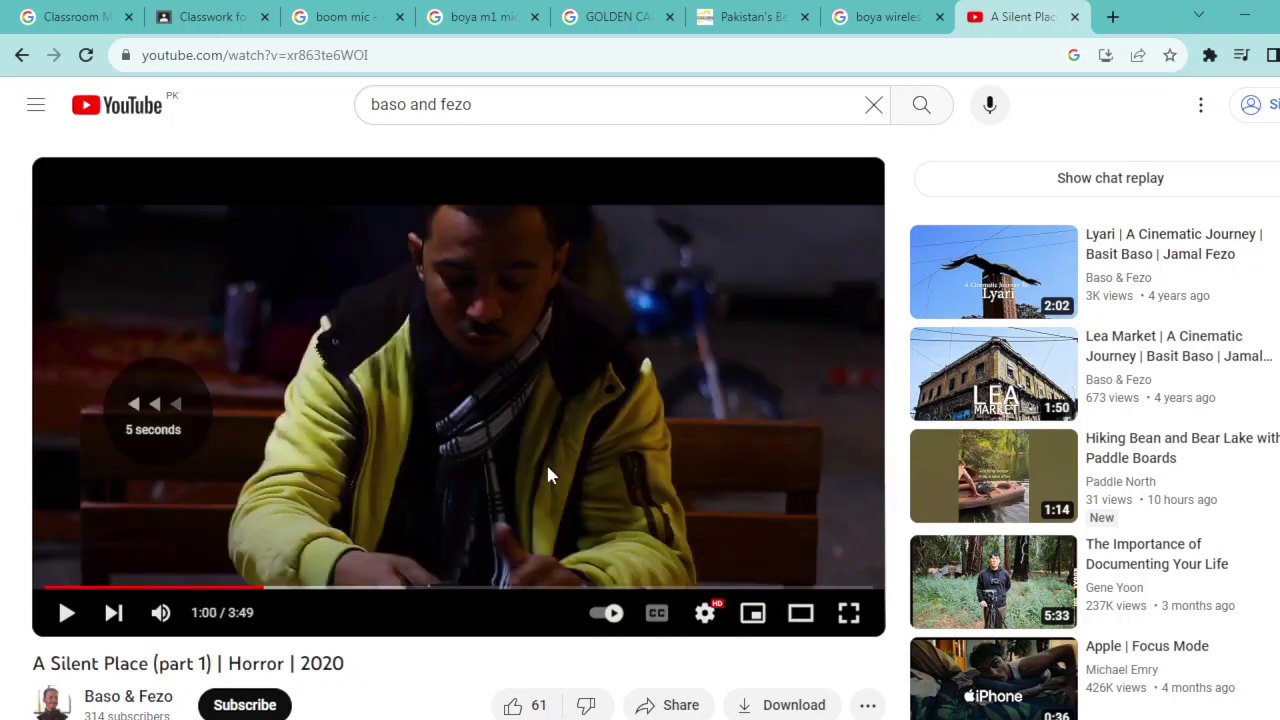
key("space")
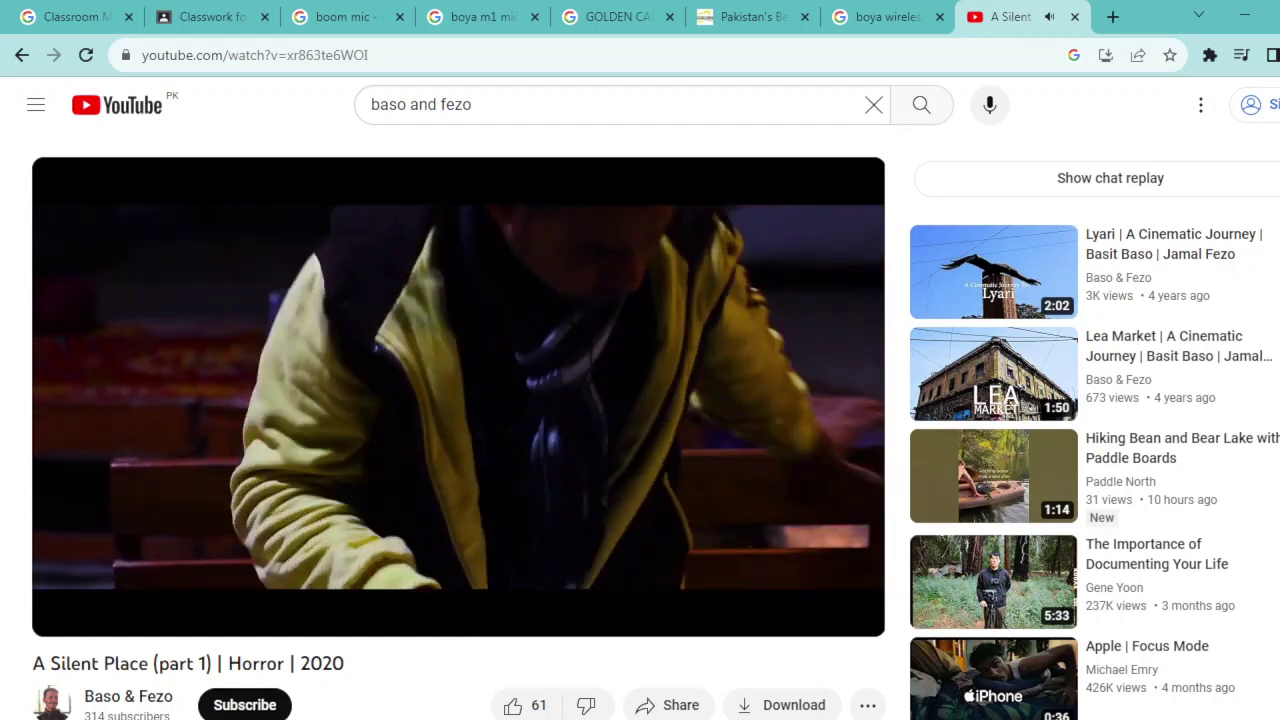
key("Left")
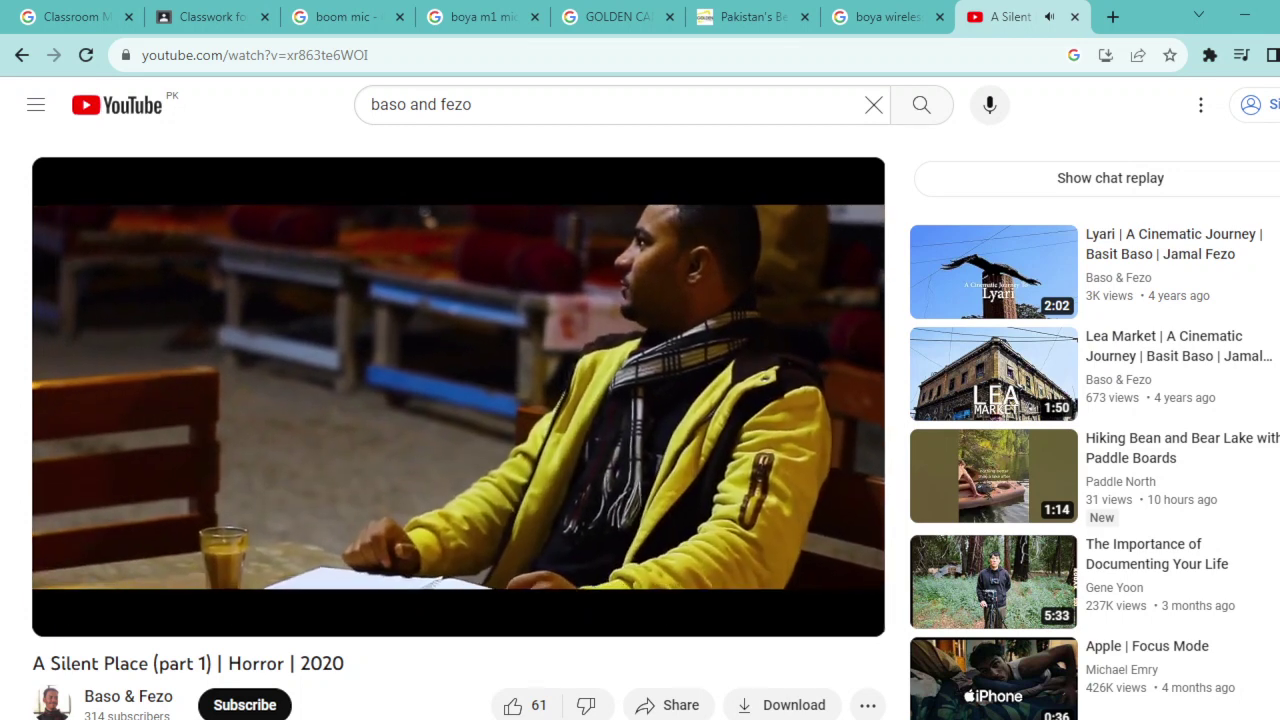
left_click(553, 366)
left_click(554, 368)
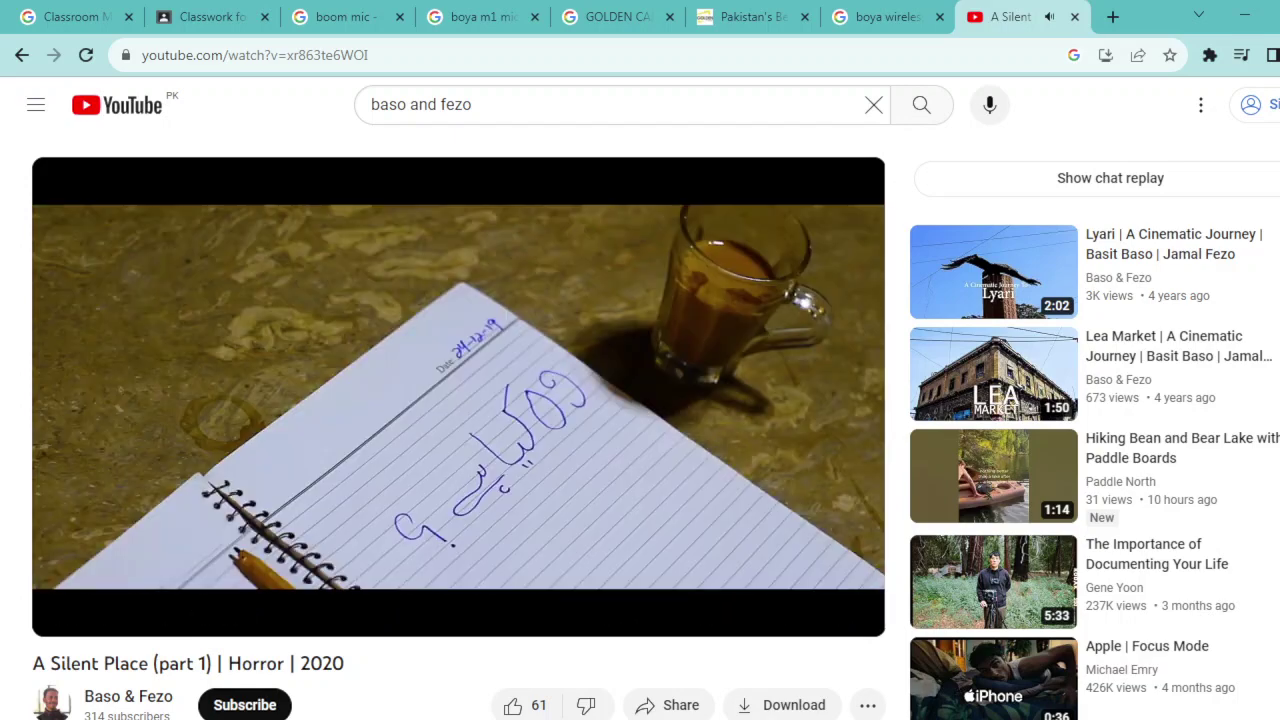
left_click(554, 361)
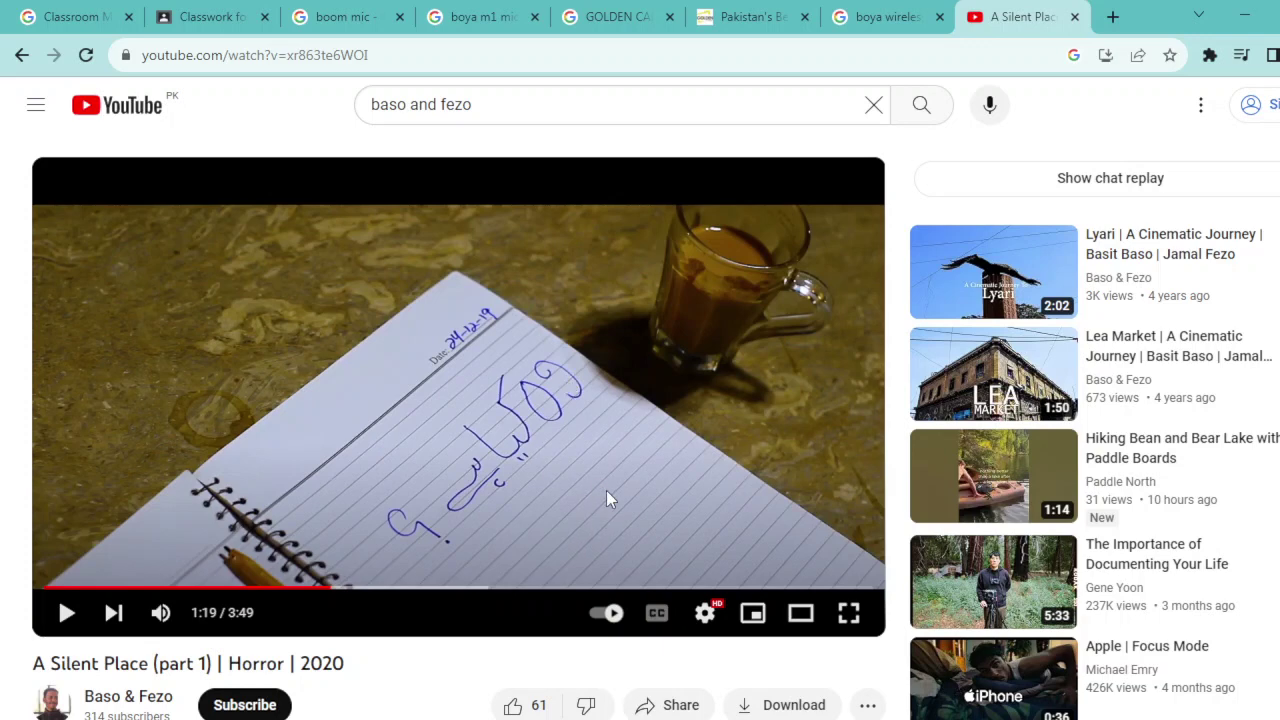
Resume from 1:19, scrub ahead on the progress bar, and pause at 1:38
left_click(515, 405)
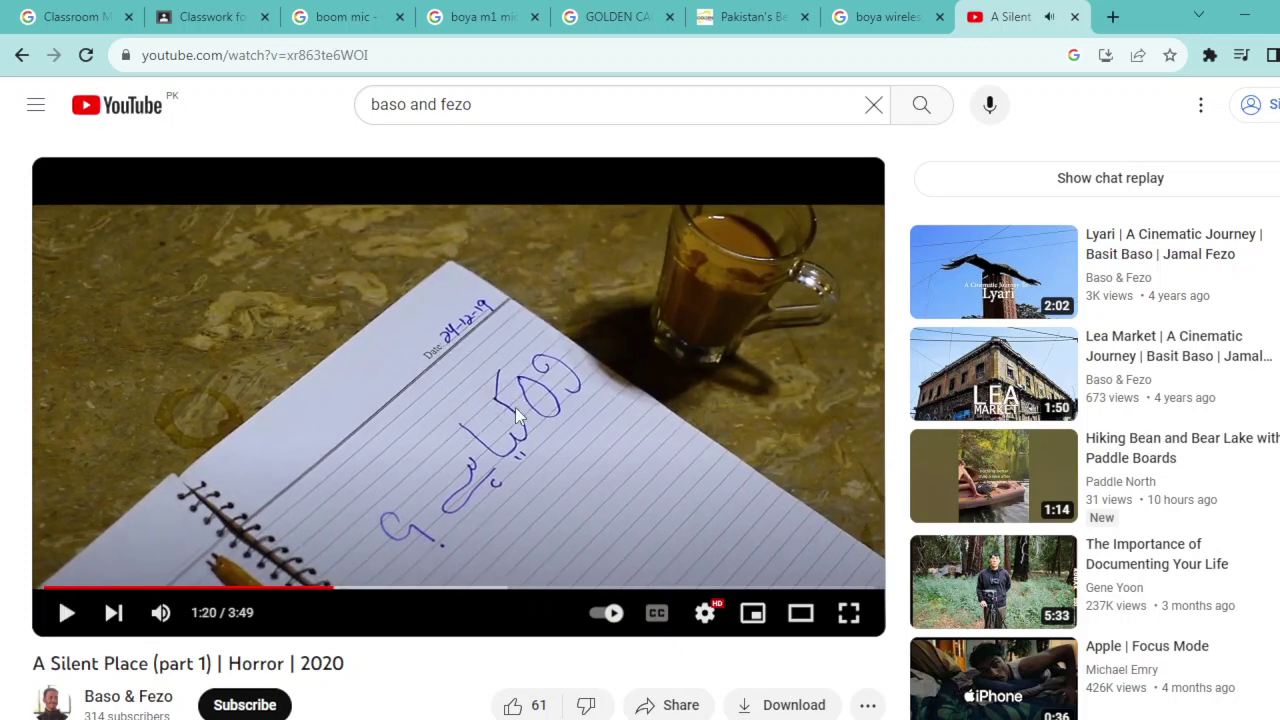
left_click(528, 418)
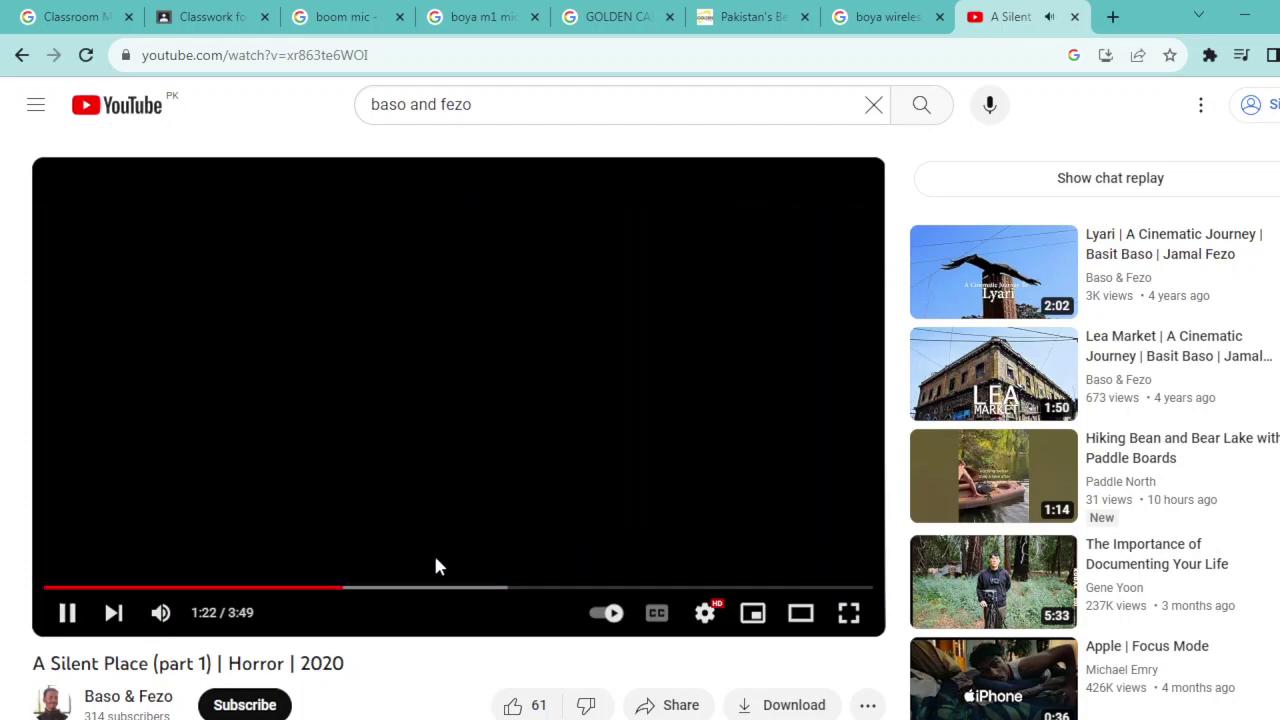
left_click_drag(433, 588, 366, 588)
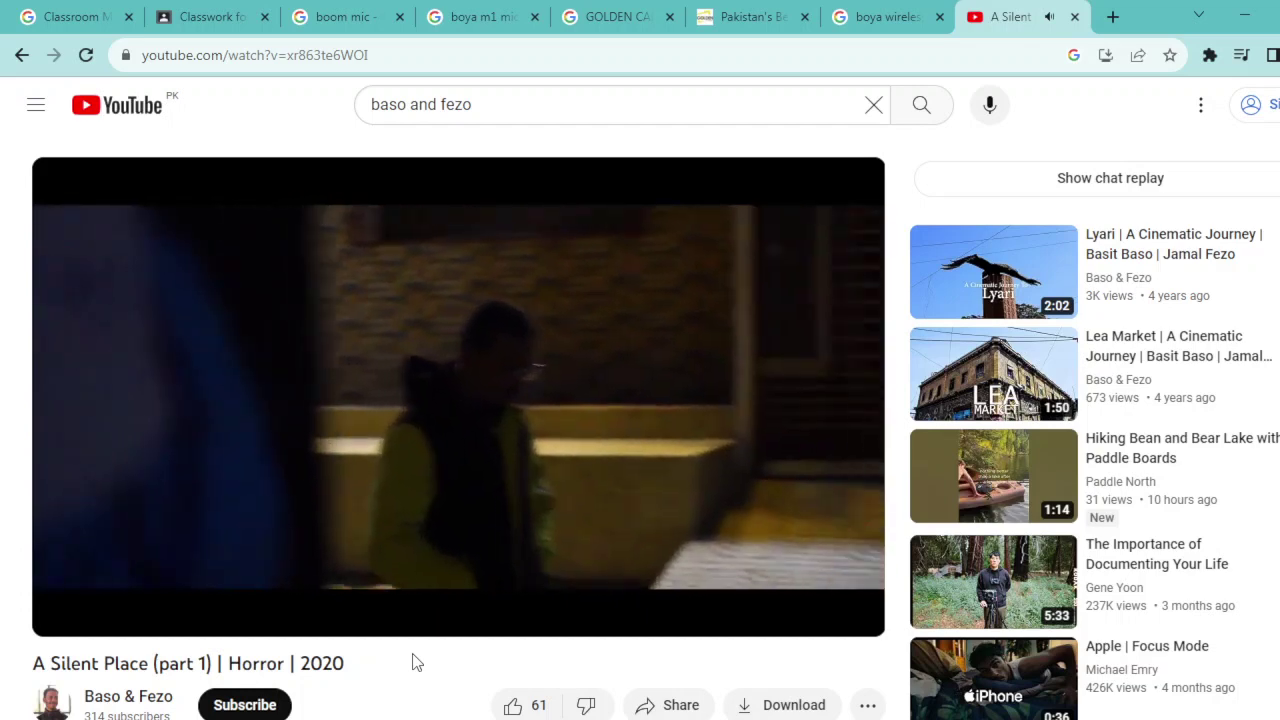
left_click(568, 444)
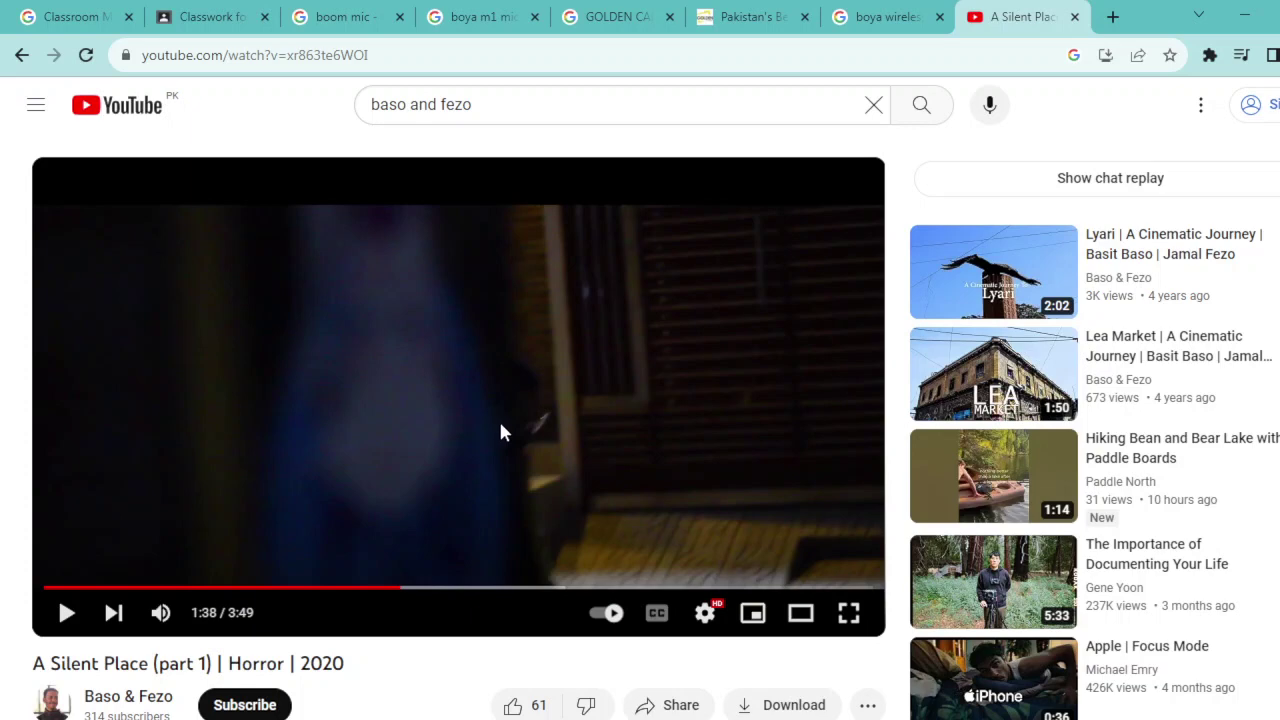
Briefly play and pause the horror short, then close its YouTube tab
left_click(510, 434)
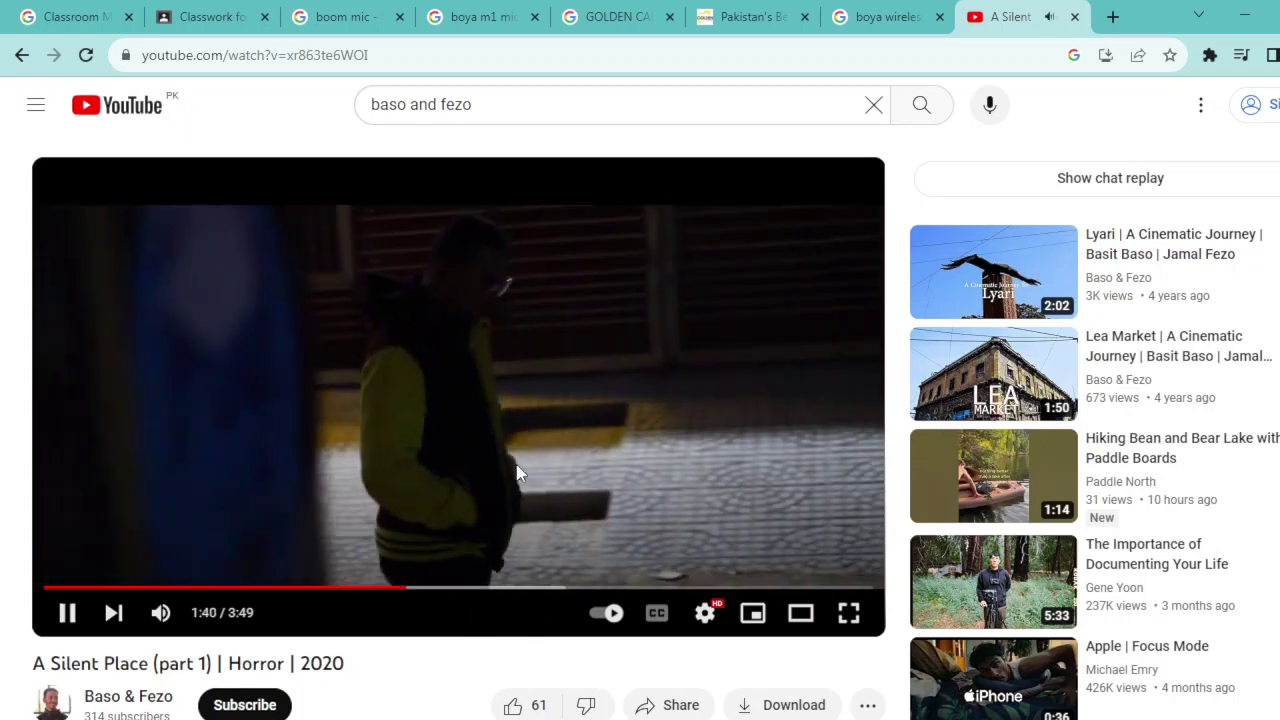
left_click(514, 459)
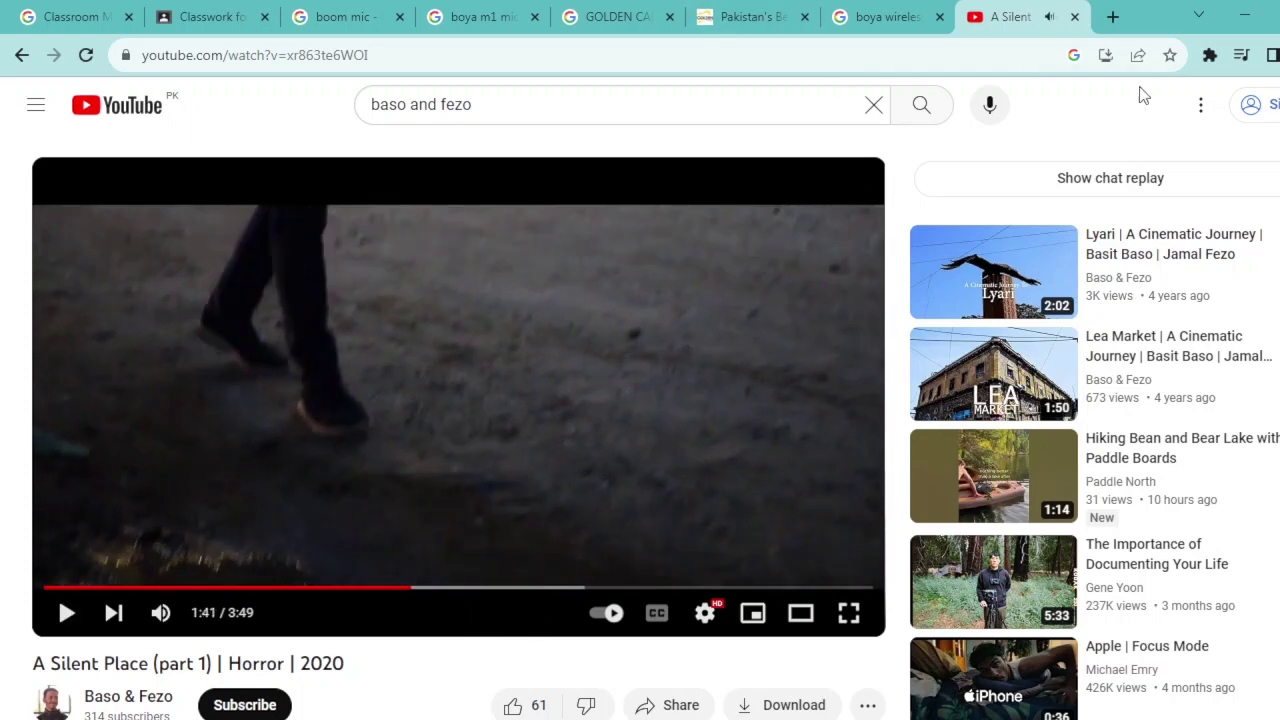
left_click(1073, 19)
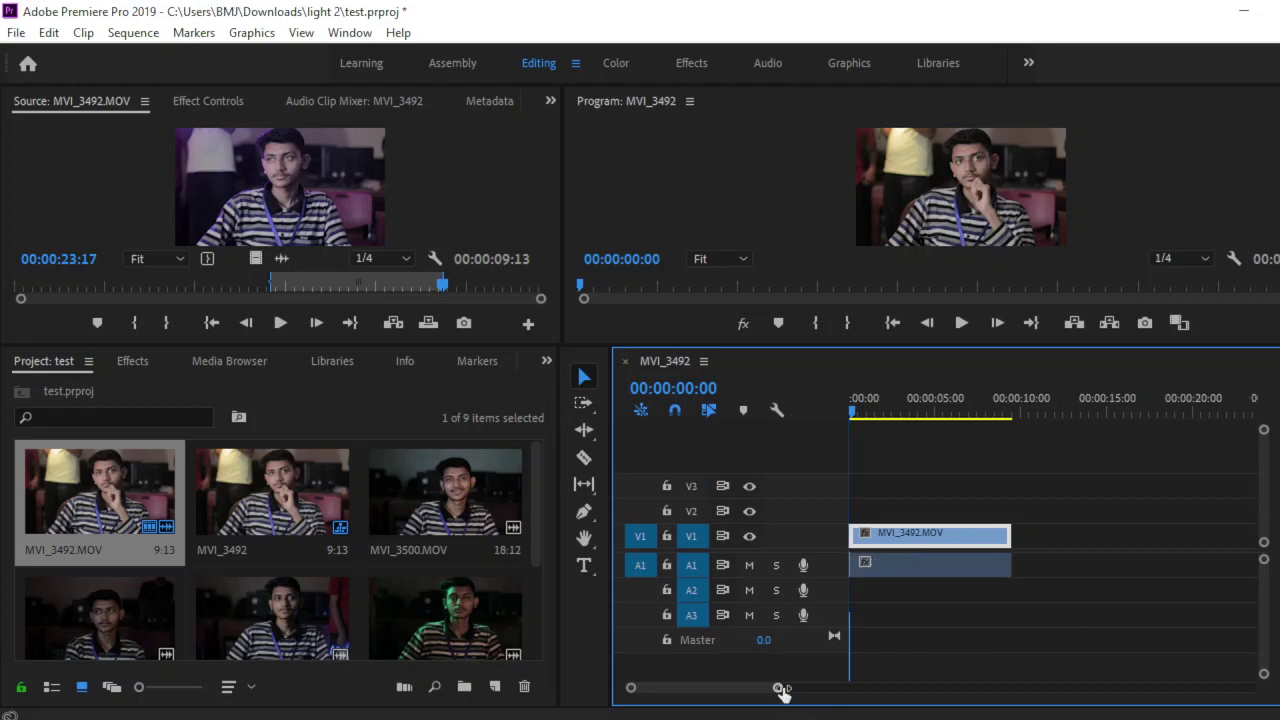
Zoom the timeline out to 30-second steps and widen the timeline and Project panels
left_click_drag(780, 689, 902, 688)
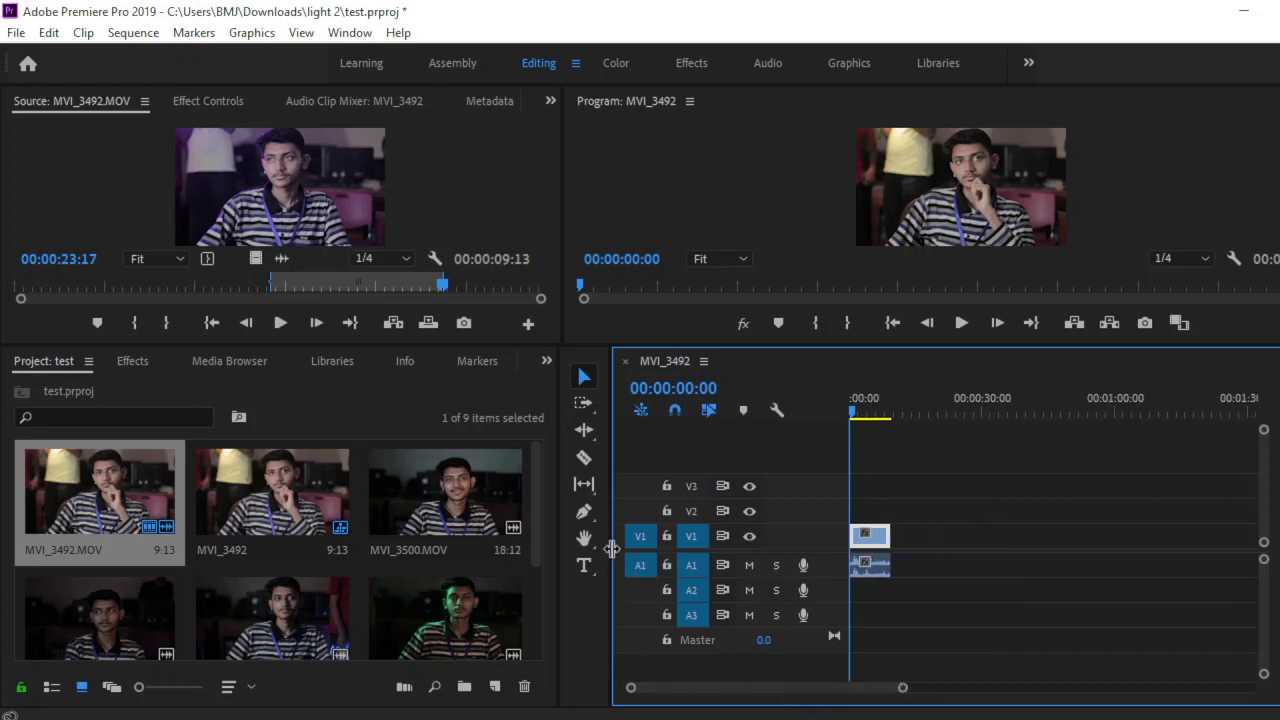
left_click_drag(612, 548, 543, 553)
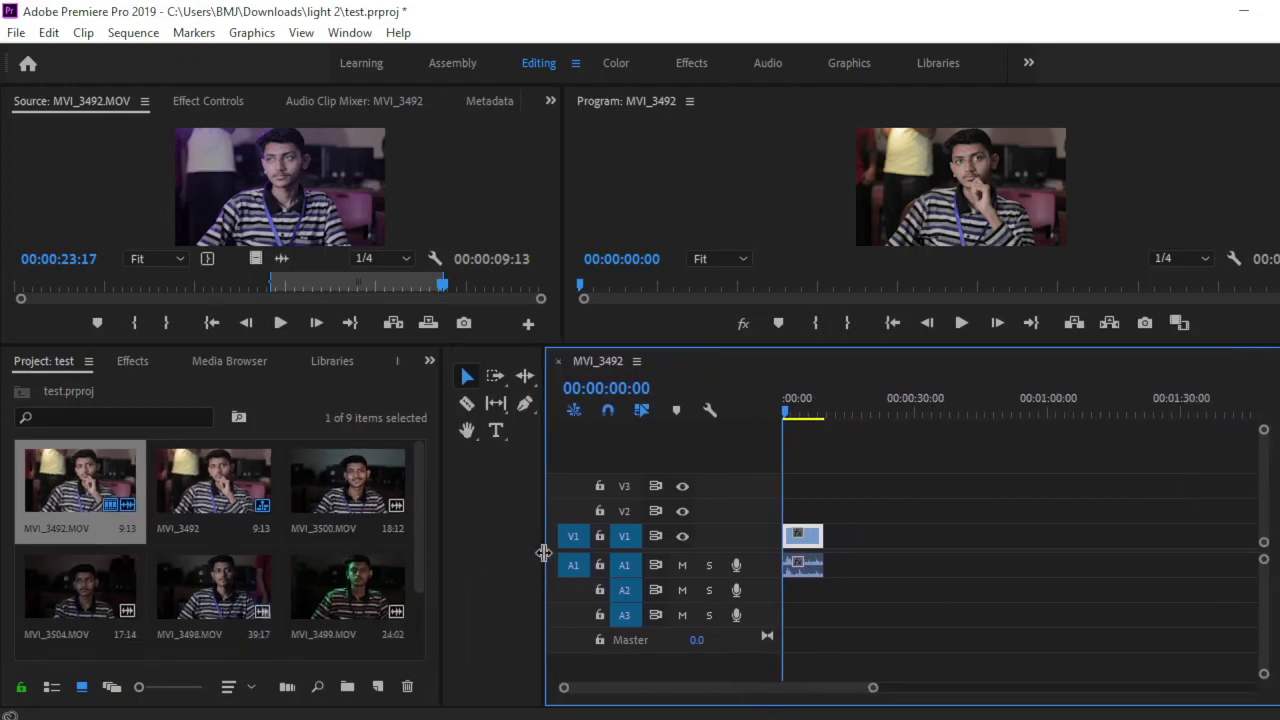
mouse_move(441, 532)
left_mouse_down()
mouse_move(514, 532)
mouse_move(562, 512)
left_mouse_up()
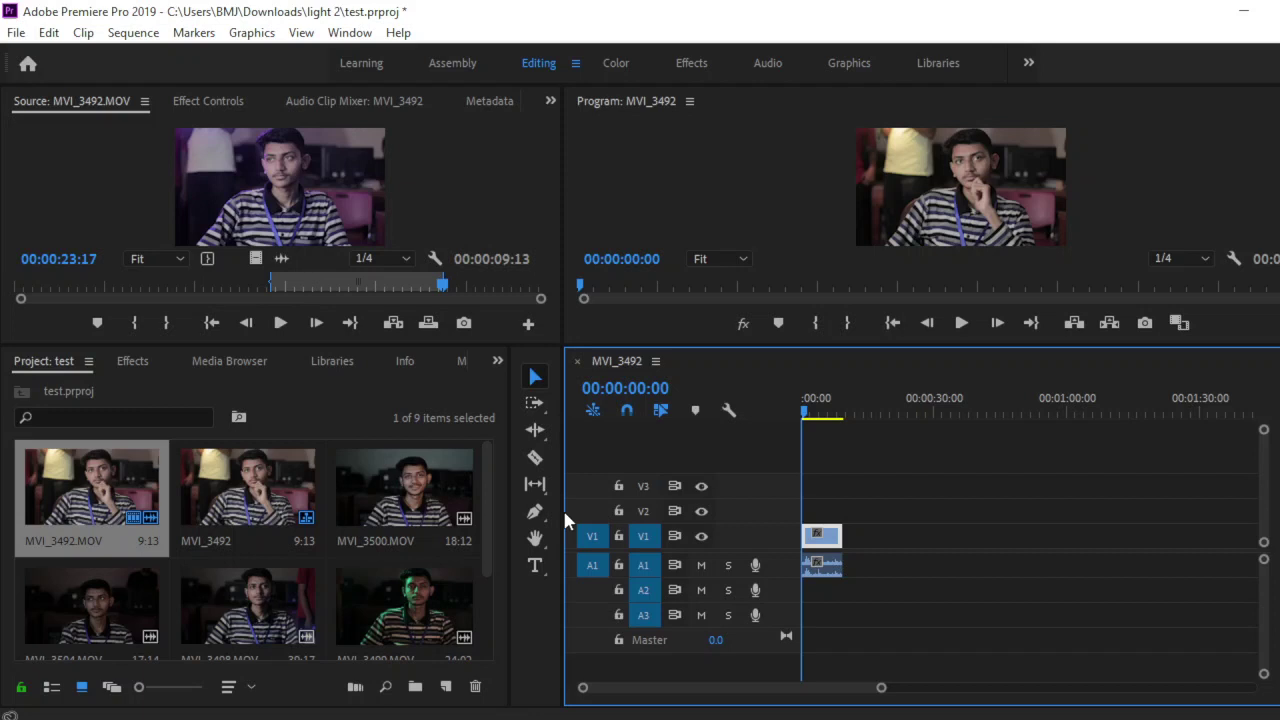
left_click(705, 715)
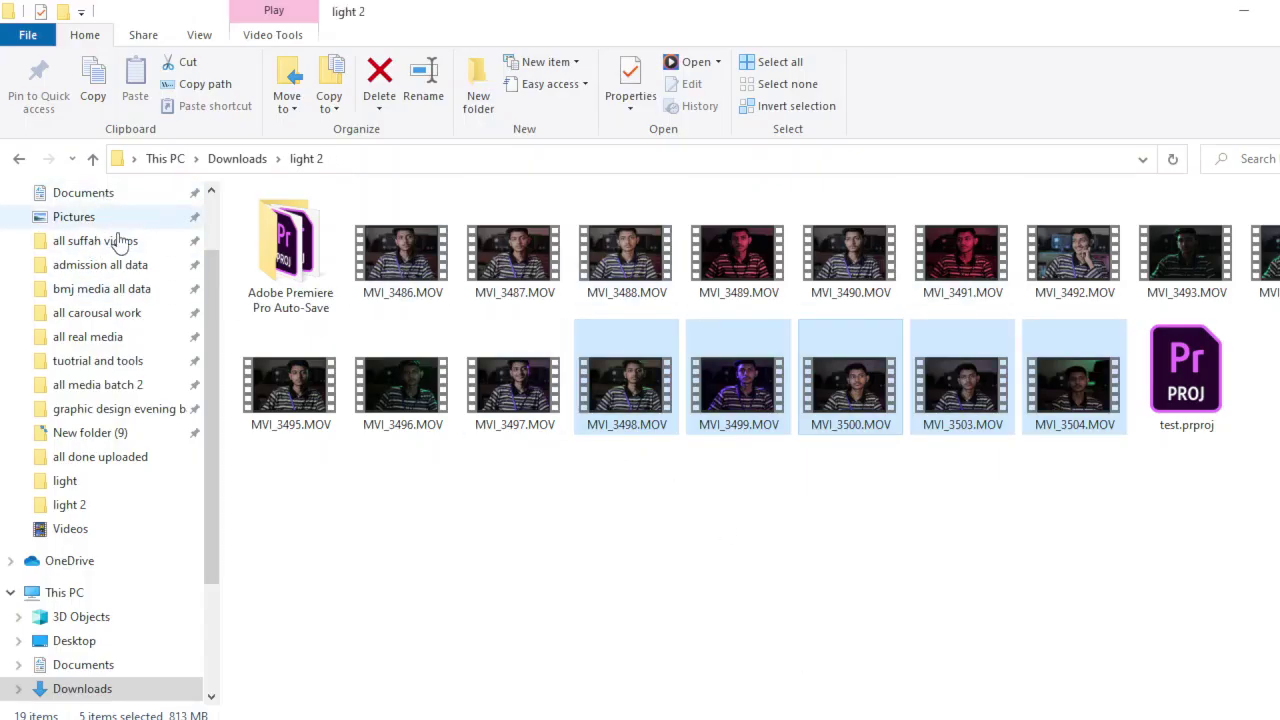
Select clips MVI_3486 through MVI_3490 in the light 2 folder and delete them
scroll(190, 316, "up", 2)
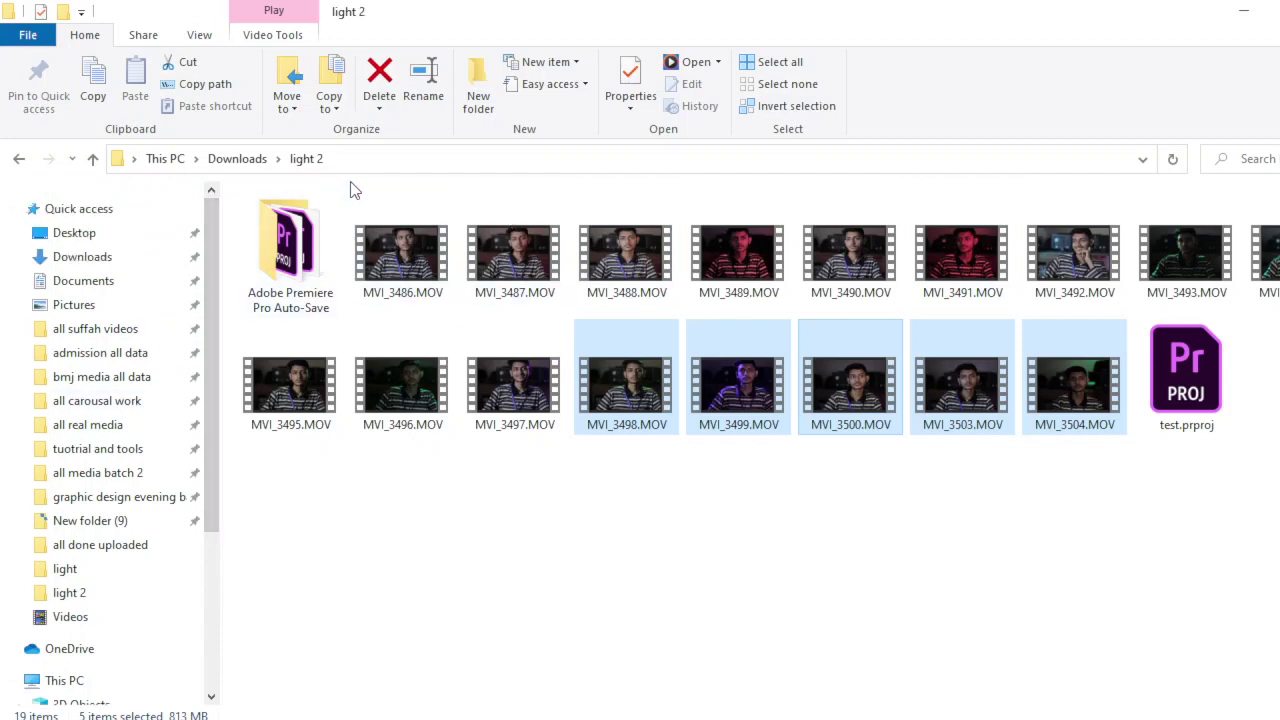
left_click_drag(352, 183, 1010, 287)
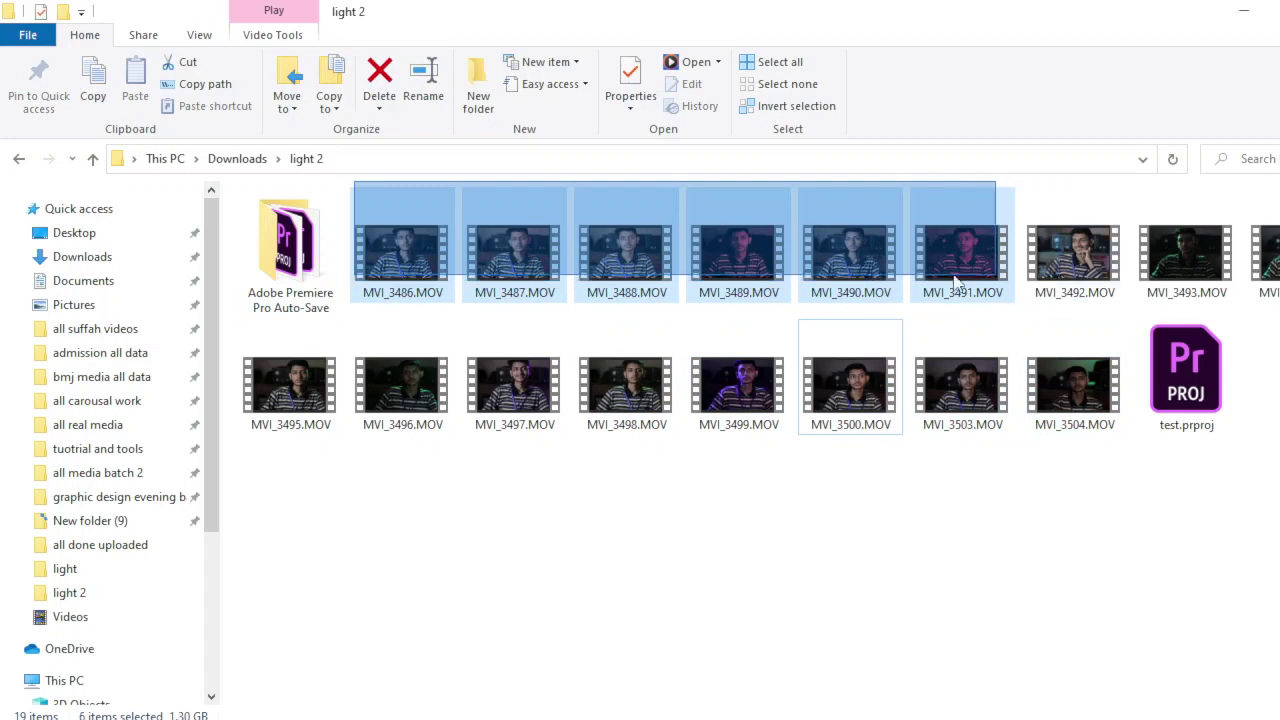
left_click_drag(1010, 287, 843, 275)
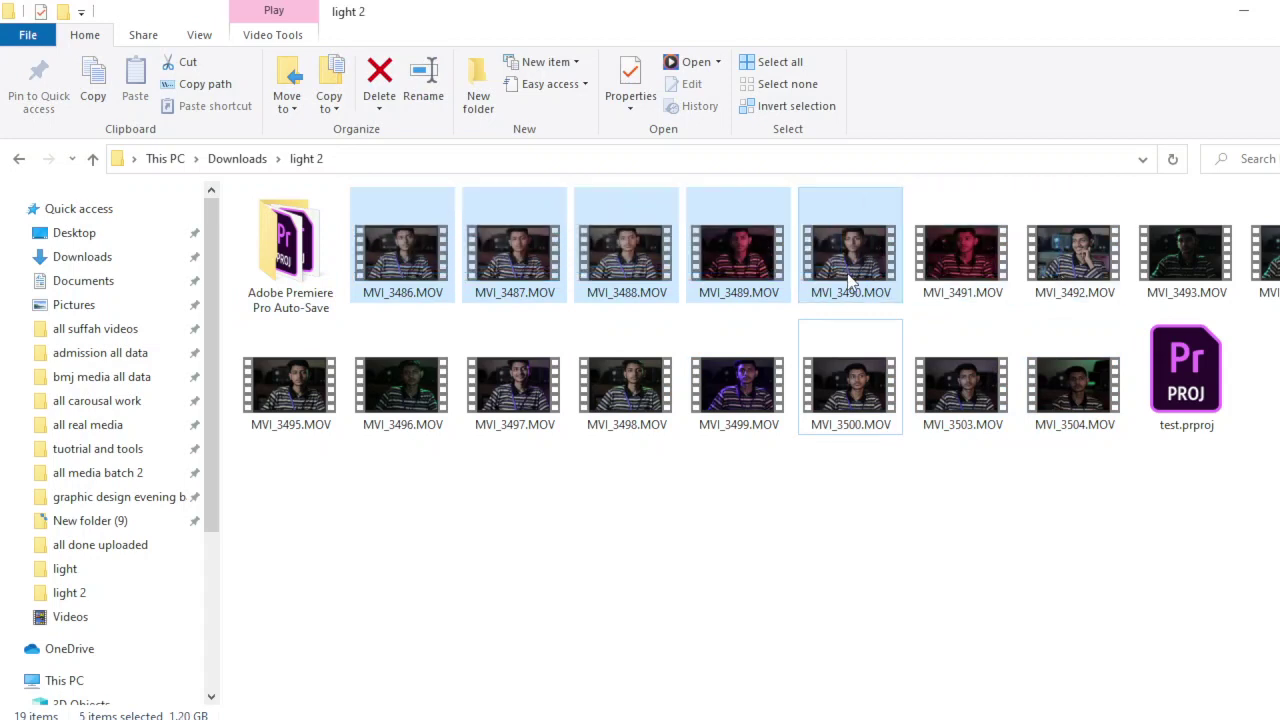
key("Delete")
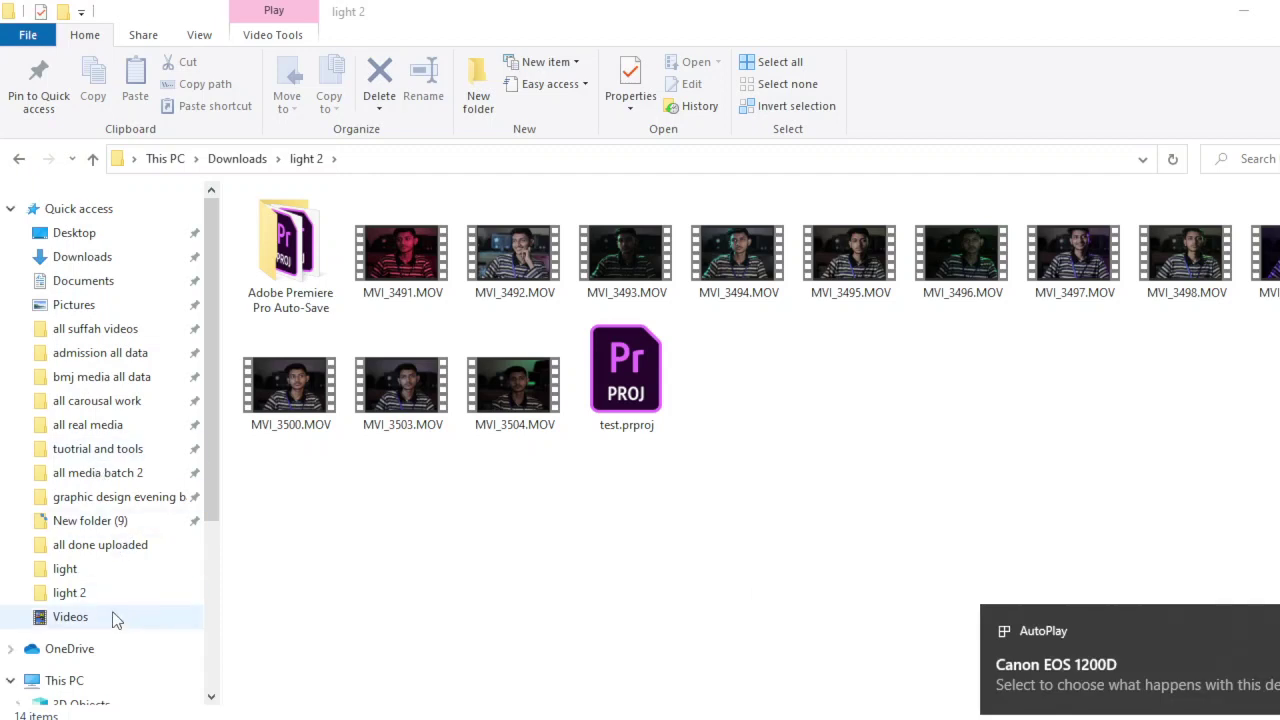
Browse from This PC to Canon EOS 1200D > SD > DCIM > 109CANON
left_click(75, 688)
left_click(322, 408)
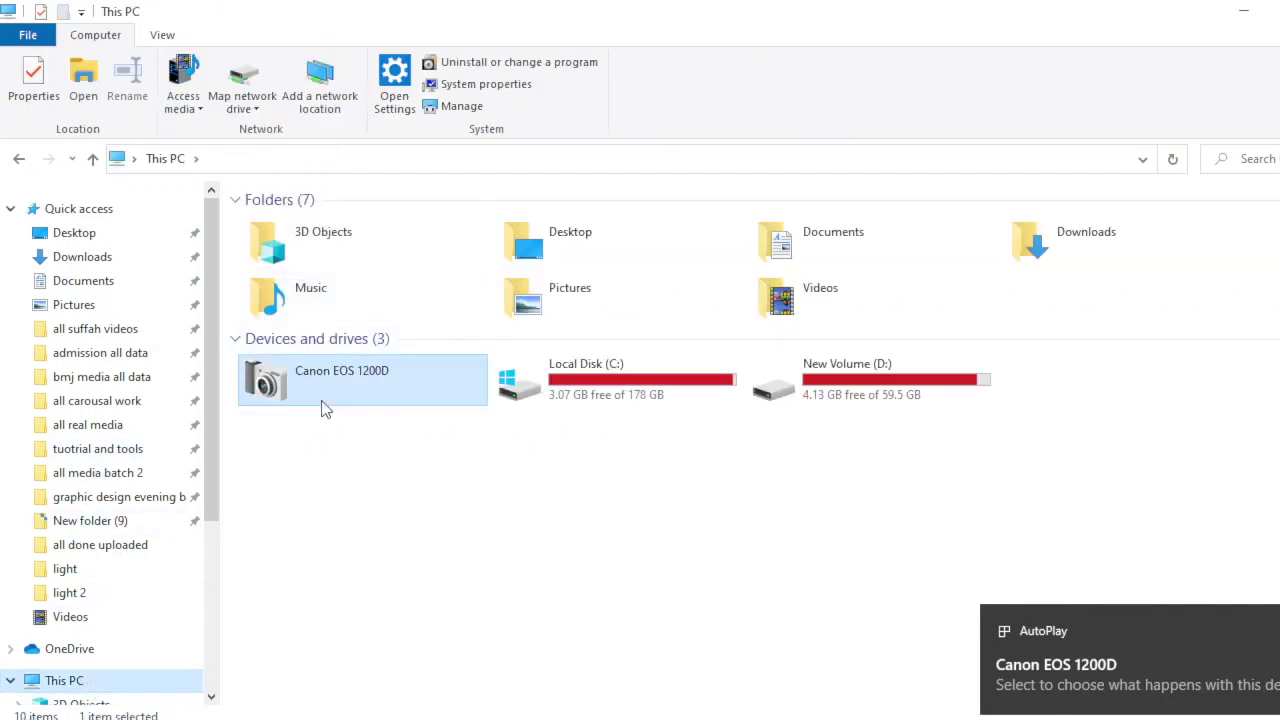
double_click(322, 408)
double_click(358, 230)
double_click(350, 224)
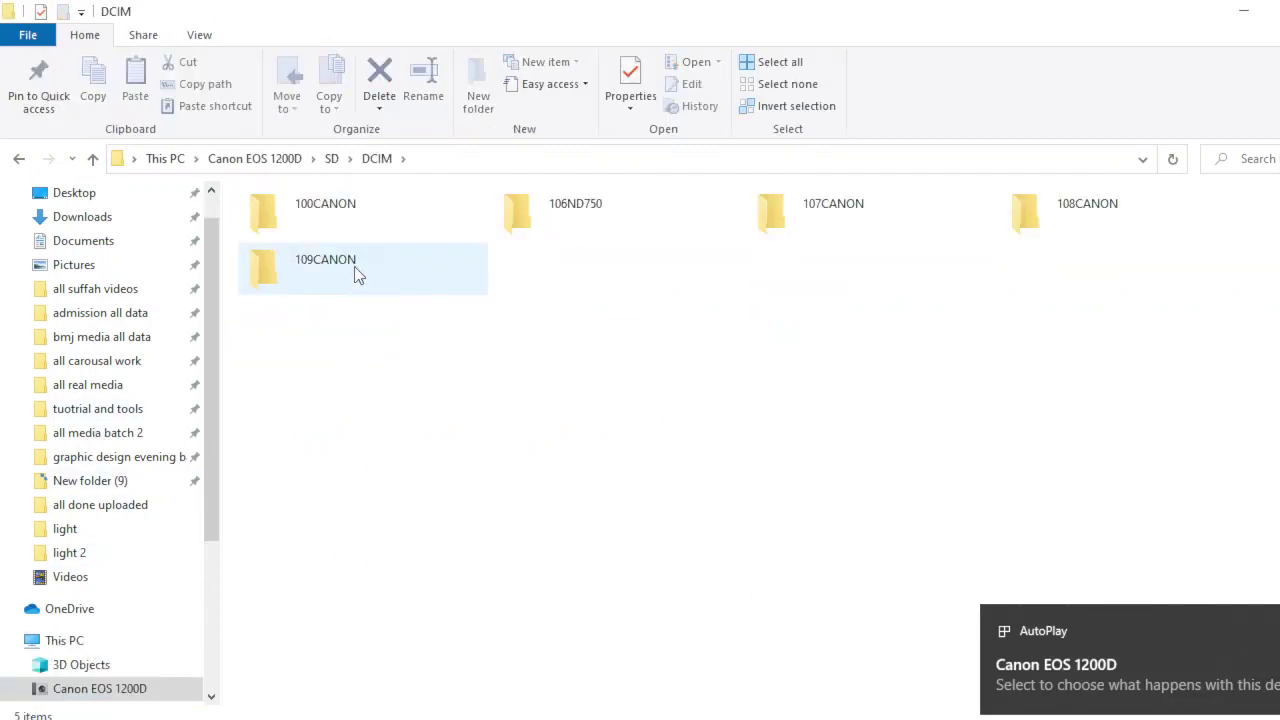
double_click(355, 267)
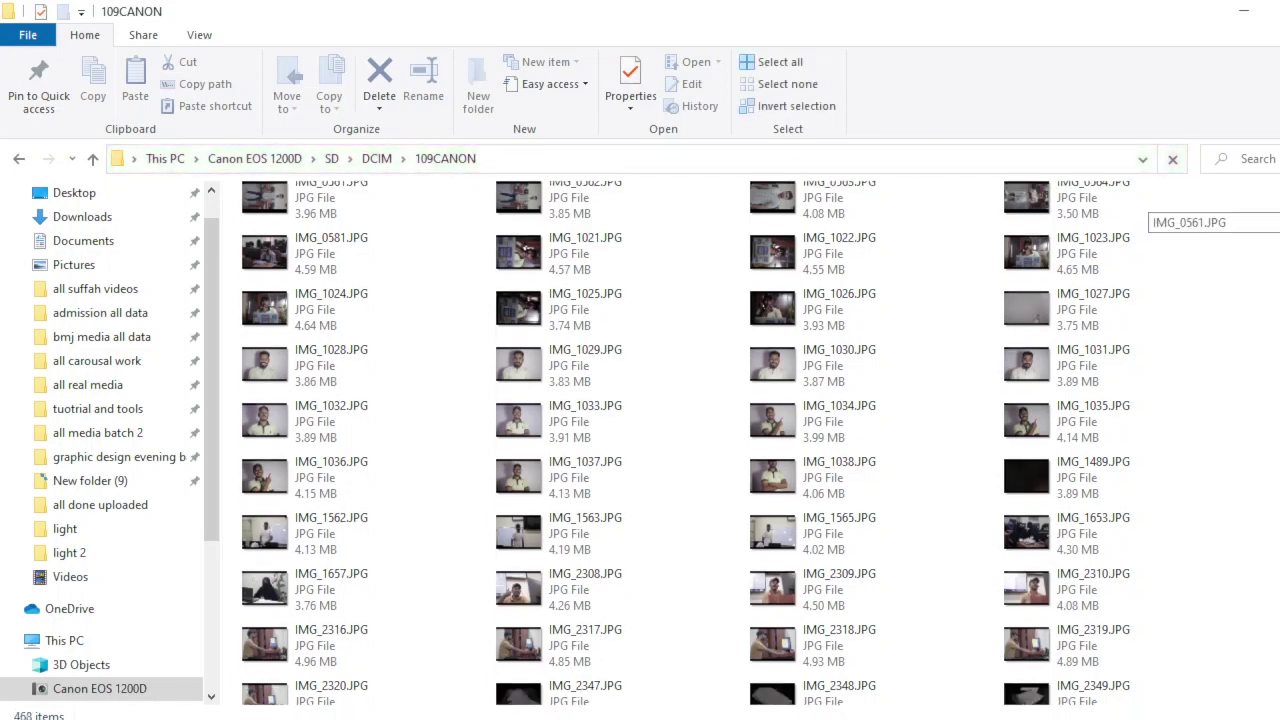
scroll(1150, 210, "down", 15)
scroll(1150, 215, "down", 5)
scroll(1150, 215, "down", 3)
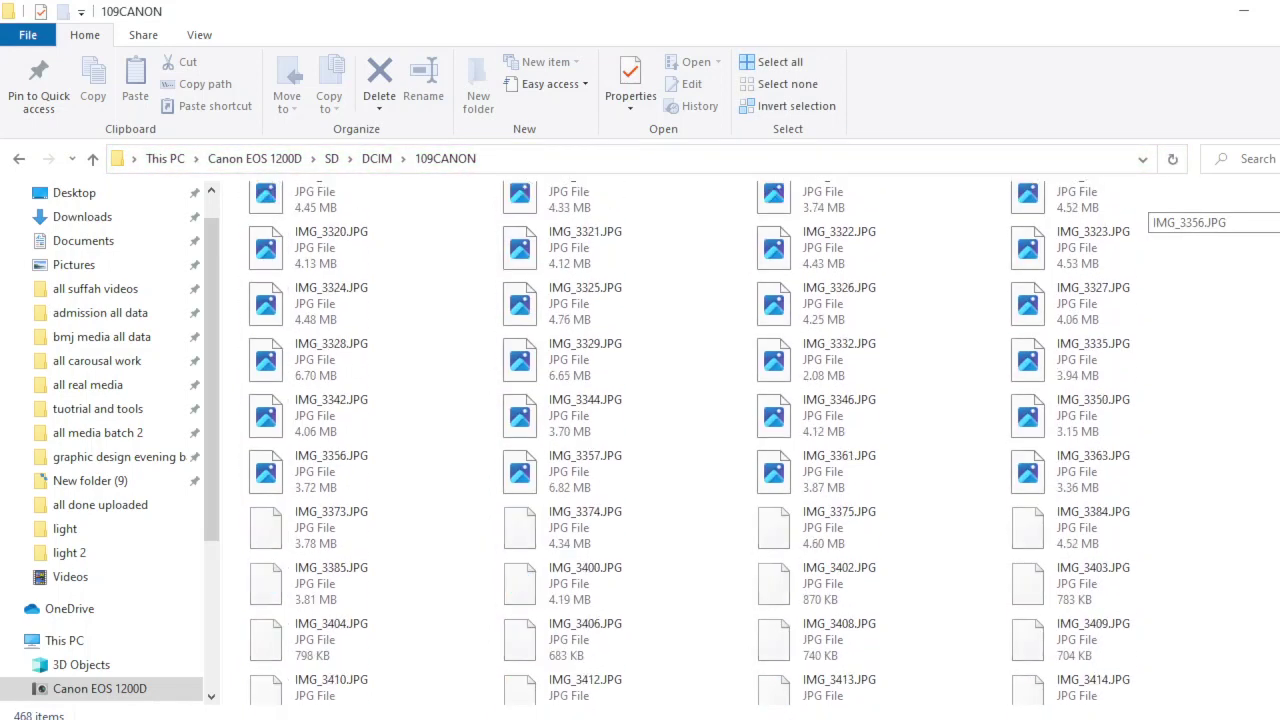
scroll(1150, 215, "down", 3)
scroll(1166, 505, "down", 5)
scroll(1164, 505, "down", 5)
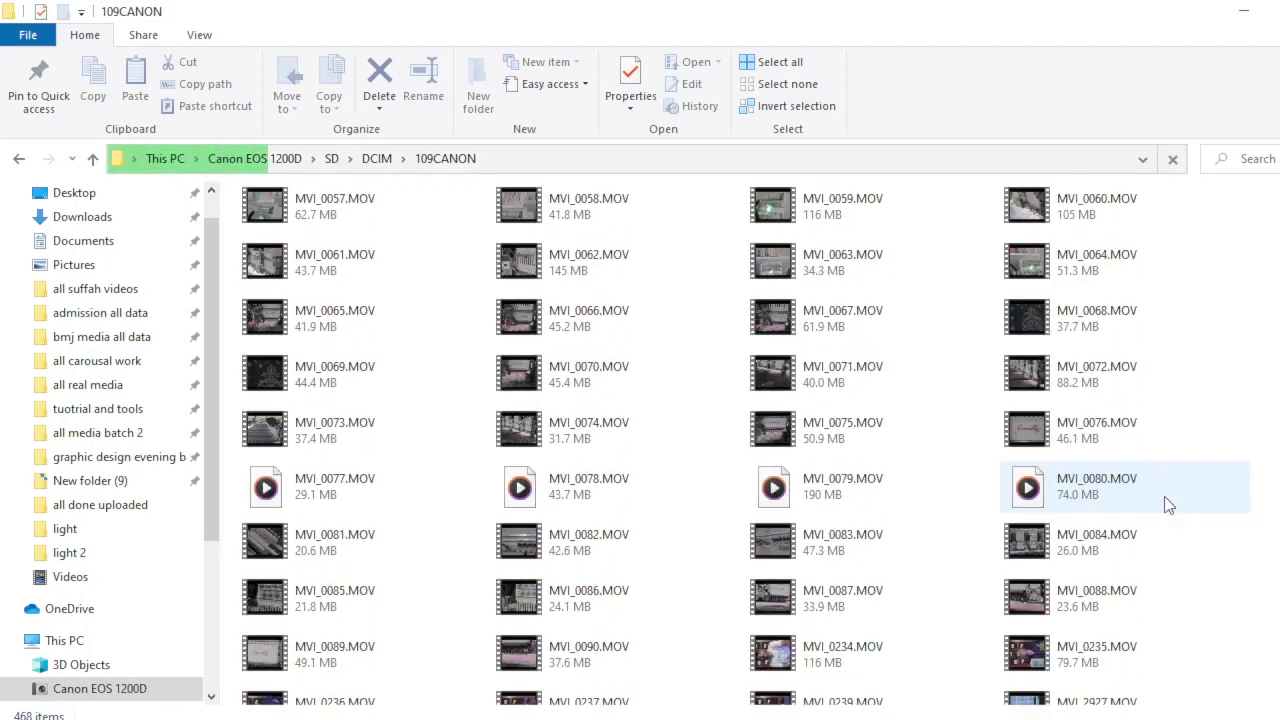
scroll(1164, 496, "up", 2)
scroll(1164, 496, "down", 3)
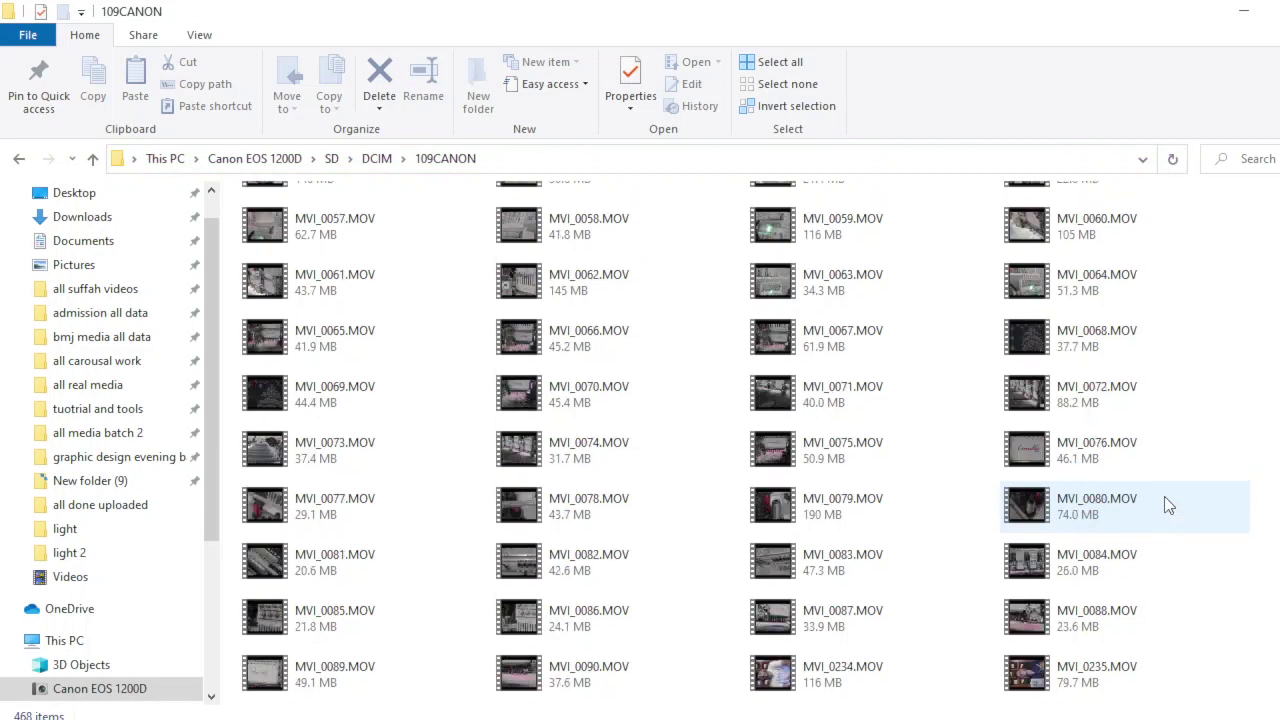
scroll(1164, 496, "down", 3)
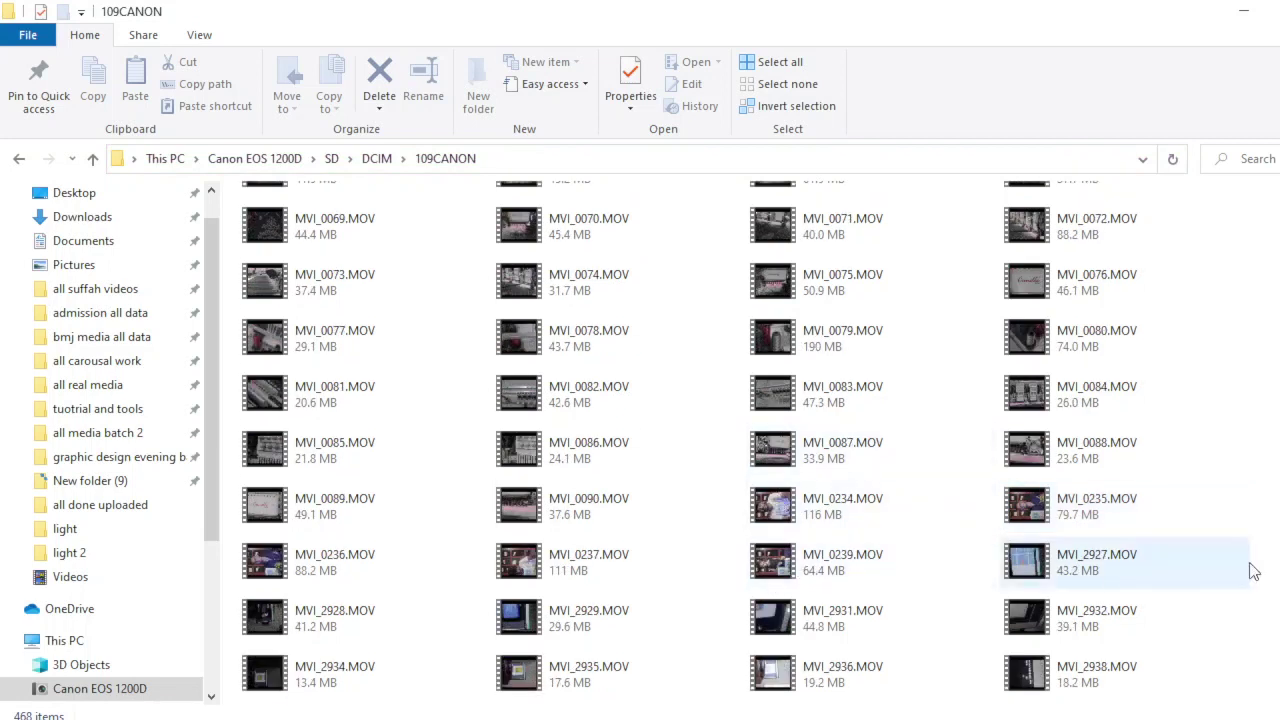
scroll(1150, 592, "up", 3)
scroll(1150, 592, "up", 5)
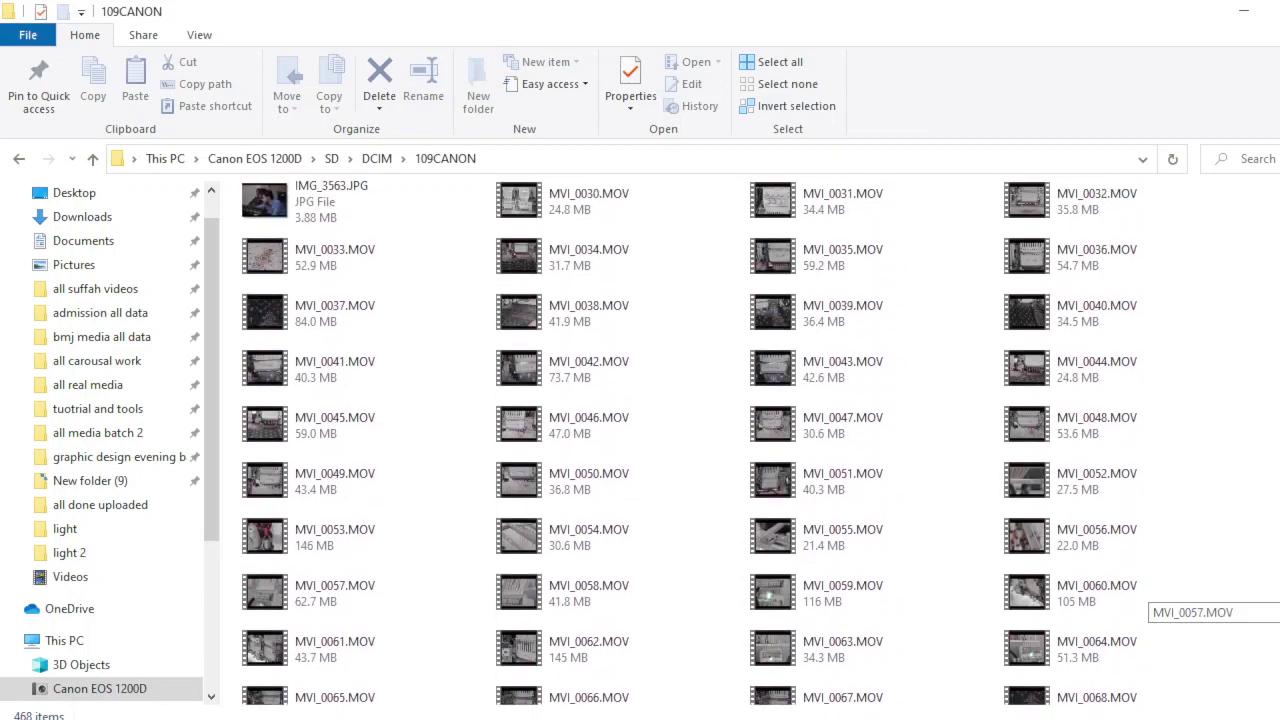
scroll(1150, 592, "up", 3)
scroll(1150, 592, "down", 1)
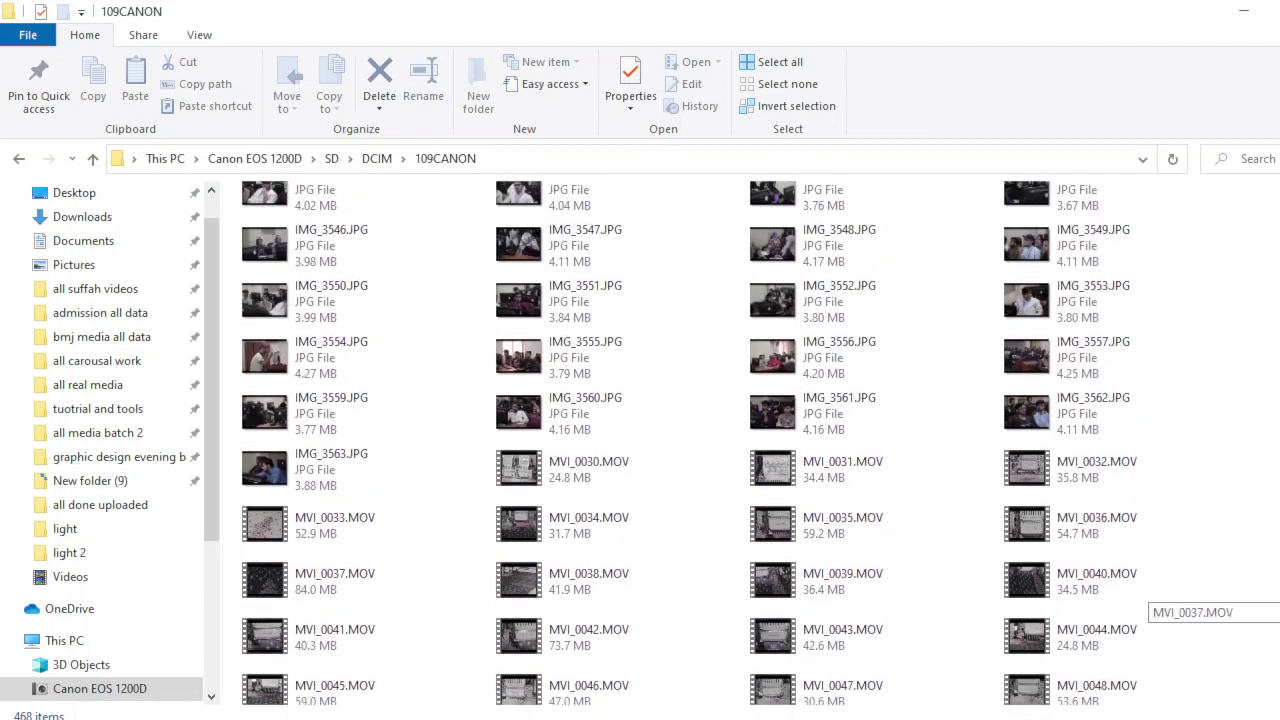
scroll(1150, 592, "down", 15)
scroll(1150, 592, "down", 8)
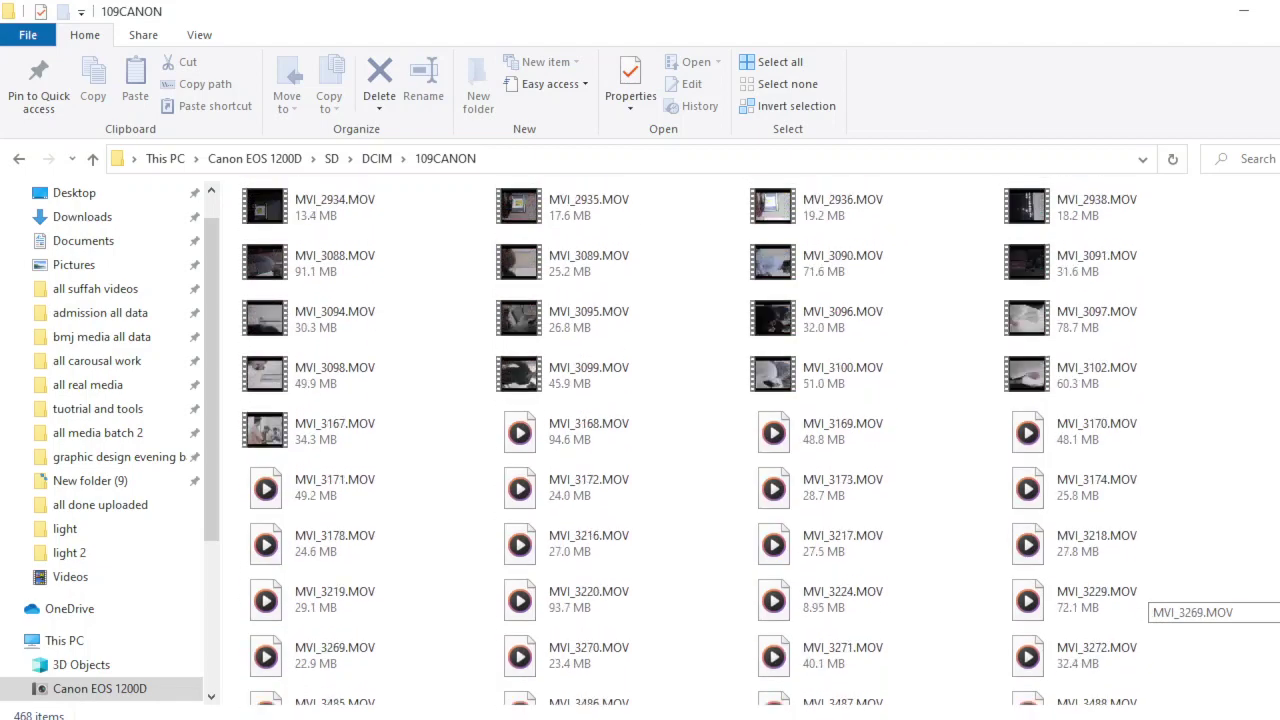
scroll(1150, 592, "down", 1)
scroll(1150, 592, "down", 5)
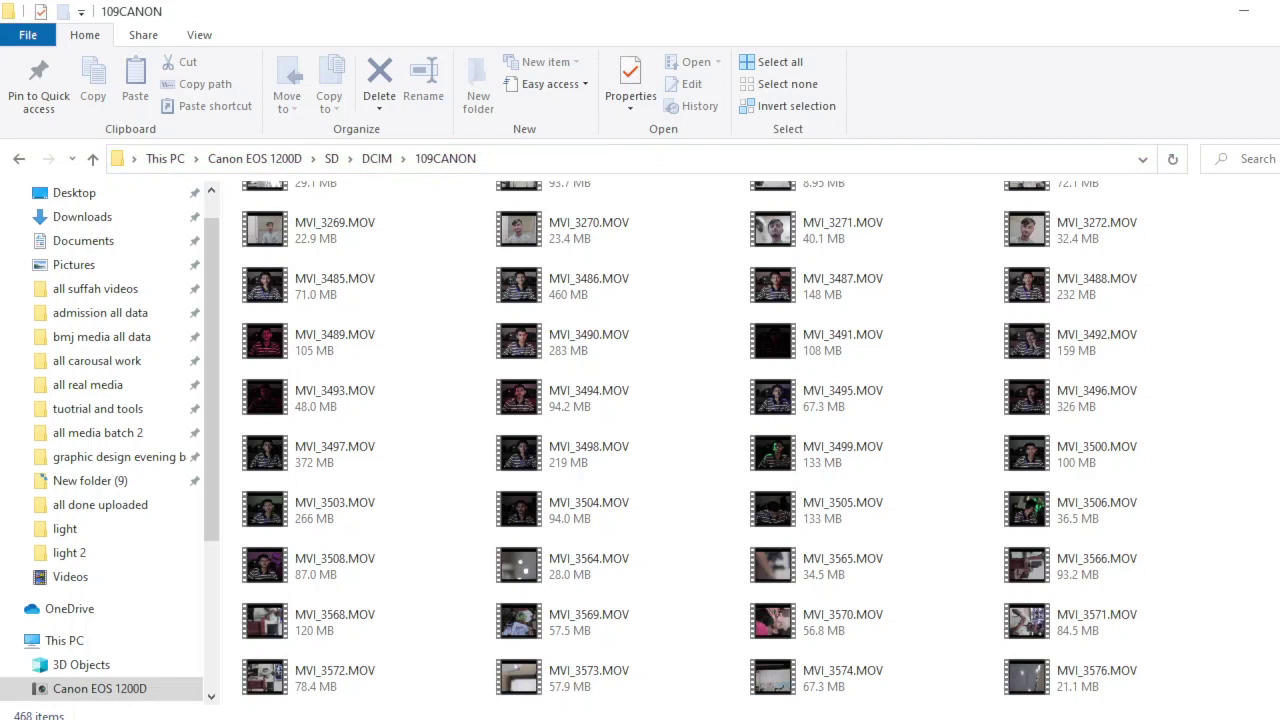
scroll(1150, 660, "up", 3)
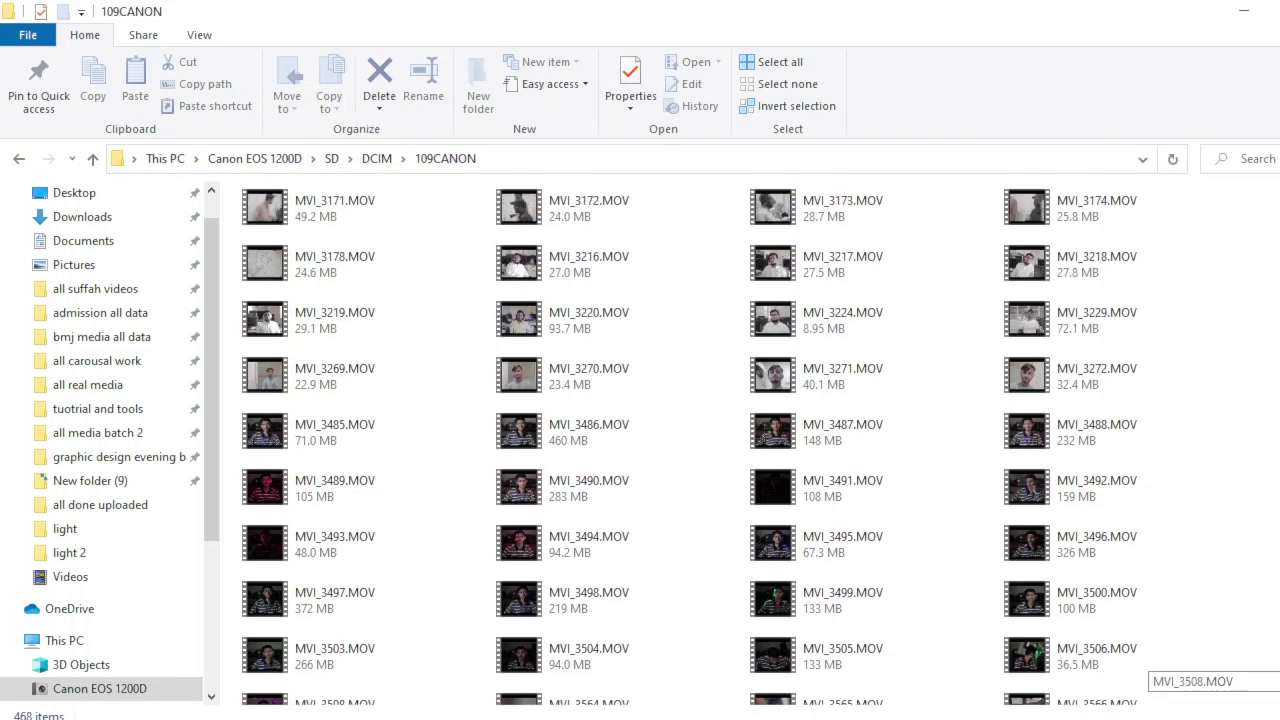
scroll(1150, 660, "up", 2)
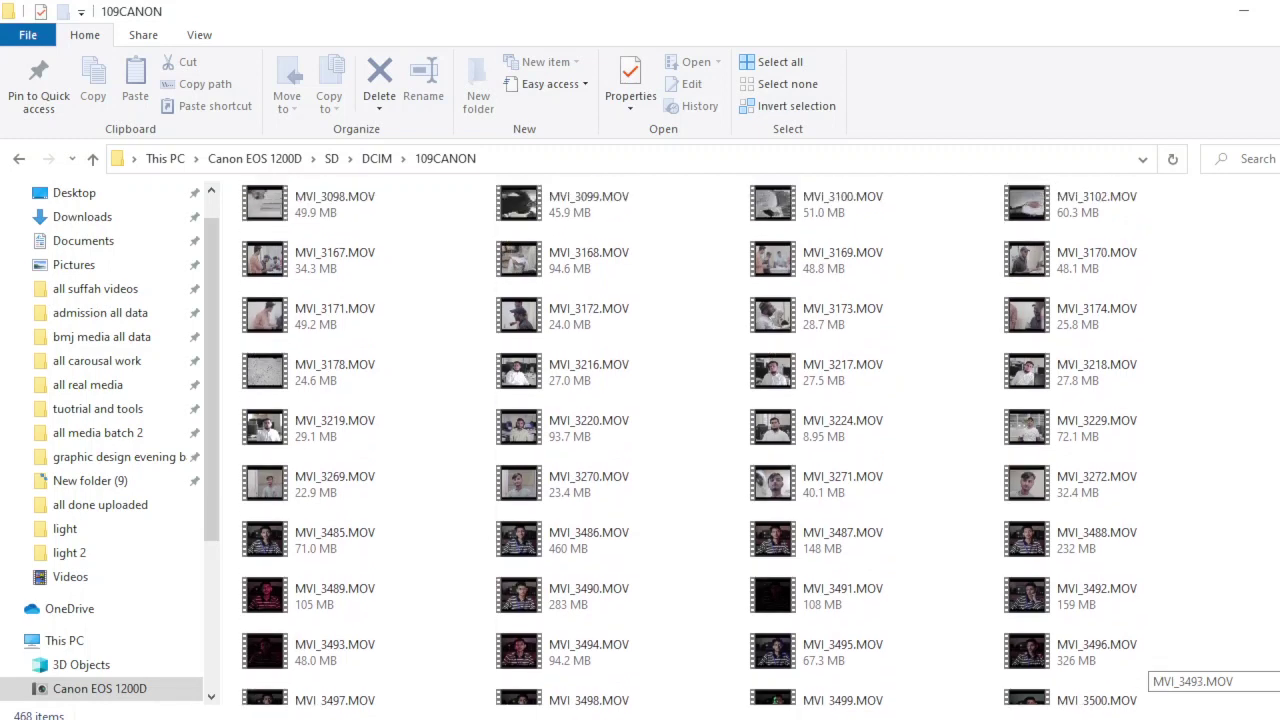
scroll(1150, 660, "up", 6)
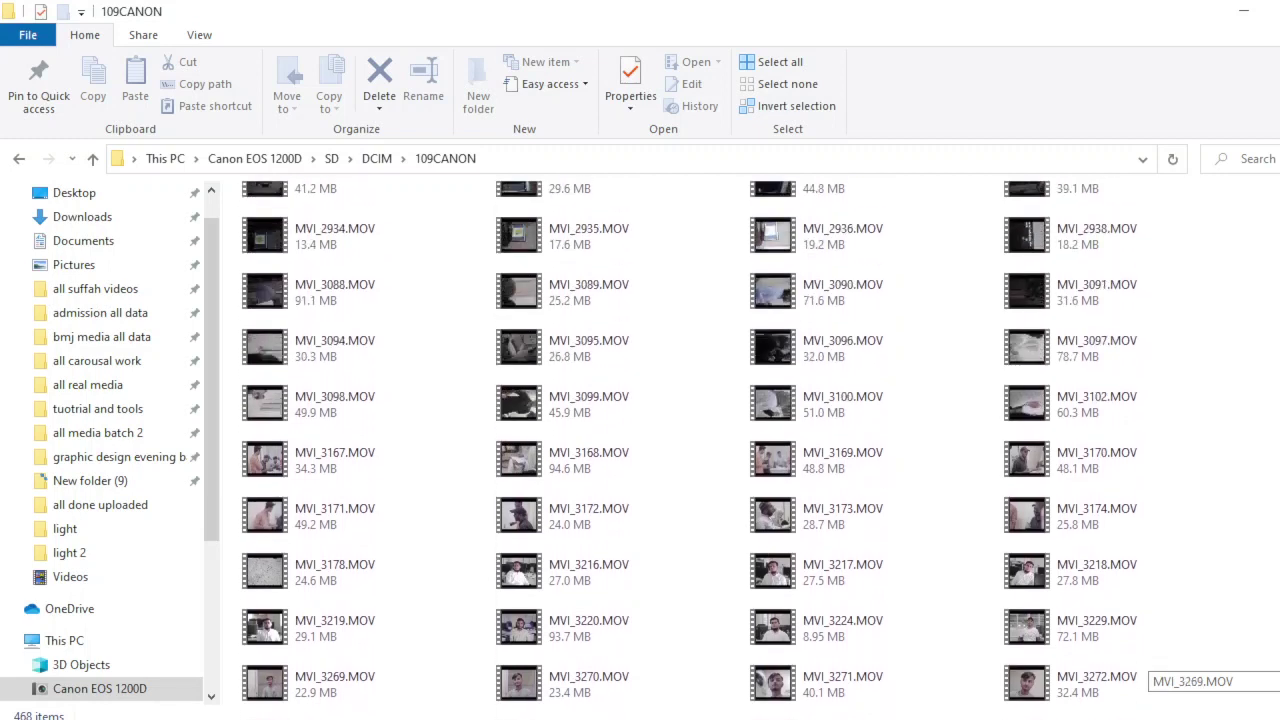
scroll(1150, 660, "up", 2)
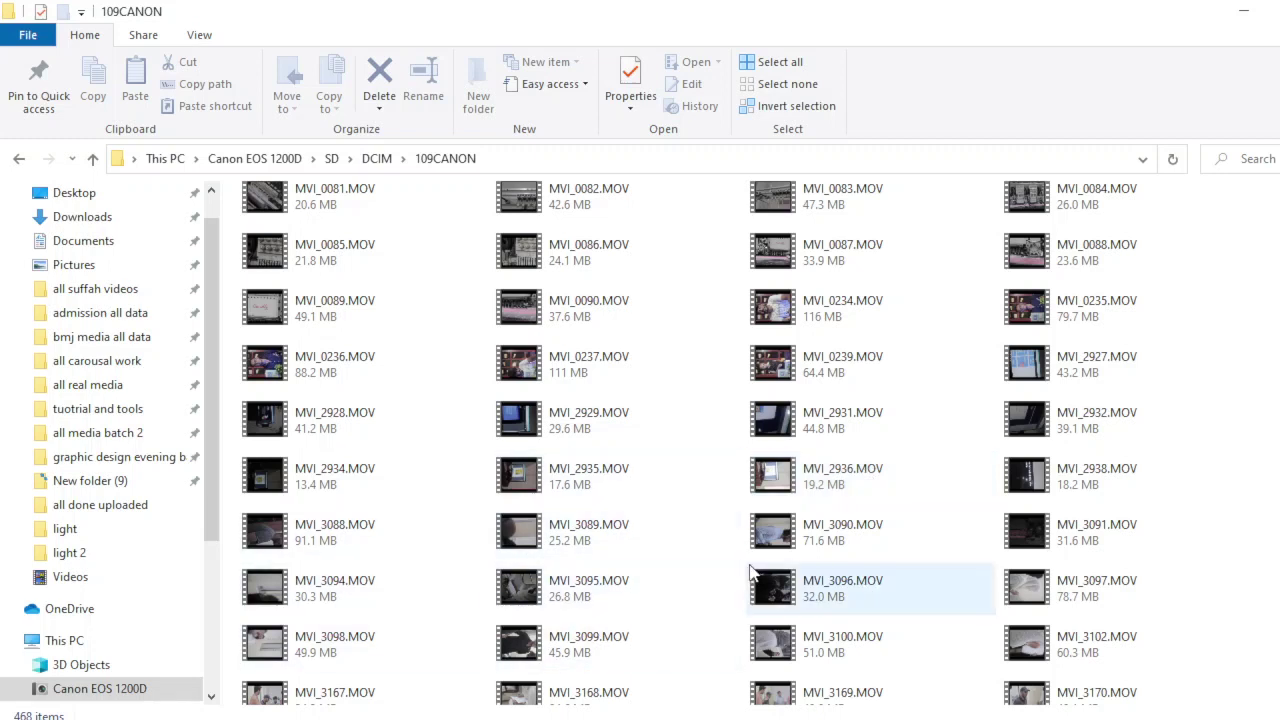
scroll(1150, 604, "down", 1)
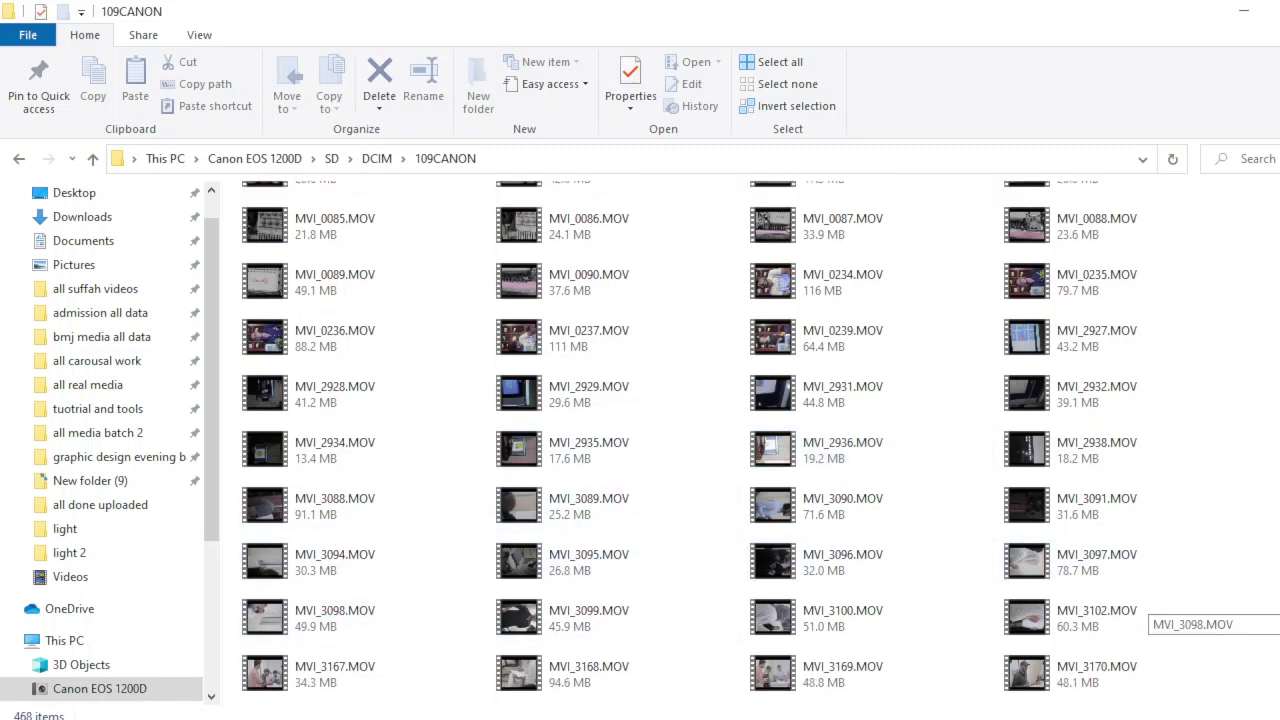
scroll(1150, 604, "down", 1)
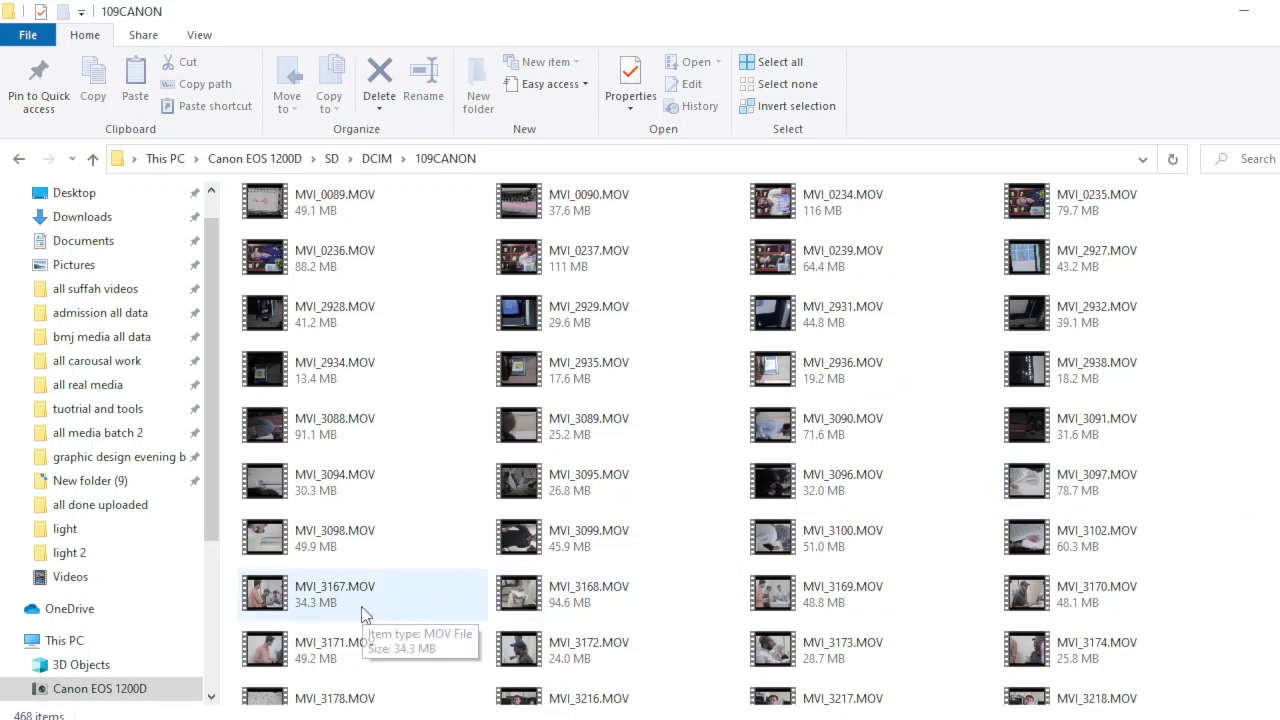
Select the clips MVI_3167 and MVI_3170 through MVI_3173 on the camera card
left_click(582, 649)
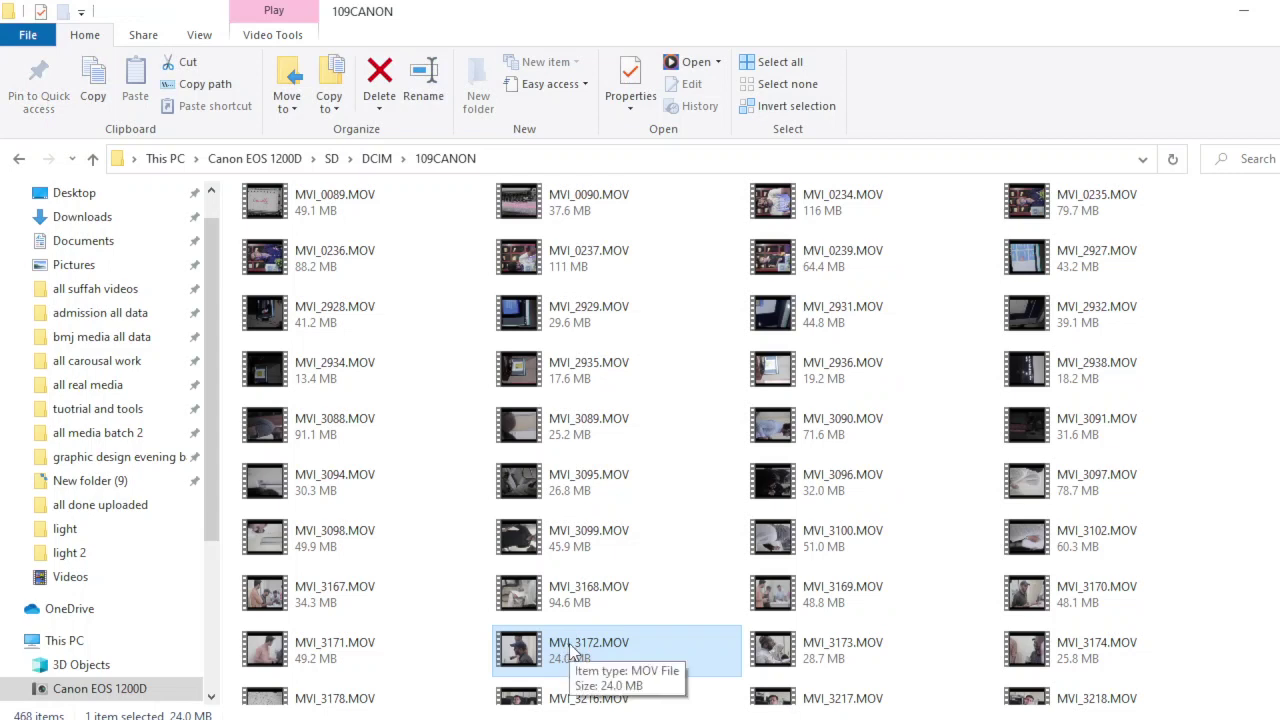
left_click(340, 648, "ctrl")
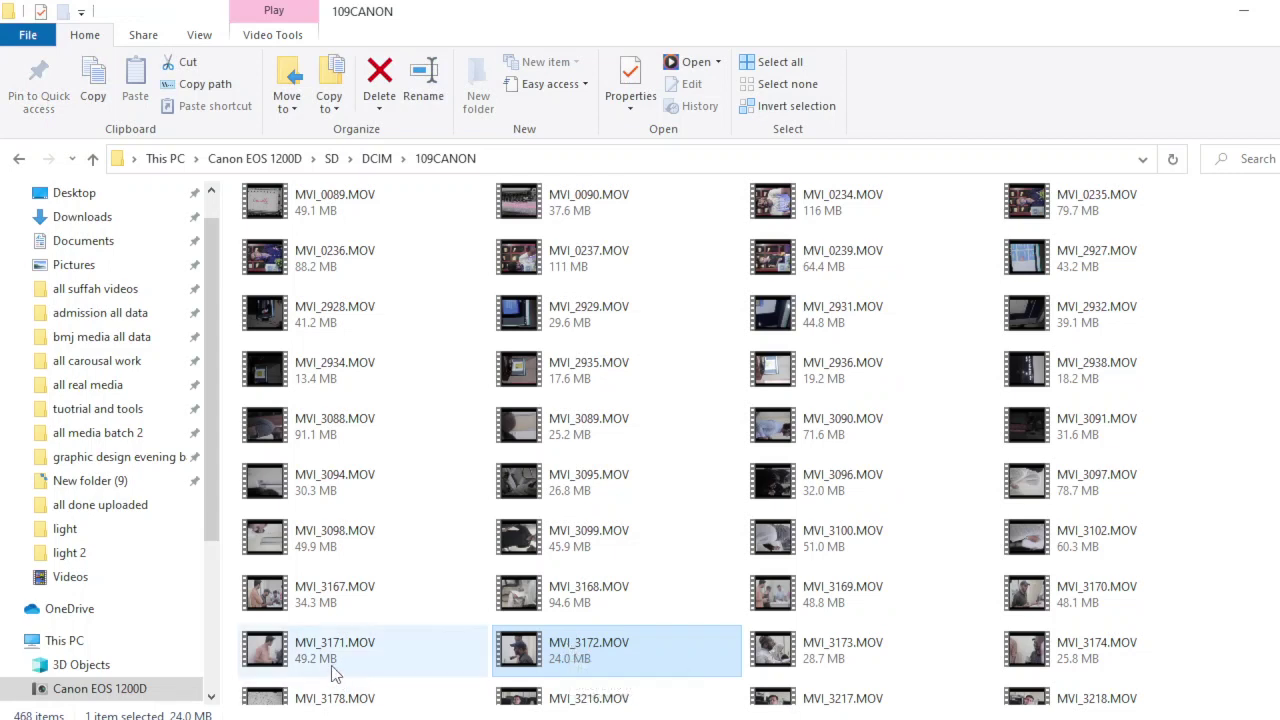
left_click(343, 607, "ctrl")
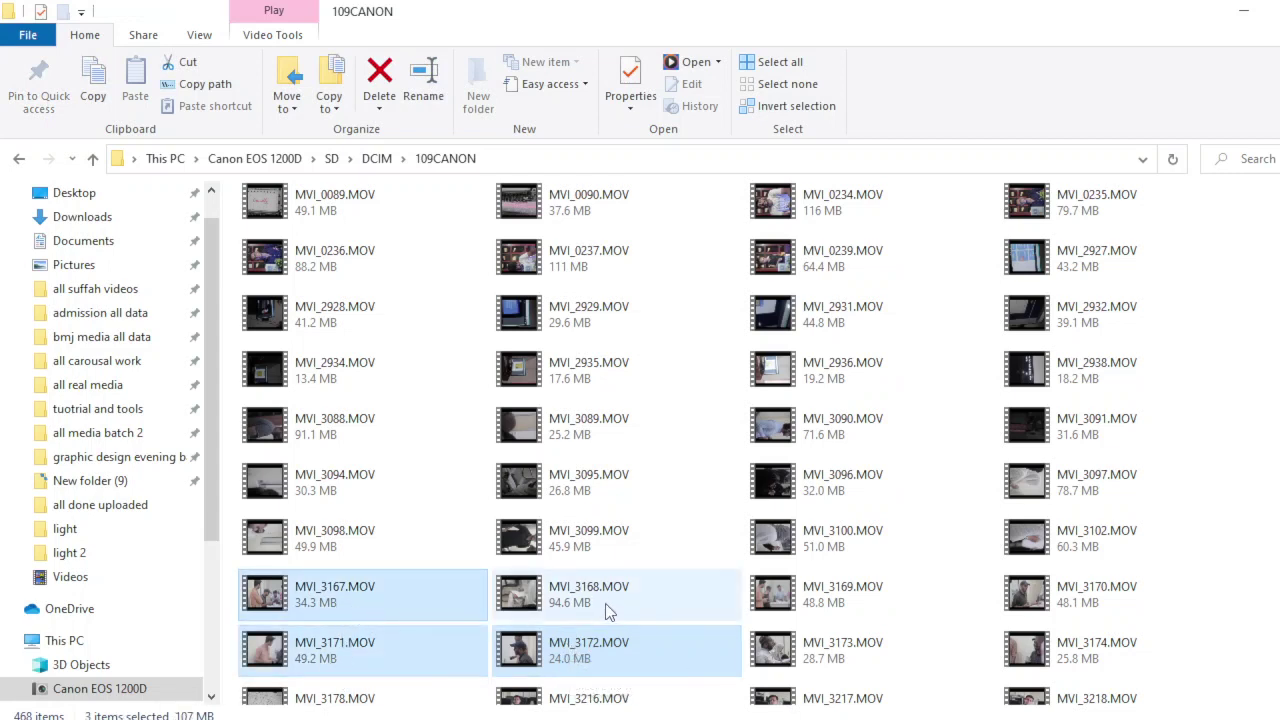
left_click(810, 650, "ctrl")
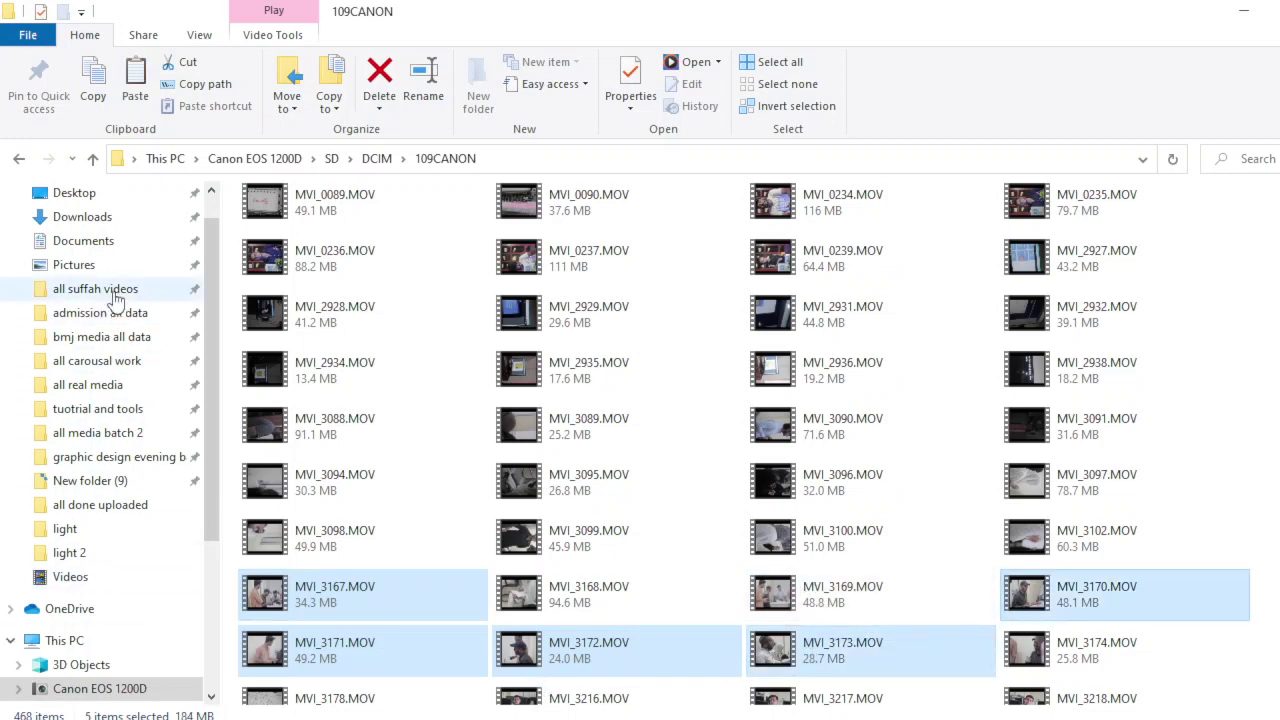
Create a new folder named example inside Downloads > light 2 and open it
left_click(114, 218)
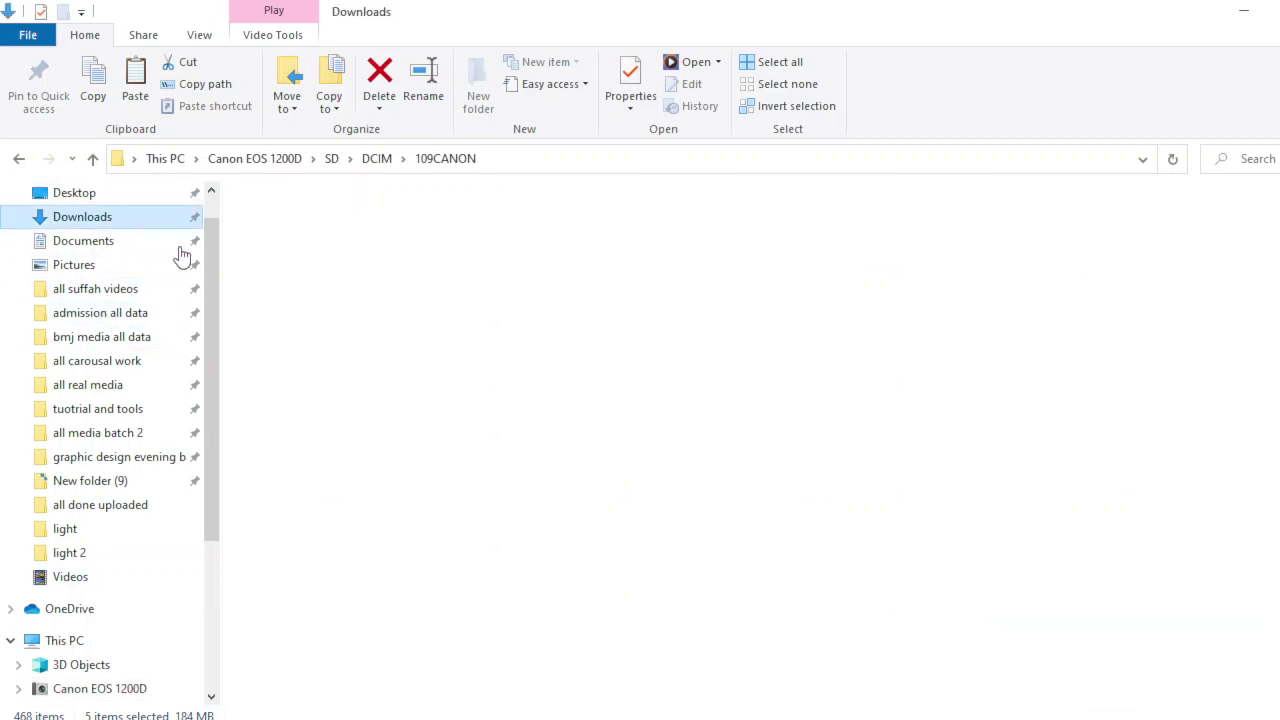
double_click(308, 306)
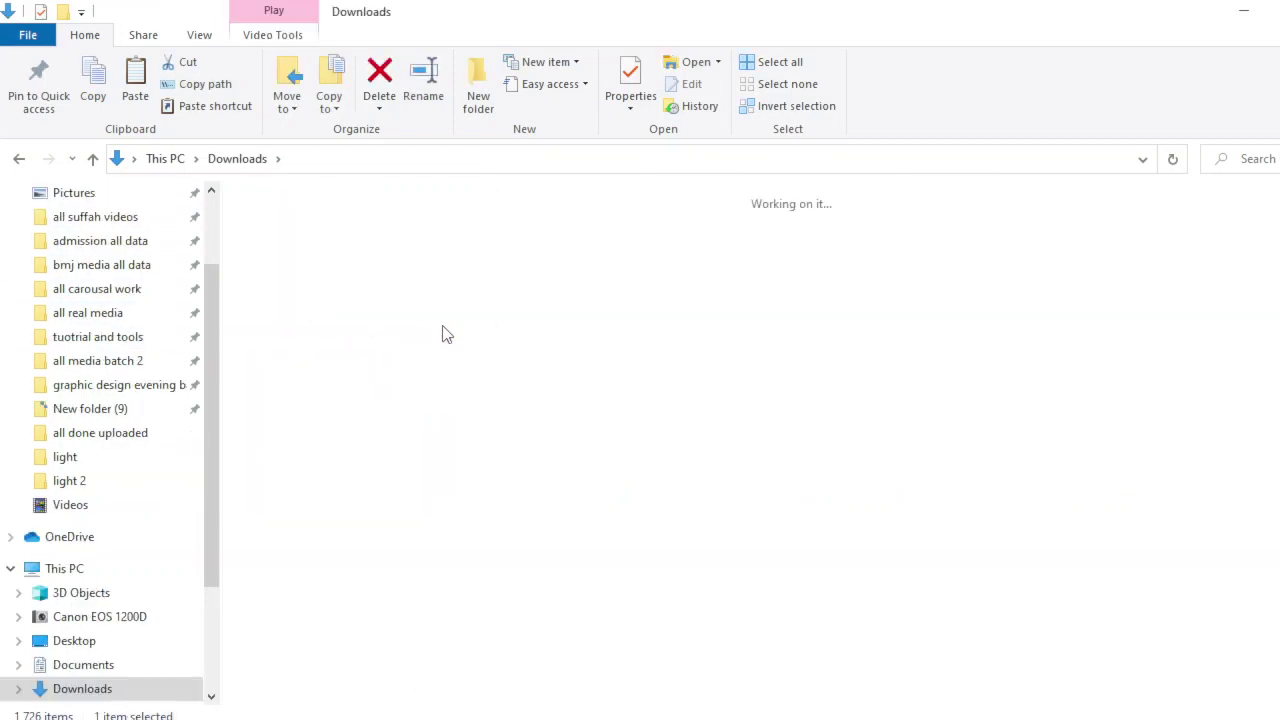
left_click(480, 108)
type("examp")
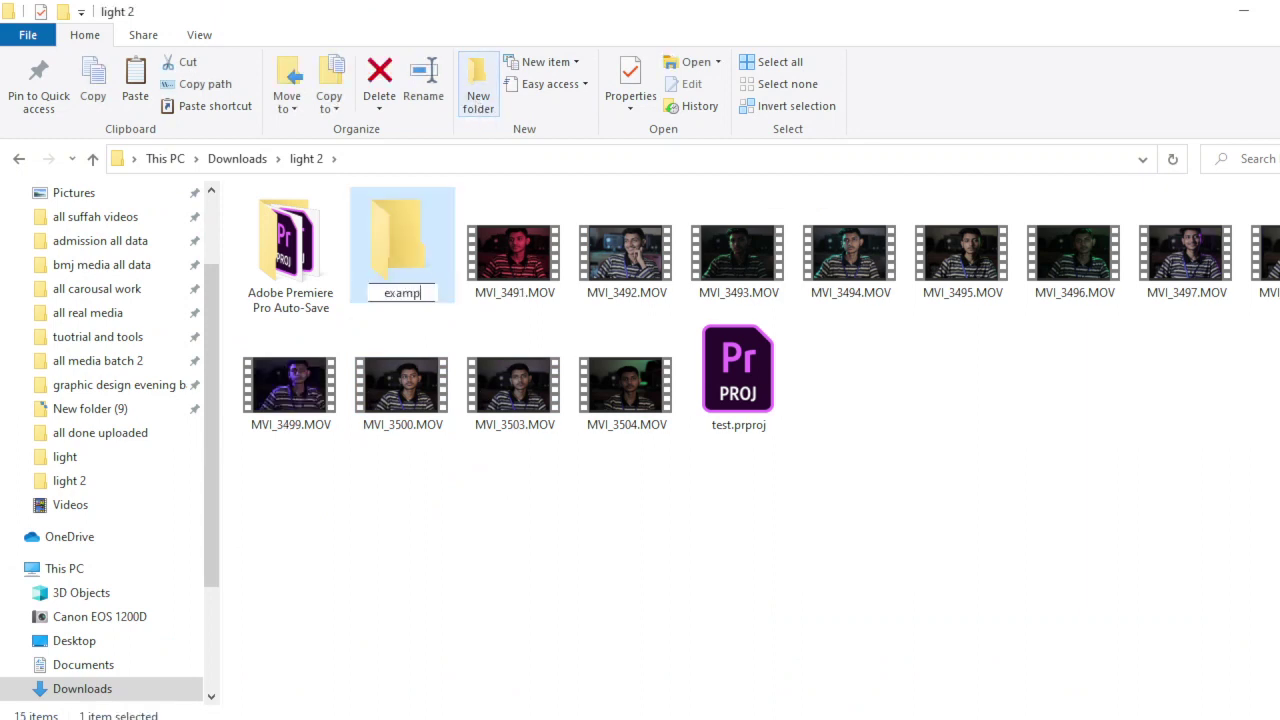
type("le")
left_click(528, 538)
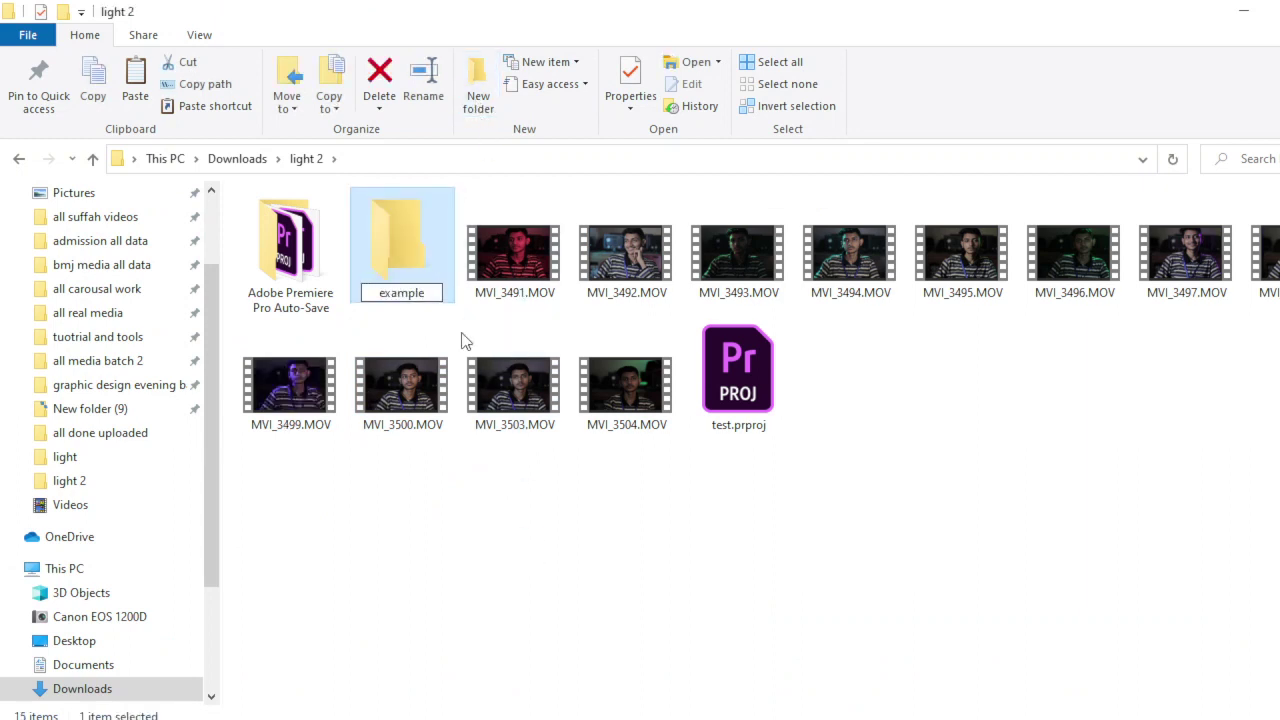
double_click(419, 267)
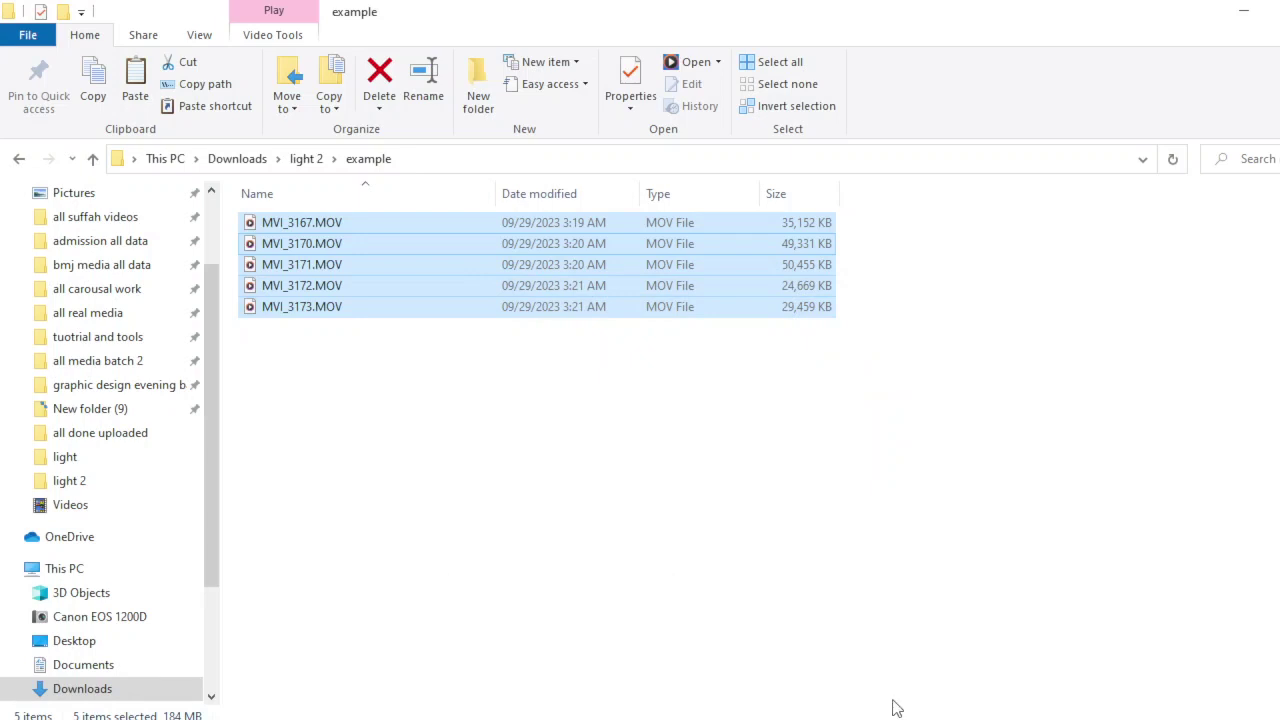
Show the pasted clips as large icons and select MVI_3167
left_click(846, 517)
key("ctrl+shift+2")
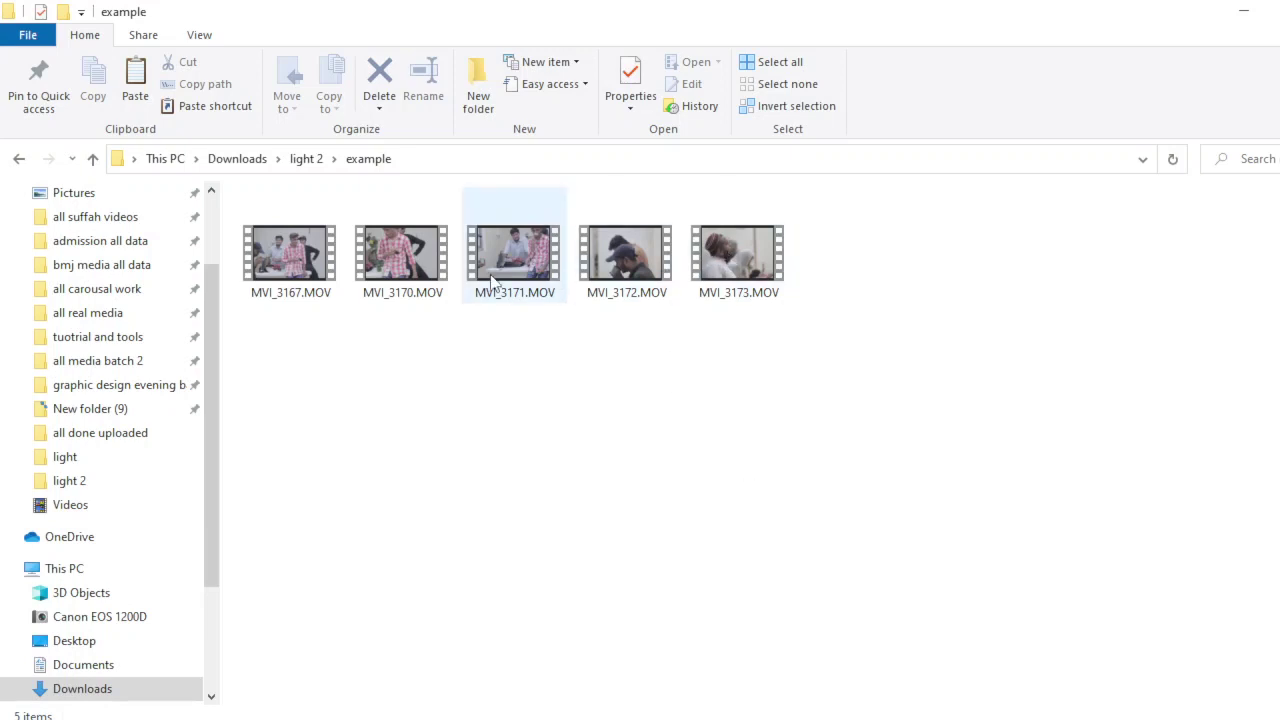
left_click(288, 258)
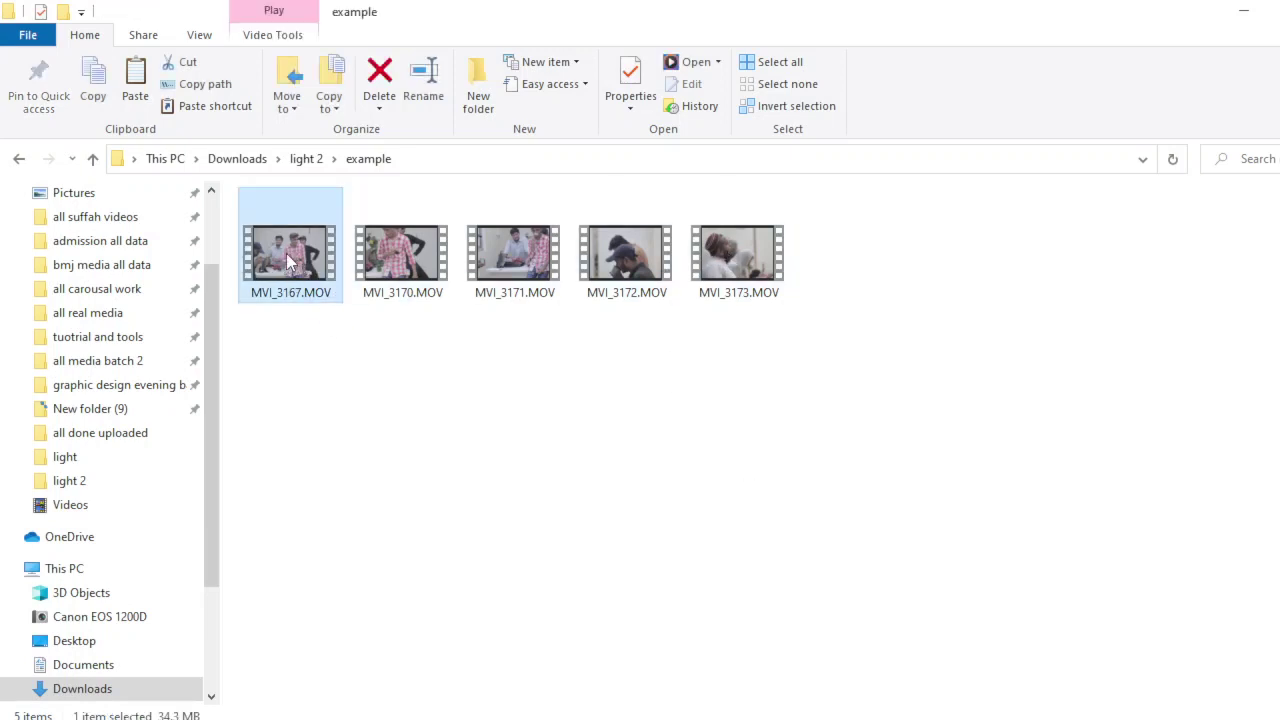
Import MVI_3167.MOV into the project and preview it in enlarged monitors
mouse_move(288, 258)
left_mouse_down()
mouse_move(318, 592)
mouse_move(295, 605)
left_mouse_up()
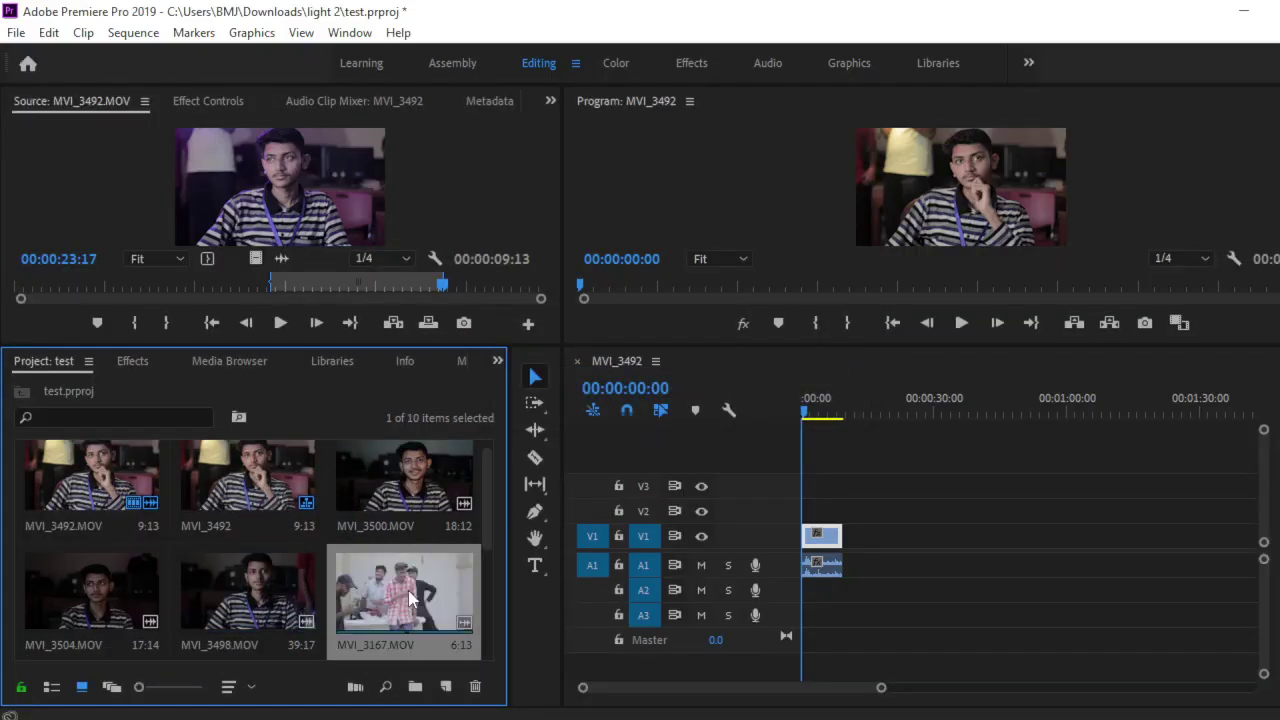
double_click(375, 595)
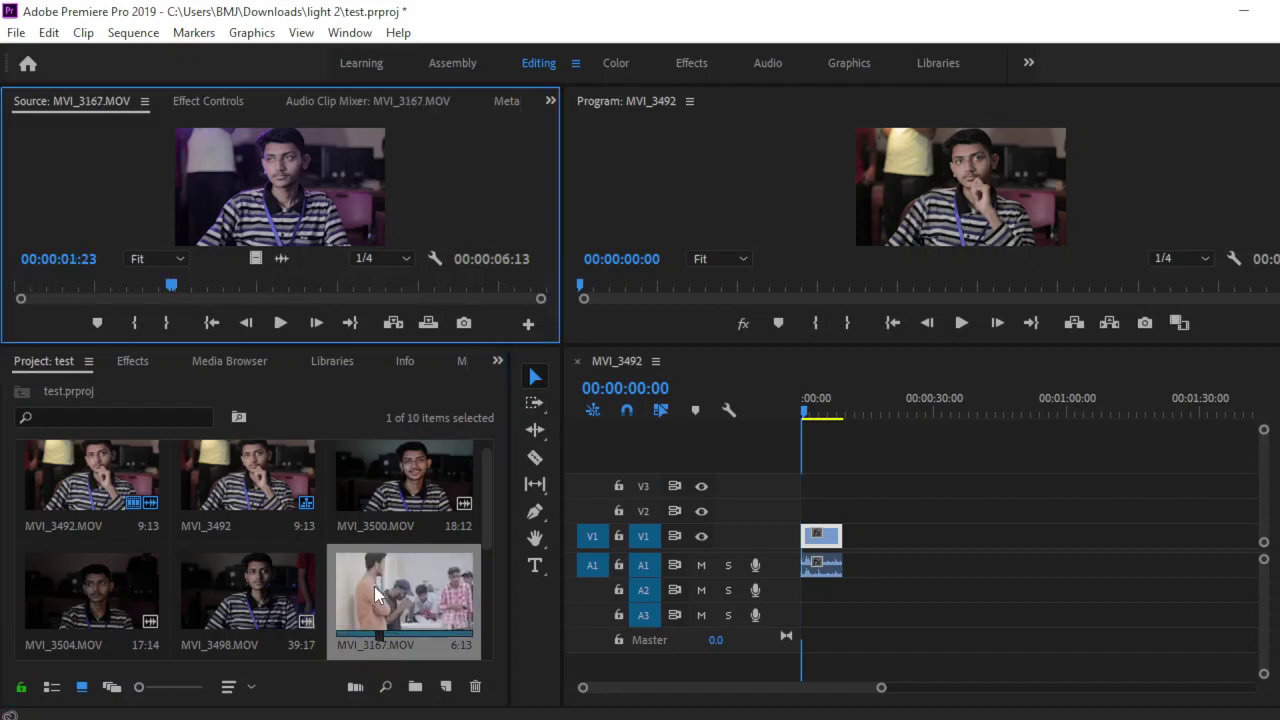
left_click_drag(147, 282, 33, 298)
left_click(276, 323)
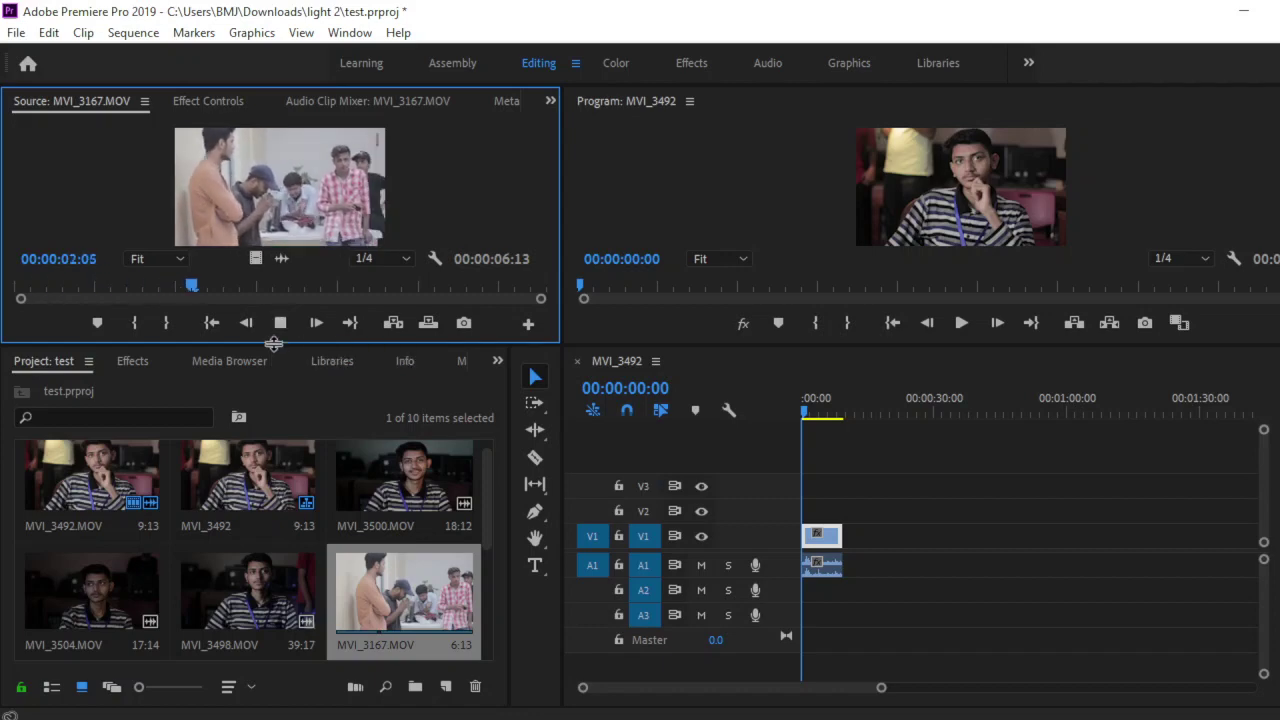
left_click_drag(274, 346, 262, 469)
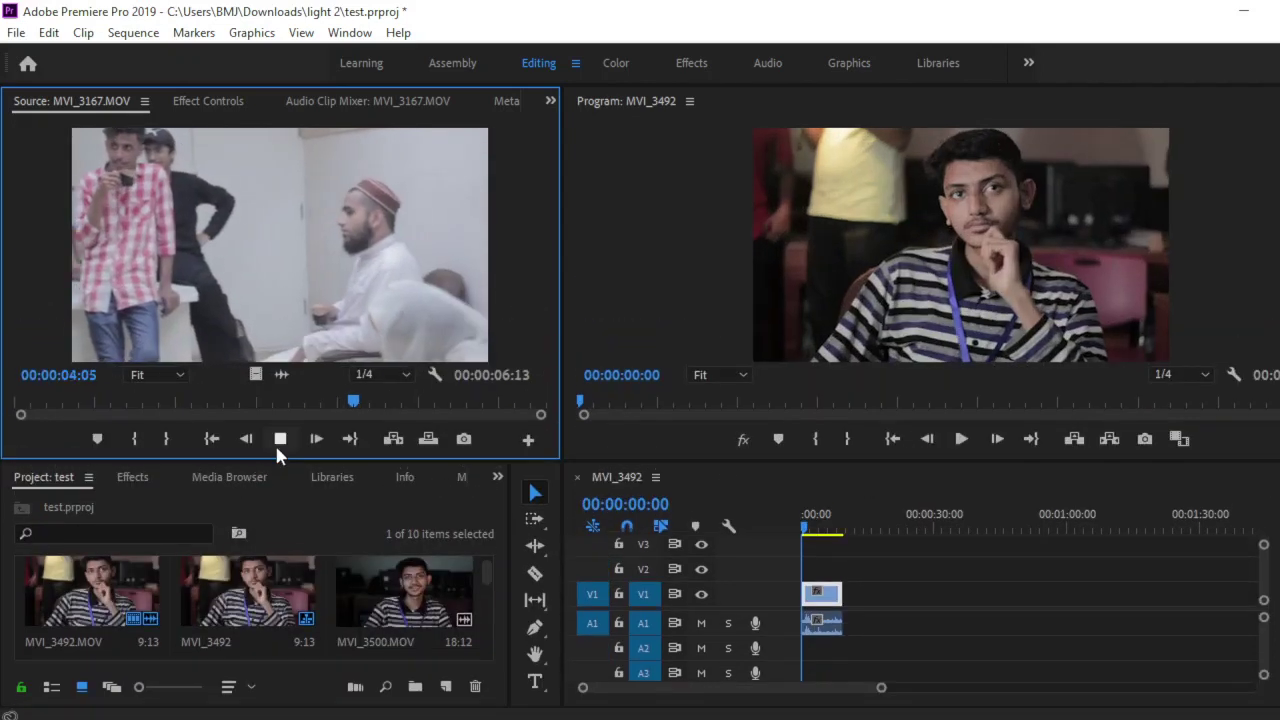
left_click(166, 405)
mouse_move(166, 405)
left_mouse_down()
mouse_move(12, 415)
mouse_move(337, 404)
left_mouse_up()
Trim MVI_3167 to 00:00:00:02–00:00:03:23 and place its video and audio on V1/A1 near 00:00:30
left_click(140, 438)
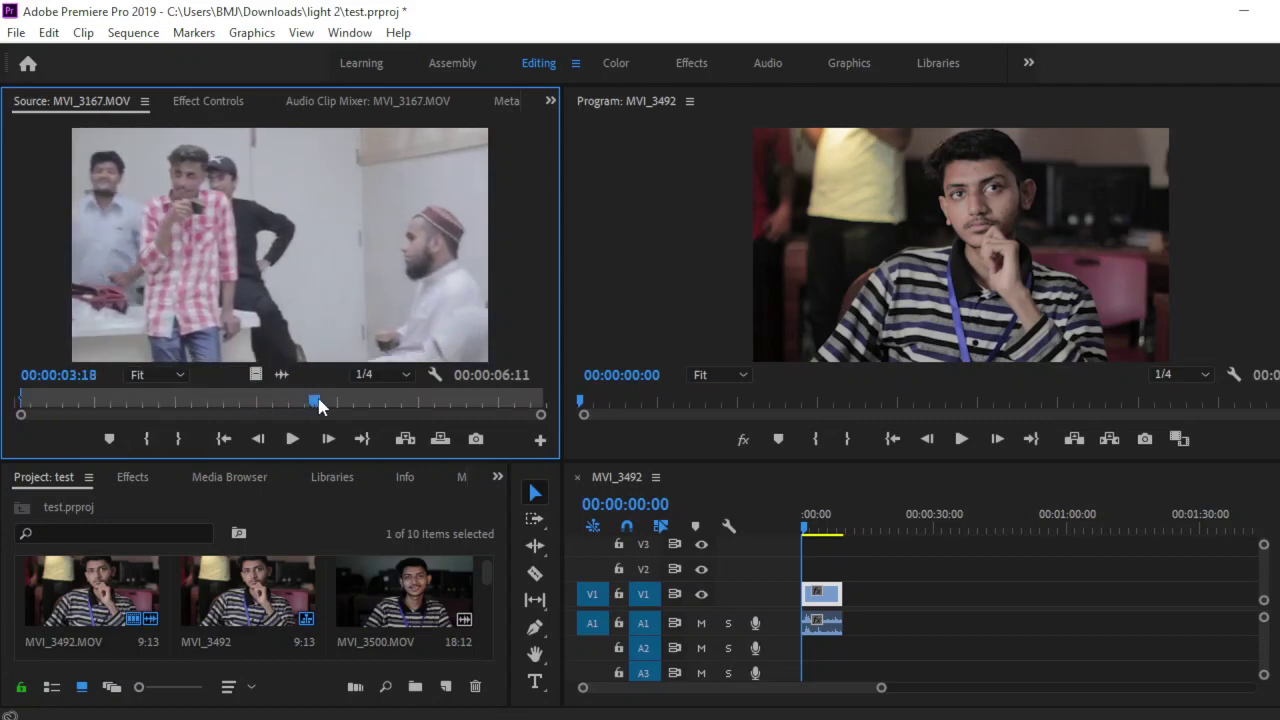
left_click(179, 438)
left_click_drag(255, 374, 937, 597)
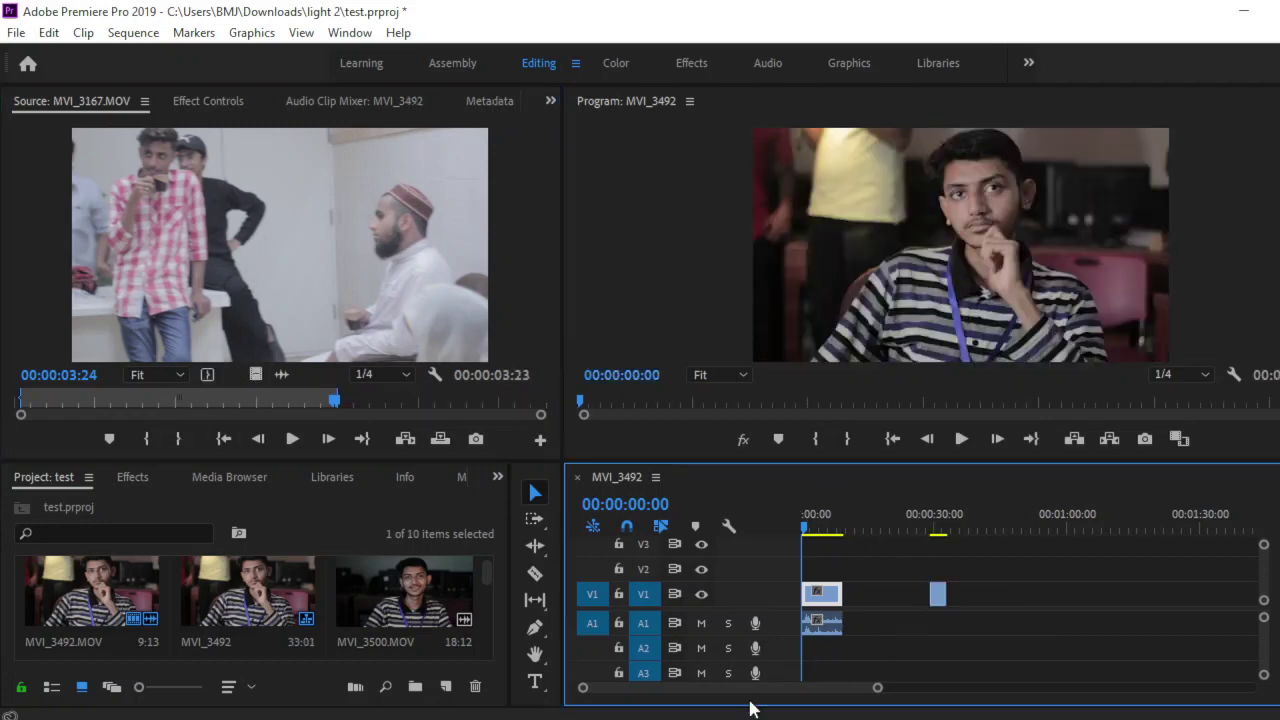
left_click_drag(285, 374, 1024, 638)
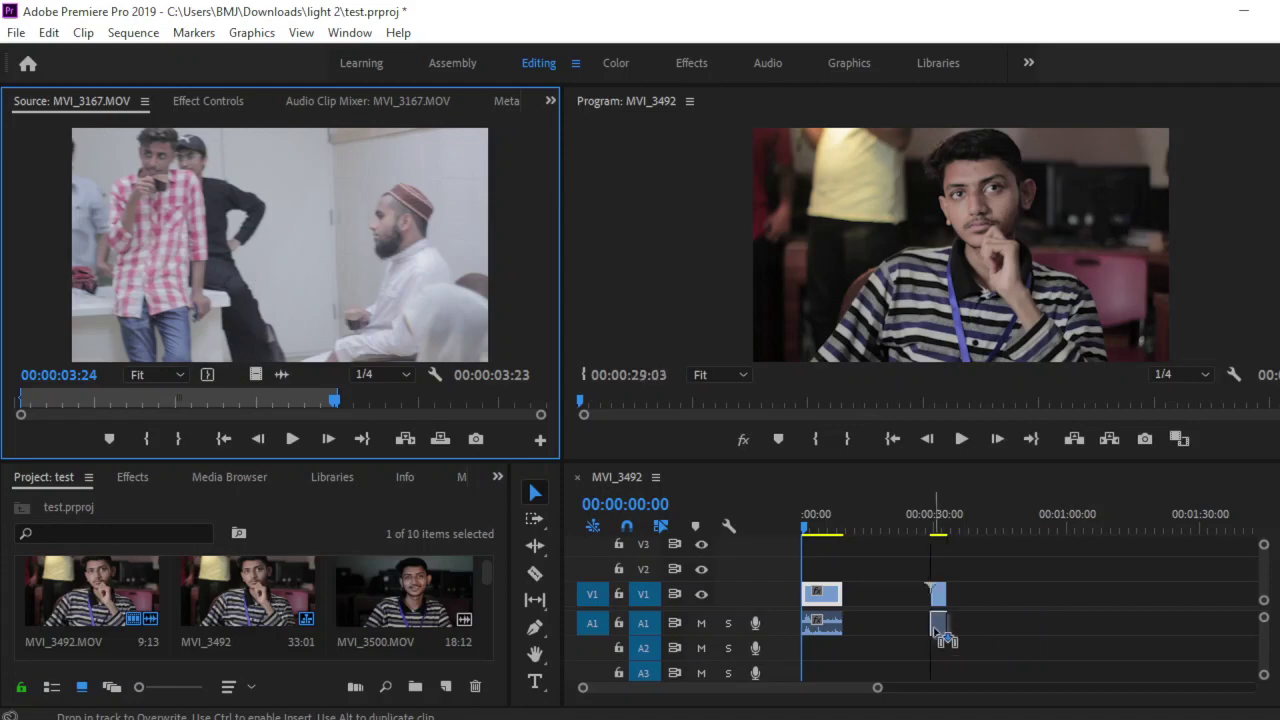
left_click_drag(686, 698, 937, 623)
Import MVI_3172.MOV from the example folder and load it for trimming
key("alt+Tab")
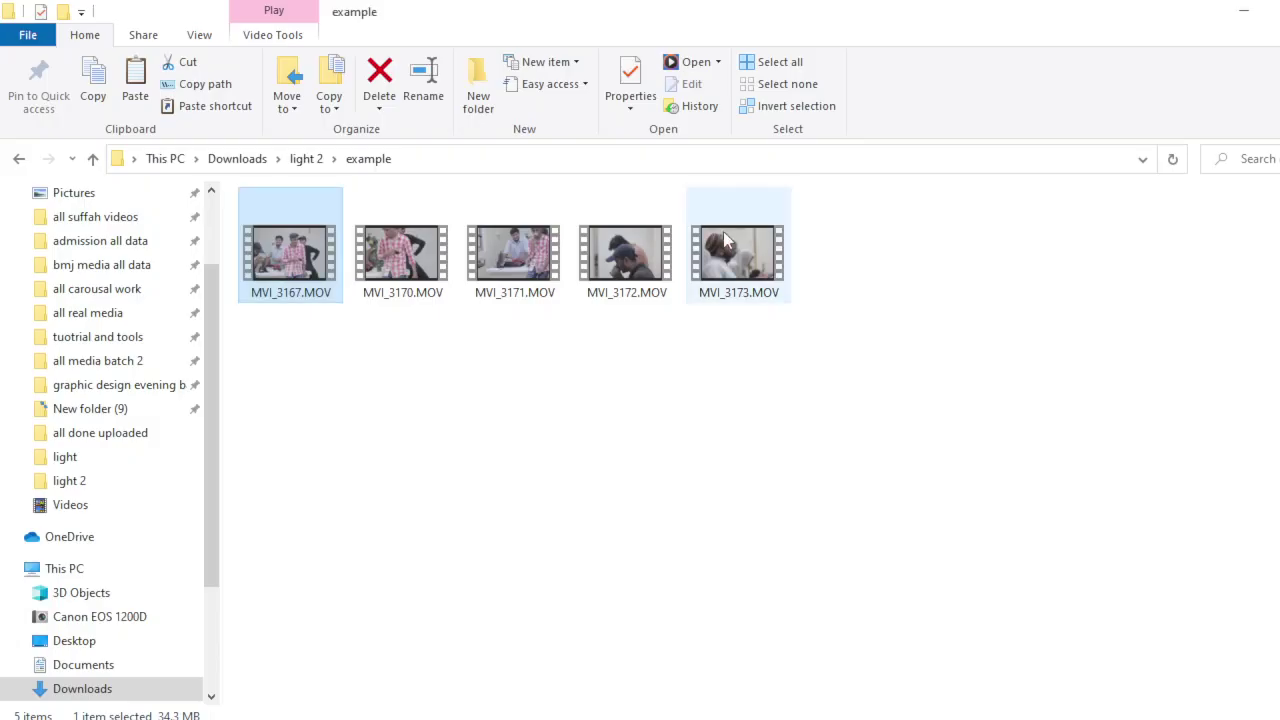
left_click(620, 290)
left_click_drag(620, 290, 267, 607)
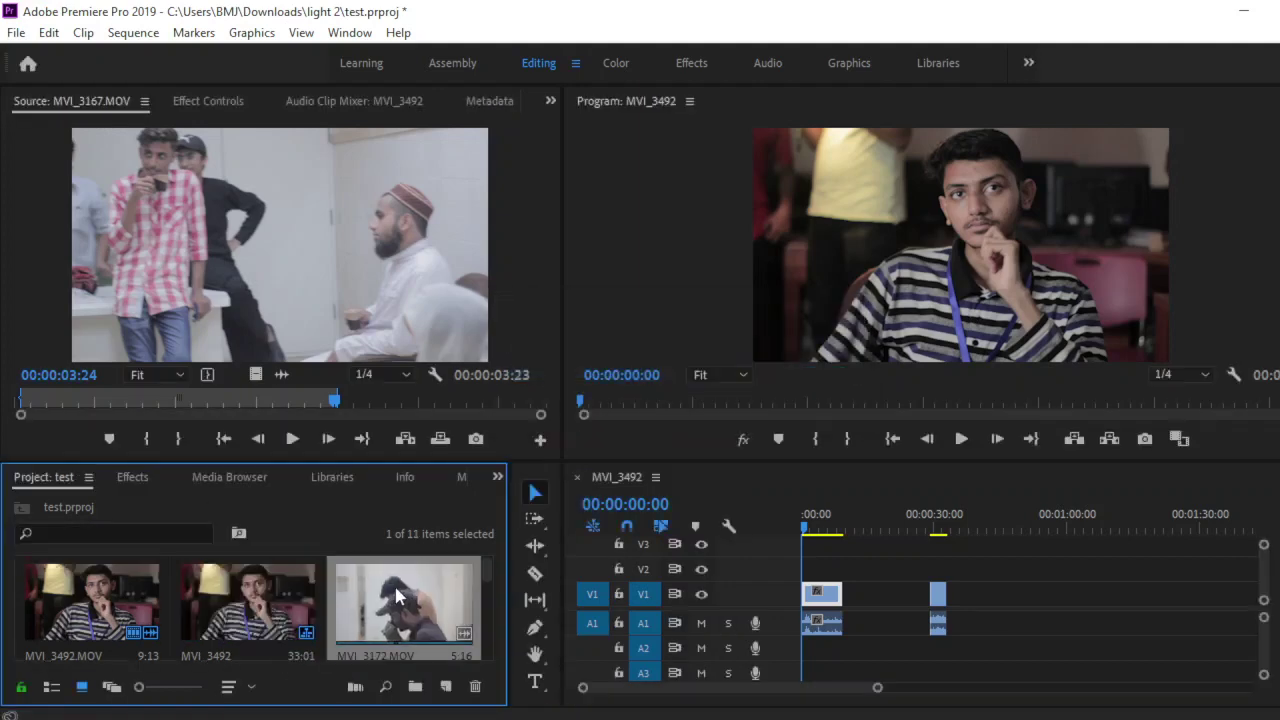
double_click(398, 597)
mouse_move(150, 401)
left_mouse_down()
mouse_move(68, 403)
mouse_move(487, 399)
mouse_move(328, 399)
mouse_move(341, 397)
left_mouse_up()
Trim MVI_3172 to 2:18 from 00:00:00:20, place it after MVI_3167 on V1/A1, and save
left_click(133, 438)
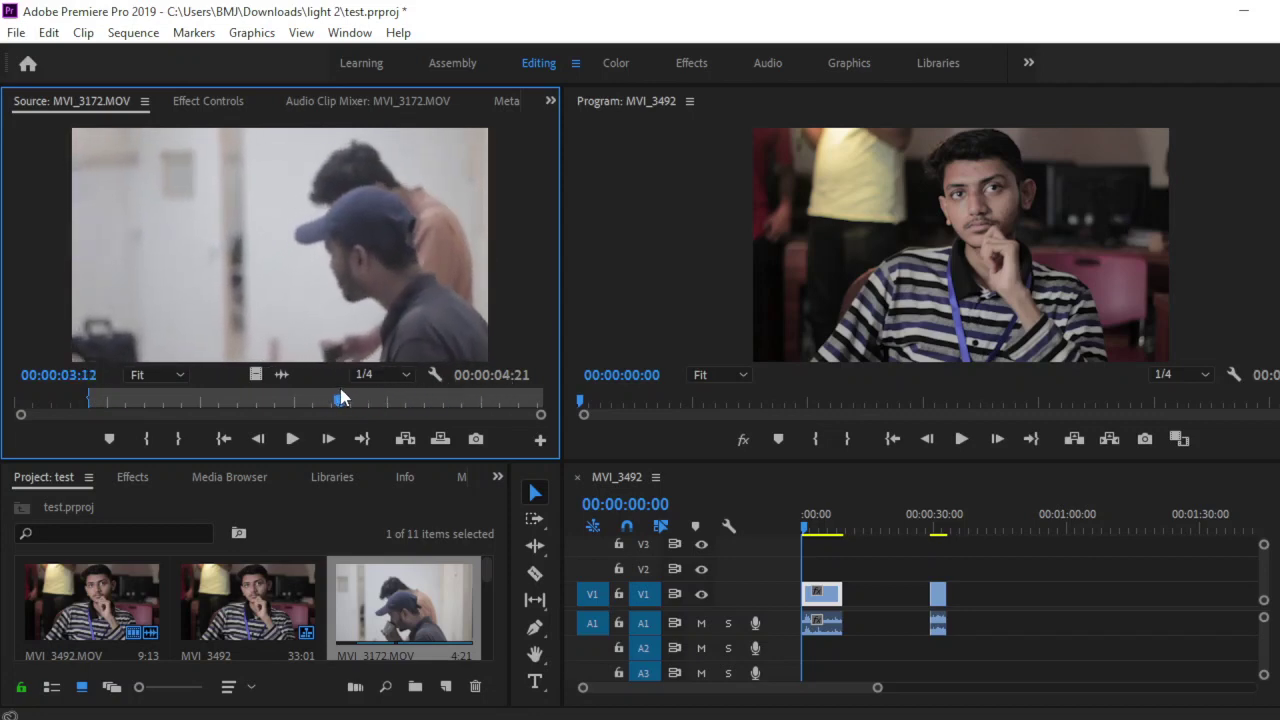
left_click(180, 438)
mouse_move(256, 374)
left_mouse_down()
mouse_move(968, 612)
mouse_move(950, 610)
left_mouse_up()
left_click_drag(288, 374, 956, 560)
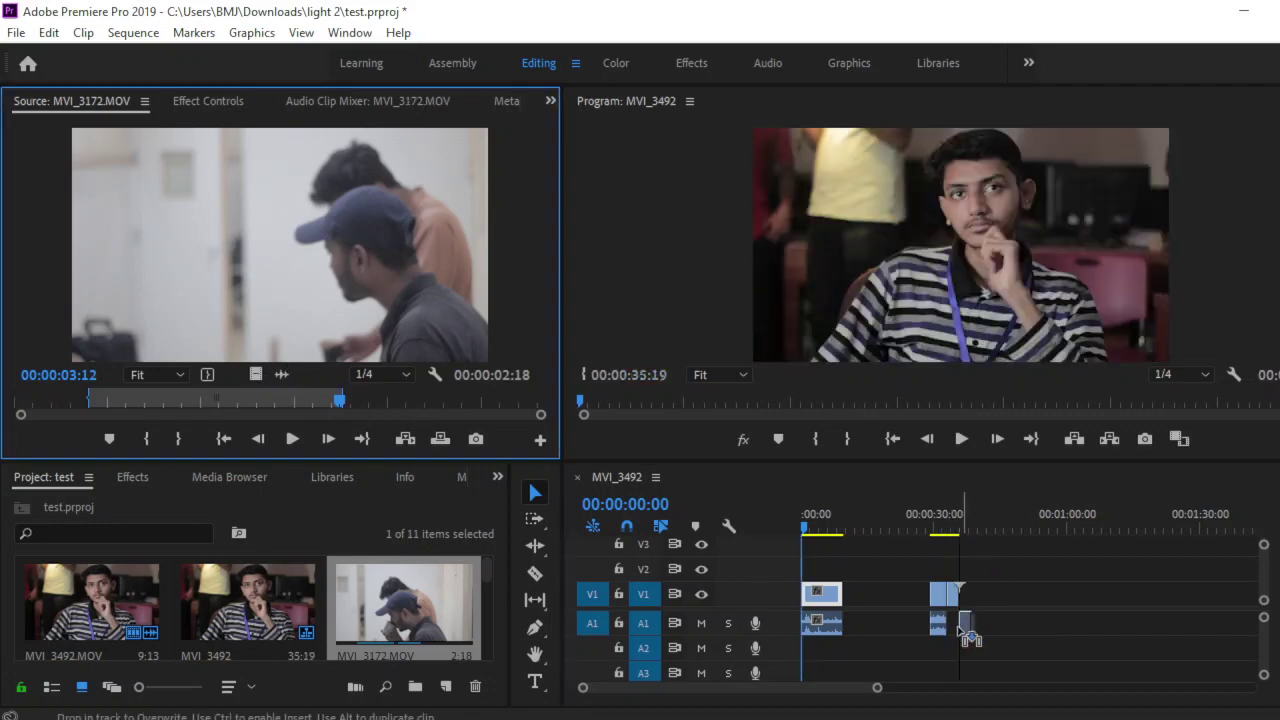
left_click_drag(960, 632, 955, 628)
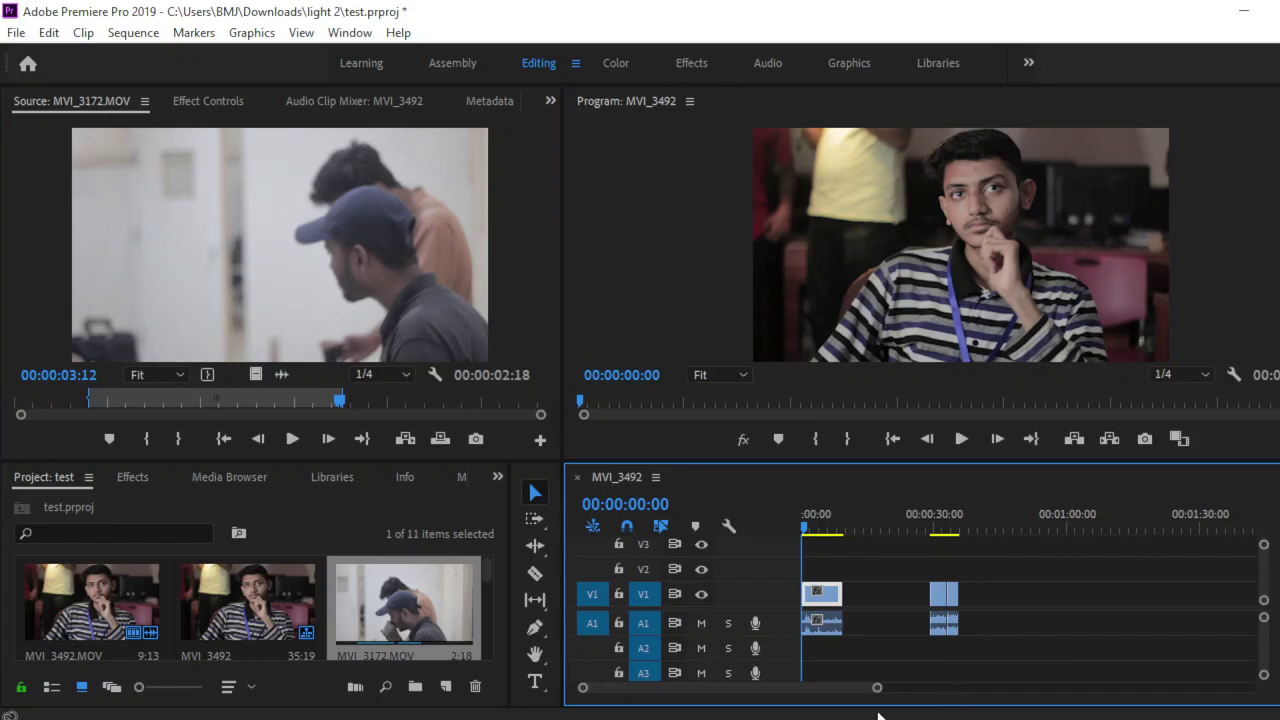
key("ctrl+s")
key("alt+Tab")
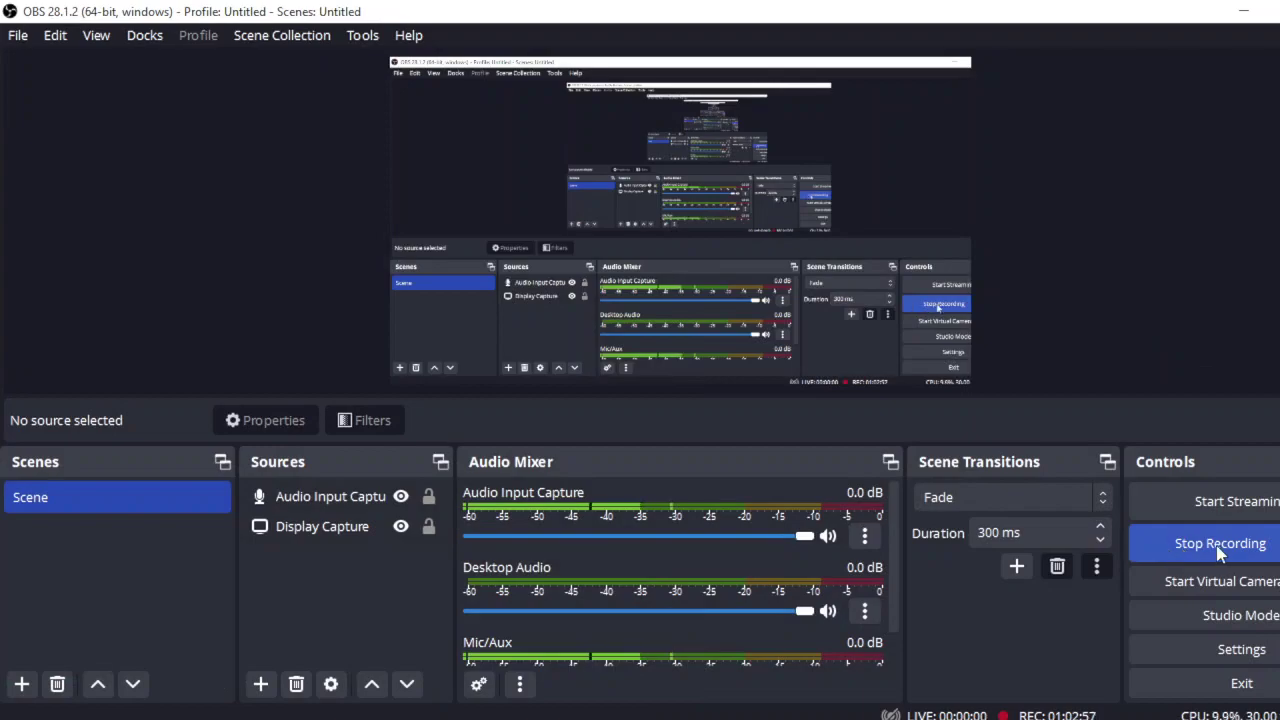